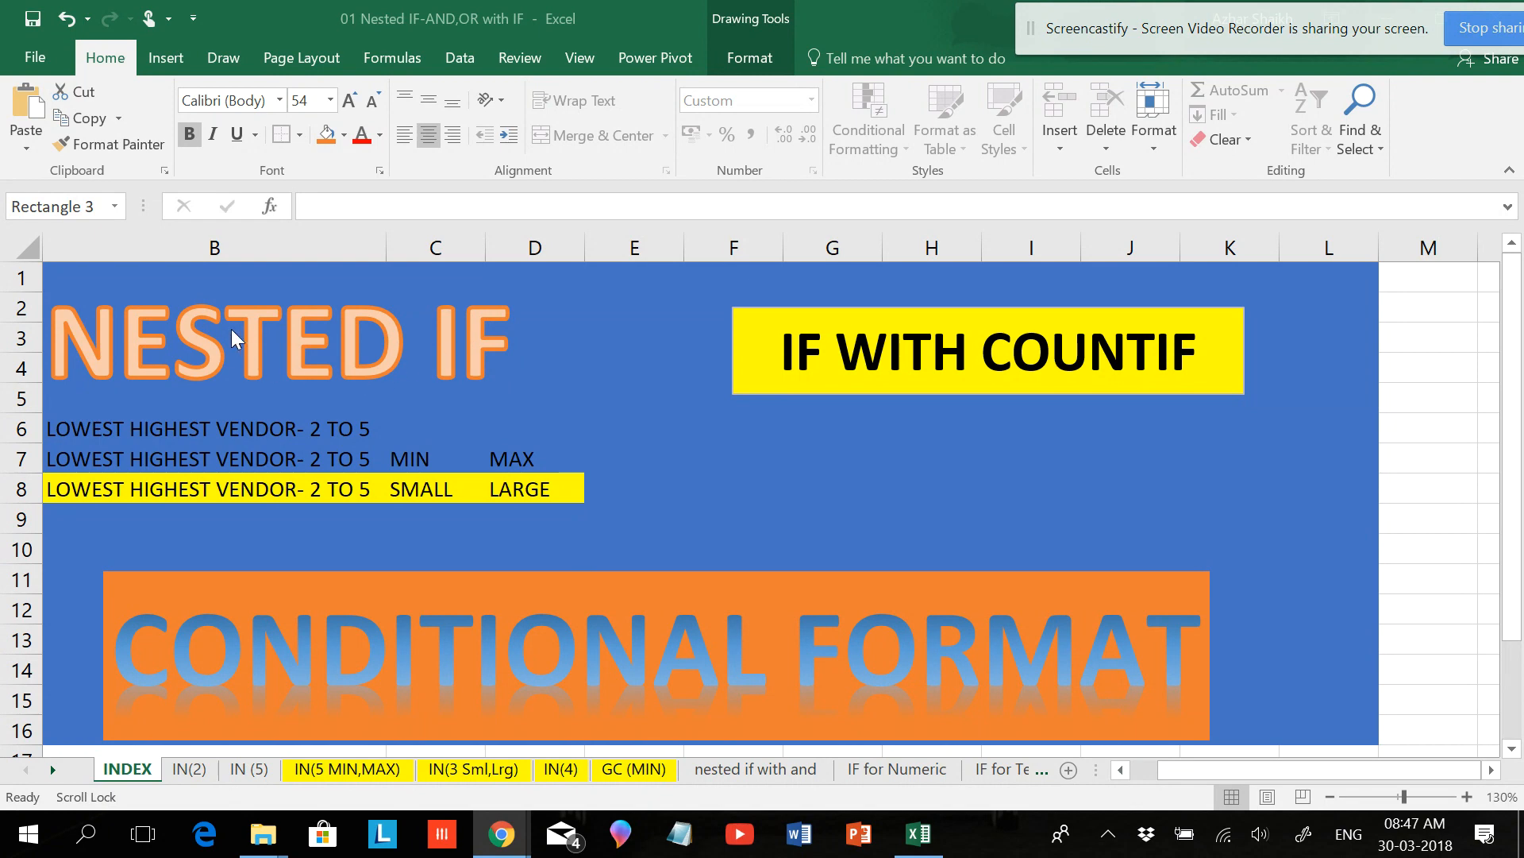
- Review the lowest- and highest-rate columns on the IN(2), IN (5) and IN(5 MIN,MAX) sheets, and return to the IN(3 Sml,Lrg) sheet
{"action": "left_click", "coordinate": [339, 336]}
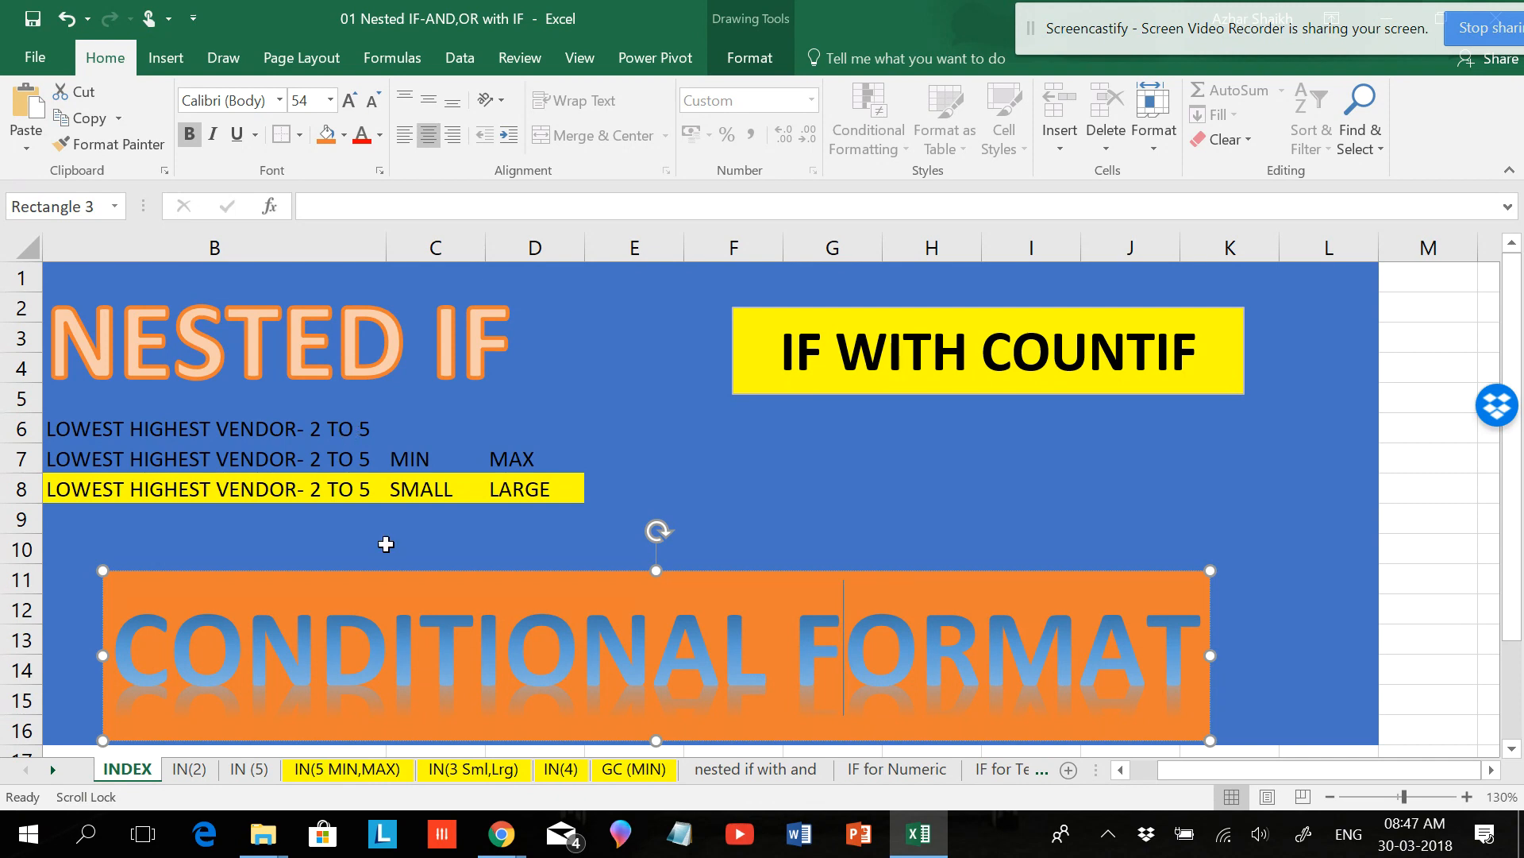
{"action": "left_click", "coordinate": [312, 769]}
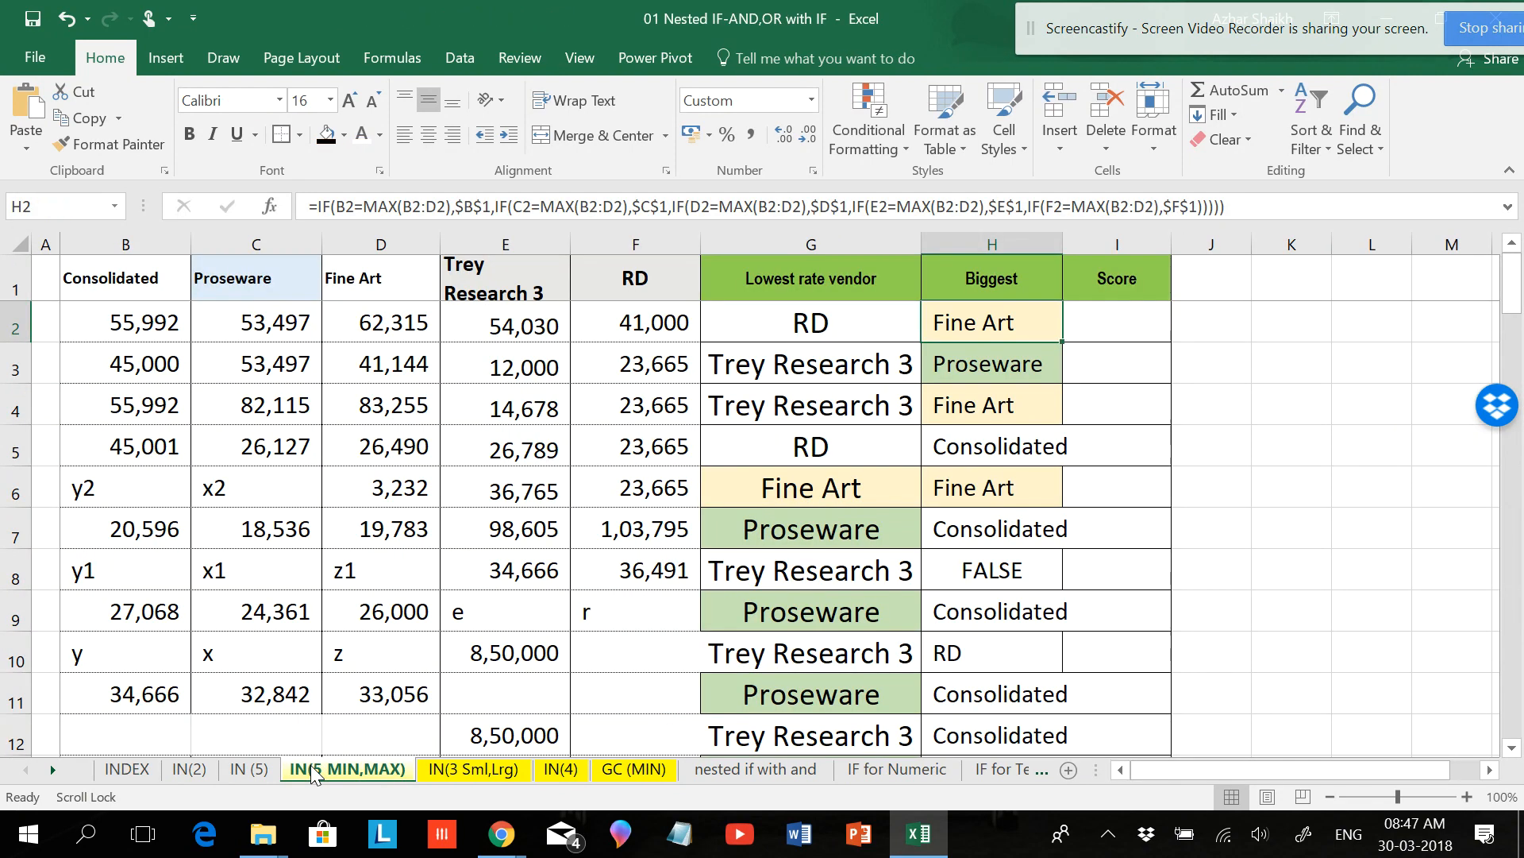
{"action": "left_click", "coordinate": [470, 768]}
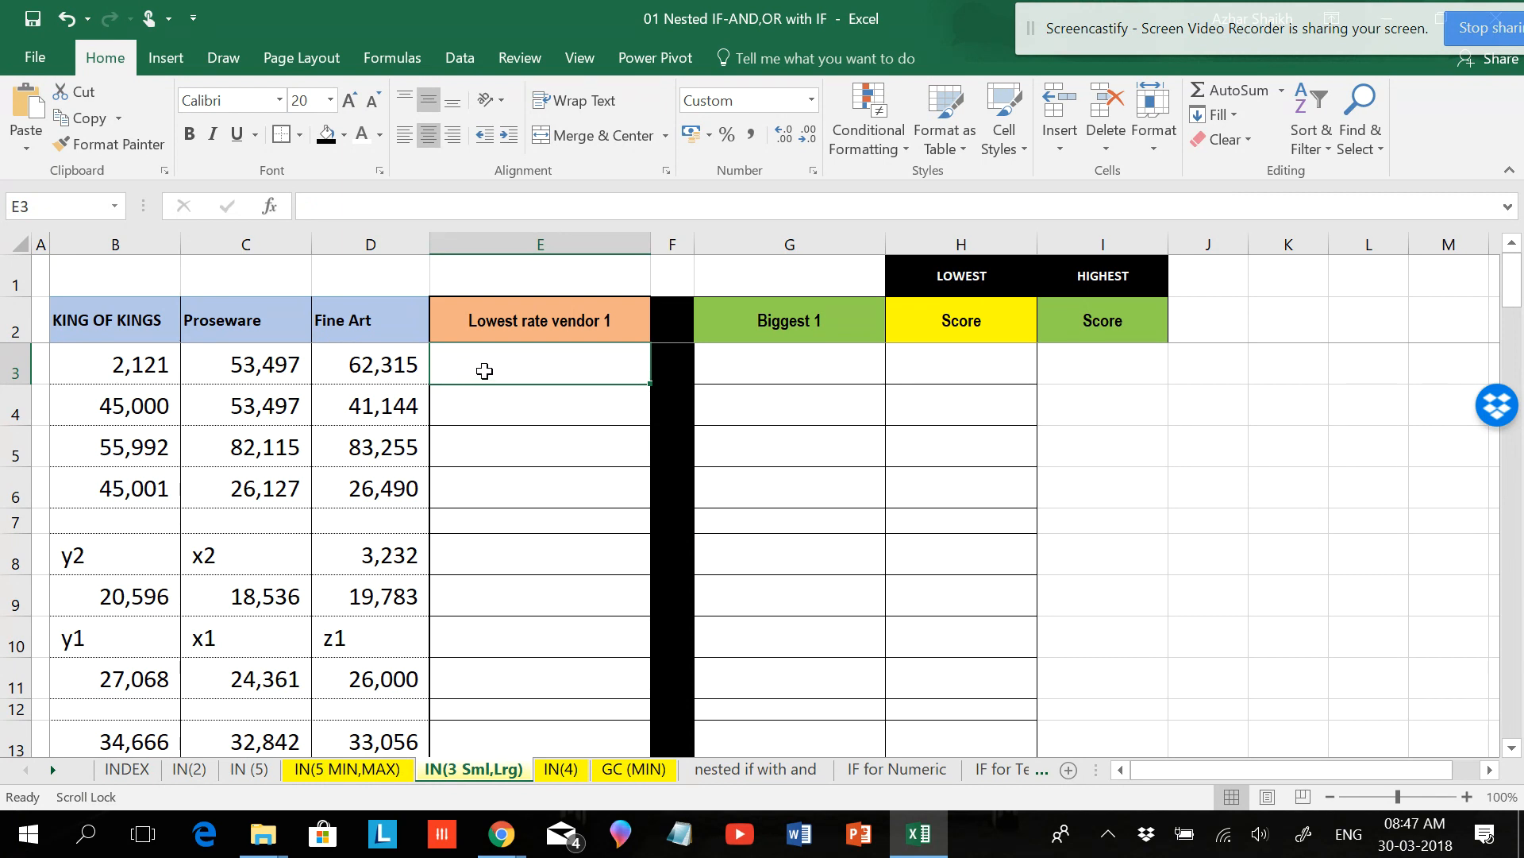
{"action": "left_click", "coordinate": [178, 770]}
{"action": "left_click", "coordinate": [443, 350]}
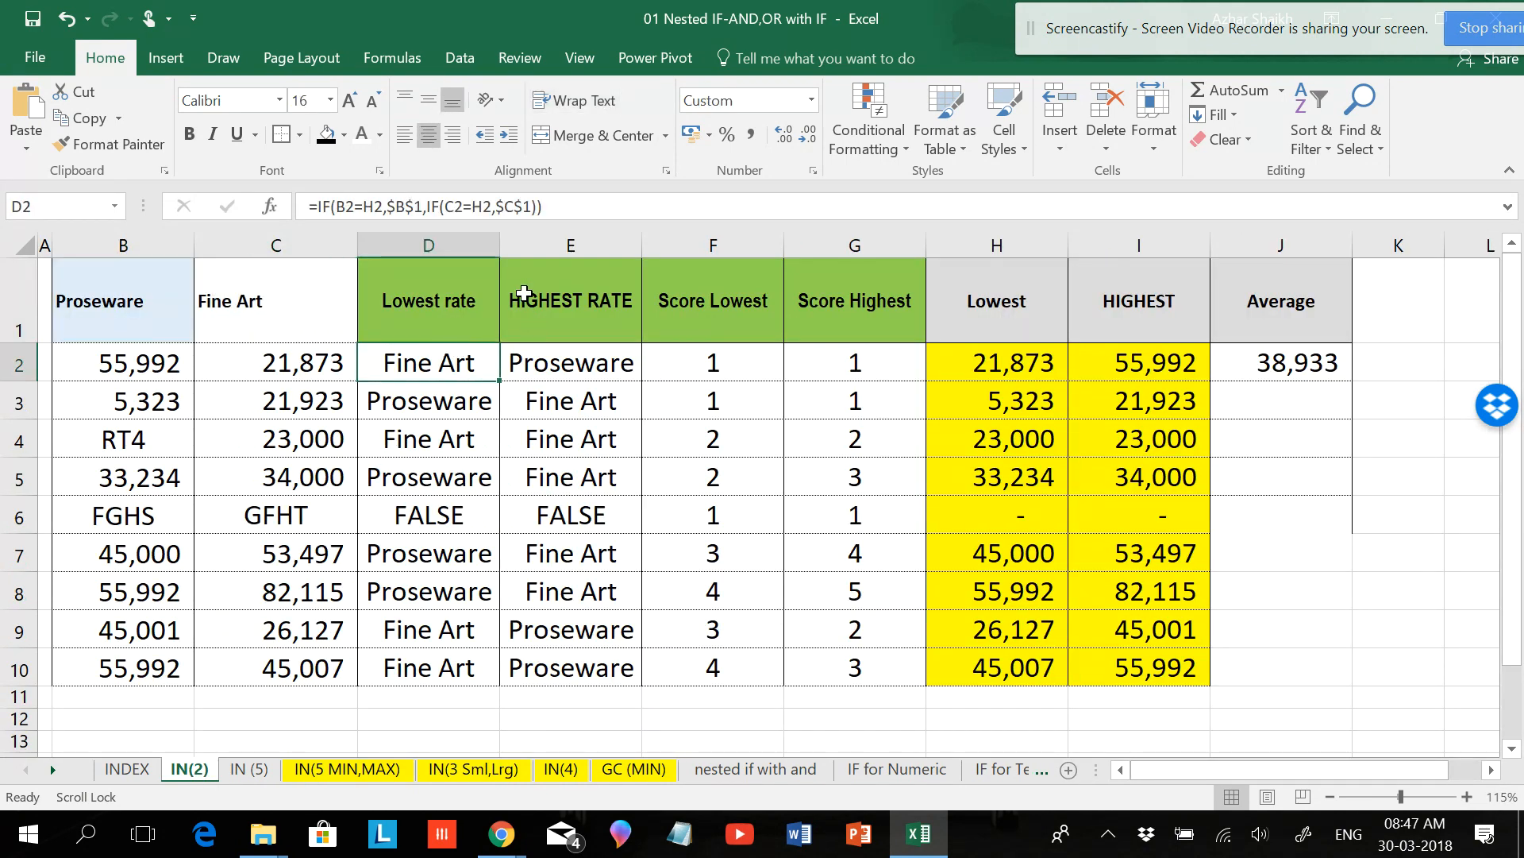
{"action": "left_click", "coordinate": [248, 768]}
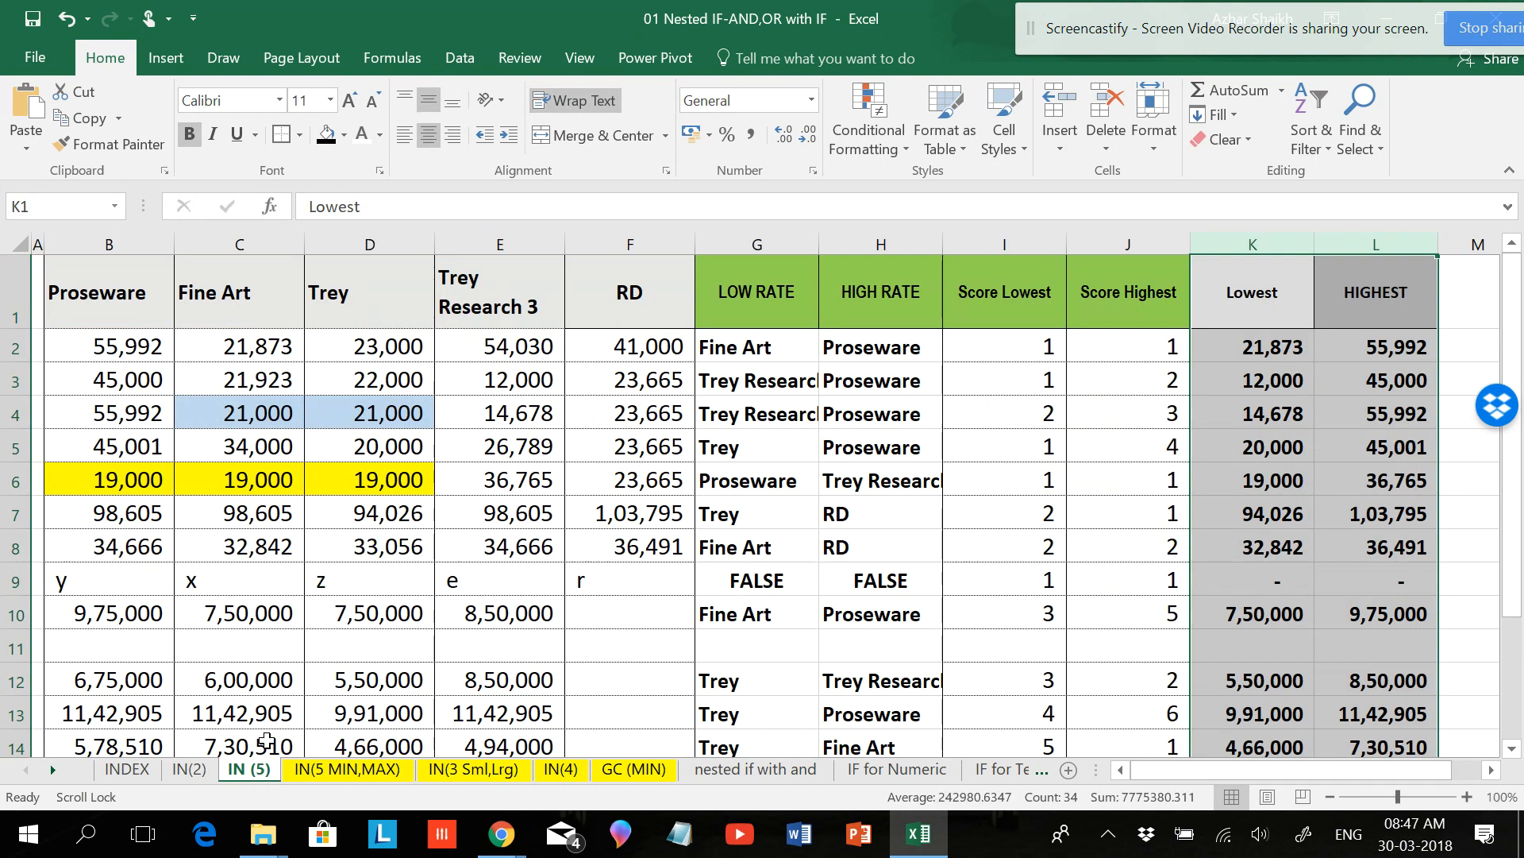
{"action": "left_click", "coordinate": [498, 345]}
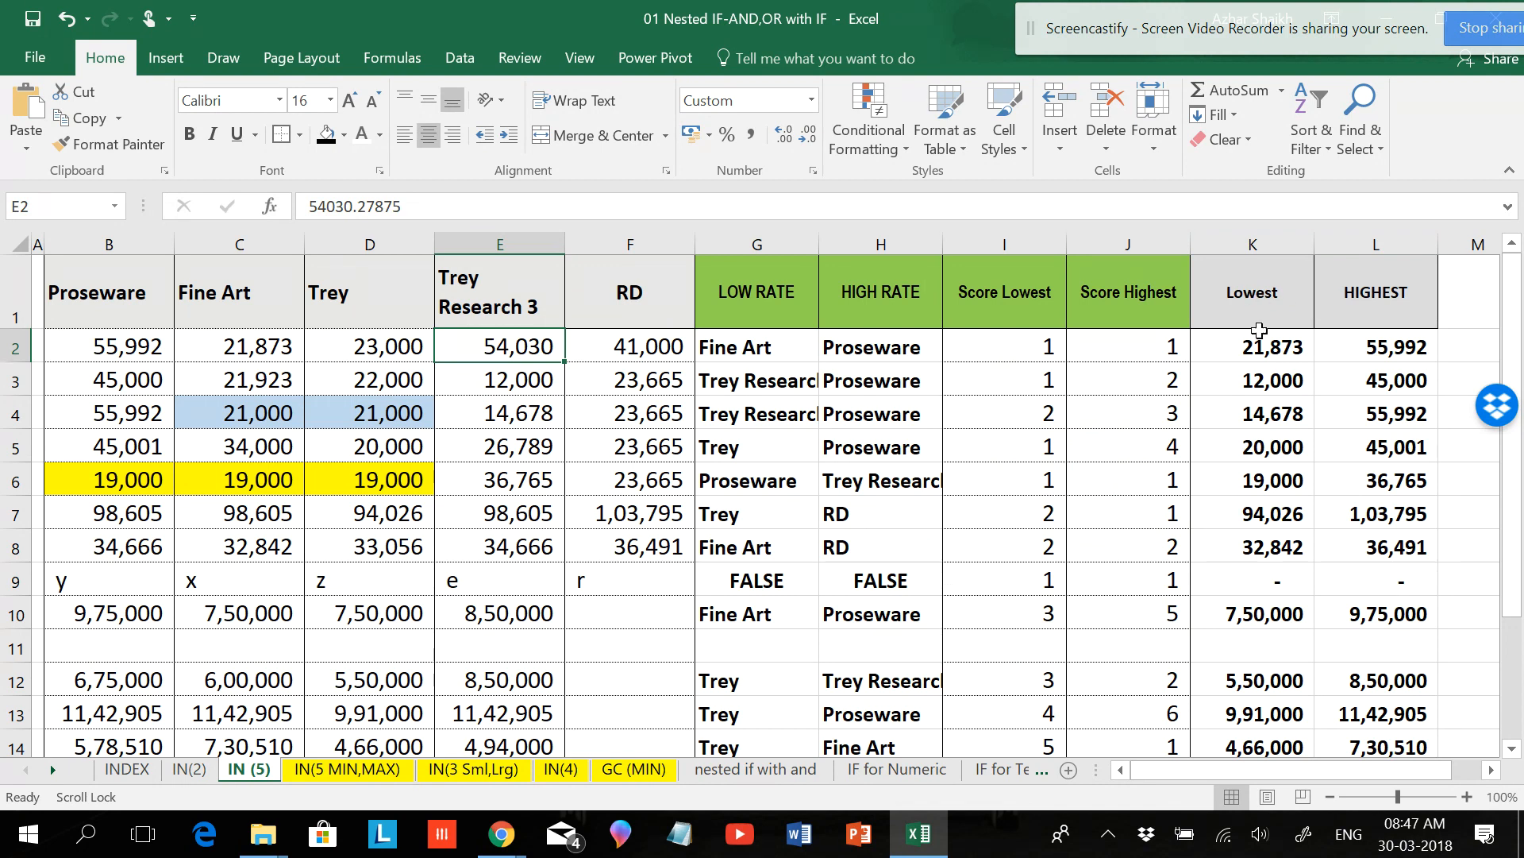
{"action": "left_click_drag", "start_coordinate": [1318, 309], "coordinate": [1315, 341]}
{"action": "left_click", "coordinate": [1362, 300]}
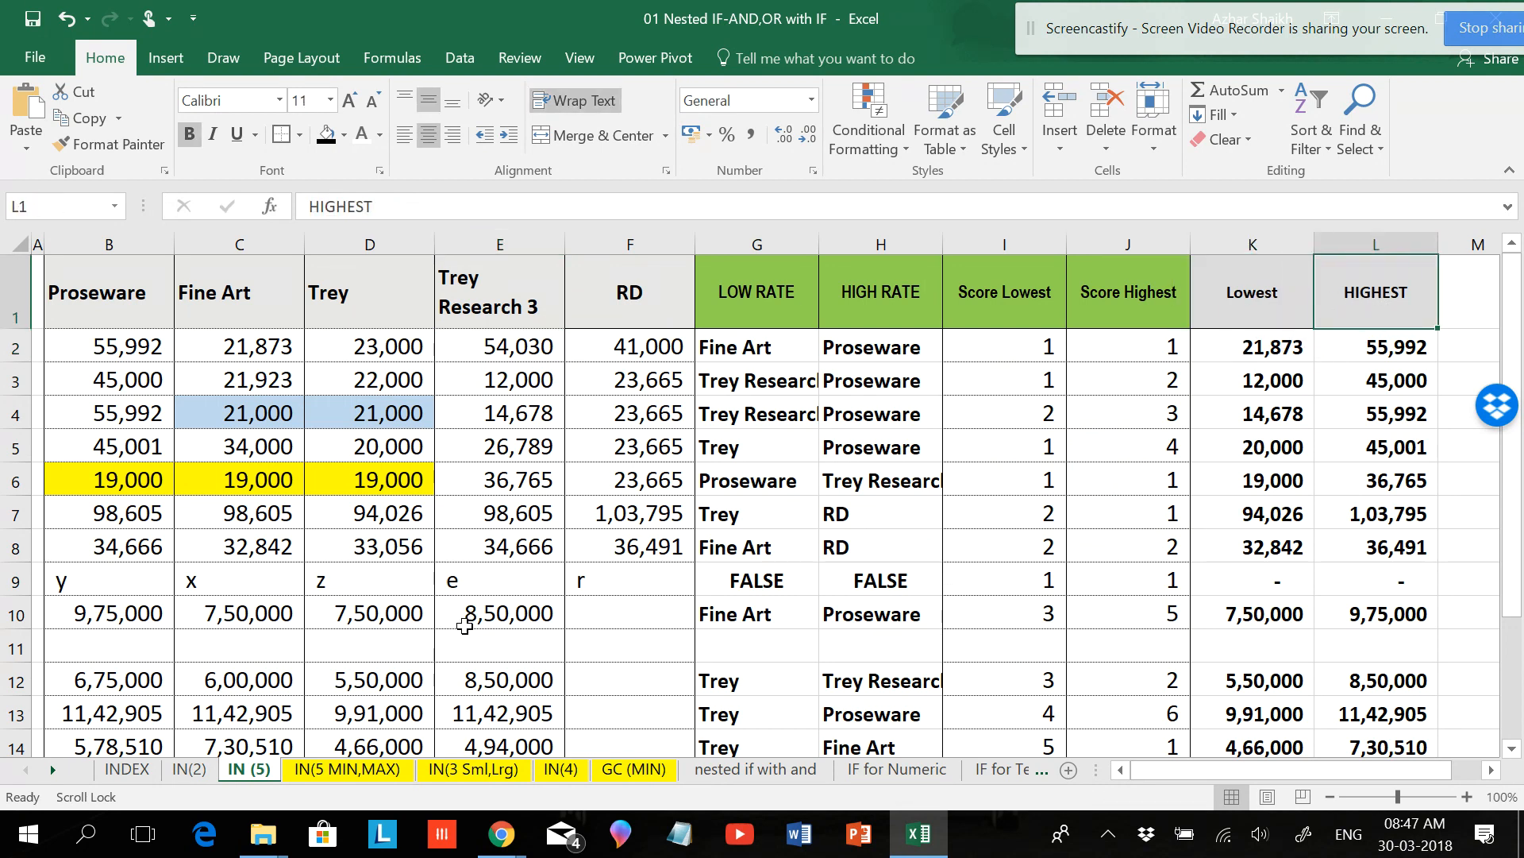
{"action": "left_click", "coordinate": [347, 768]}
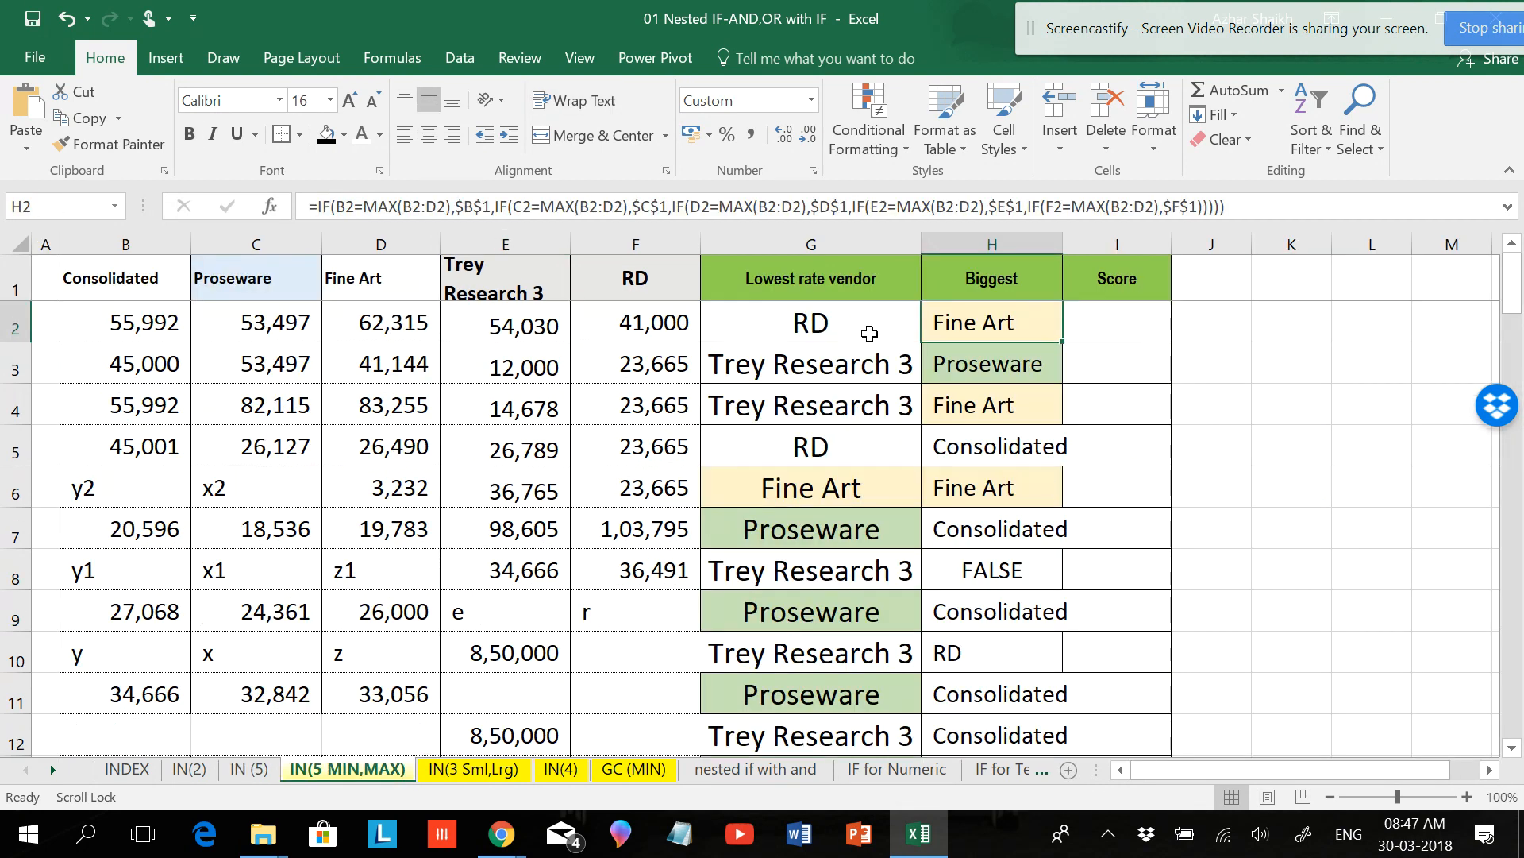
{"action": "left_click", "coordinate": [827, 339]}
{"action": "left_click", "coordinate": [989, 309]}
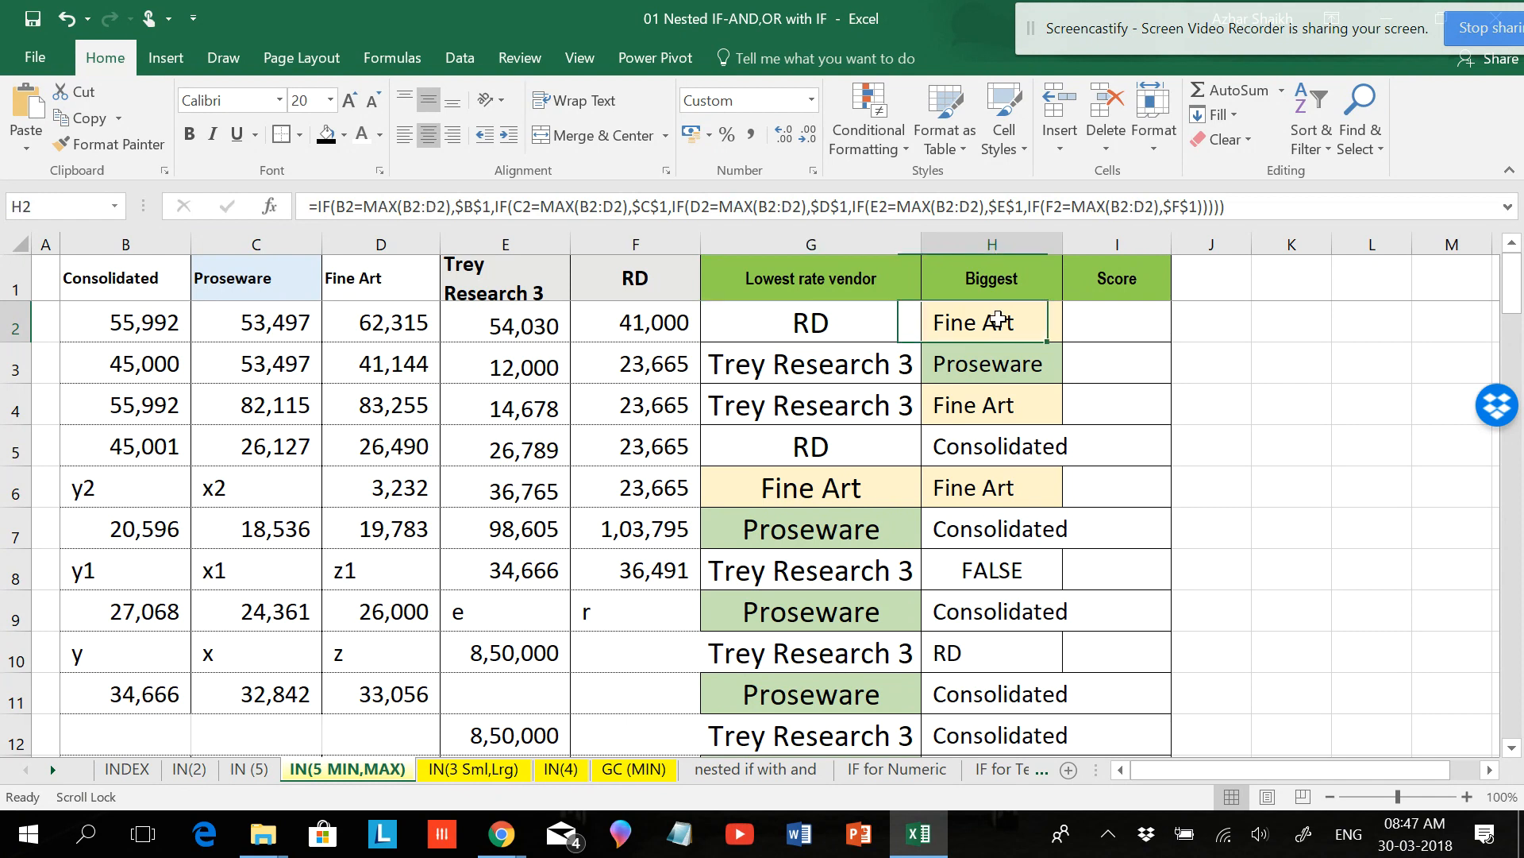
{"action": "left_click", "coordinate": [476, 770]}
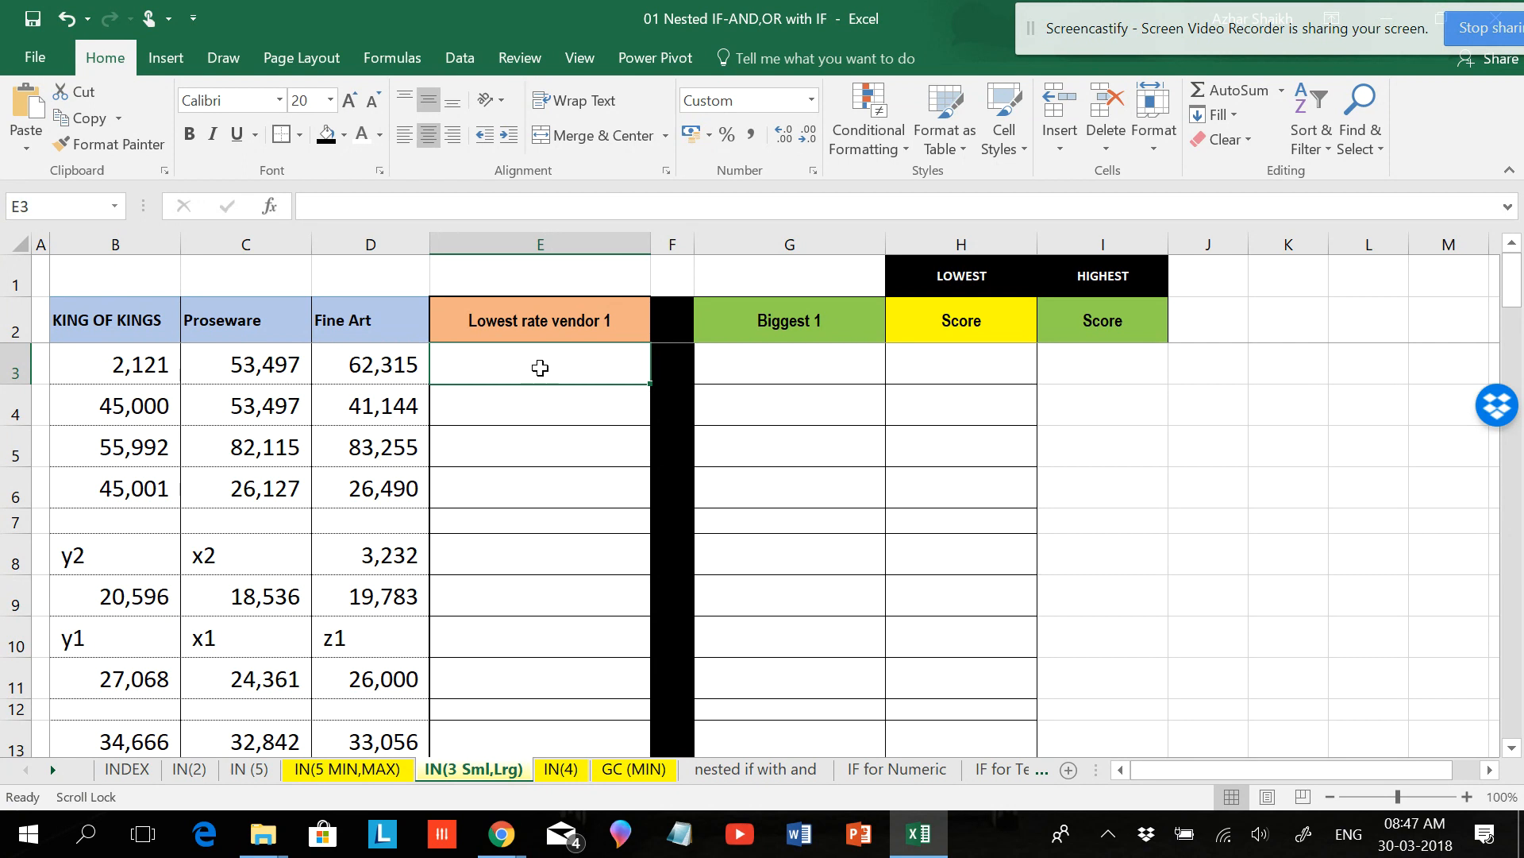
{"action": "type", "text": "="}
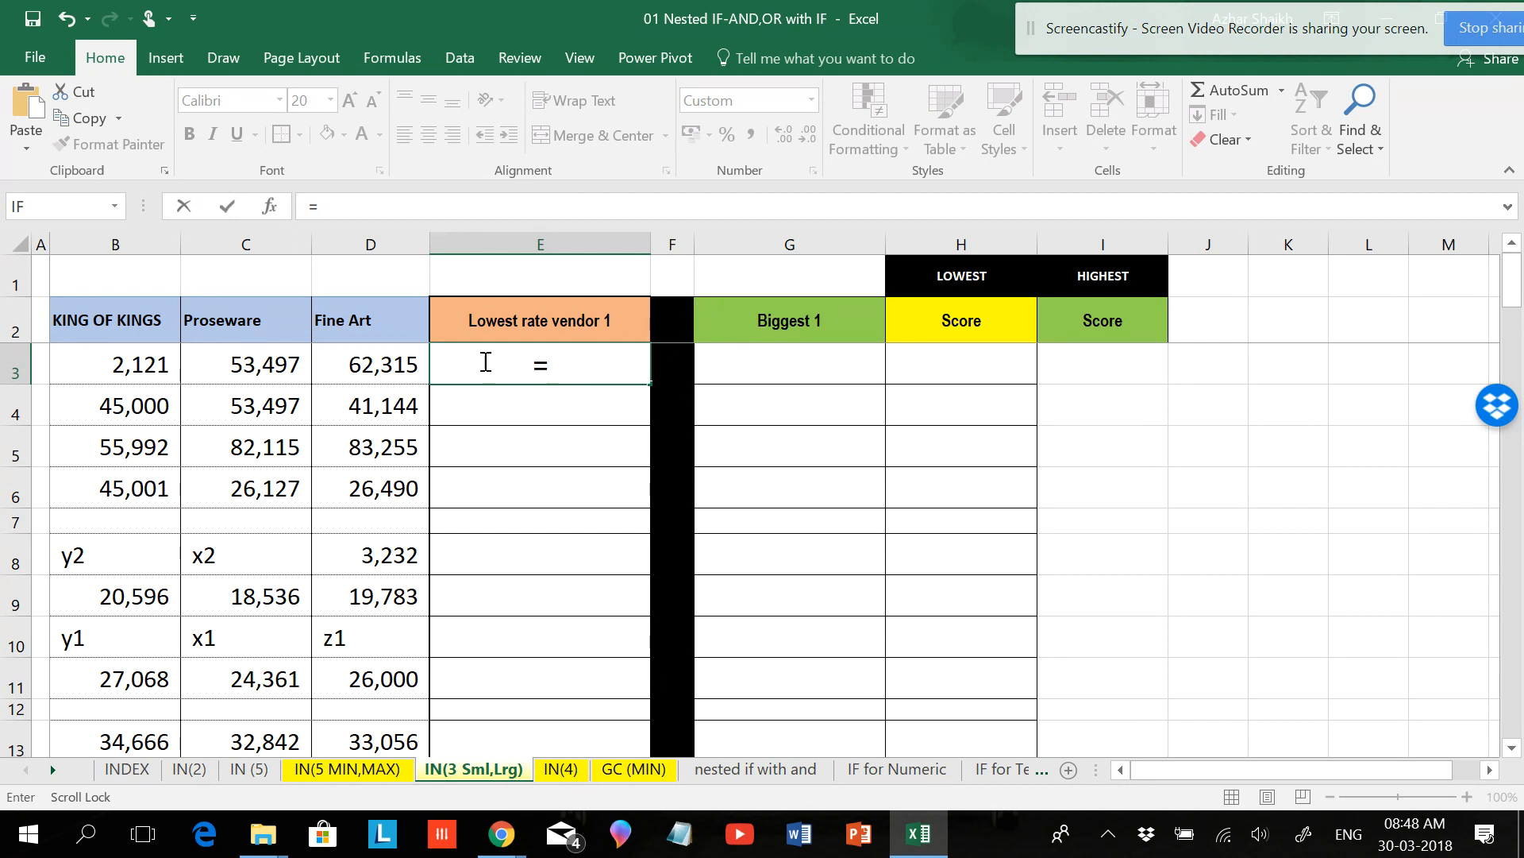
{"action": "left_click", "coordinate": [117, 326]}
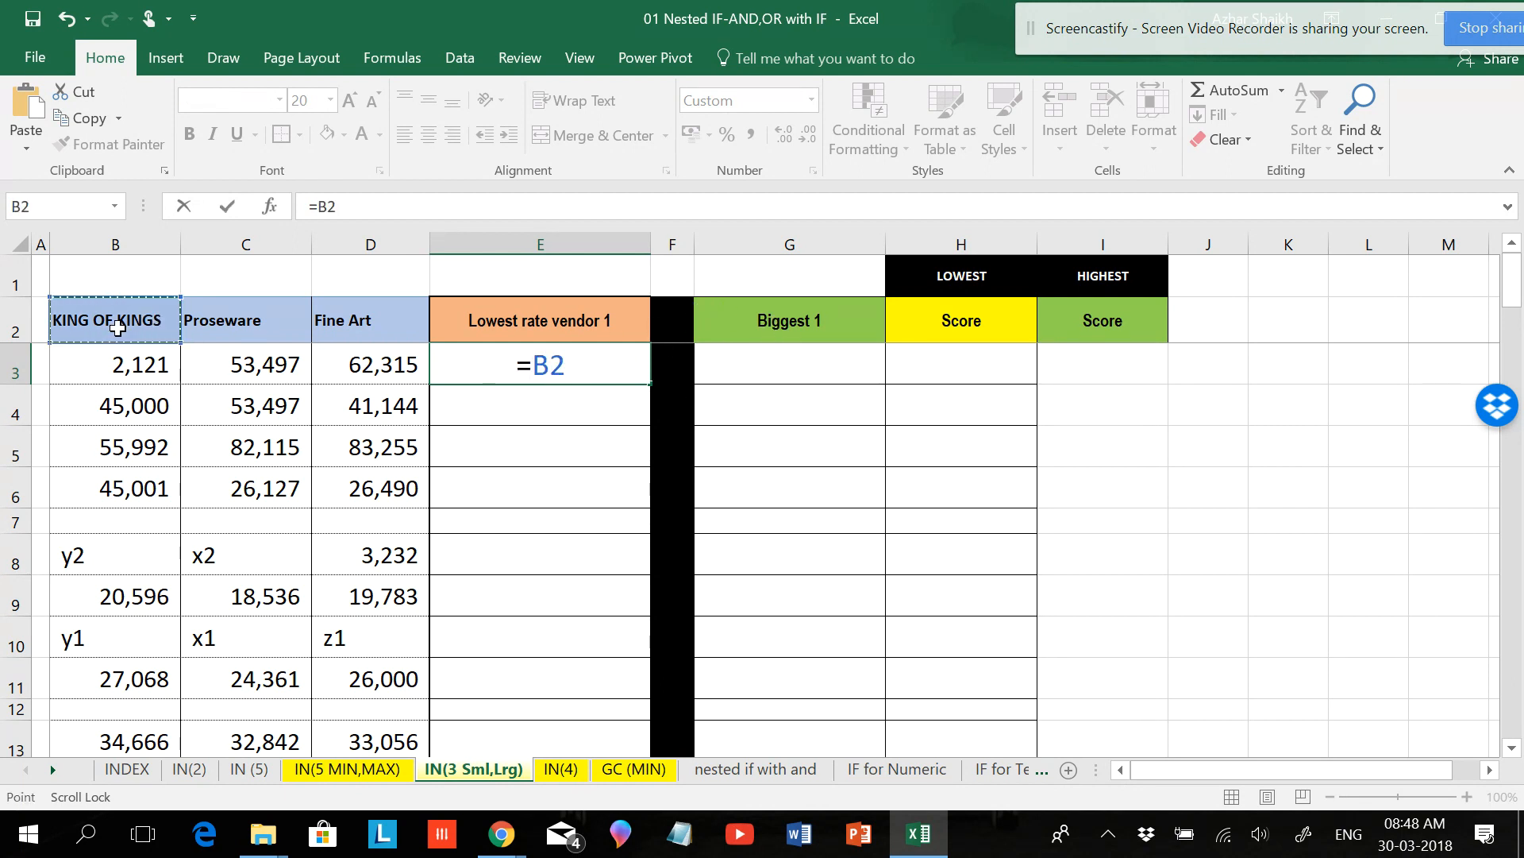
{"action": "key", "text": "Escape"}
{"action": "left_click_drag", "start_coordinate": [118, 325], "coordinate": [323, 329]}
{"action": "left_click_drag", "start_coordinate": [125, 365], "coordinate": [262, 365]}
{"action": "left_click", "coordinate": [159, 402]}
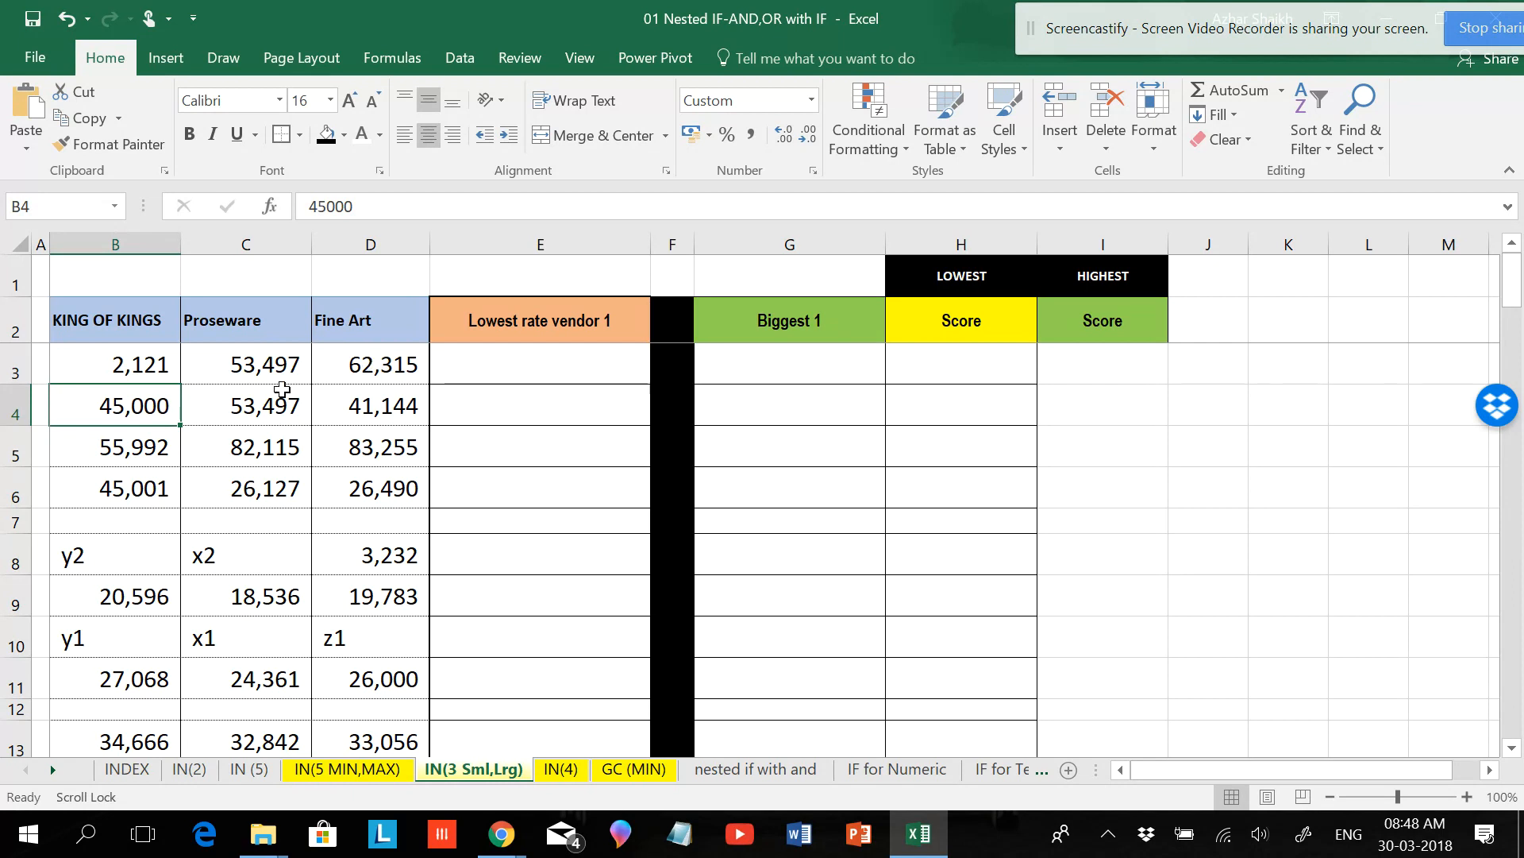
- Begin an IF formula in E3 under Lowest rate vendor 1 with the logical test B3=SMALL(B3:D3,1)
{"action": "left_click", "coordinate": [505, 362]}
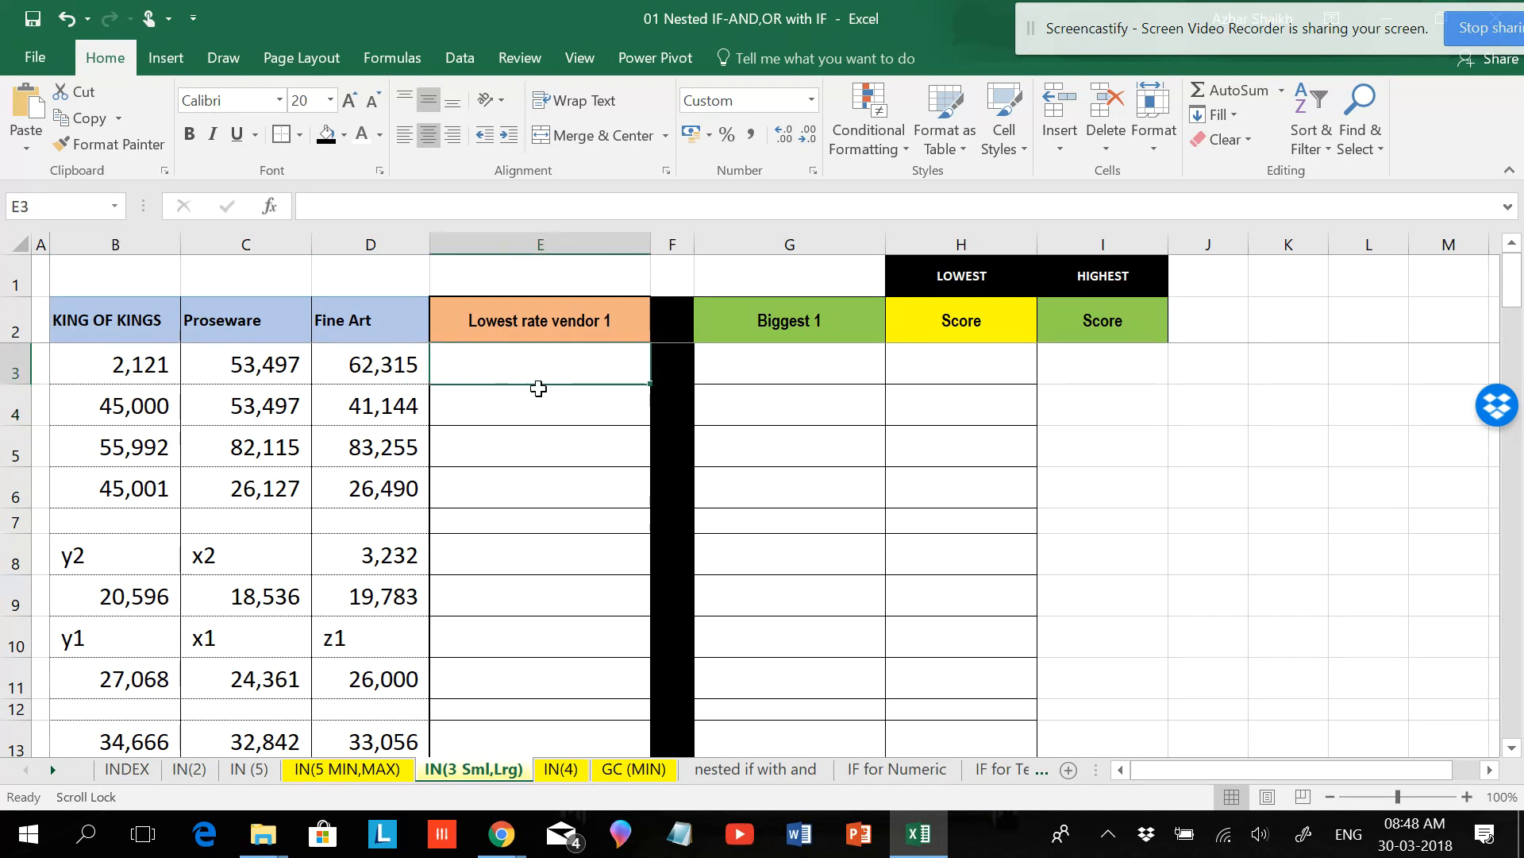
{"action": "type", "text": "=IF("}
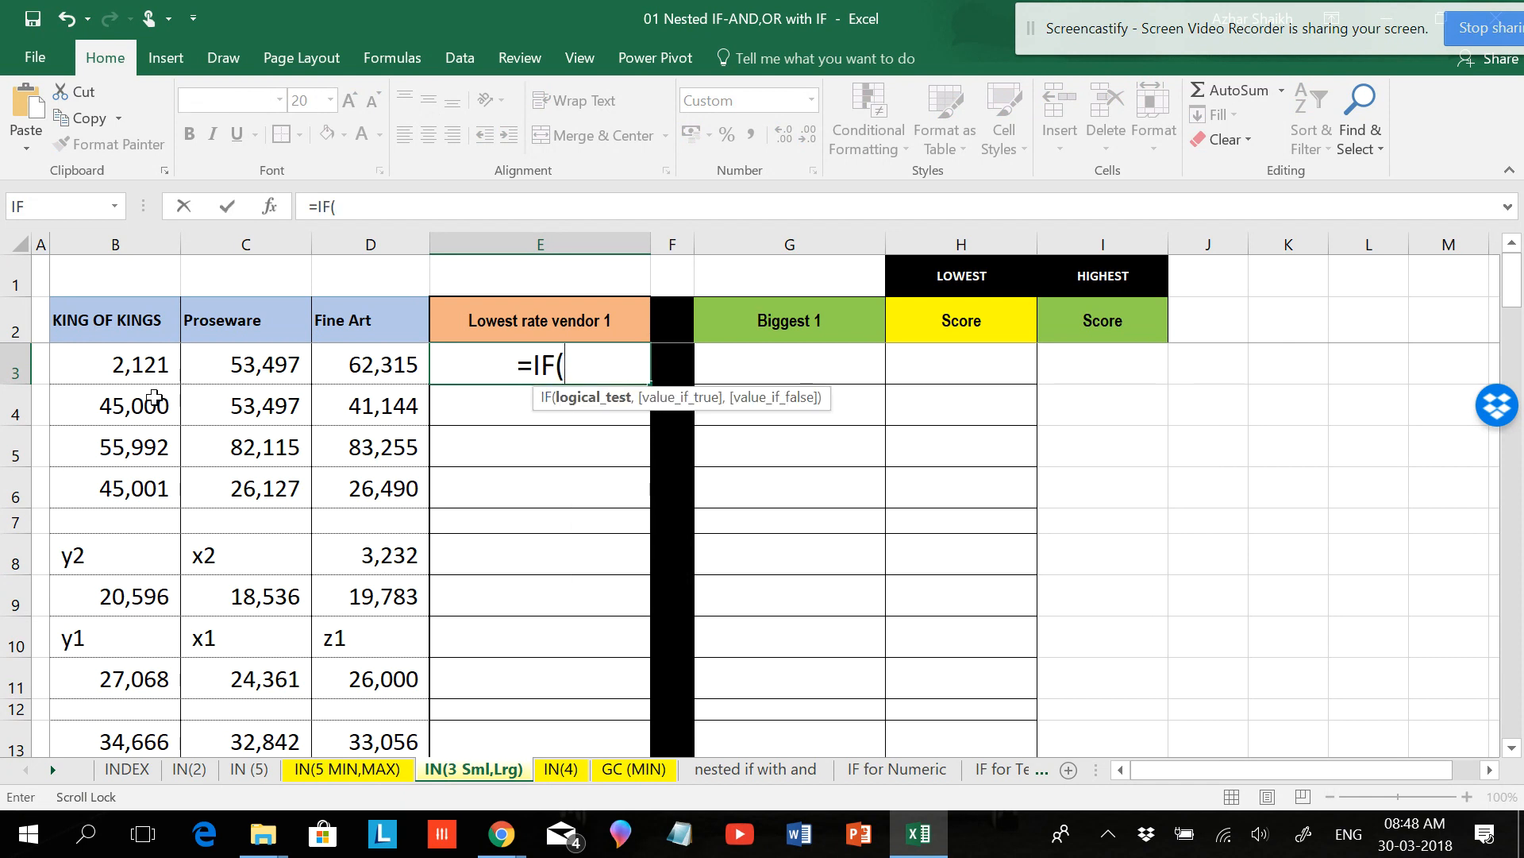
{"action": "left_click", "coordinate": [141, 364]}
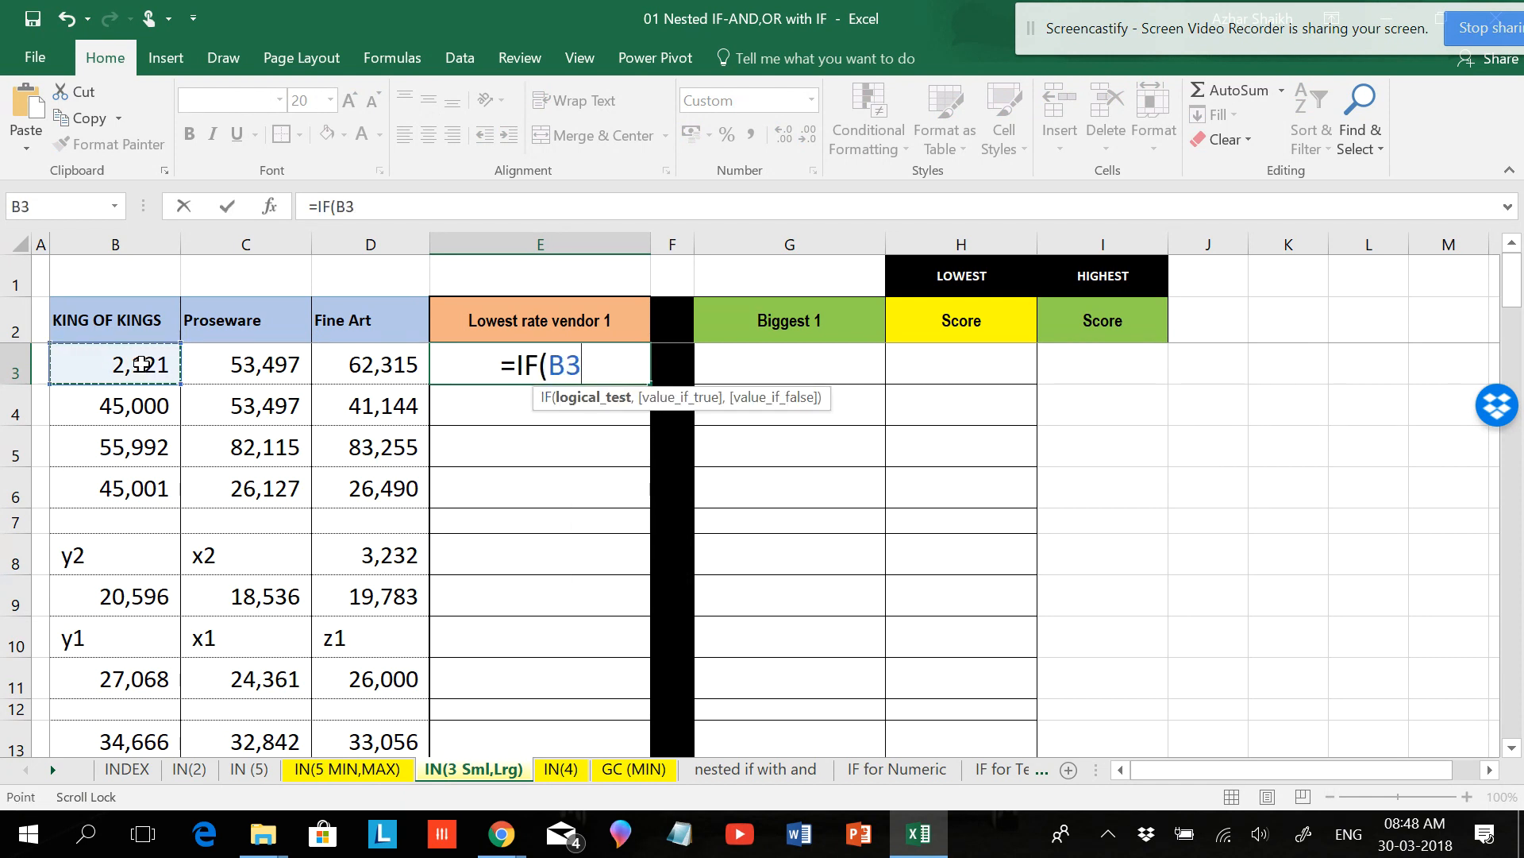
{"action": "type", "text": "="}
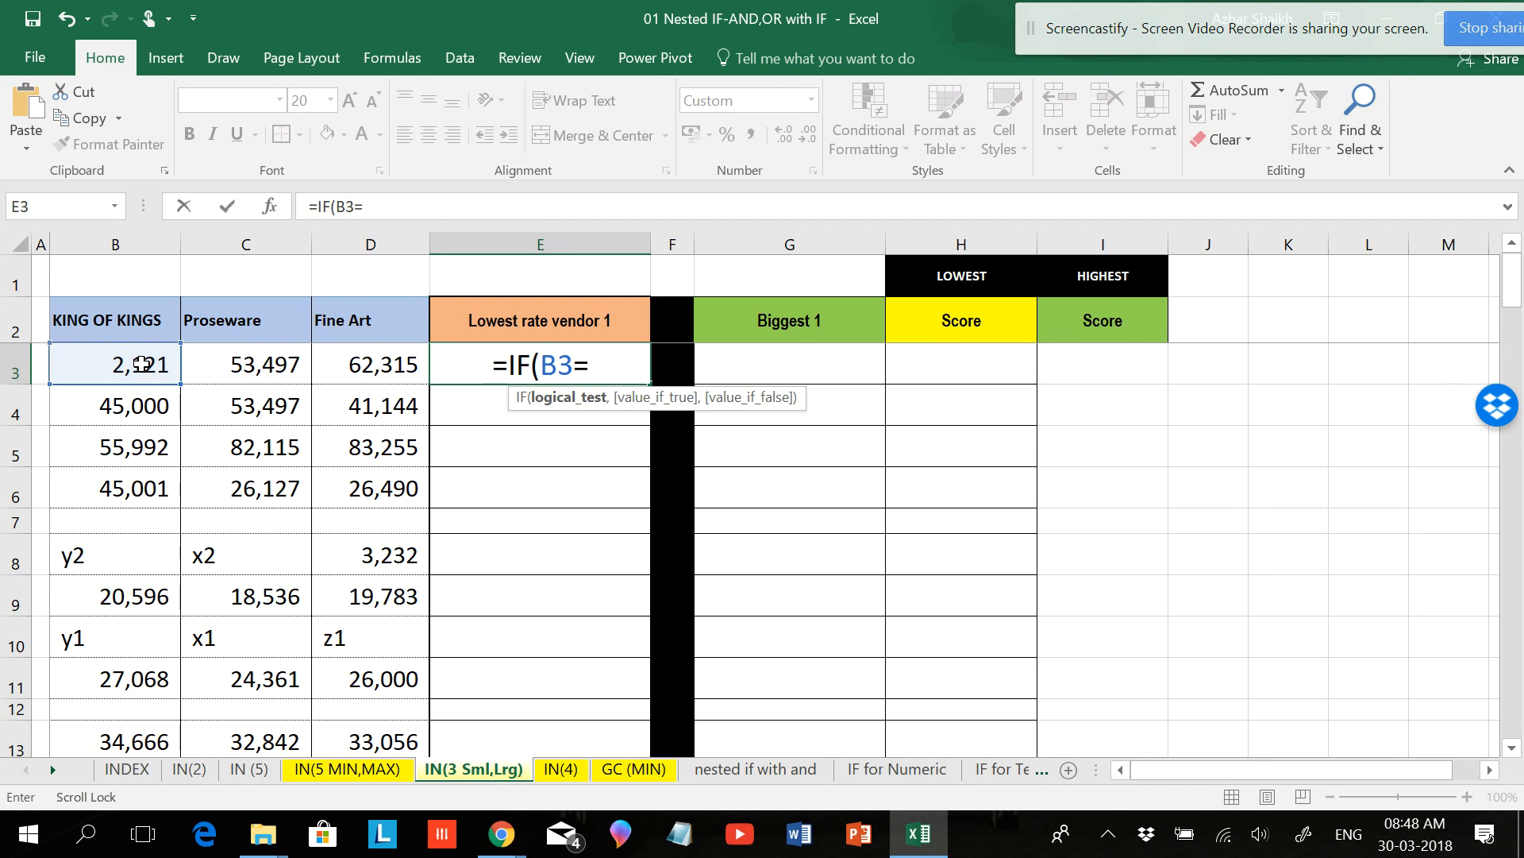
{"action": "type", "text": "small"}
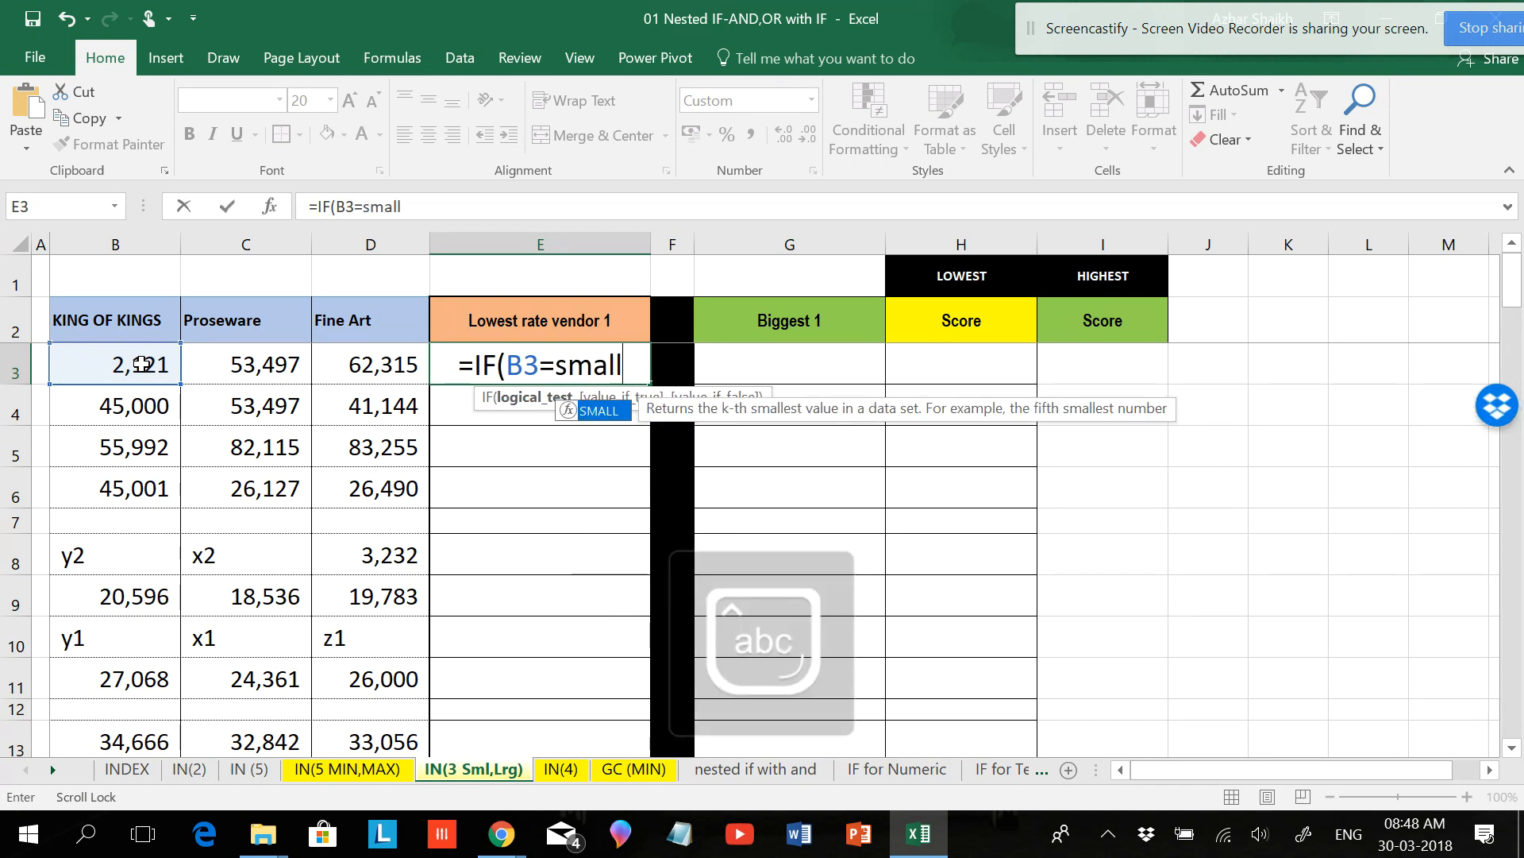
{"action": "key", "text": "Caps_Lock"}
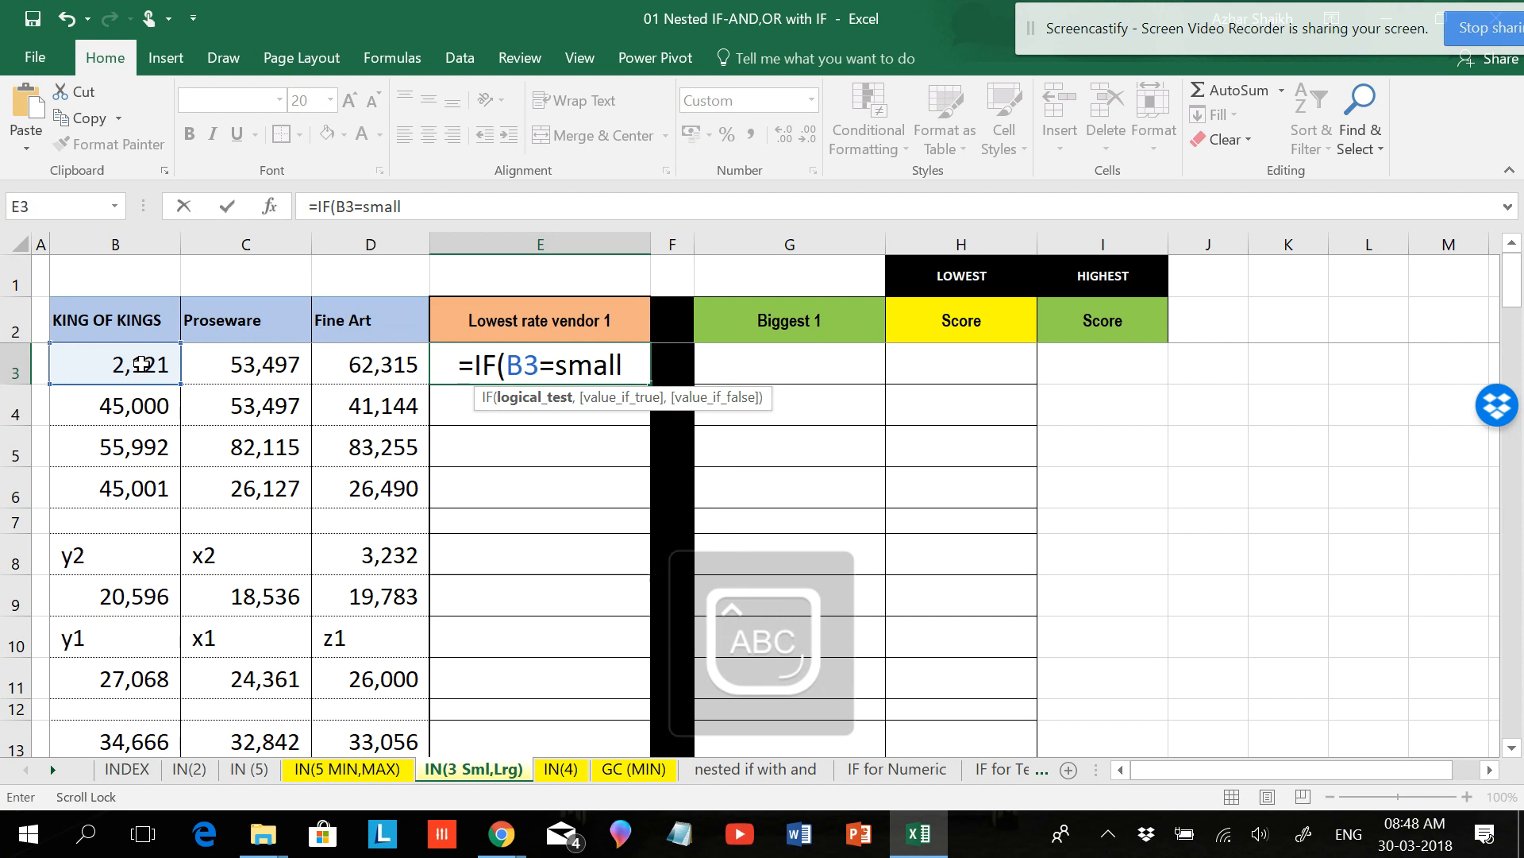
{"action": "type", "text": "("}
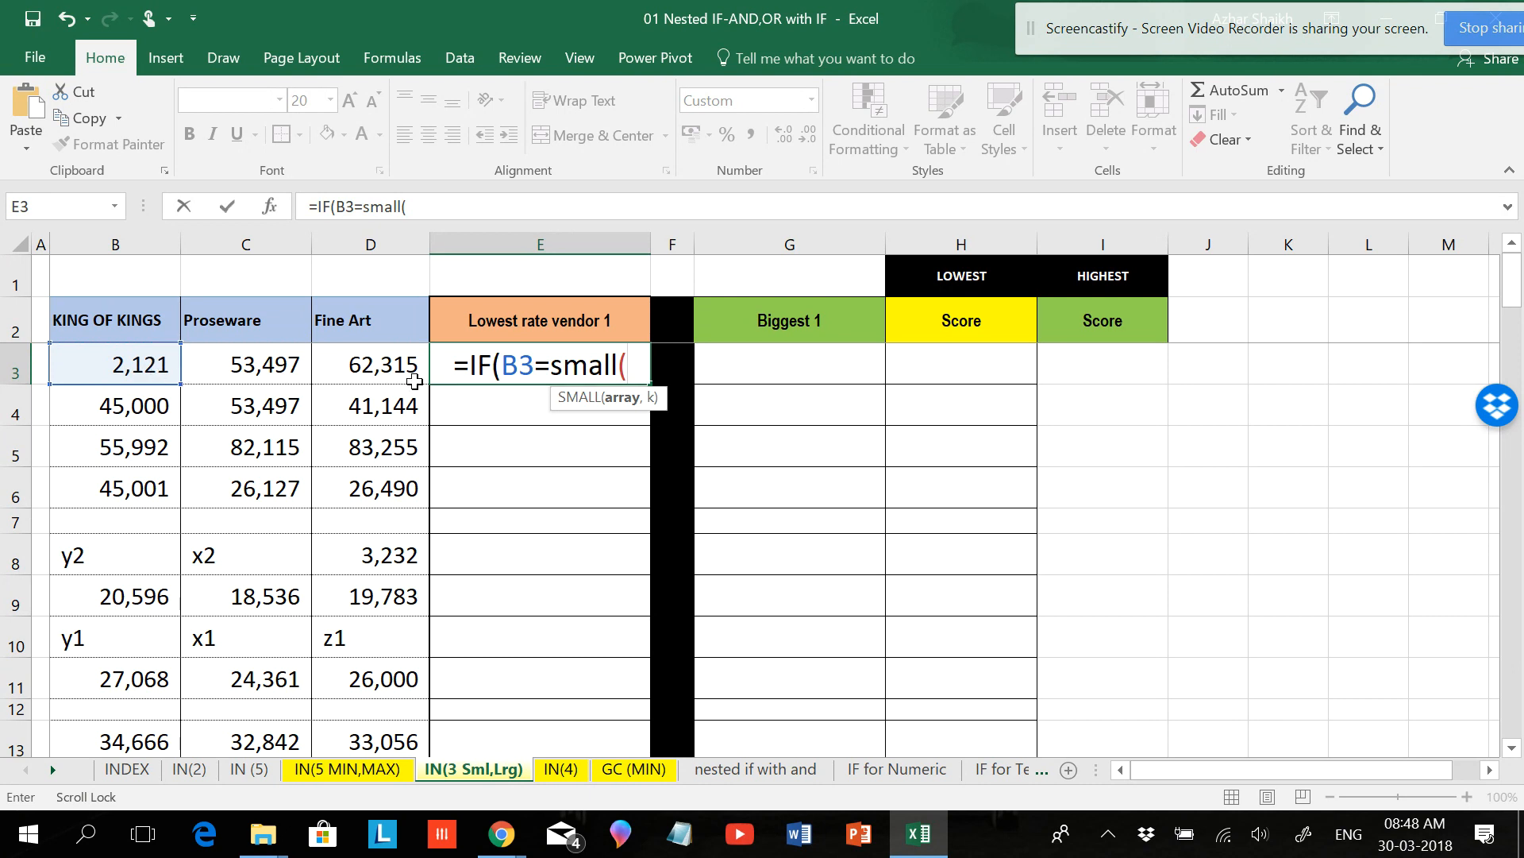
{"action": "left_click_drag", "start_coordinate": [165, 368], "coordinate": [384, 378]}
{"action": "type", "text": ","}
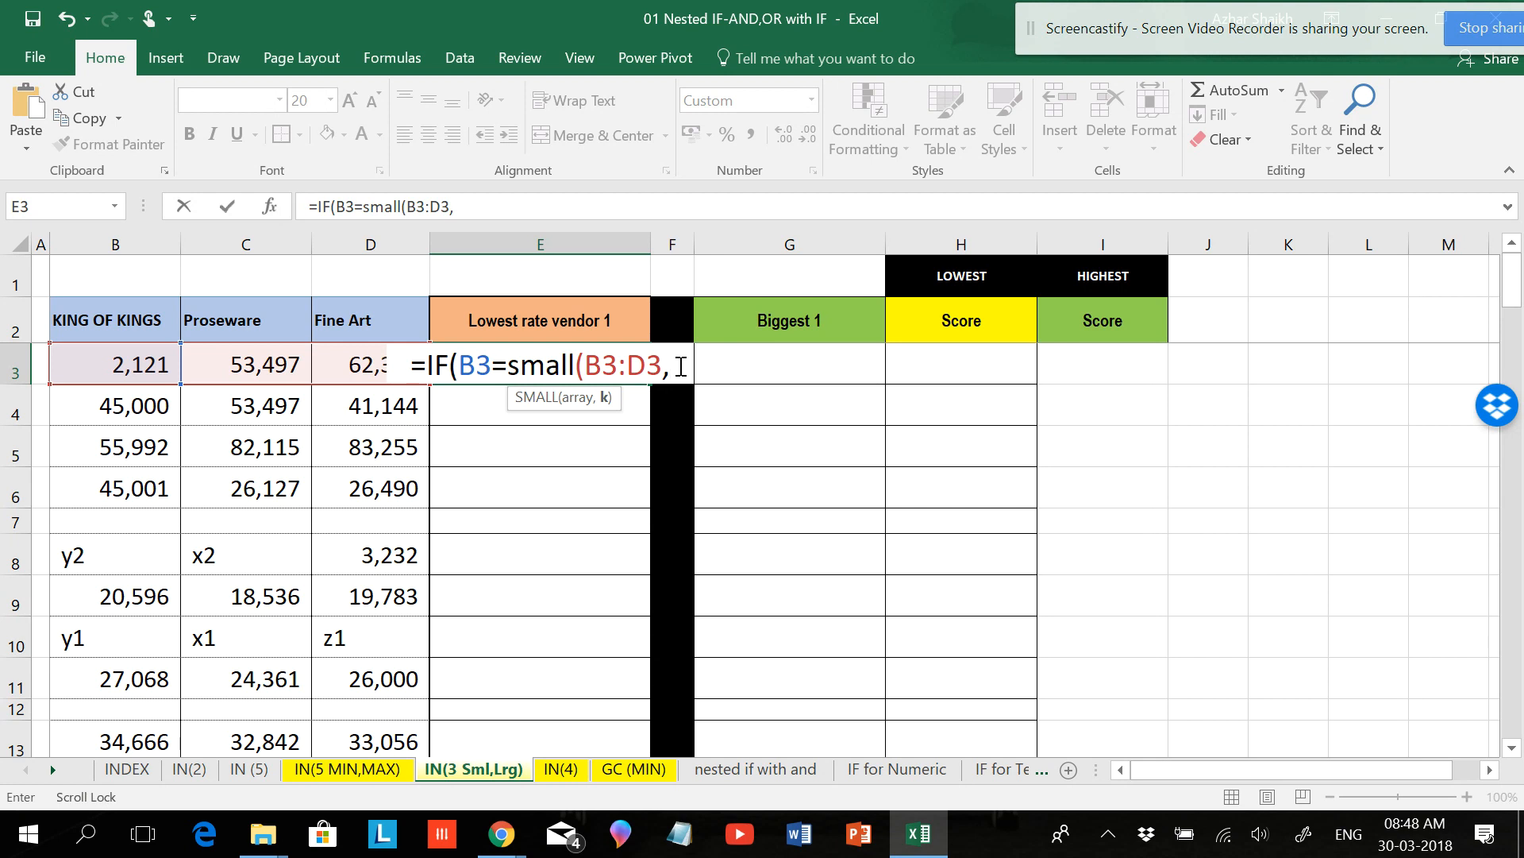
{"action": "type", "text": "1"}
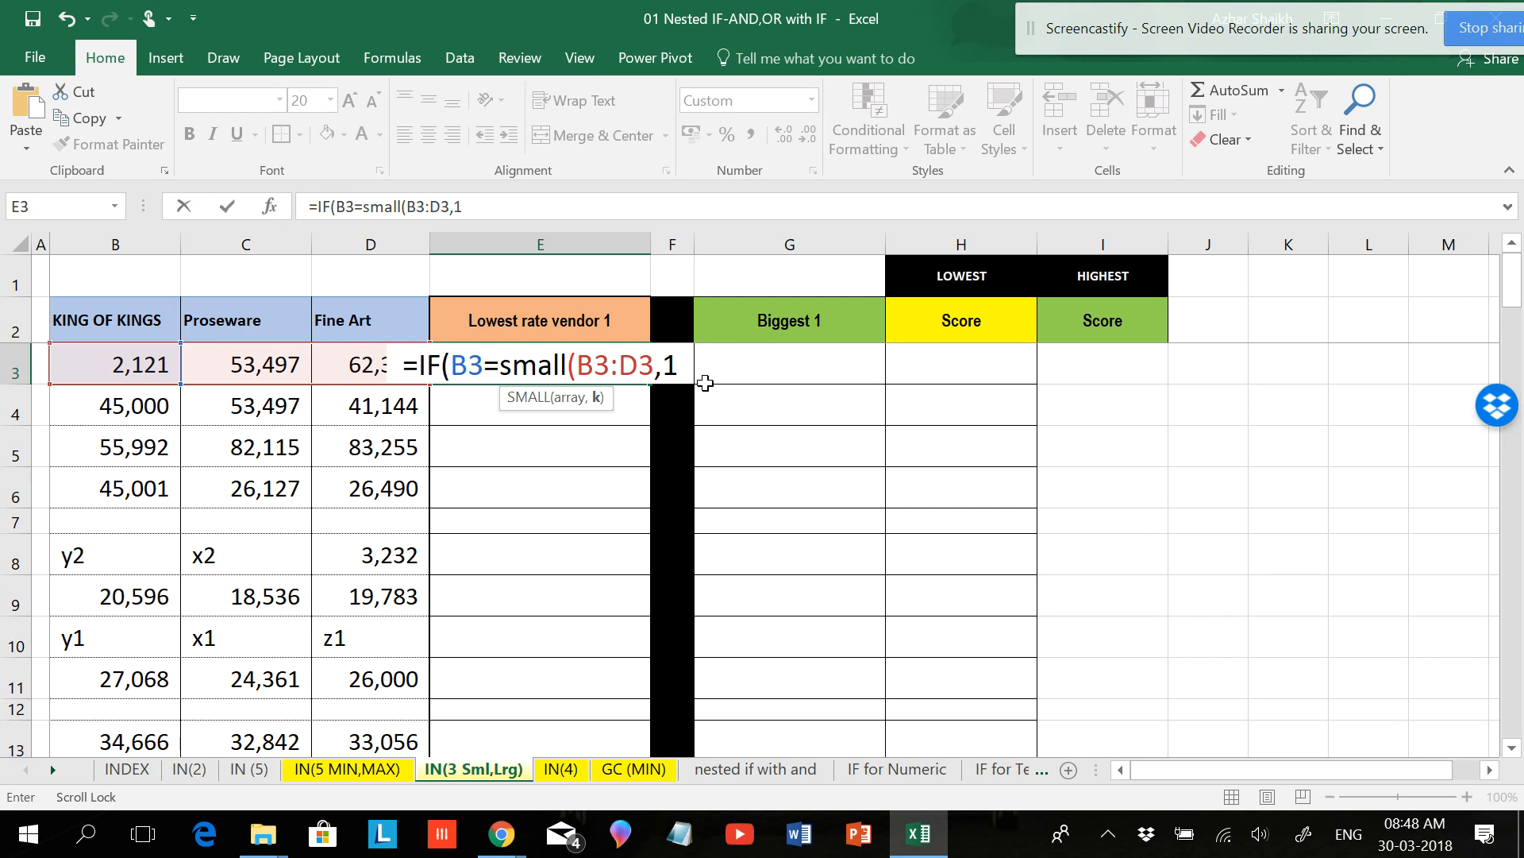
{"action": "type", "text": ")"}
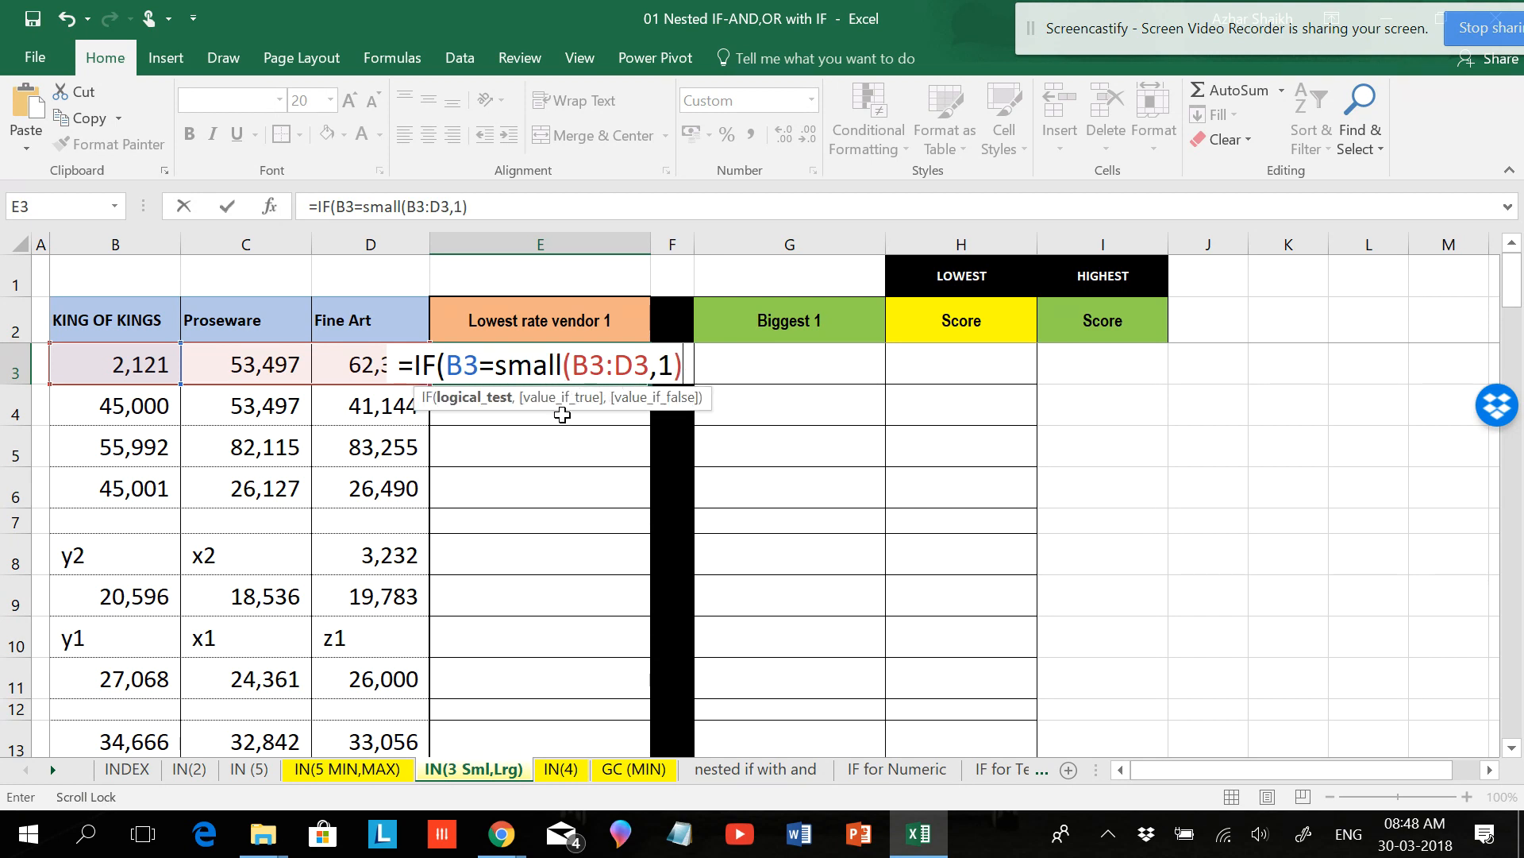
- Finish the E3 formula with the absolute header reference $B$2 as the value if true, and commit it
{"action": "left_click", "coordinate": [463, 397]}
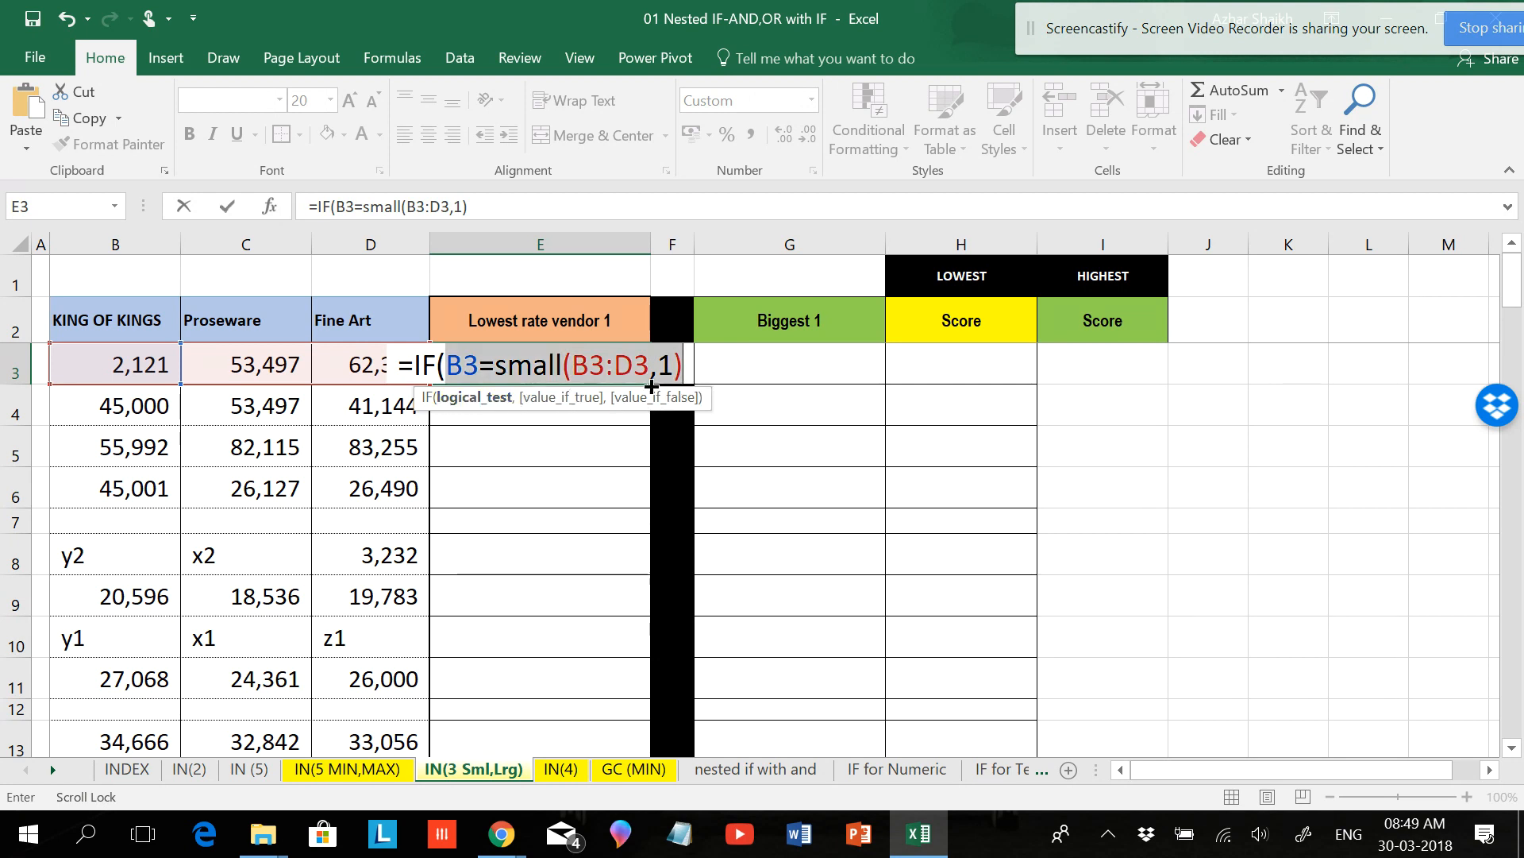
{"action": "left_click", "coordinate": [687, 368]}
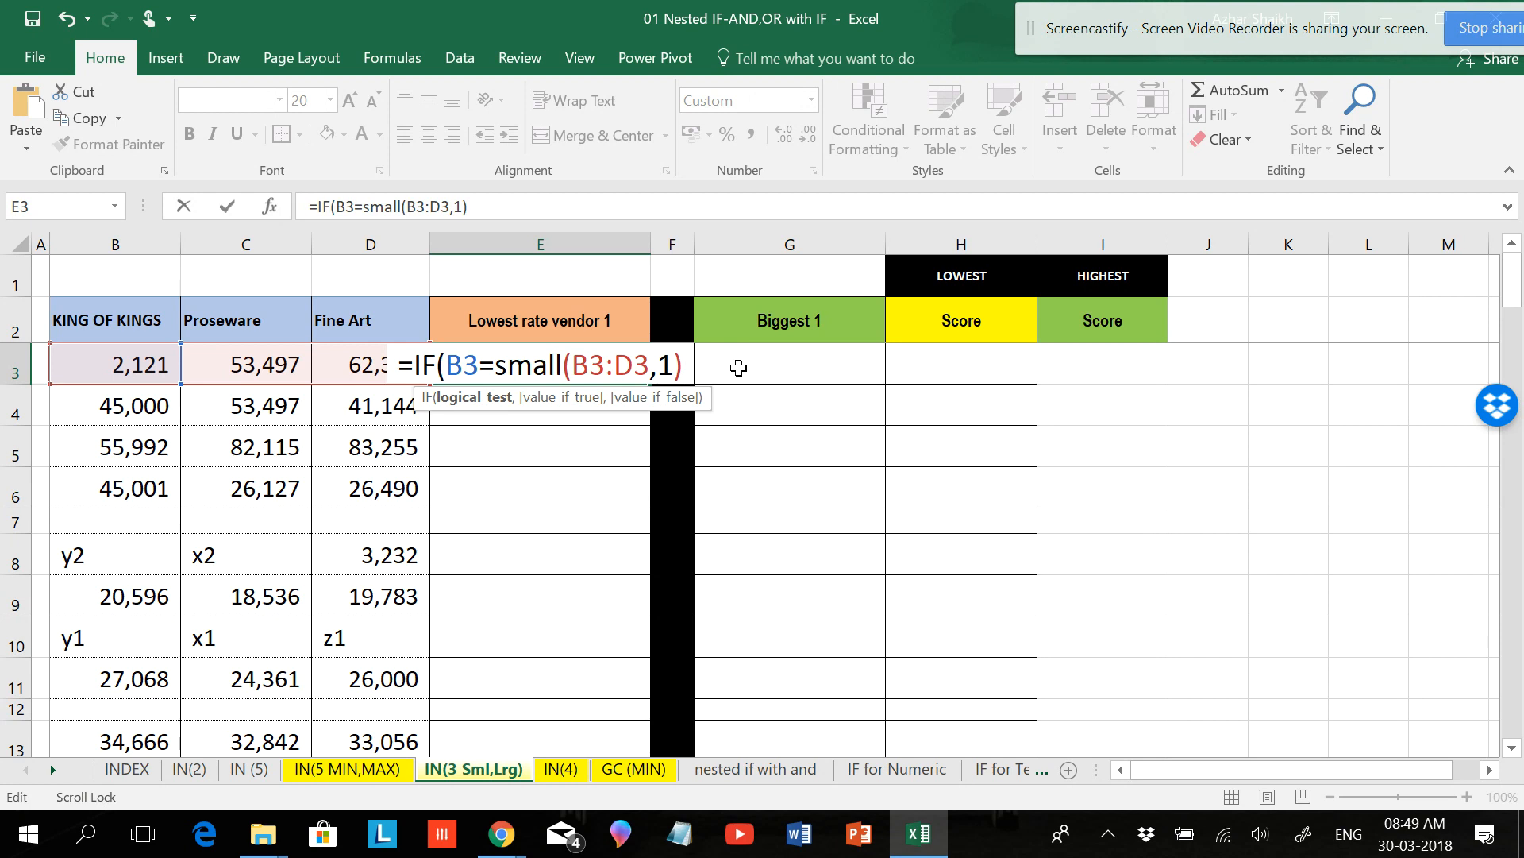
{"action": "type", "text": ","}
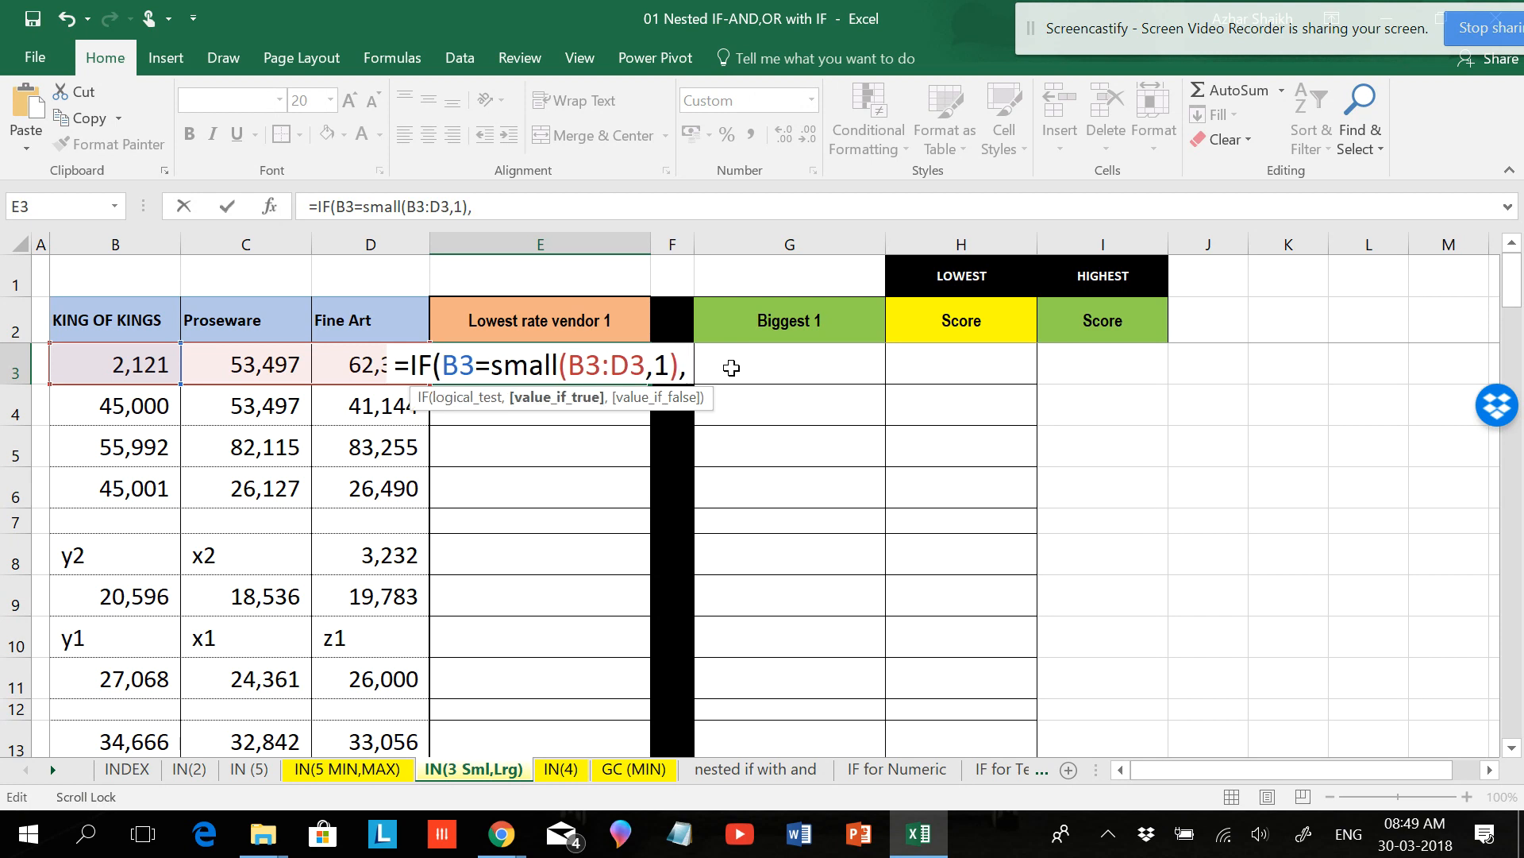
{"action": "left_click", "coordinate": [155, 318]}
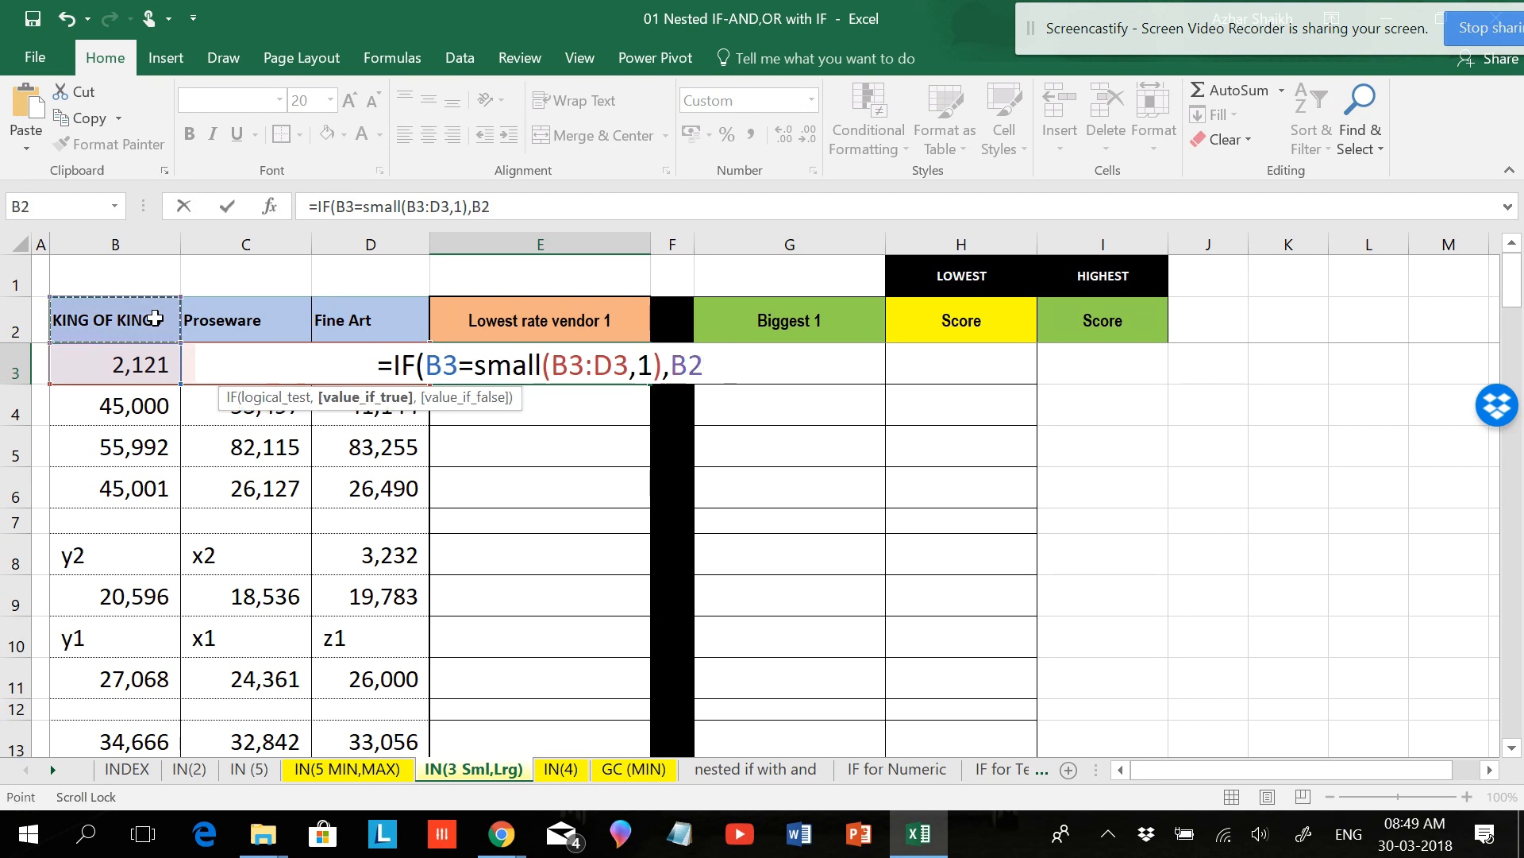
{"action": "key", "text": "F4"}
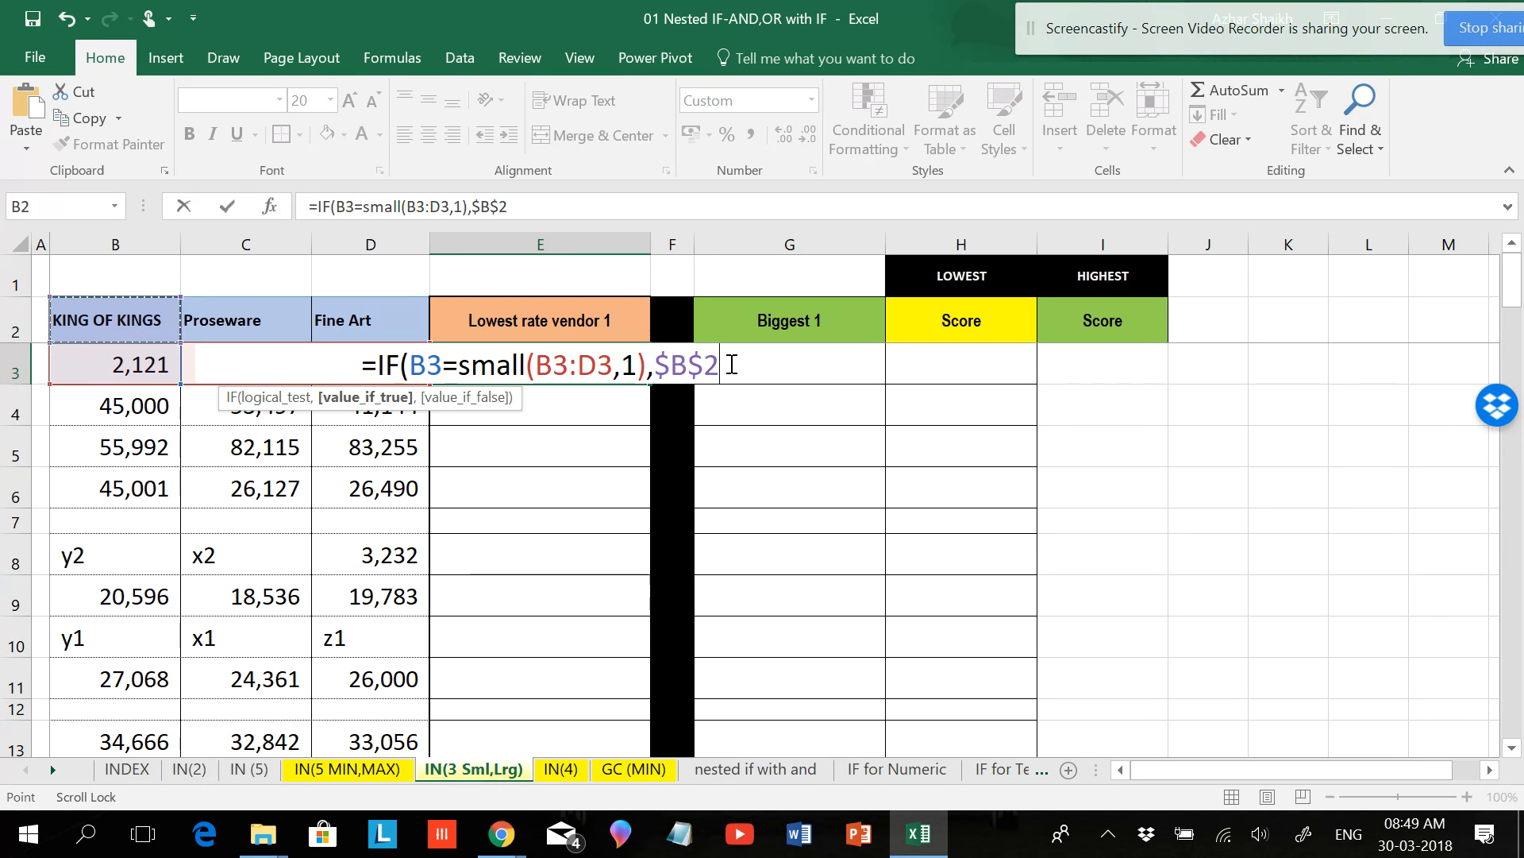
{"action": "type", "text": ")"}
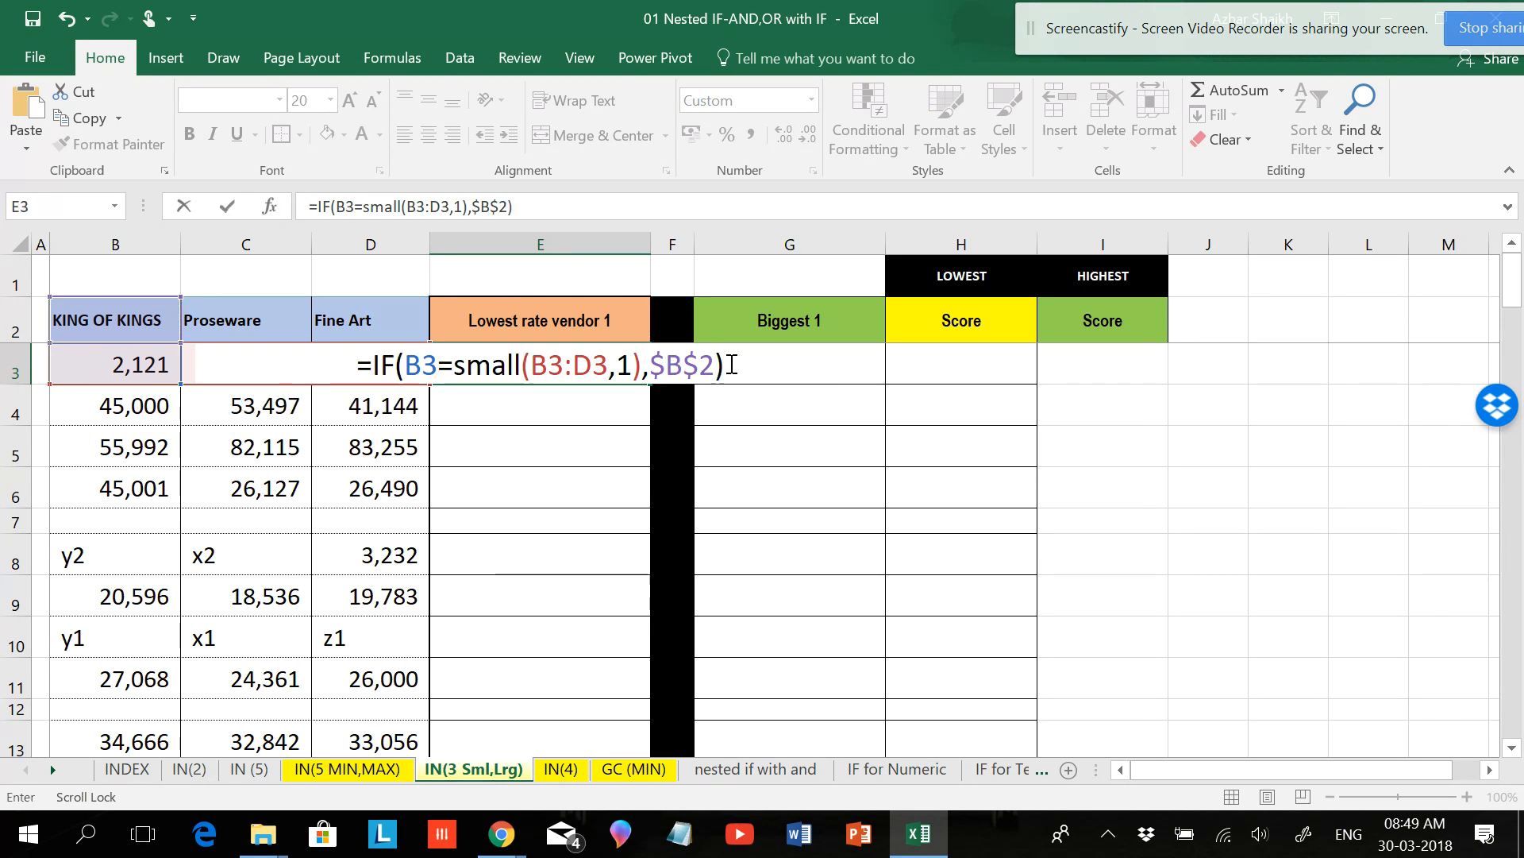
{"action": "key", "text": "ctrl+Return"}
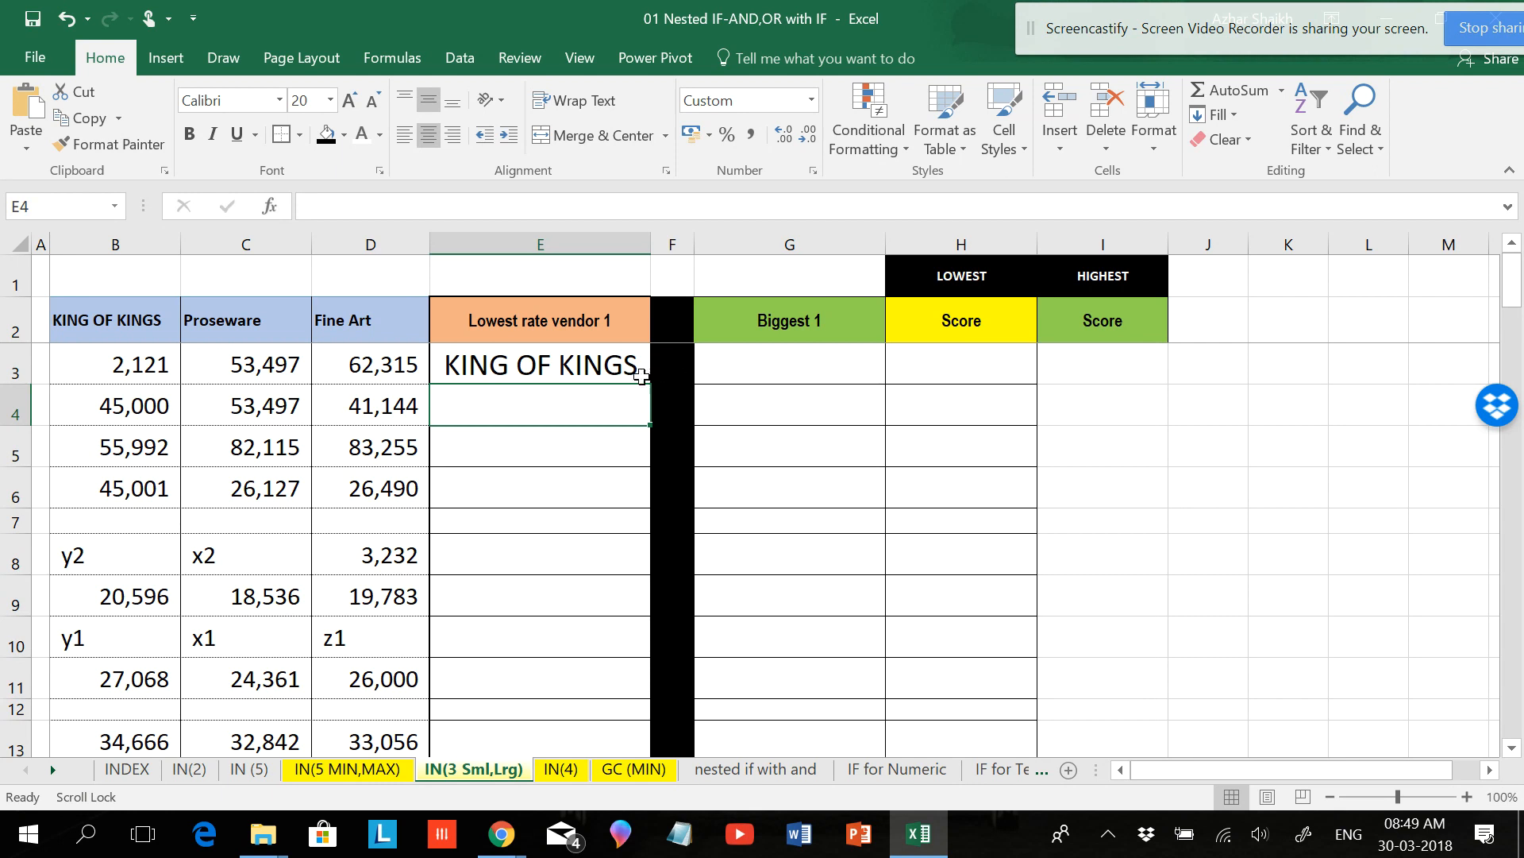
- Begin an IF formula in G3 under Biggest 1 whose logical test compares B3 with the LARGE function
{"action": "left_click", "coordinate": [761, 362]}
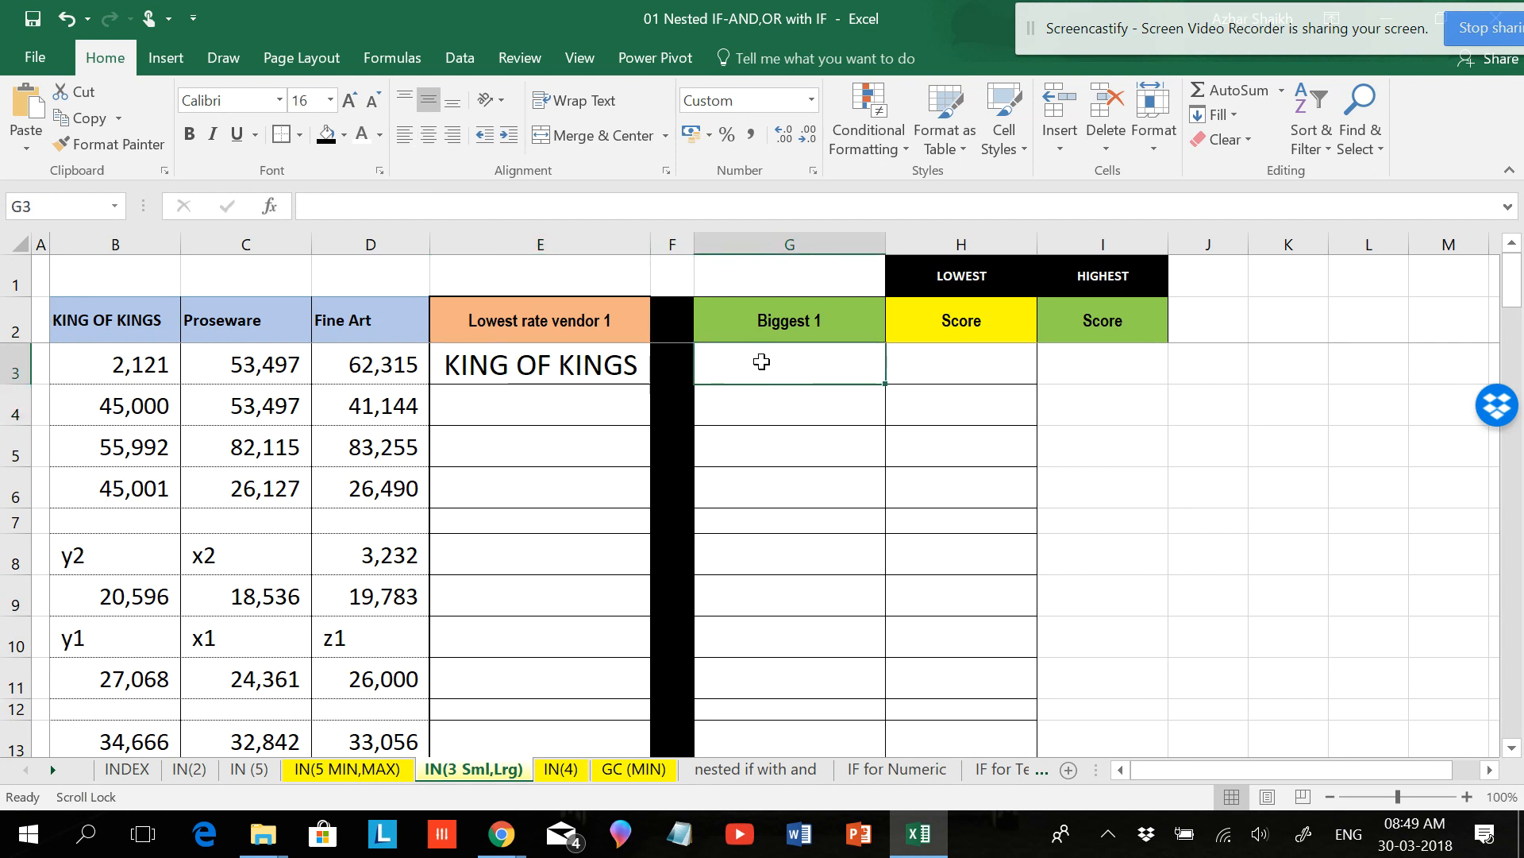
{"action": "type", "text": "=IF("}
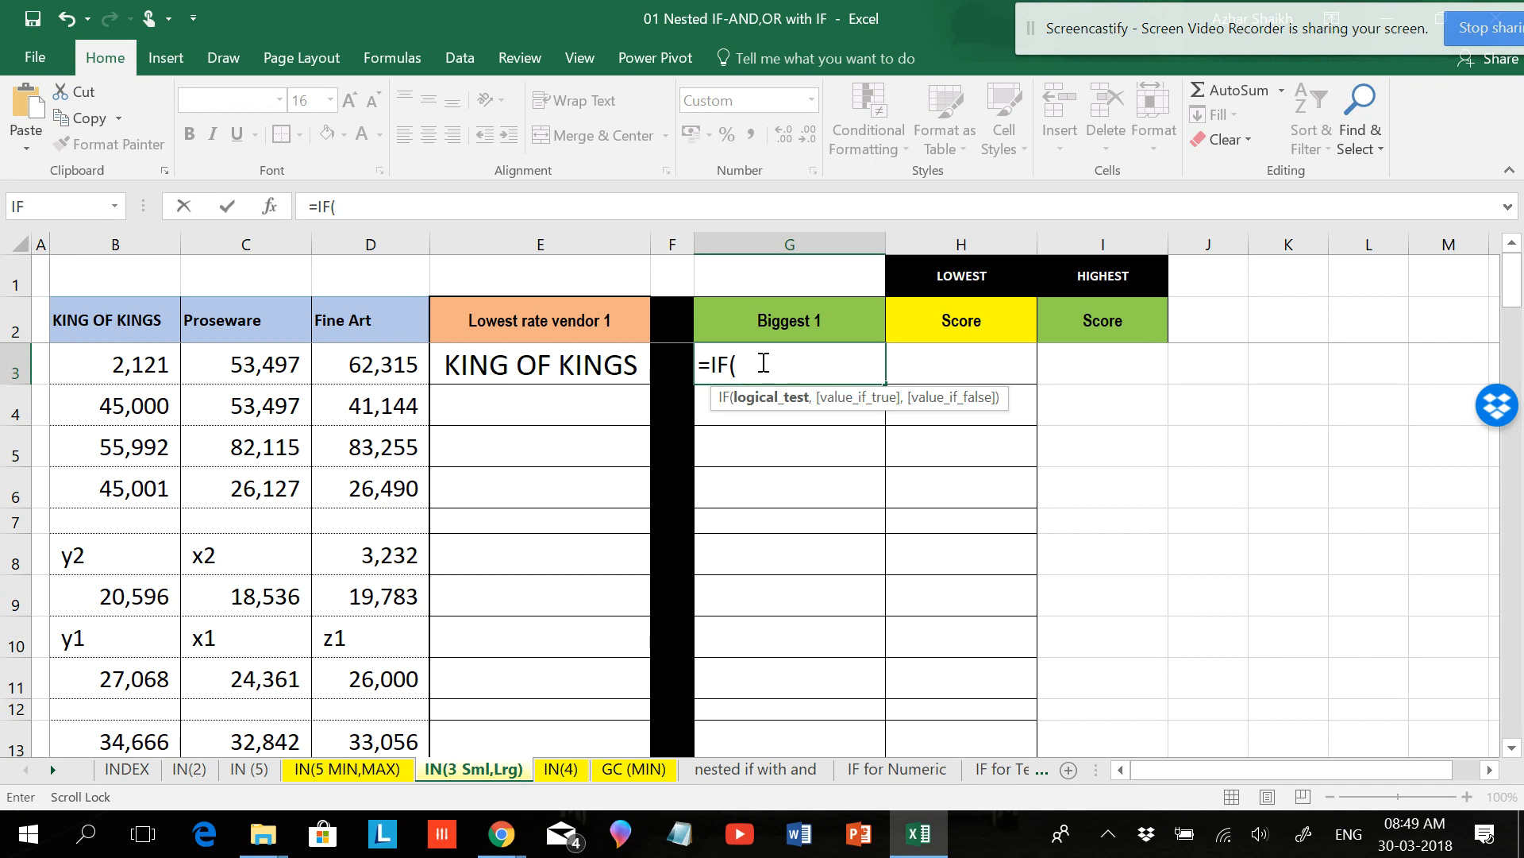
{"action": "left_click", "coordinate": [153, 365]}
{"action": "type", "text": "="}
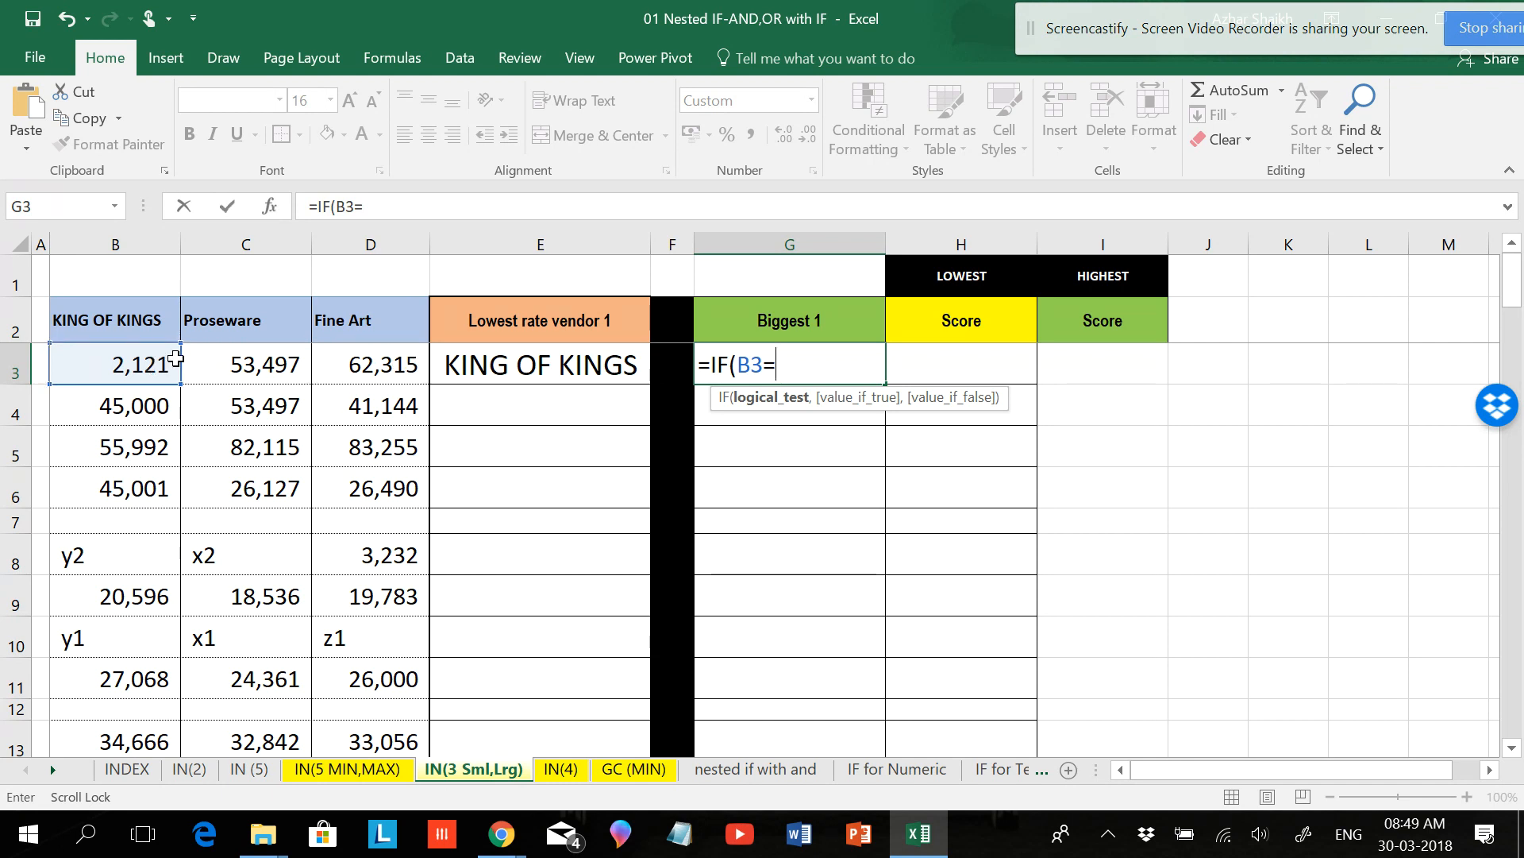
{"action": "type", "text": "LAR"}
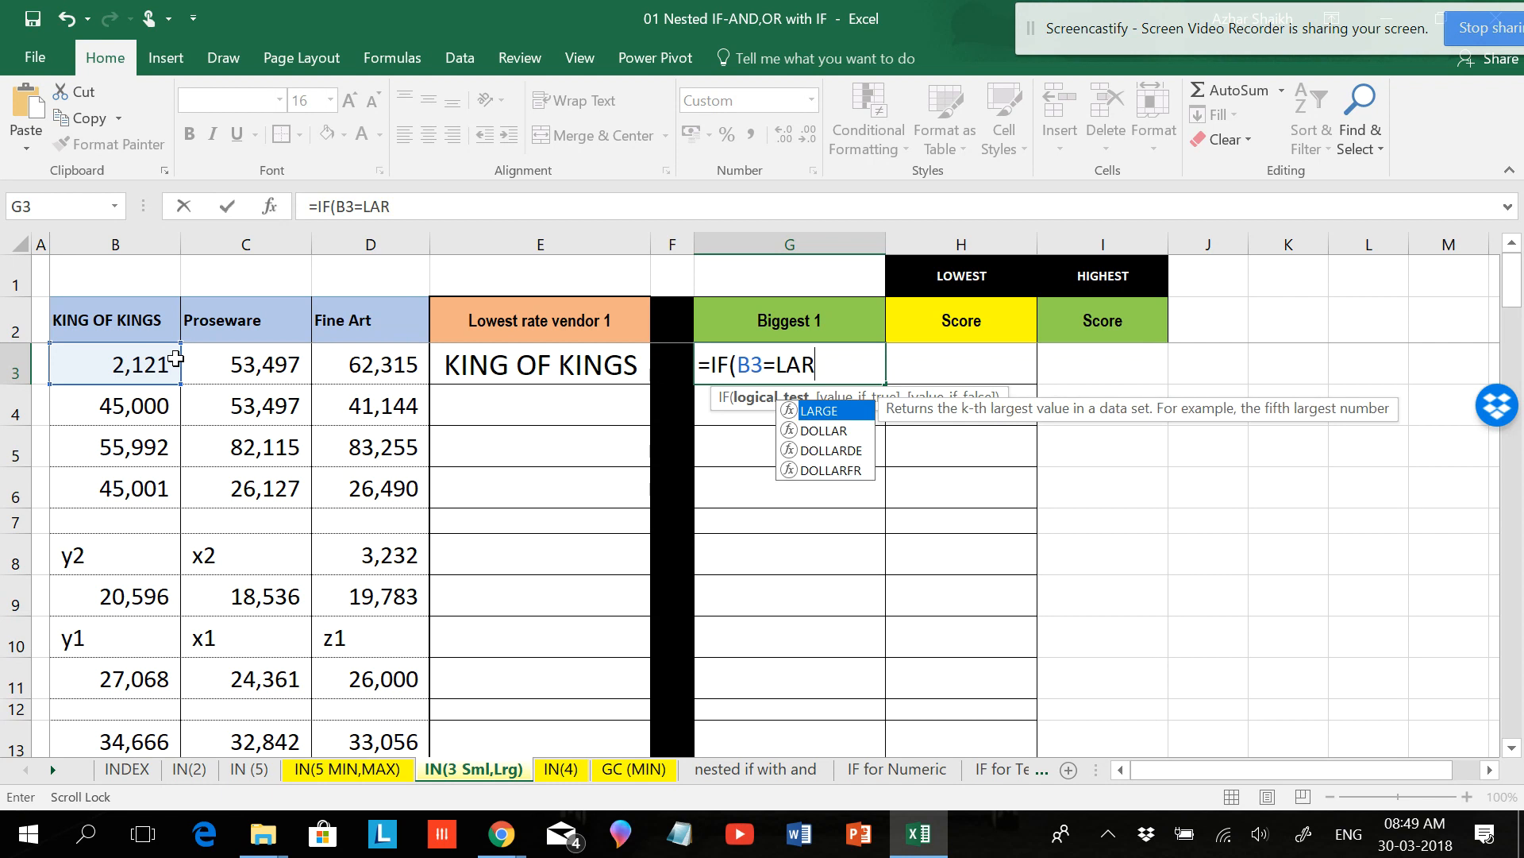
{"action": "type", "text": "GE("}
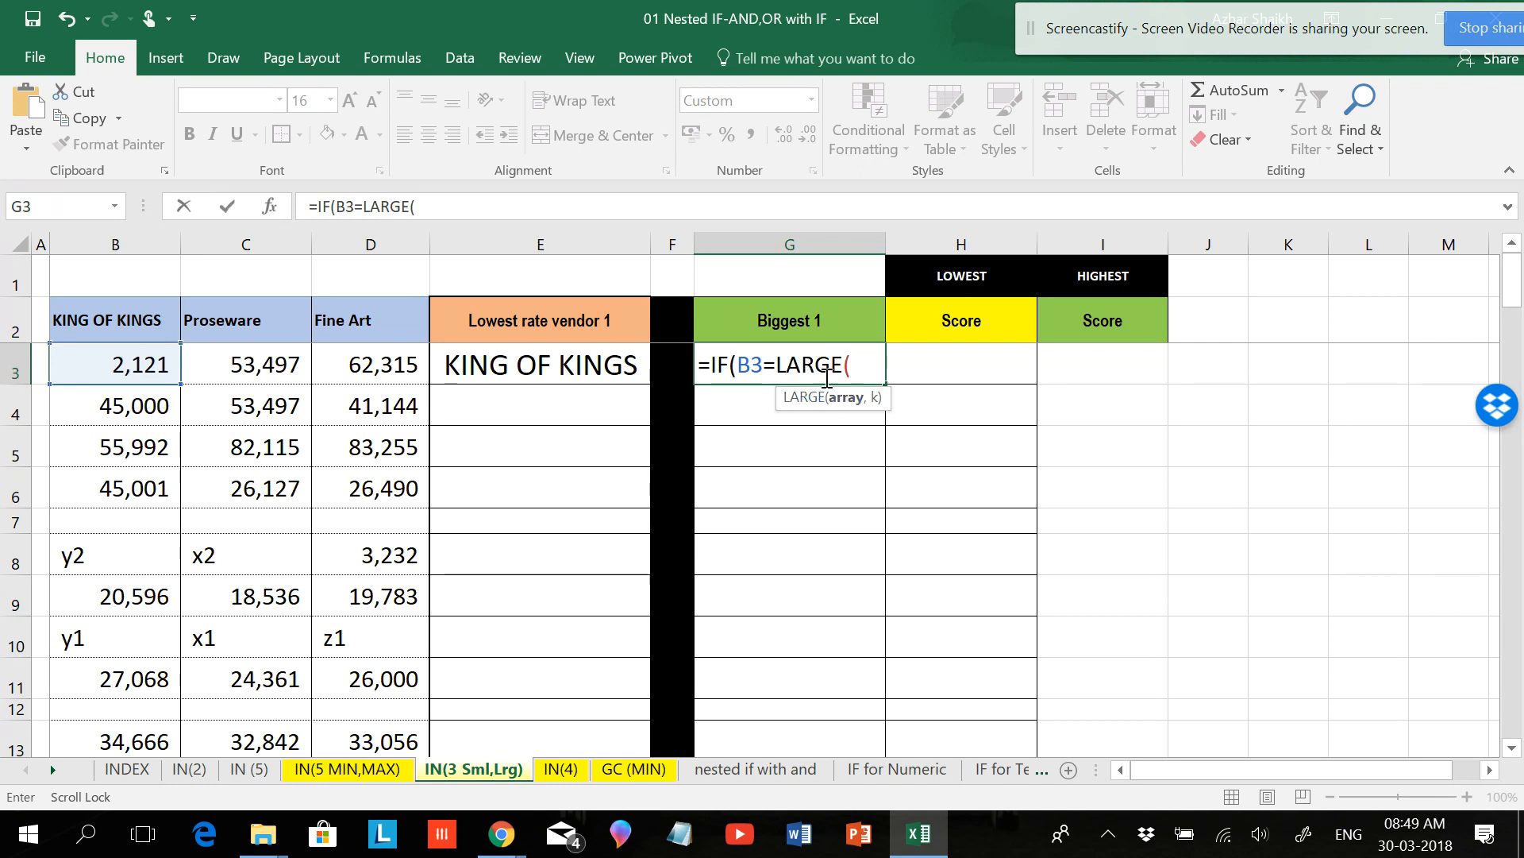
- Retype the end of the LARGE function name and its opening parenthesis in the G3 formula
{"action": "key", "text": "BackSpace"}
{"action": "key", "text": "BackSpace"}
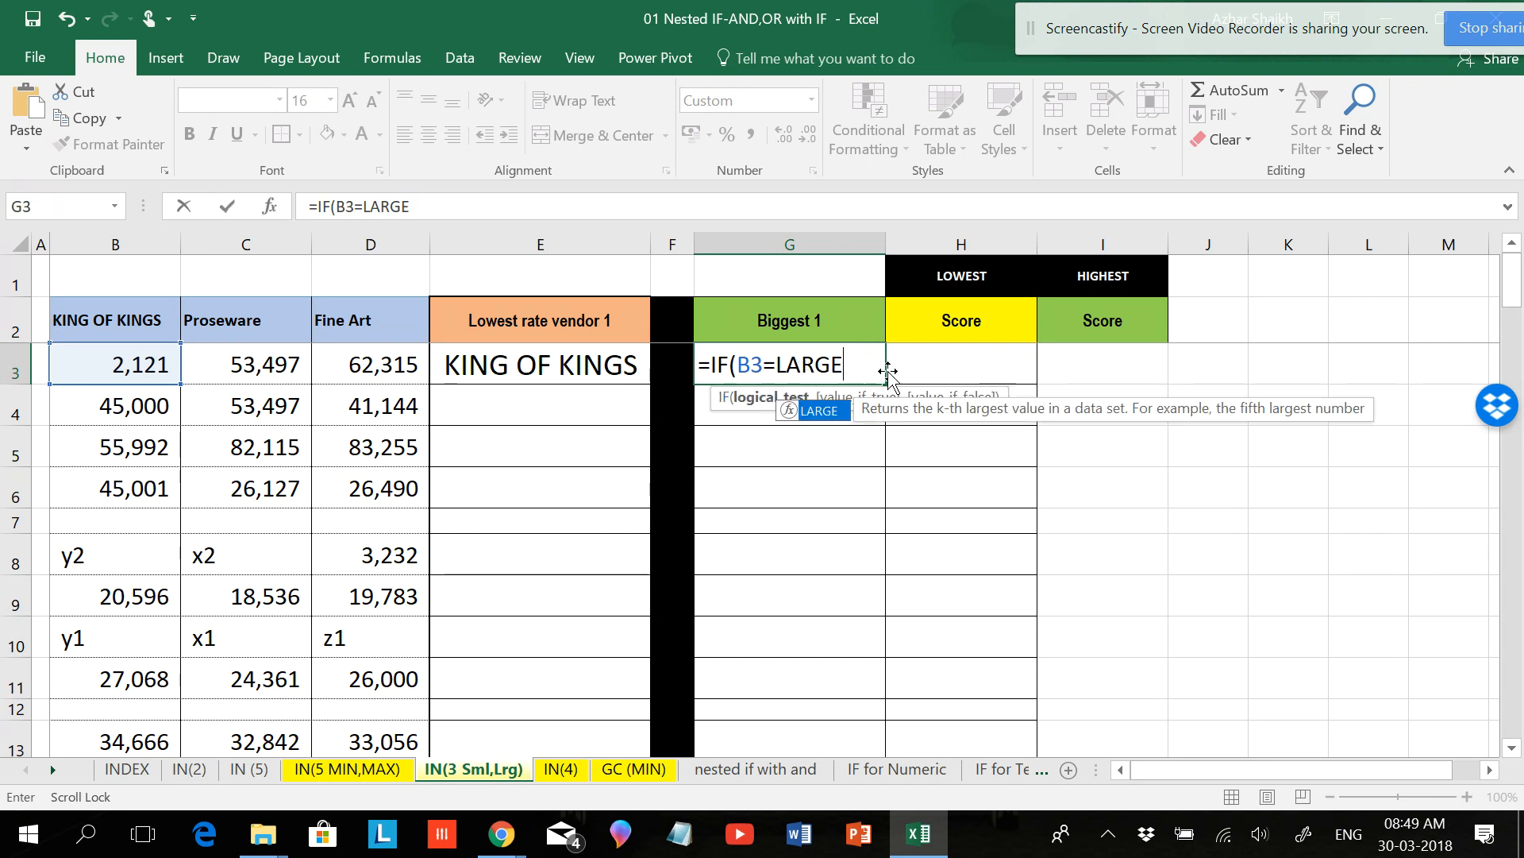
{"action": "type", "text": "("}
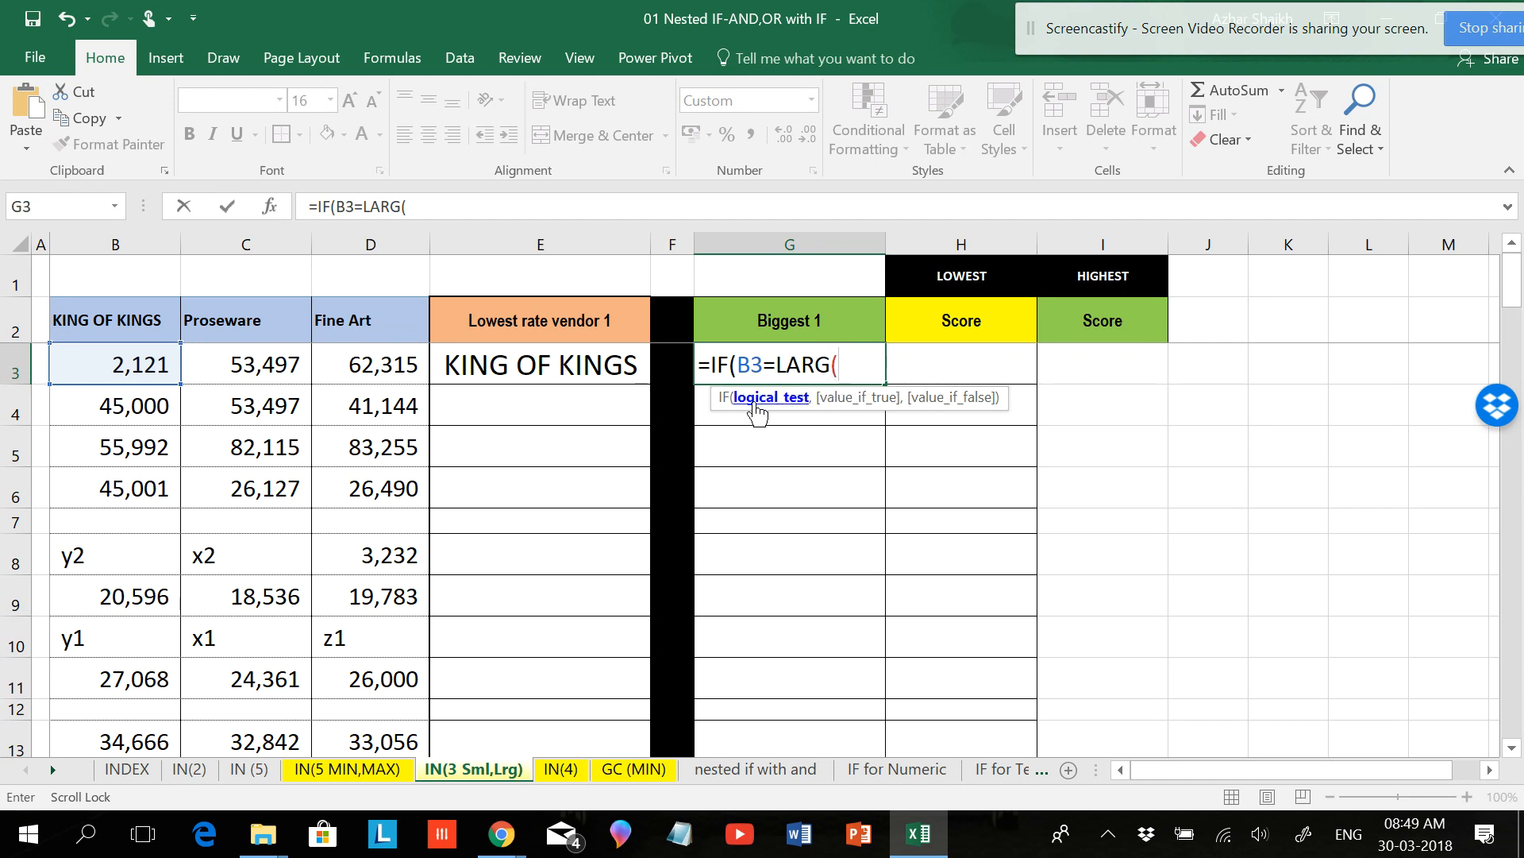
{"action": "left_click", "coordinate": [857, 366]}
{"action": "key", "text": "BackSpace"}
{"action": "type", "text": "E"}
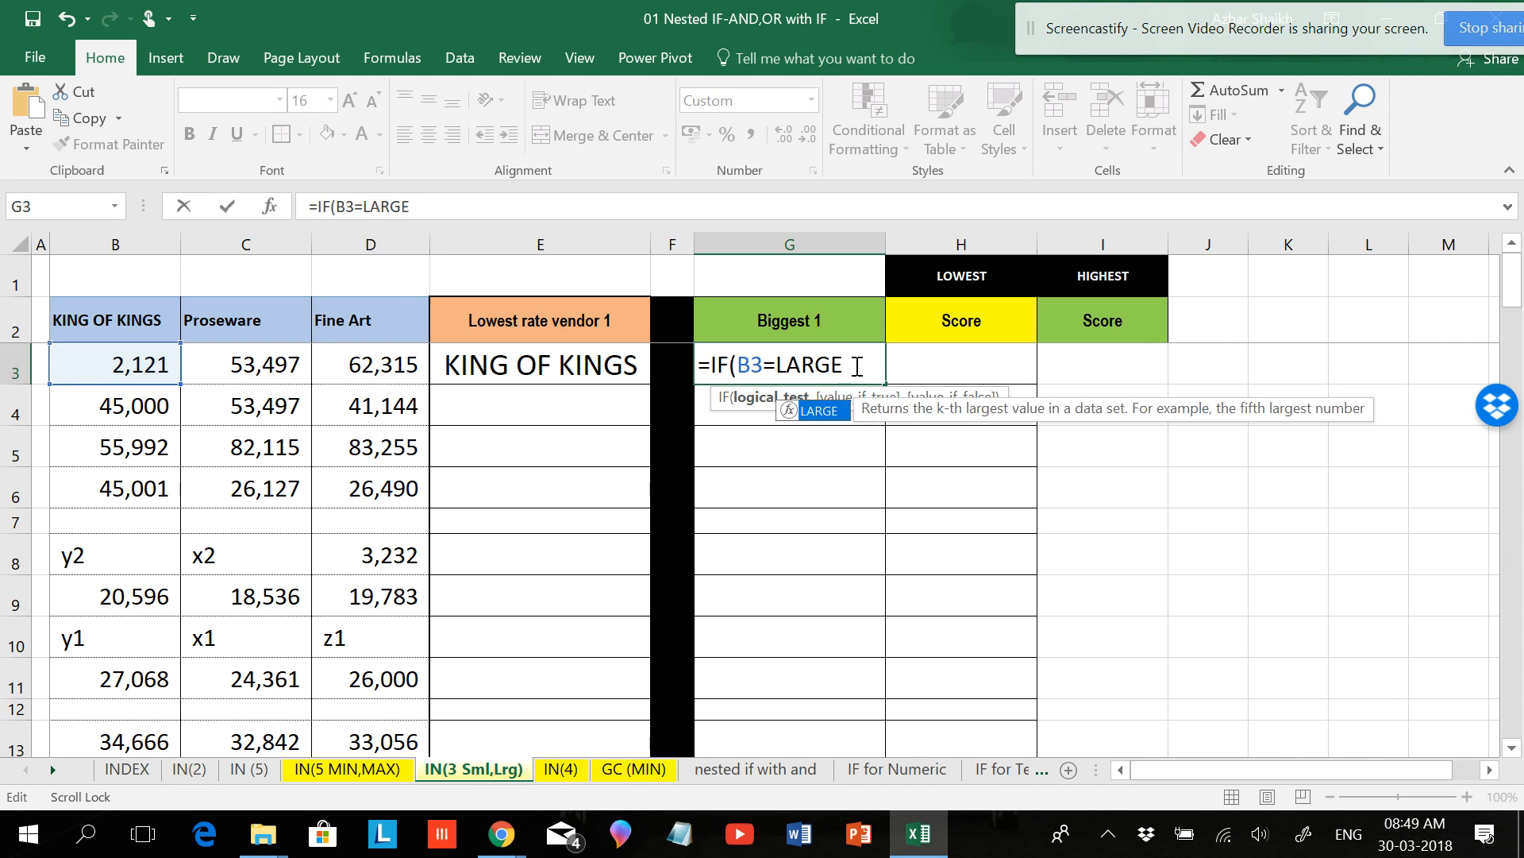
{"action": "type", "text": "("}
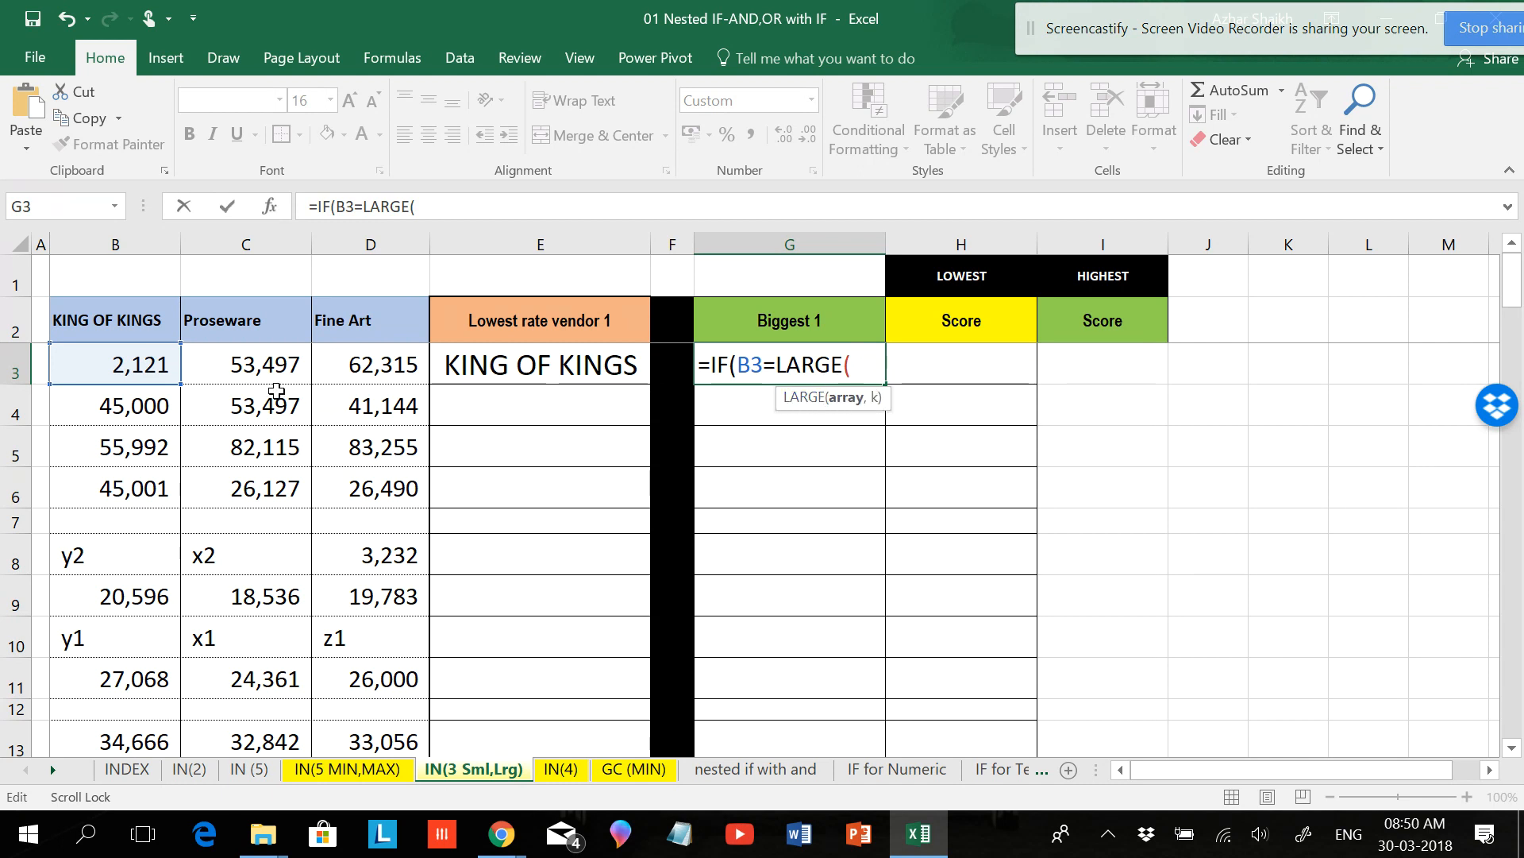
- Give LARGE the range B3:D3 and k value 3, close its parenthesis and try to commit the G3 formula
{"action": "left_click_drag", "start_coordinate": [134, 357], "coordinate": [340, 356]}
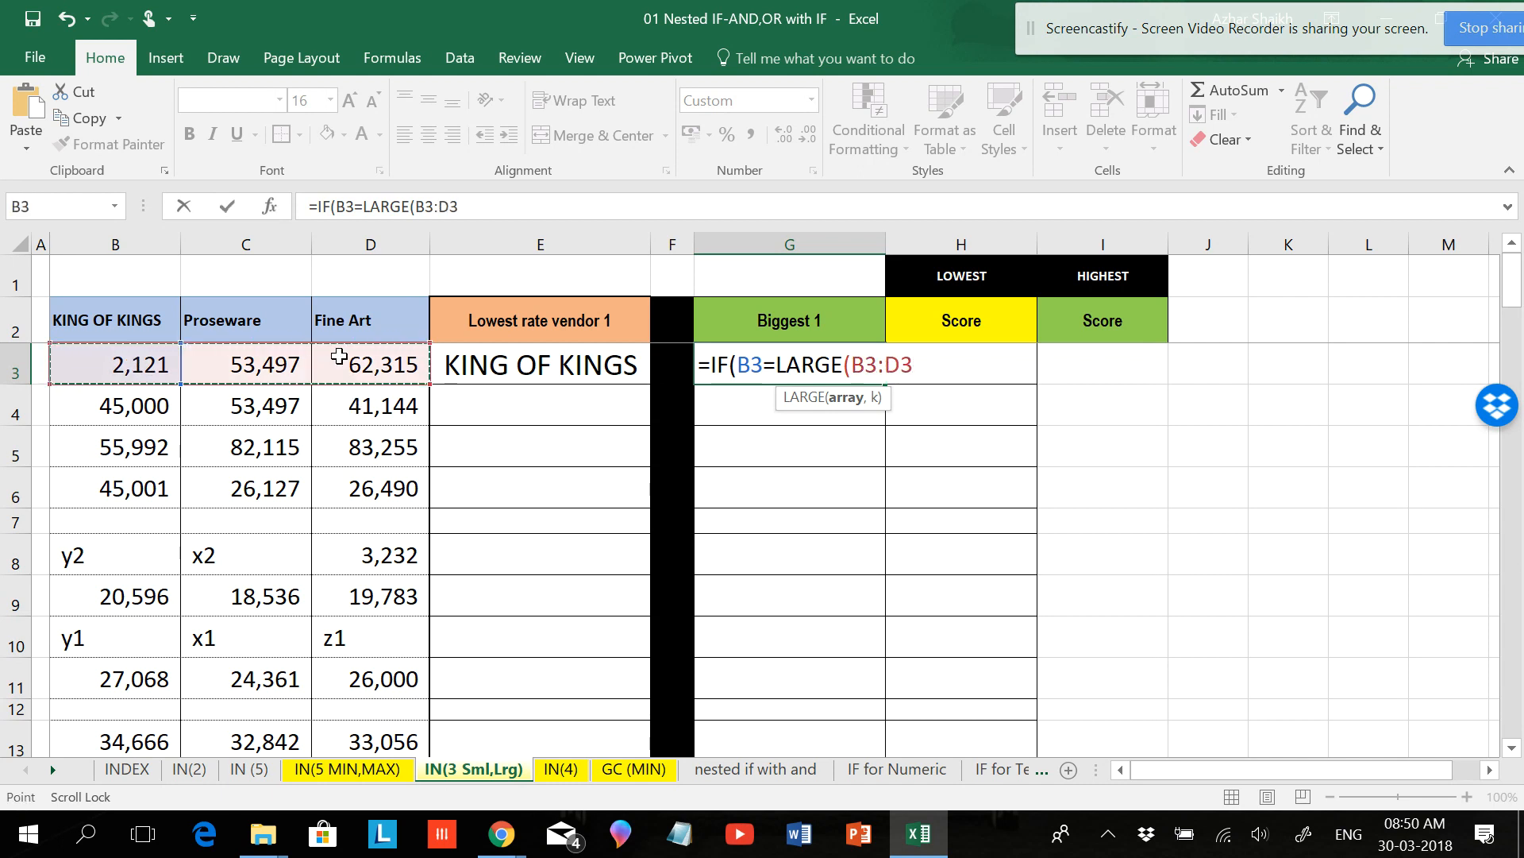
{"action": "type", "text": ","}
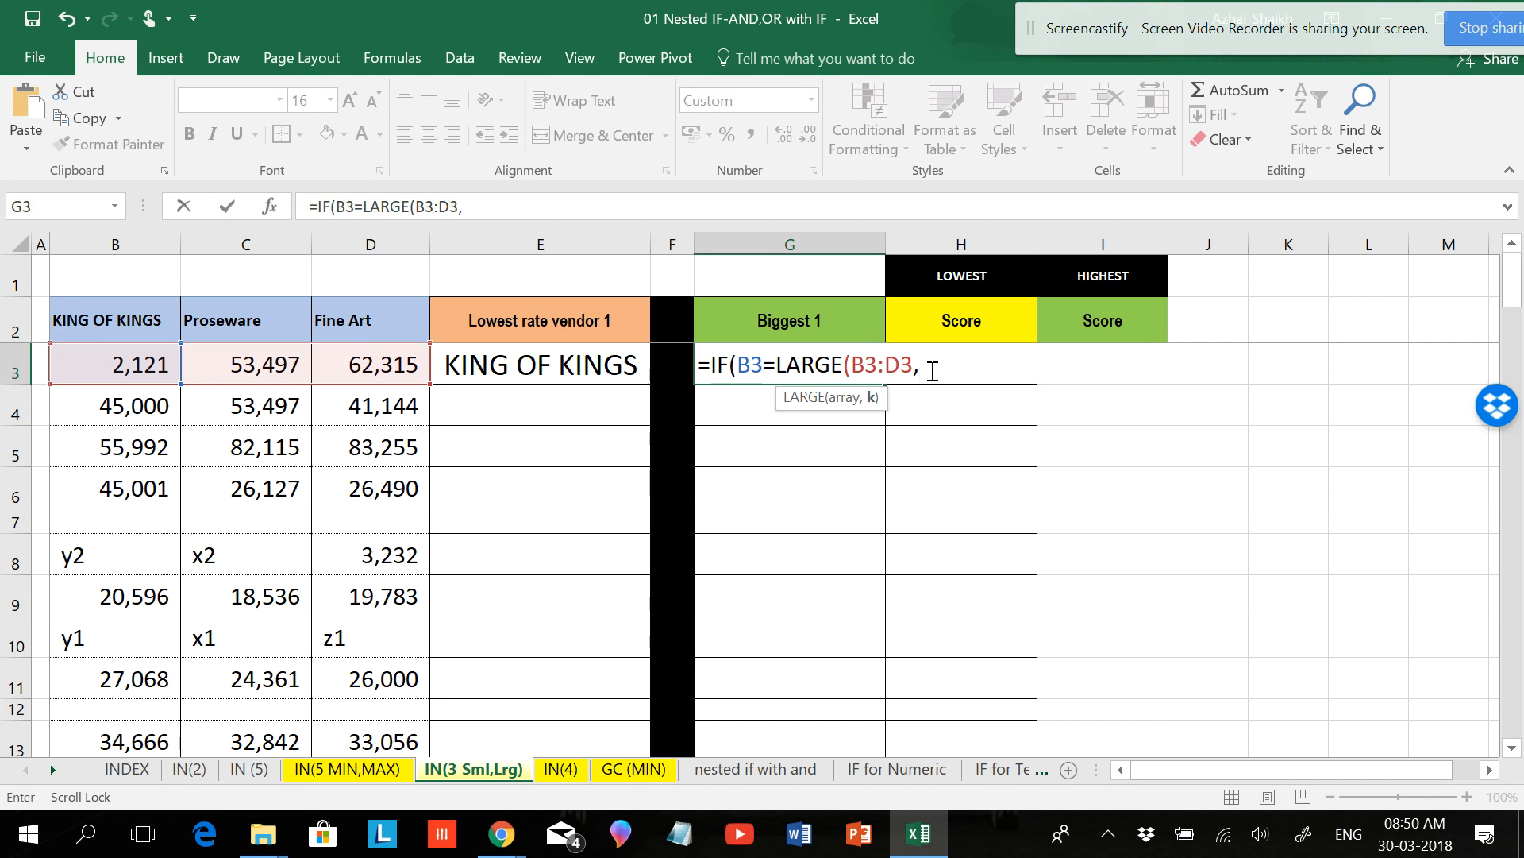
{"action": "type", "text": "3)"}
{"action": "key", "text": "Return"}
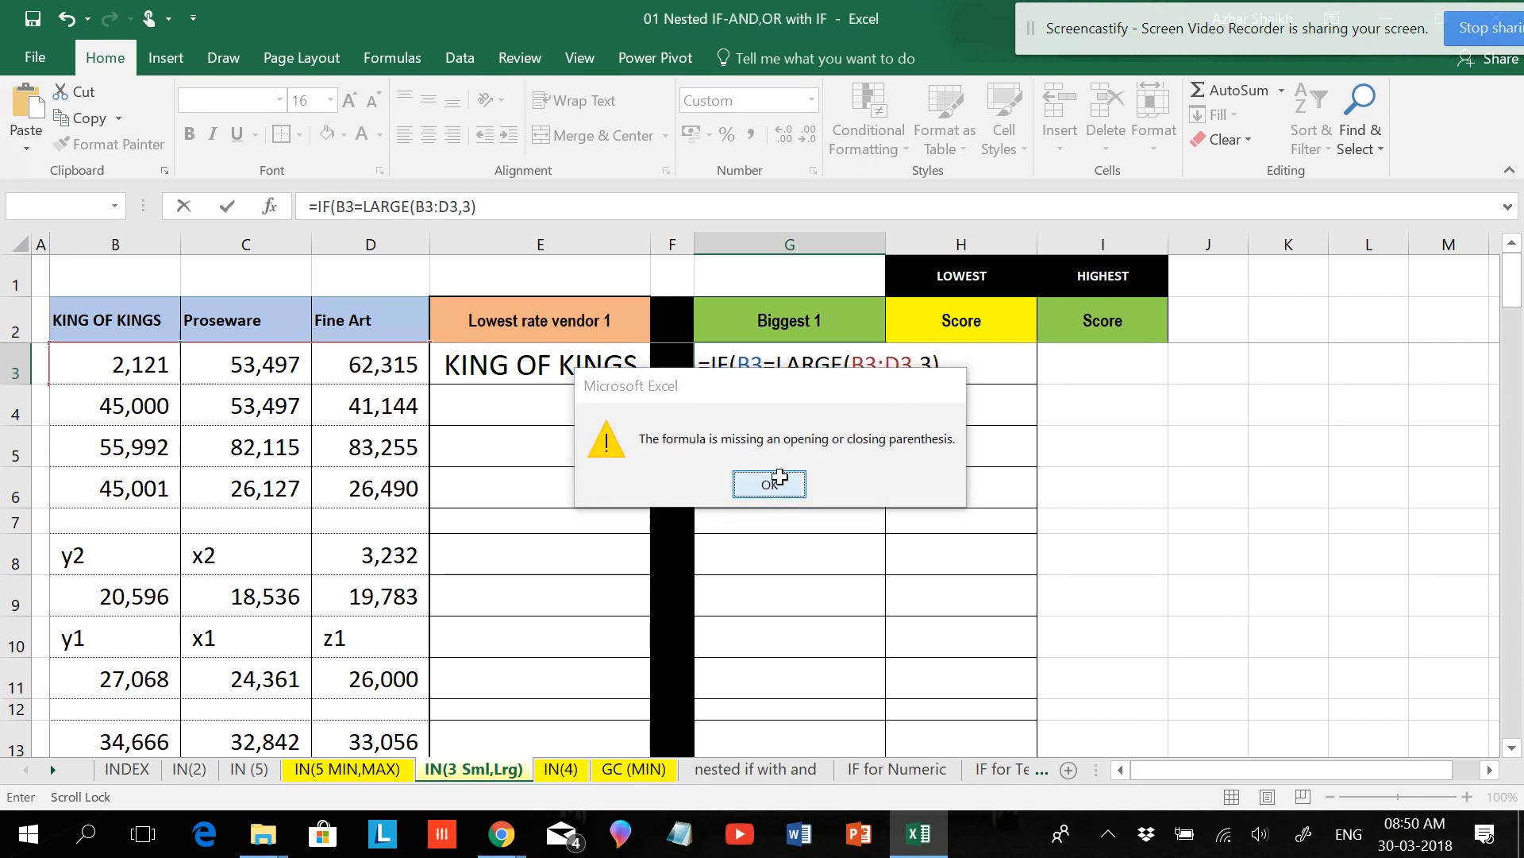
- Complete the G3 formula with the absolute header reference $B$2 as the value if true, and commit it
{"action": "left_click", "coordinate": [775, 485]}
{"action": "left_click", "coordinate": [958, 373]}
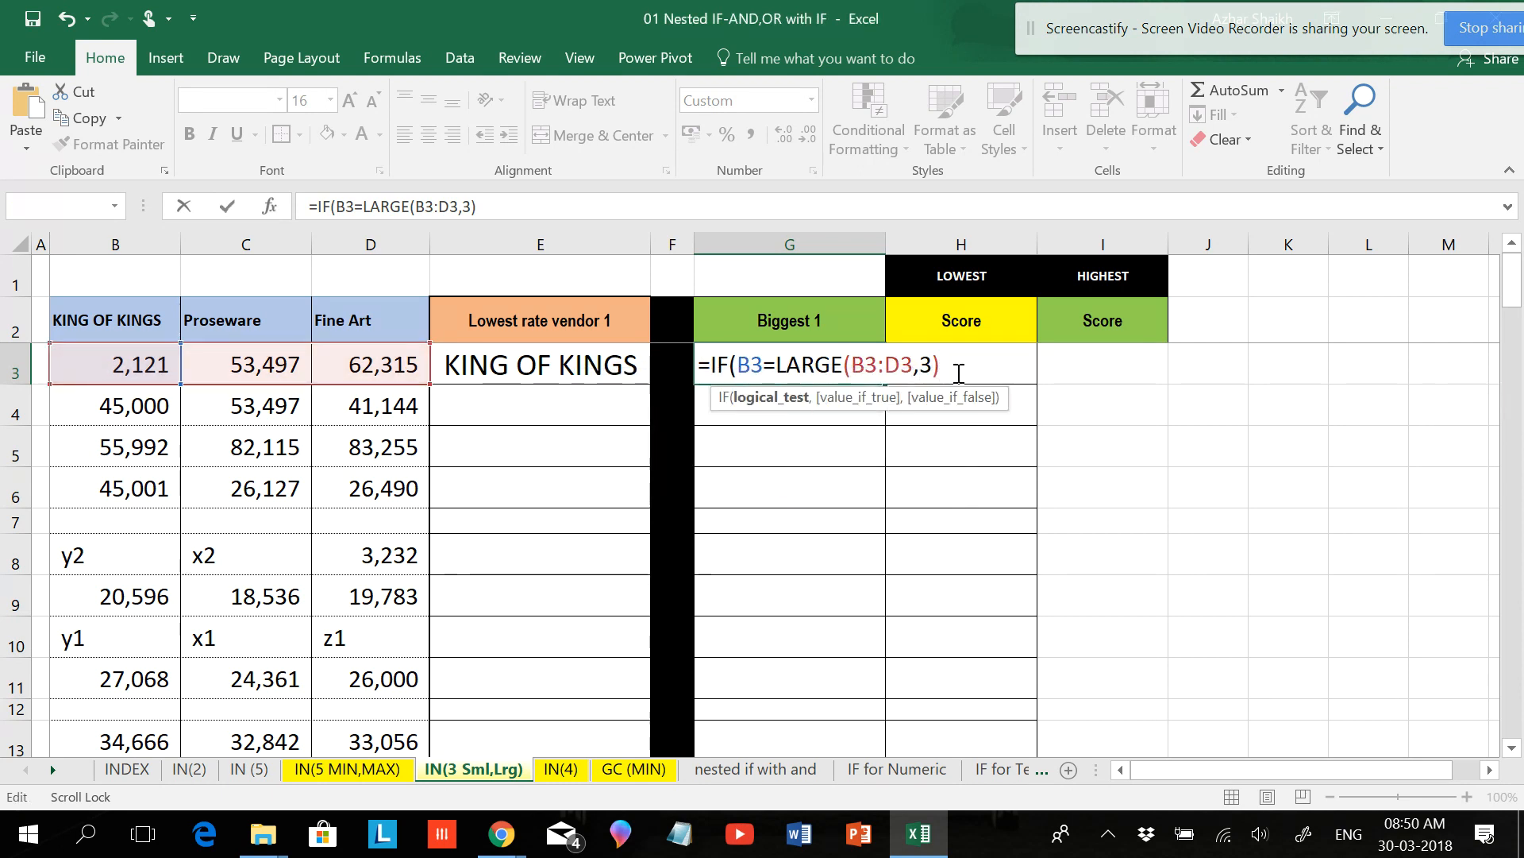
{"action": "type", "text": ","}
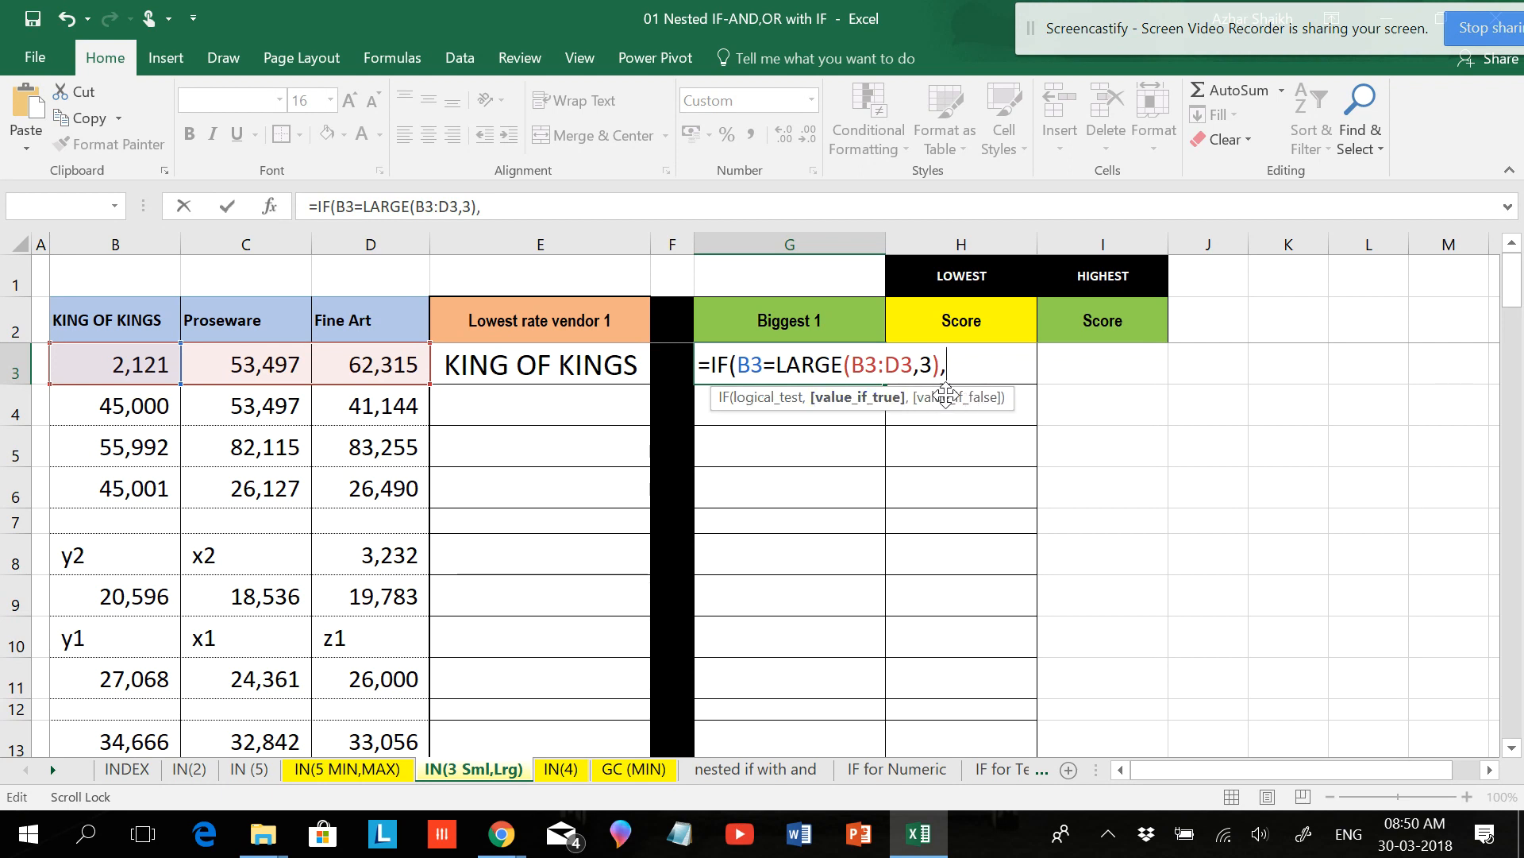
{"action": "left_click", "coordinate": [149, 316]}
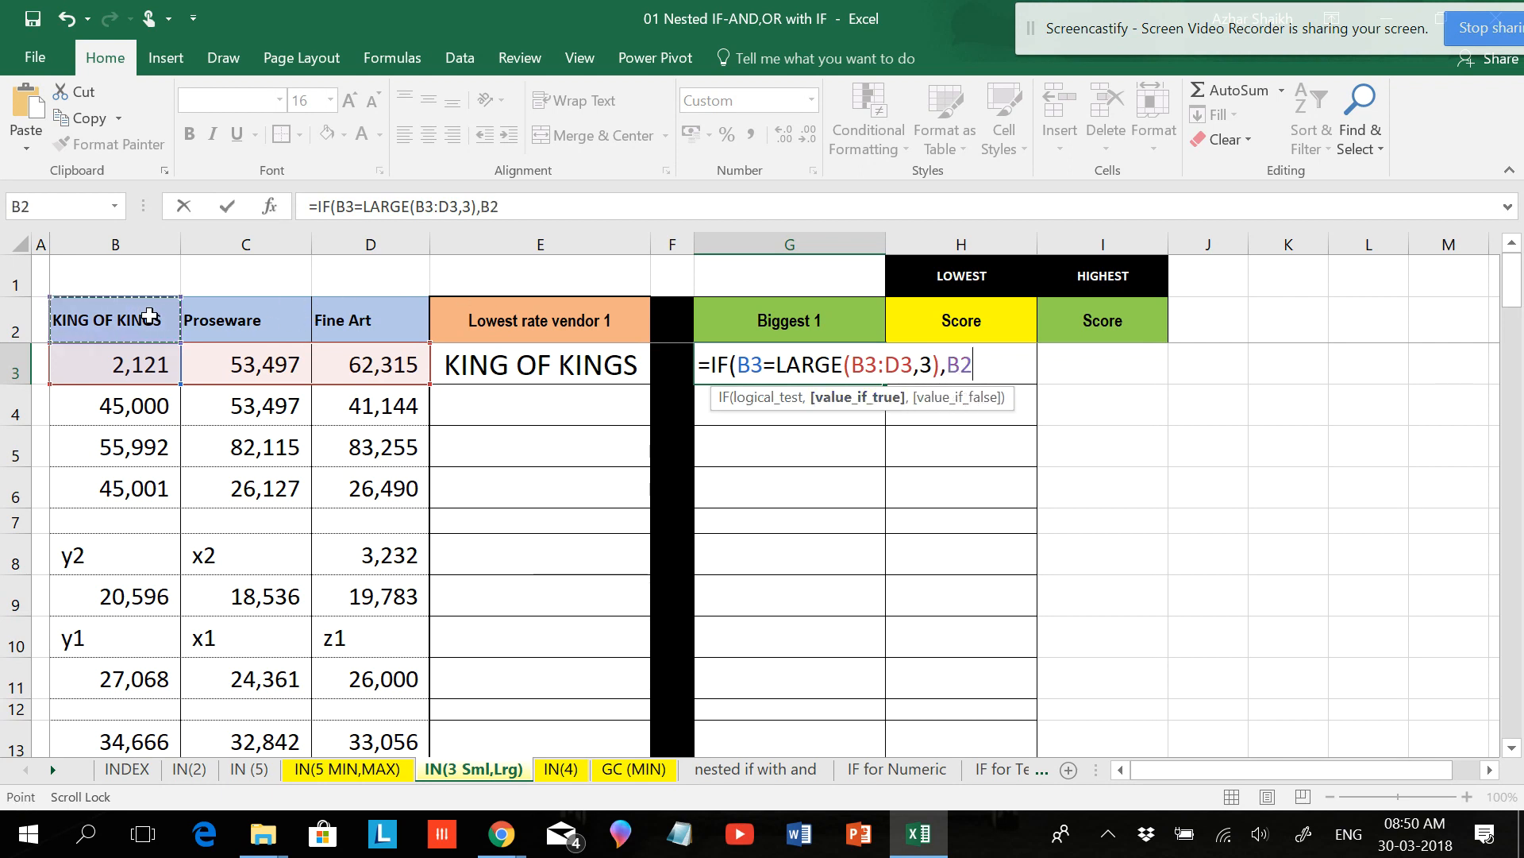
{"action": "key", "text": "F4"}
{"action": "type", "text": ")"}
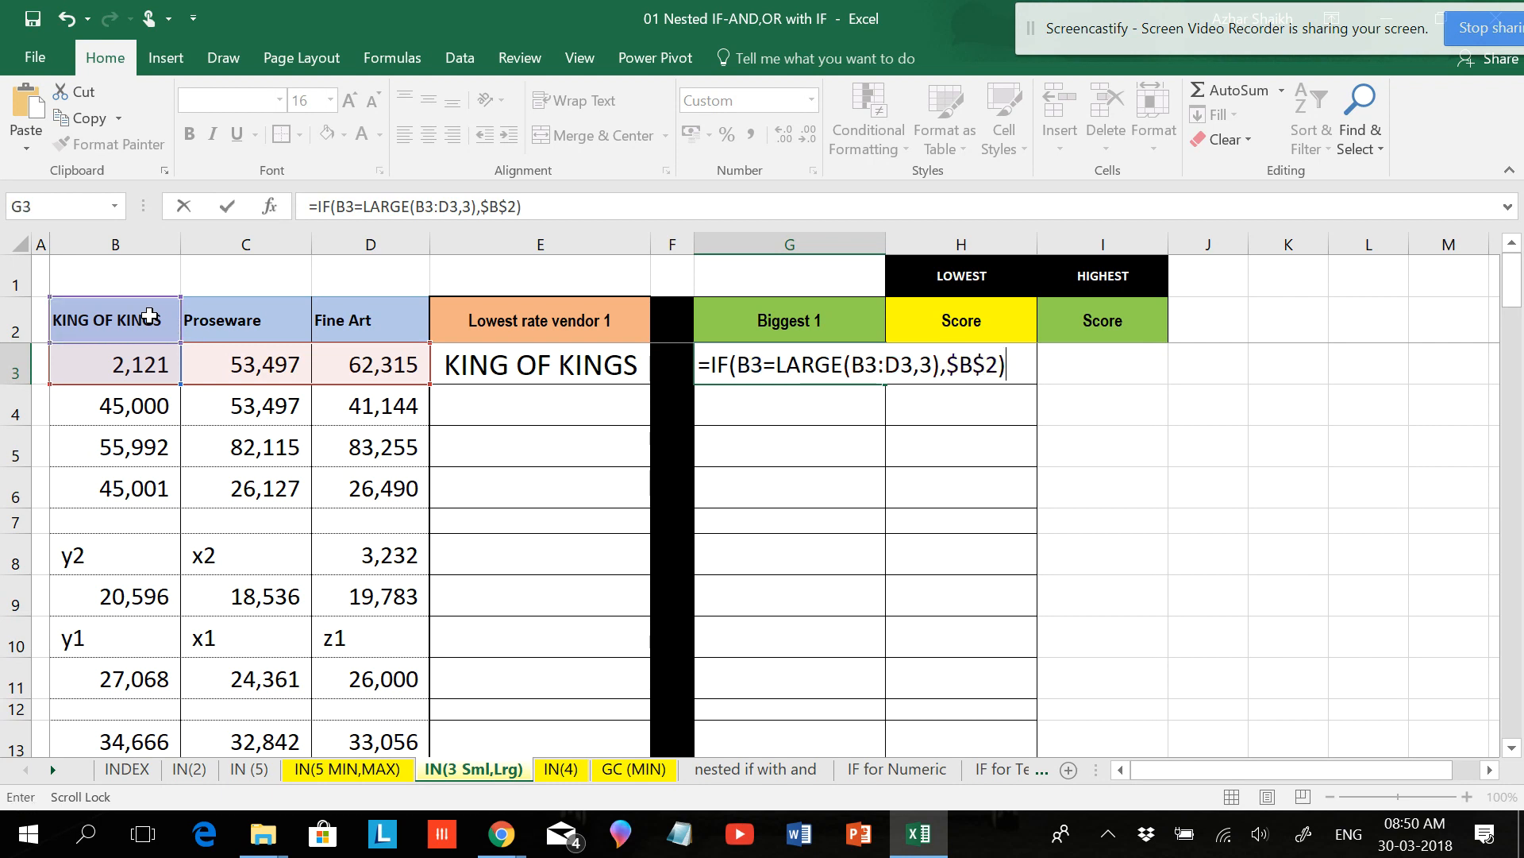
{"action": "key", "text": "Return"}
{"action": "key", "text": "Up"}
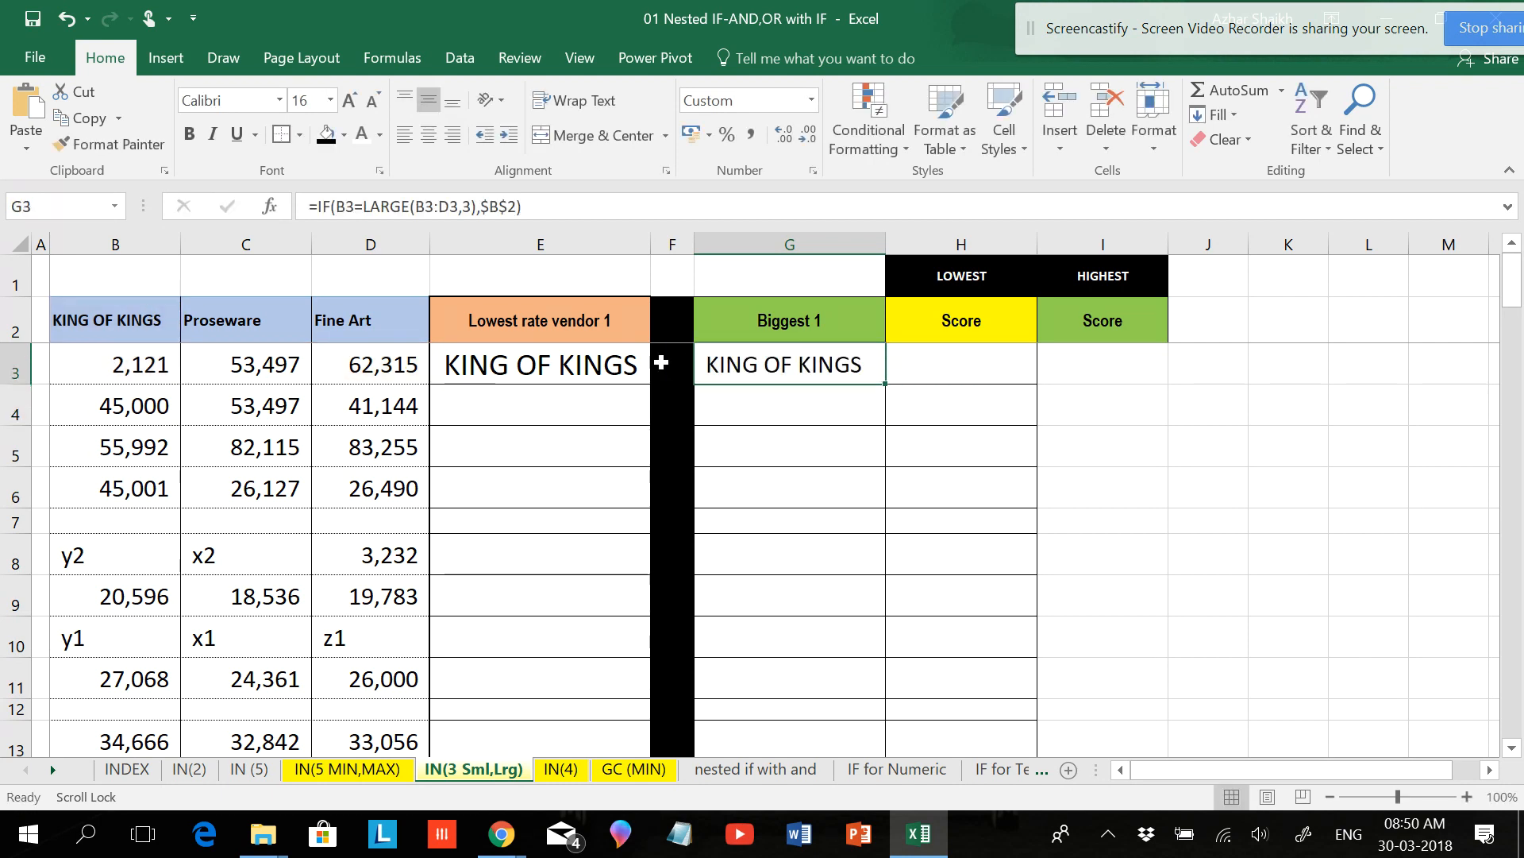
- Compare the E3 and G3 results, and set the k argument of LARGE in G3 to 1
{"action": "left_click", "coordinate": [560, 321]}
{"action": "left_click", "coordinate": [755, 334]}
{"action": "left_click", "coordinate": [786, 366]}
{"action": "left_click", "coordinate": [643, 372]}
{"action": "left_click", "coordinate": [779, 369]}
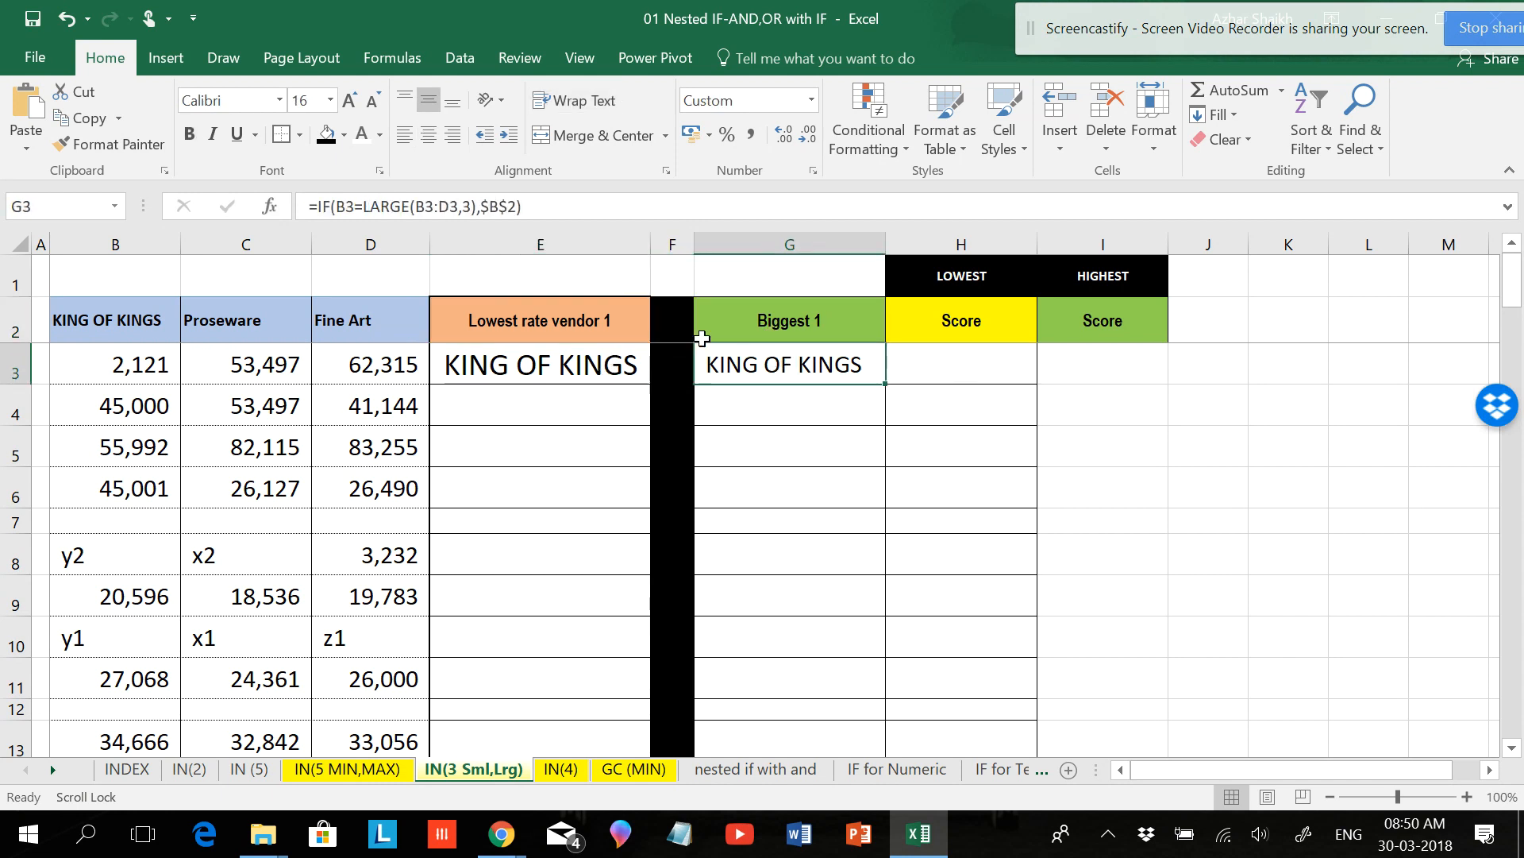
{"action": "double_click", "coordinate": [467, 206]}
{"action": "type", "text": "3"}
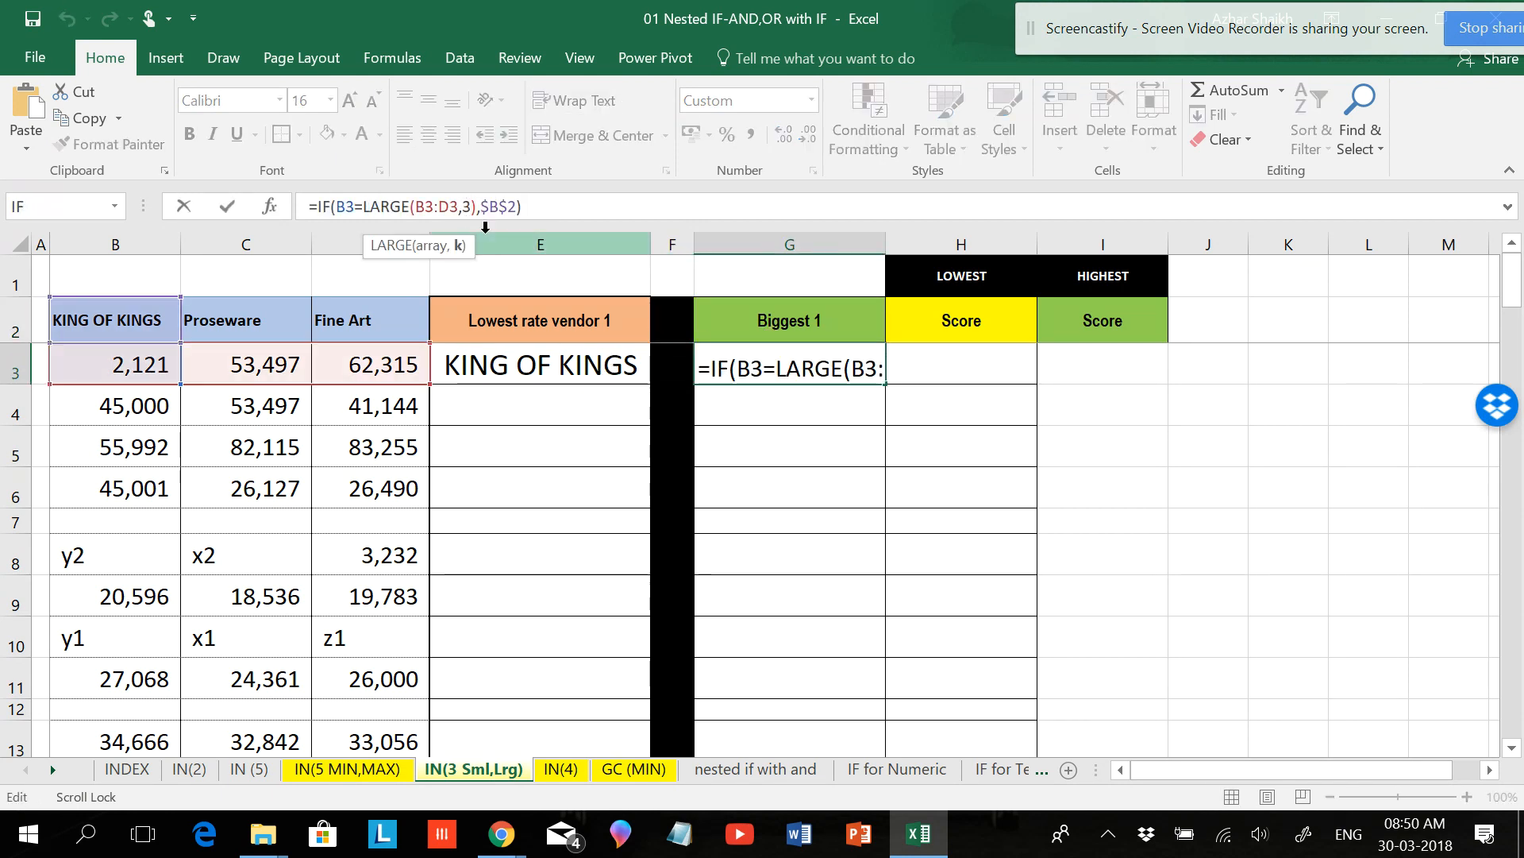
{"action": "key", "text": "BackSpace"}
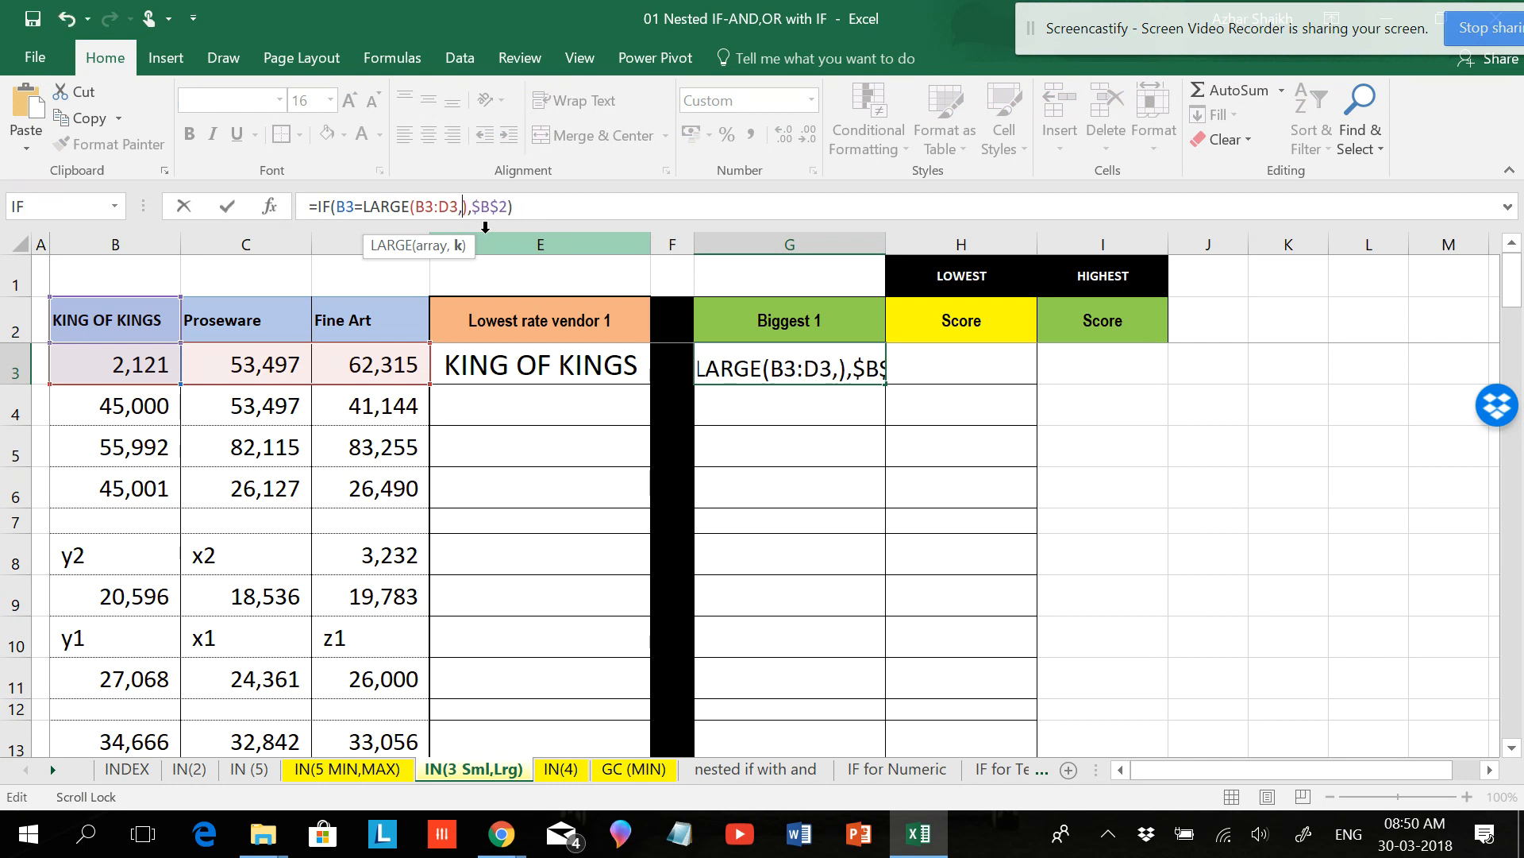
{"action": "type", "text": "1"}
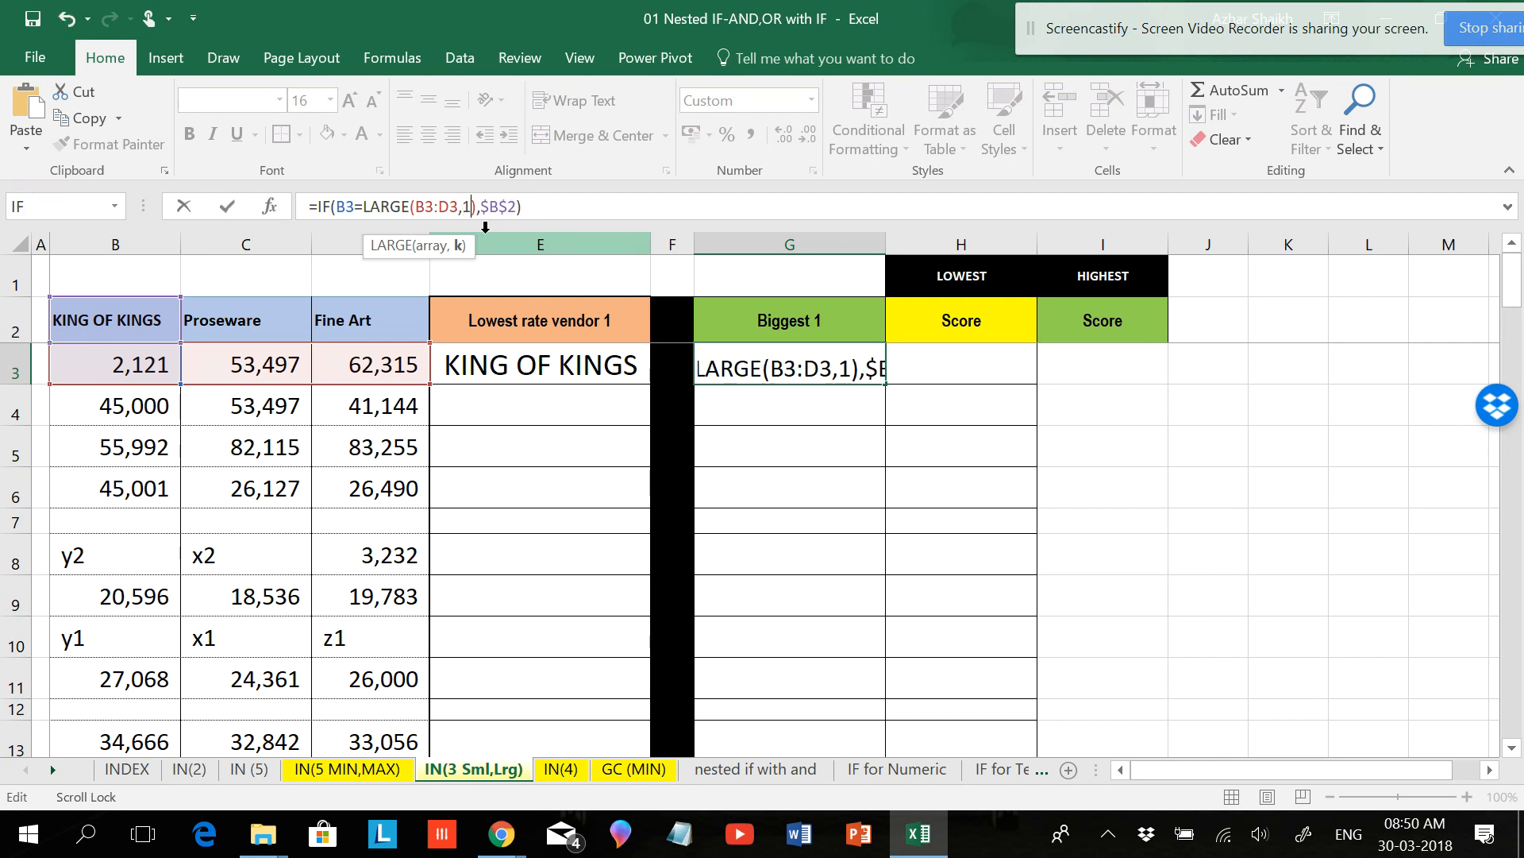
{"action": "key", "text": "Return"}
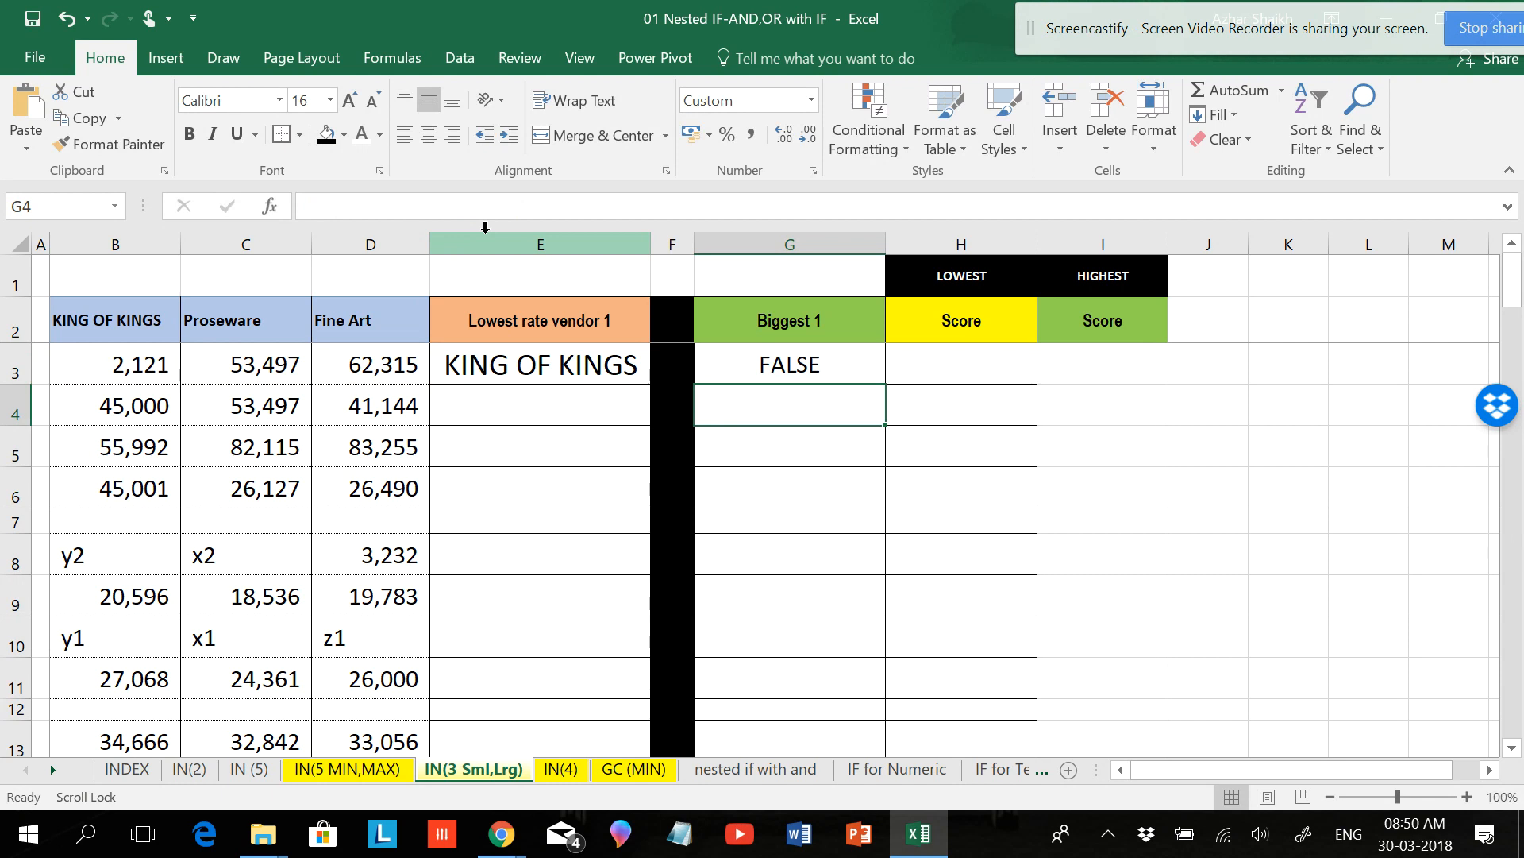
- Examine the results in E3 and G3 against the three vendor rates in B3:D3
{"action": "left_click", "coordinate": [818, 362]}
{"action": "left_click", "coordinate": [536, 369]}
{"action": "left_click", "coordinate": [783, 368]}
{"action": "left_click", "coordinate": [158, 370]}
{"action": "left_click", "coordinate": [373, 370], "text": "shift"}
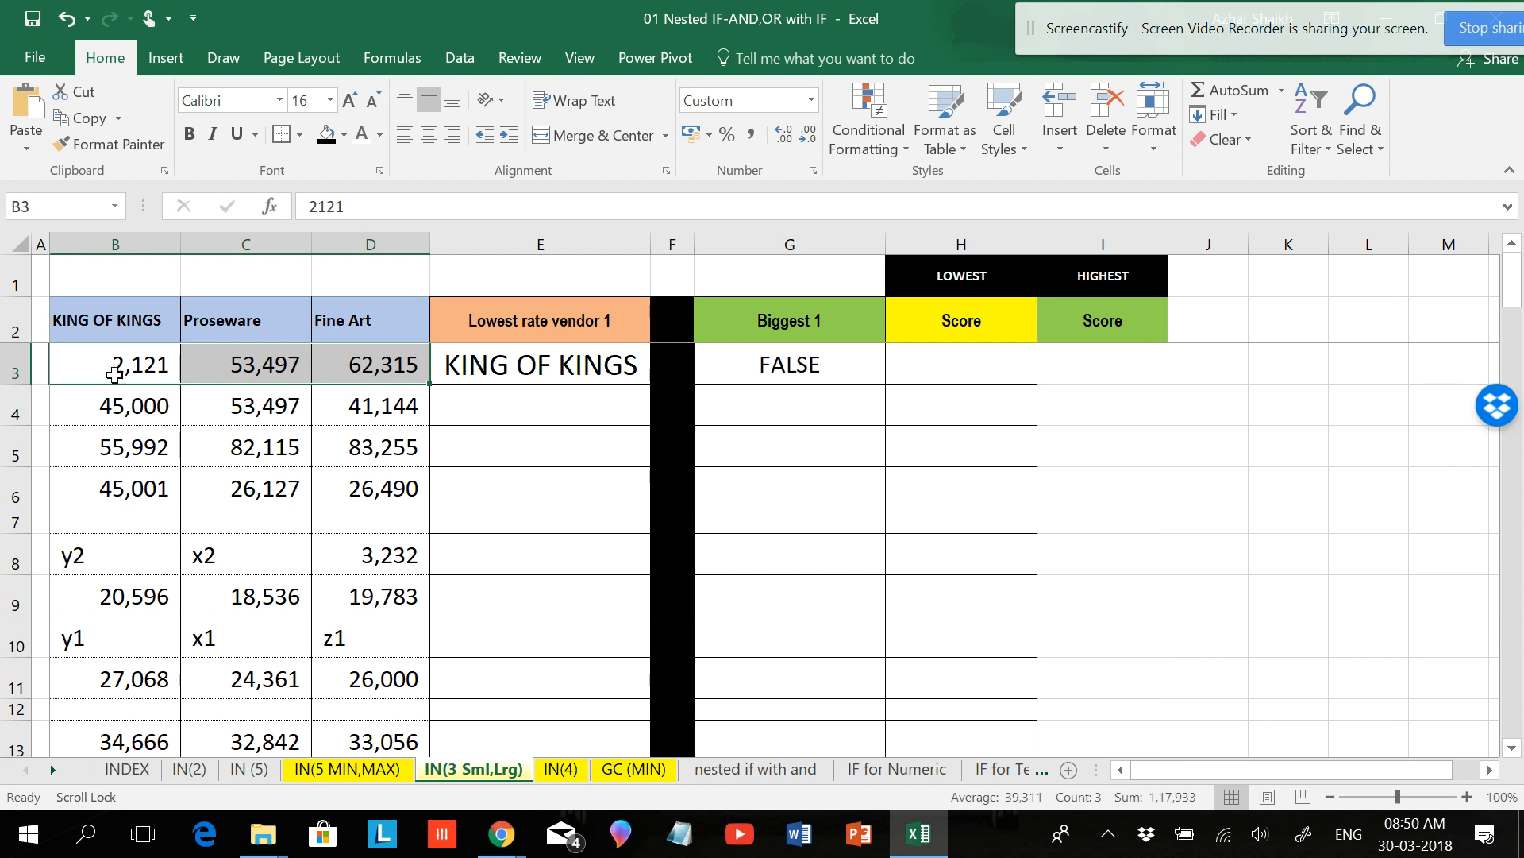
{"action": "left_click", "coordinate": [139, 355]}
{"action": "left_click", "coordinate": [774, 364]}
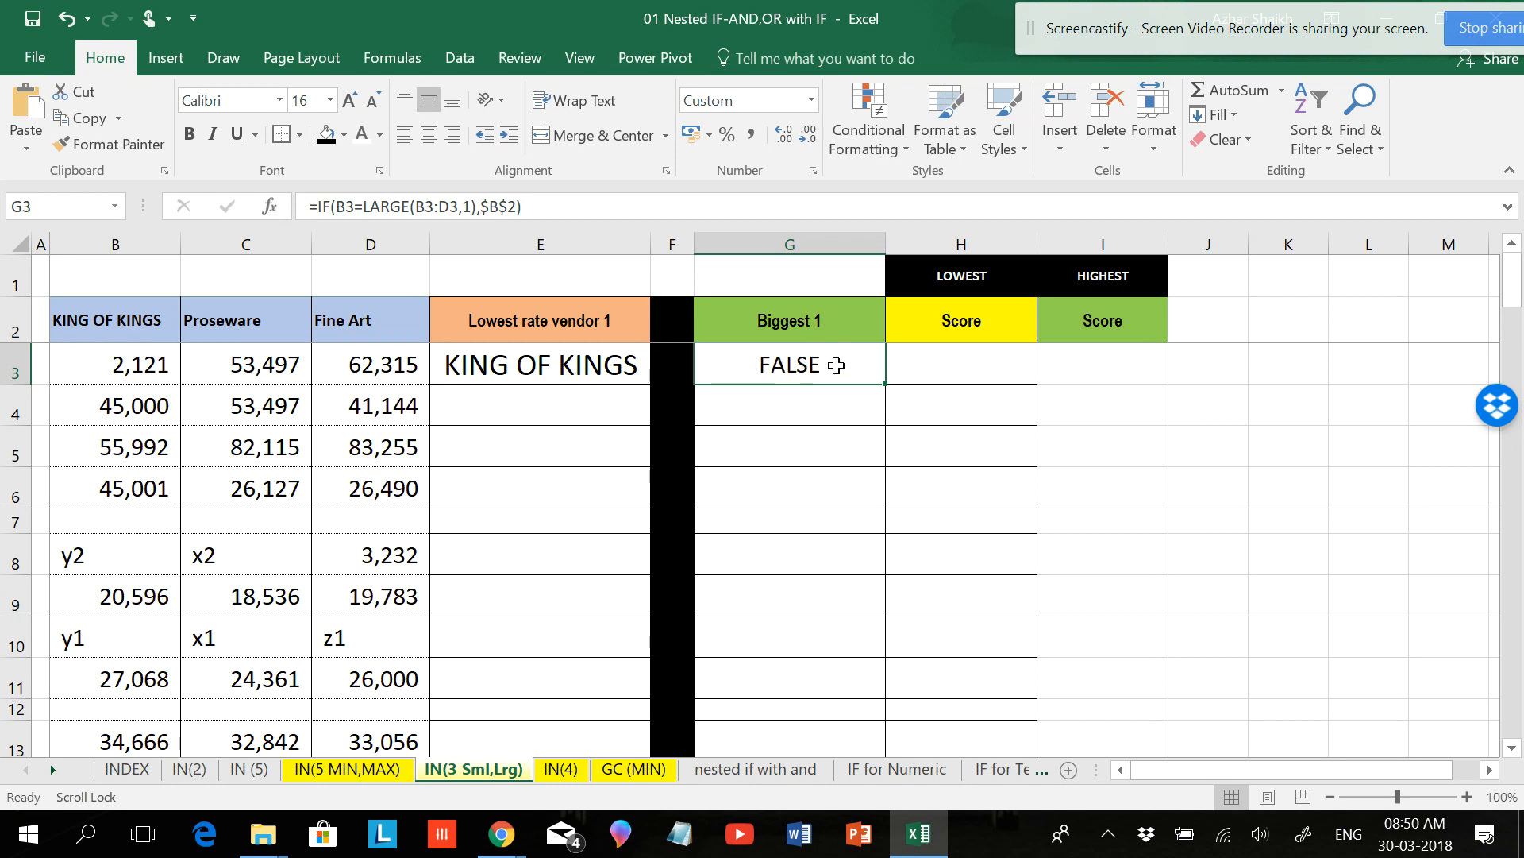
{"action": "left_click", "coordinate": [548, 364]}
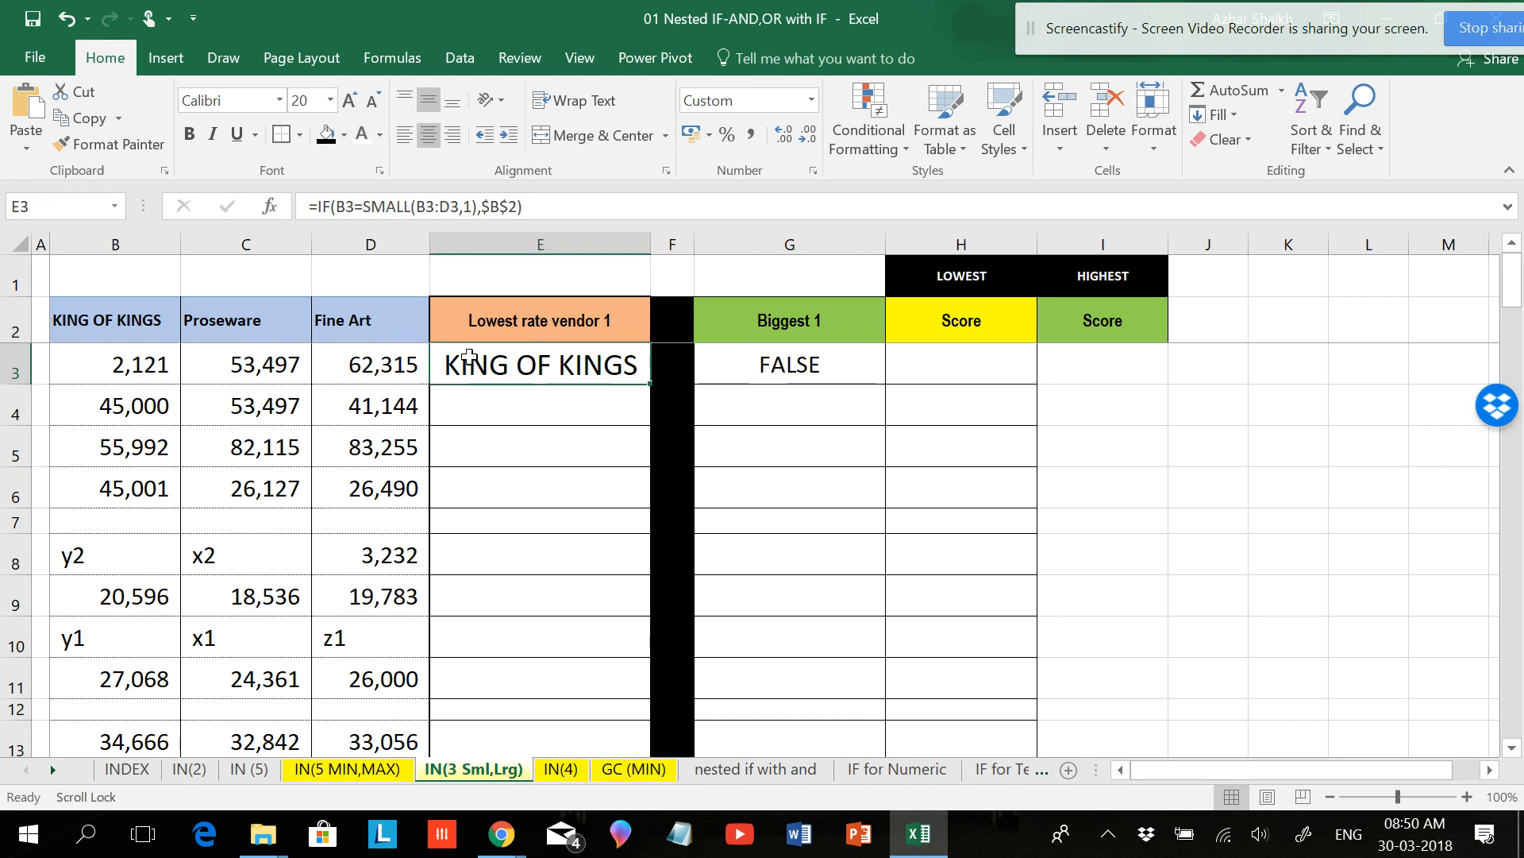
{"action": "left_click_drag", "start_coordinate": [149, 361], "coordinate": [349, 365]}
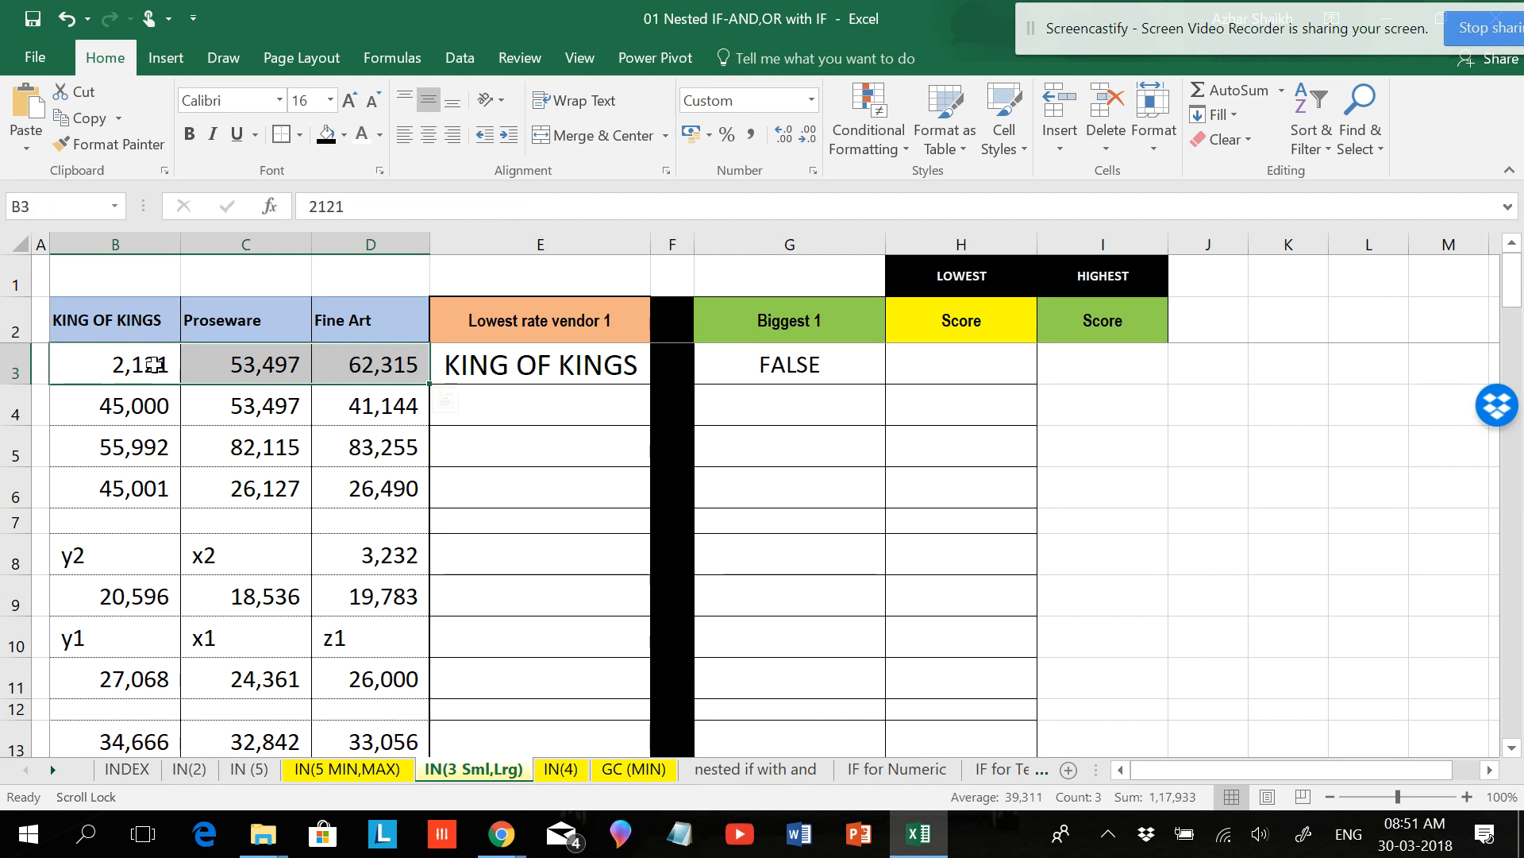
- Try k value 4 in the SMALL function of the E3 formula, beyond the three rates in its range
{"action": "left_click", "coordinate": [556, 367]}
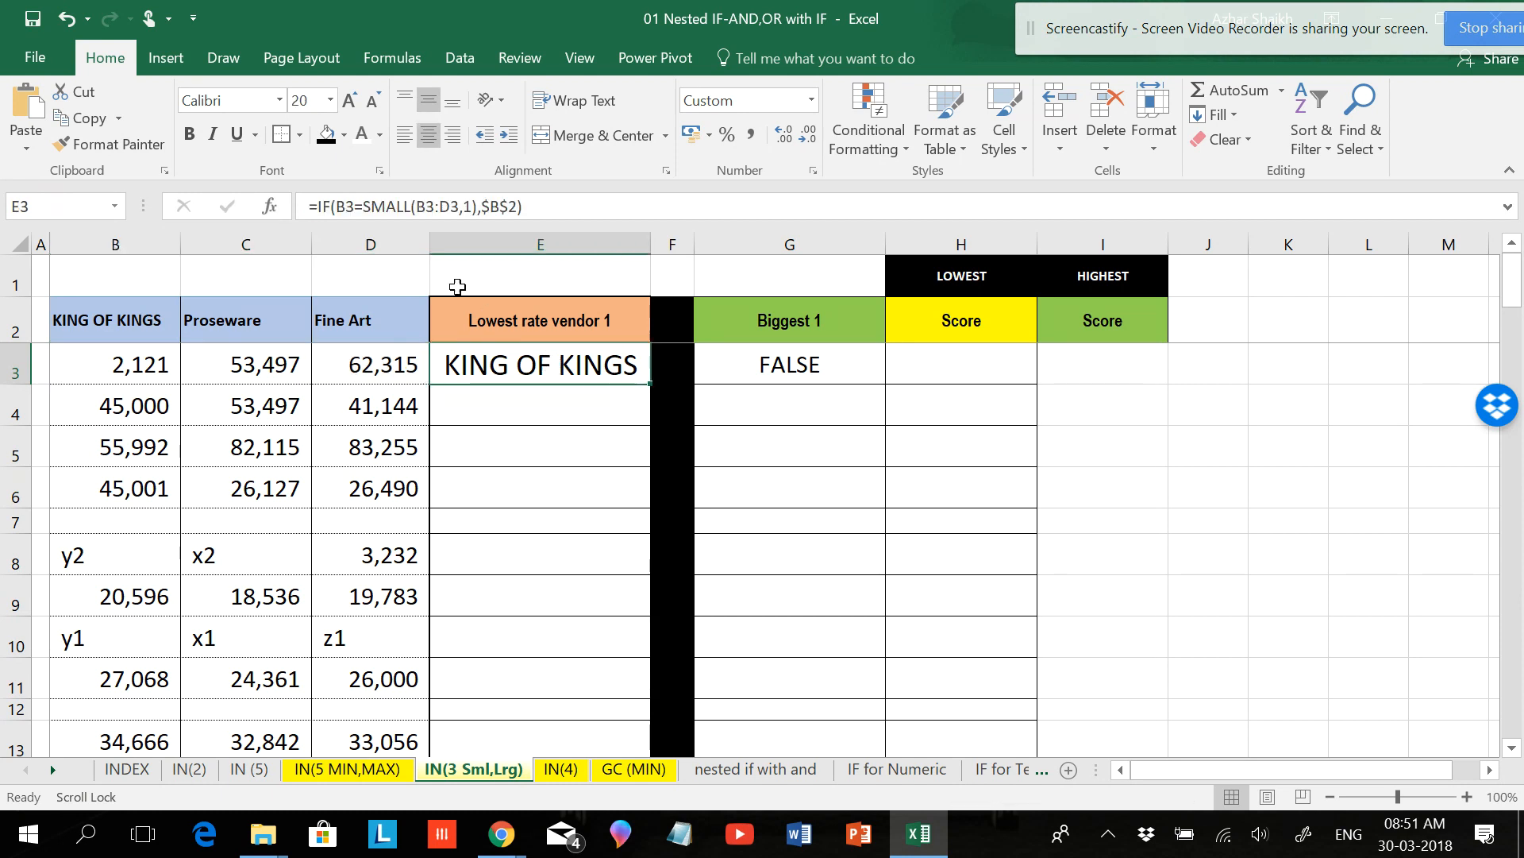
{"action": "left_click", "coordinate": [474, 208]}
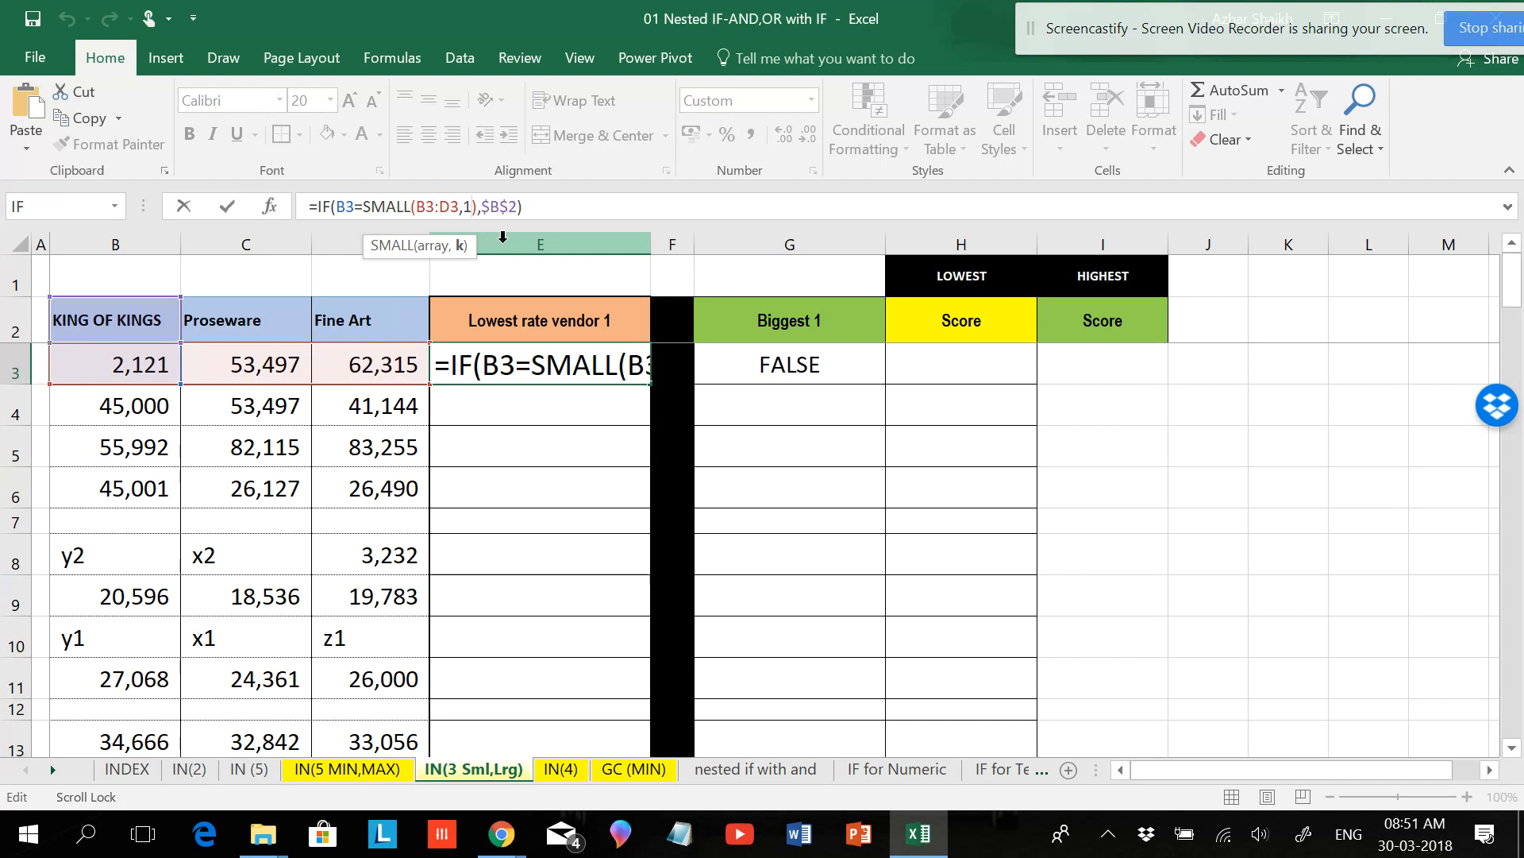
{"action": "key", "text": "BackSpace"}
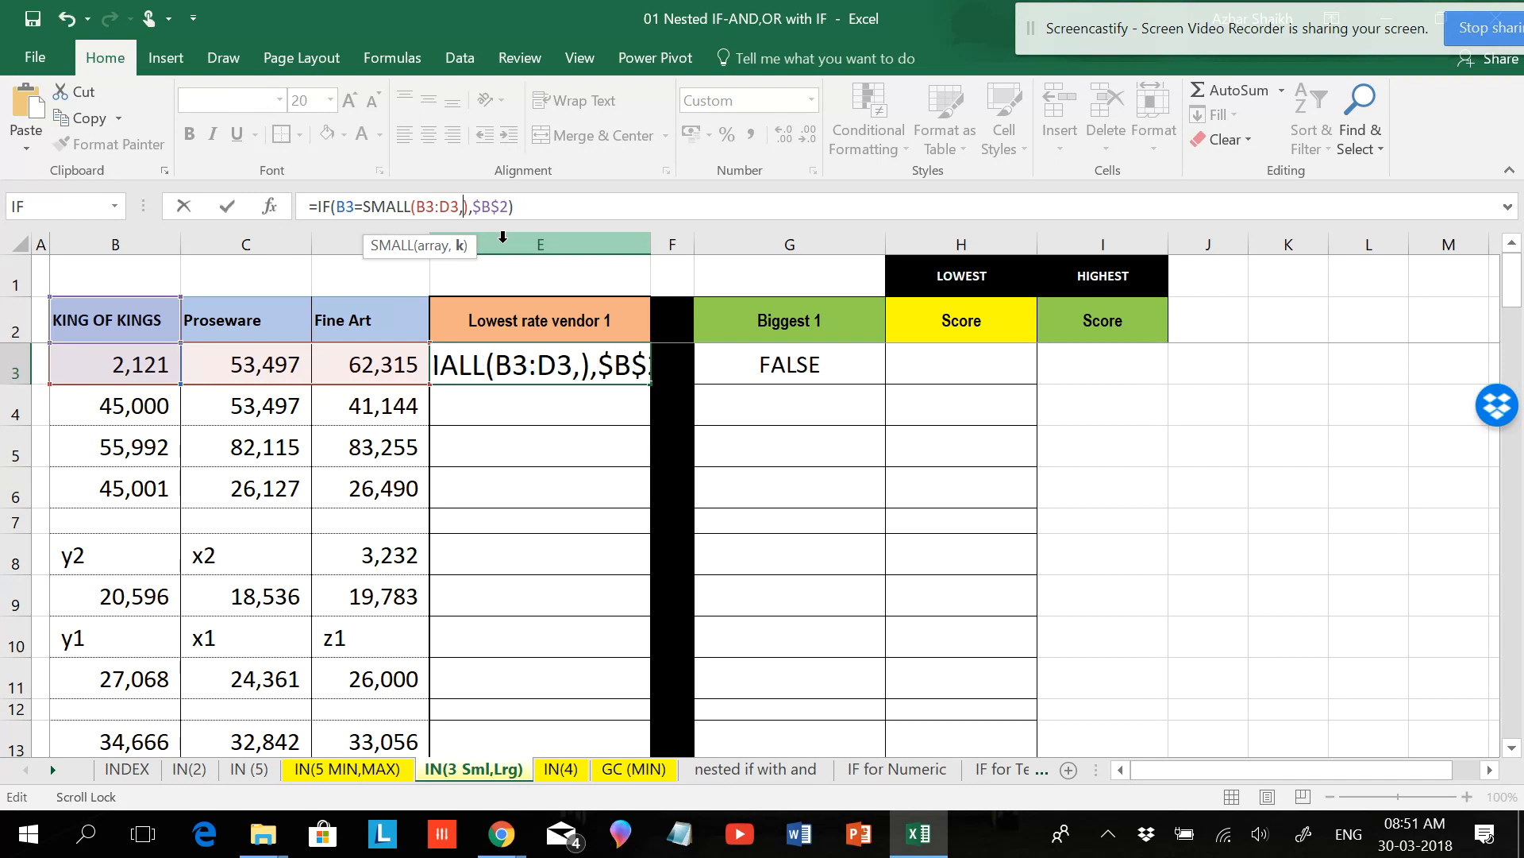
{"action": "type", "text": "4"}
{"action": "key", "text": "Return"}
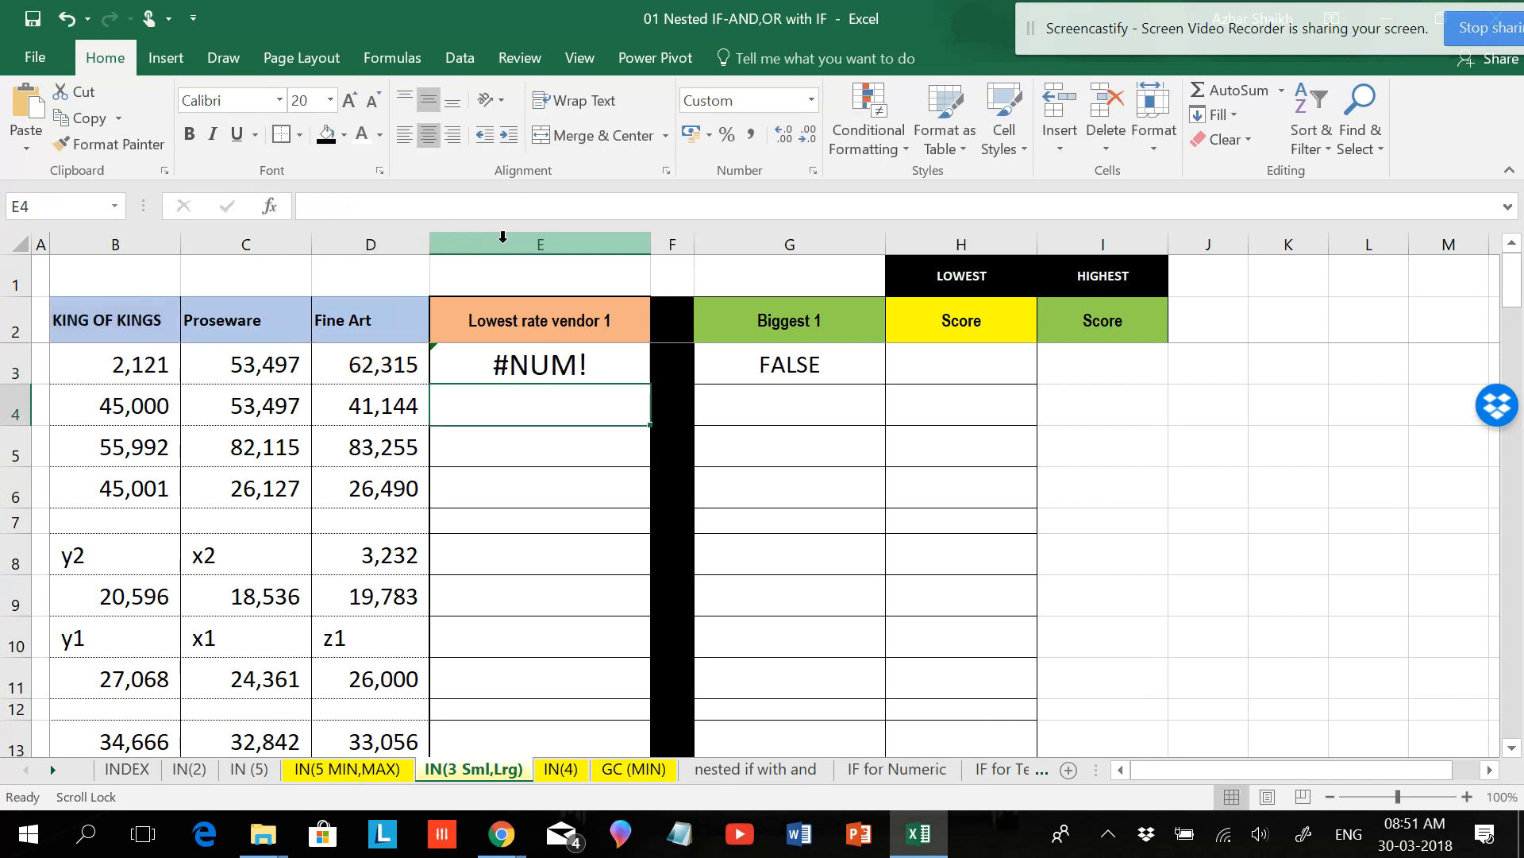
- Enter 0 in the k argument of the LARGE function in G3 to test an out-of-range position
{"action": "left_click", "coordinate": [758, 355]}
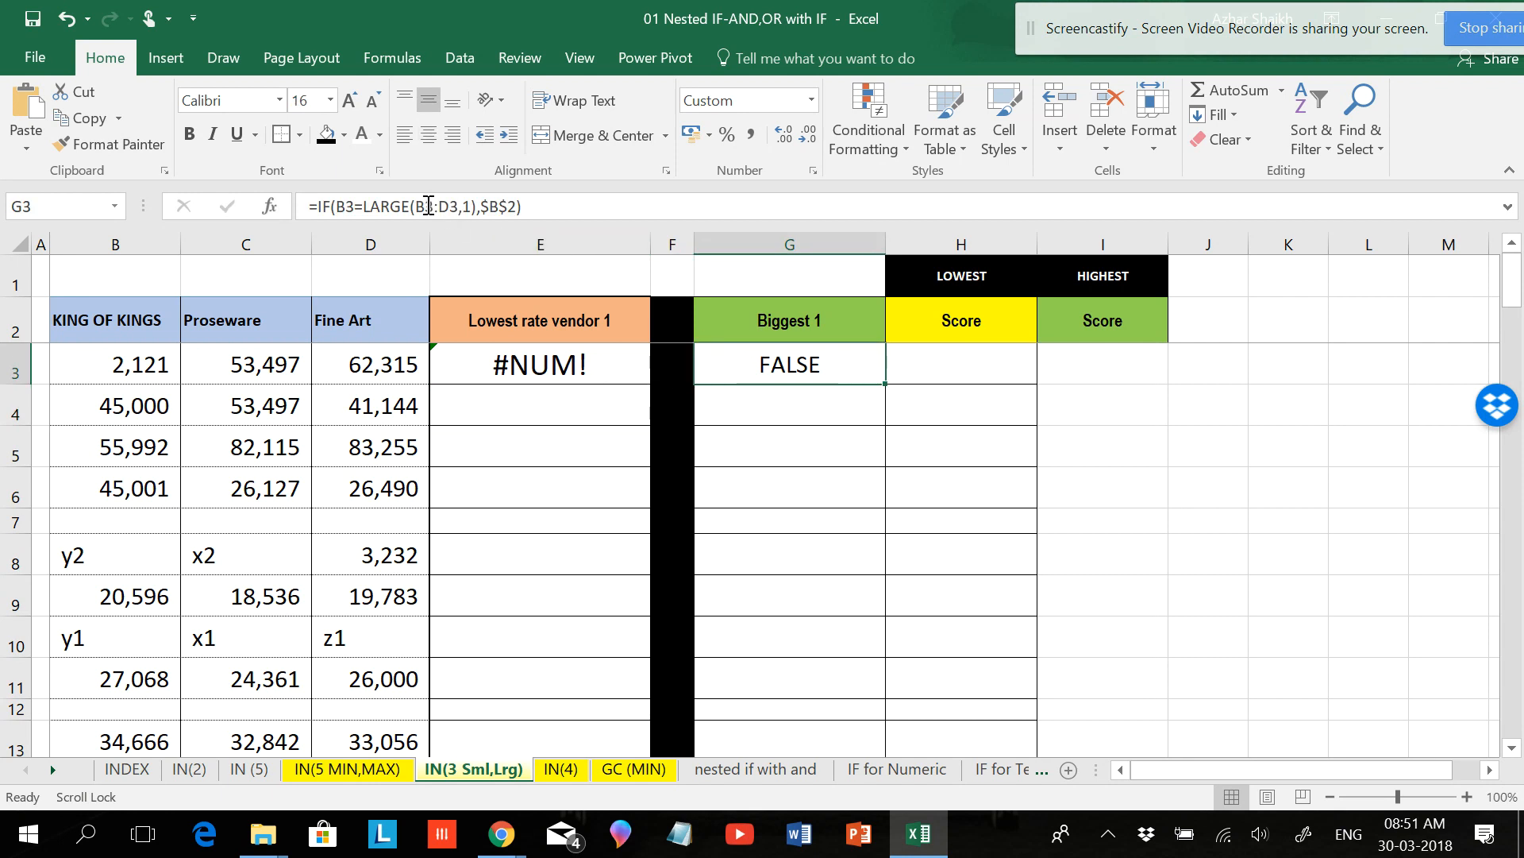
{"action": "left_click", "coordinate": [470, 205]}
{"action": "type", "text": "0"}
{"action": "key", "text": "Return"}
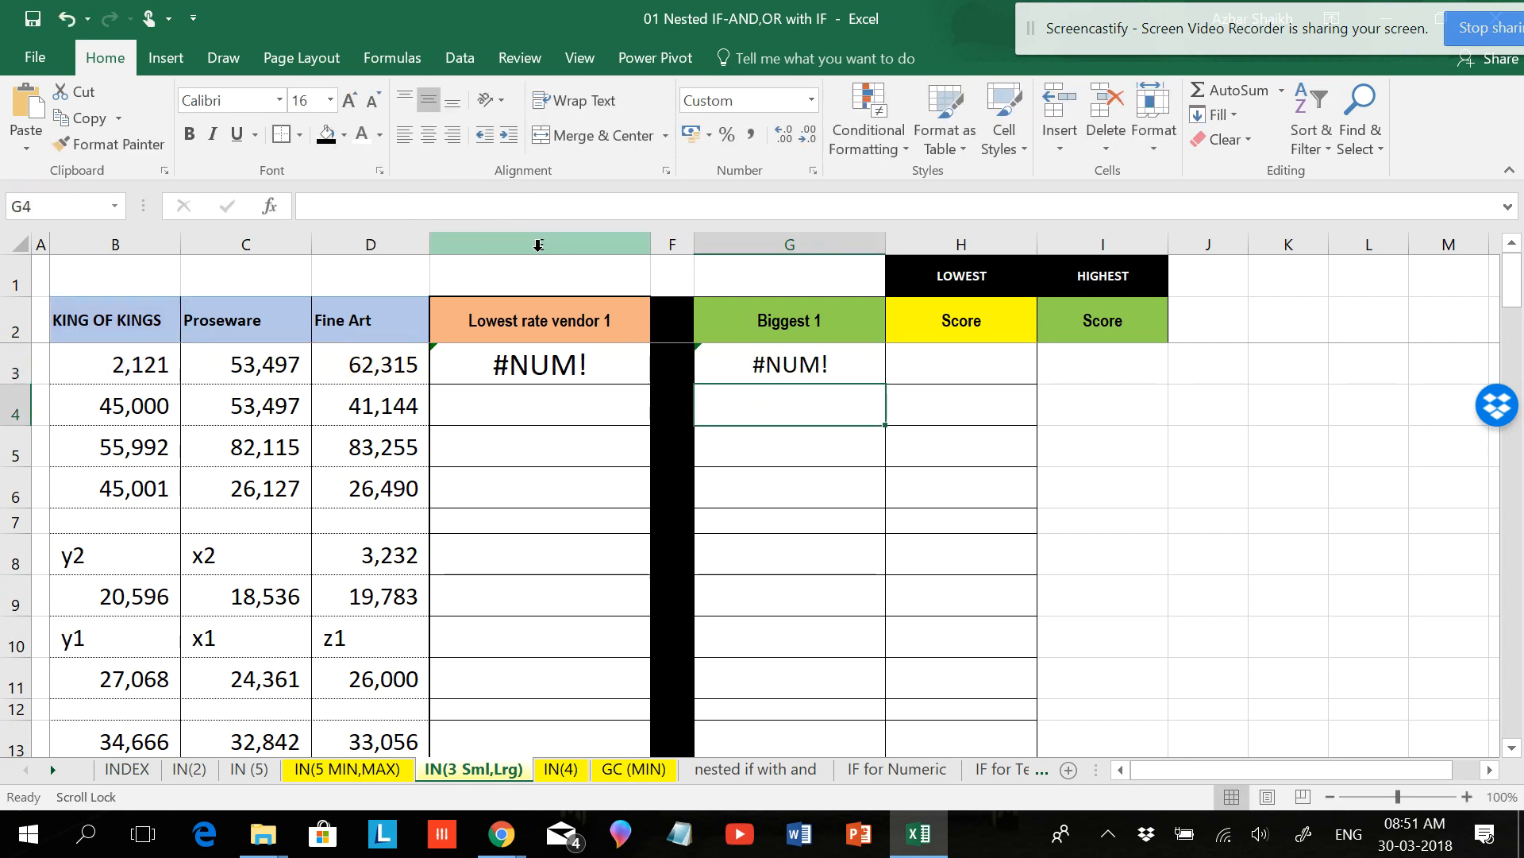
- Set the k argument of SMALL in the E3 formula to 1
{"action": "left_click", "coordinate": [488, 357]}
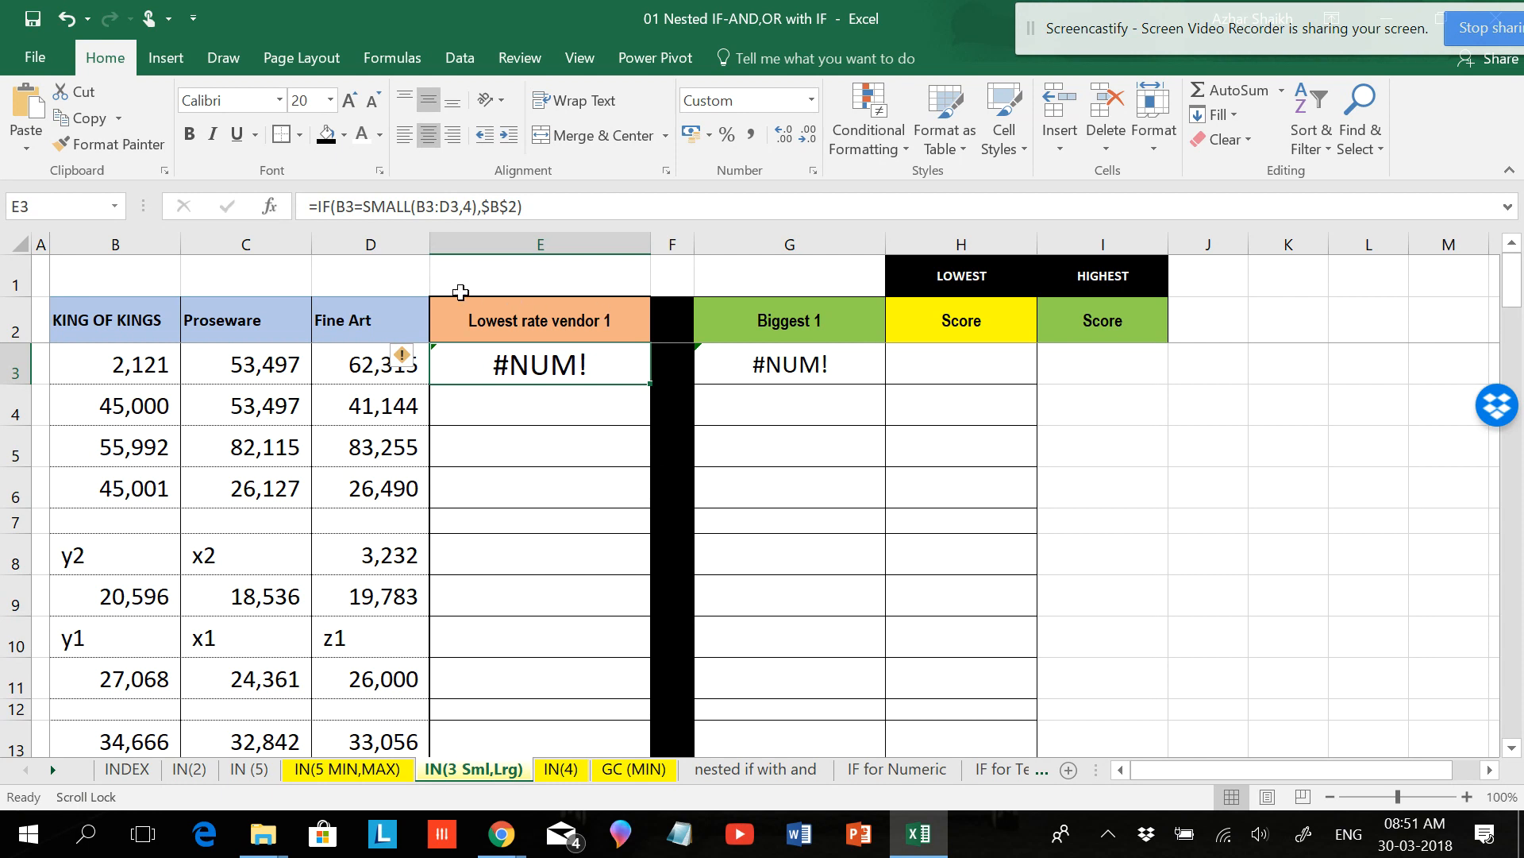
{"action": "left_click", "coordinate": [470, 206]}
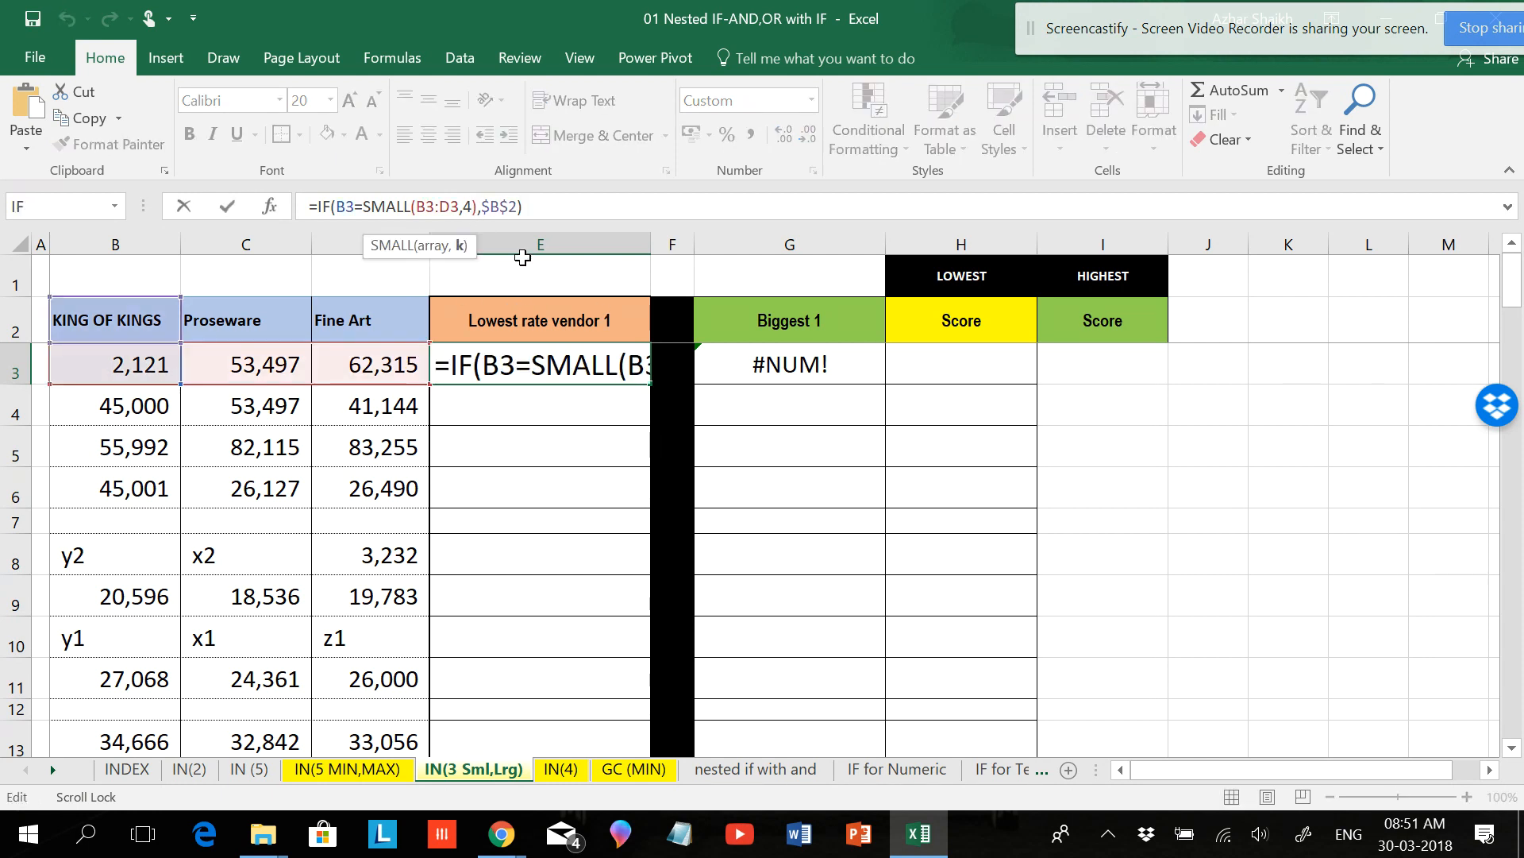
{"action": "key", "text": "BackSpace"}
{"action": "type", "text": "1"}
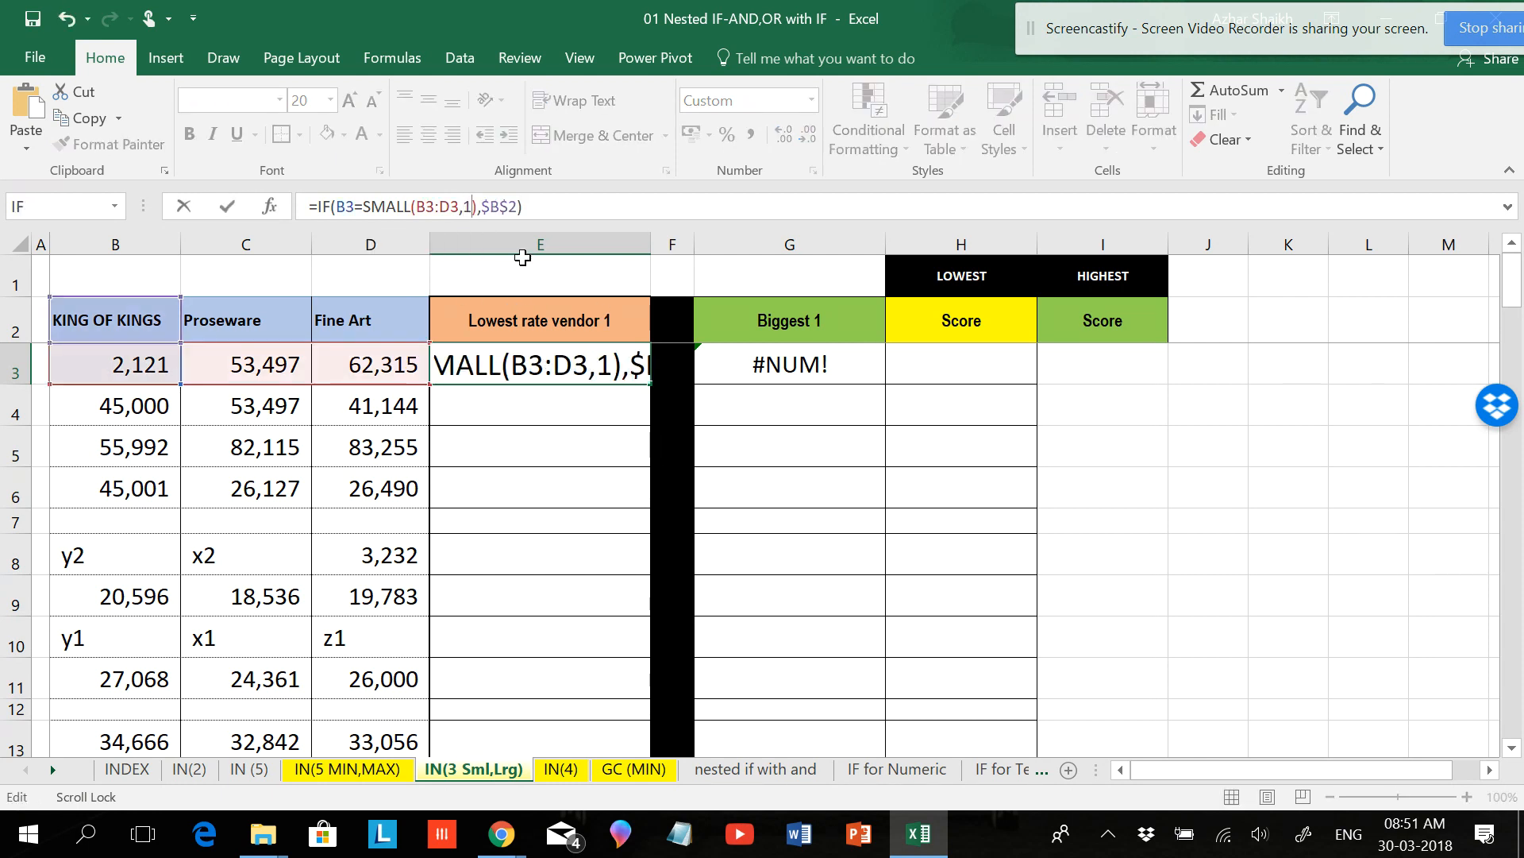
{"action": "key", "text": "Return"}
- Set the k argument of LARGE in the G3 formula to 1
{"action": "left_click", "coordinate": [777, 370]}
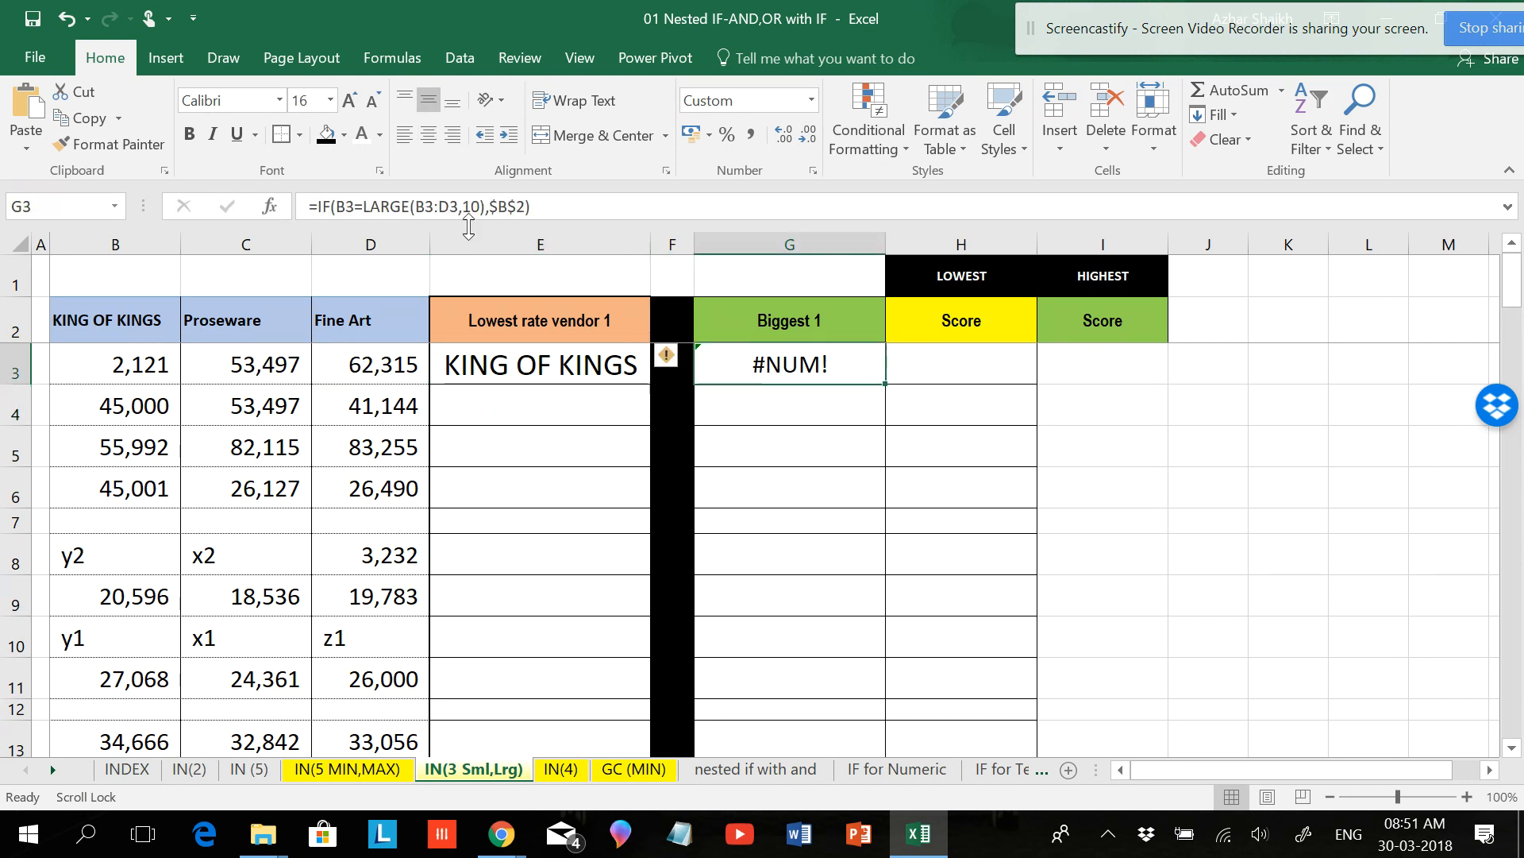
{"action": "left_click", "coordinate": [480, 208]}
{"action": "key", "text": "BackSpace"}
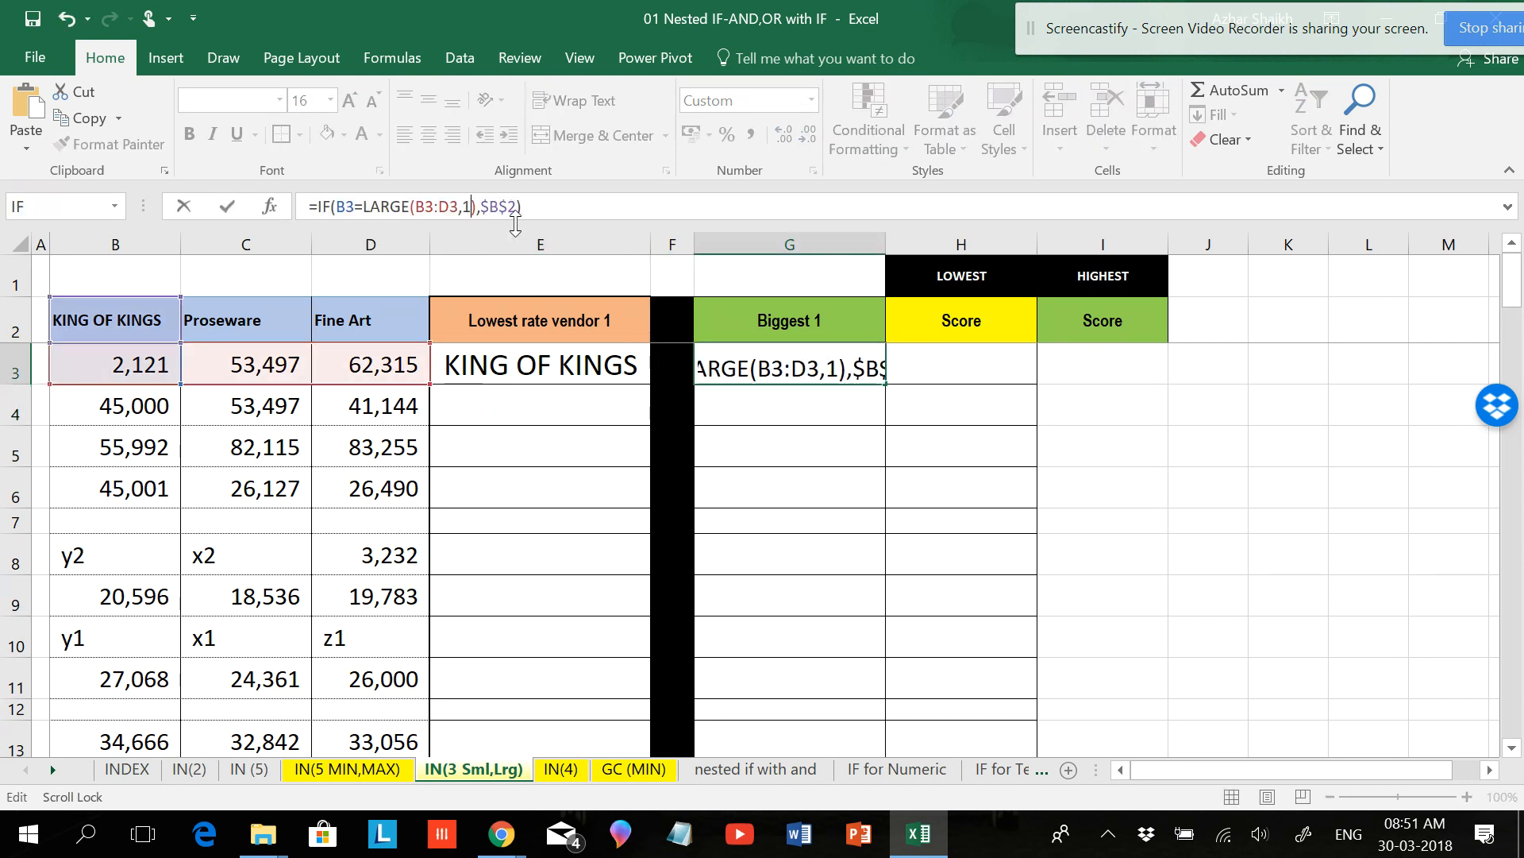
{"action": "key", "text": "Return"}
- Compare the E3 SMALL formula with the nested MIN formula in G2 of the IN(5 MIN,MAX) sheet
{"action": "left_click", "coordinate": [586, 364]}
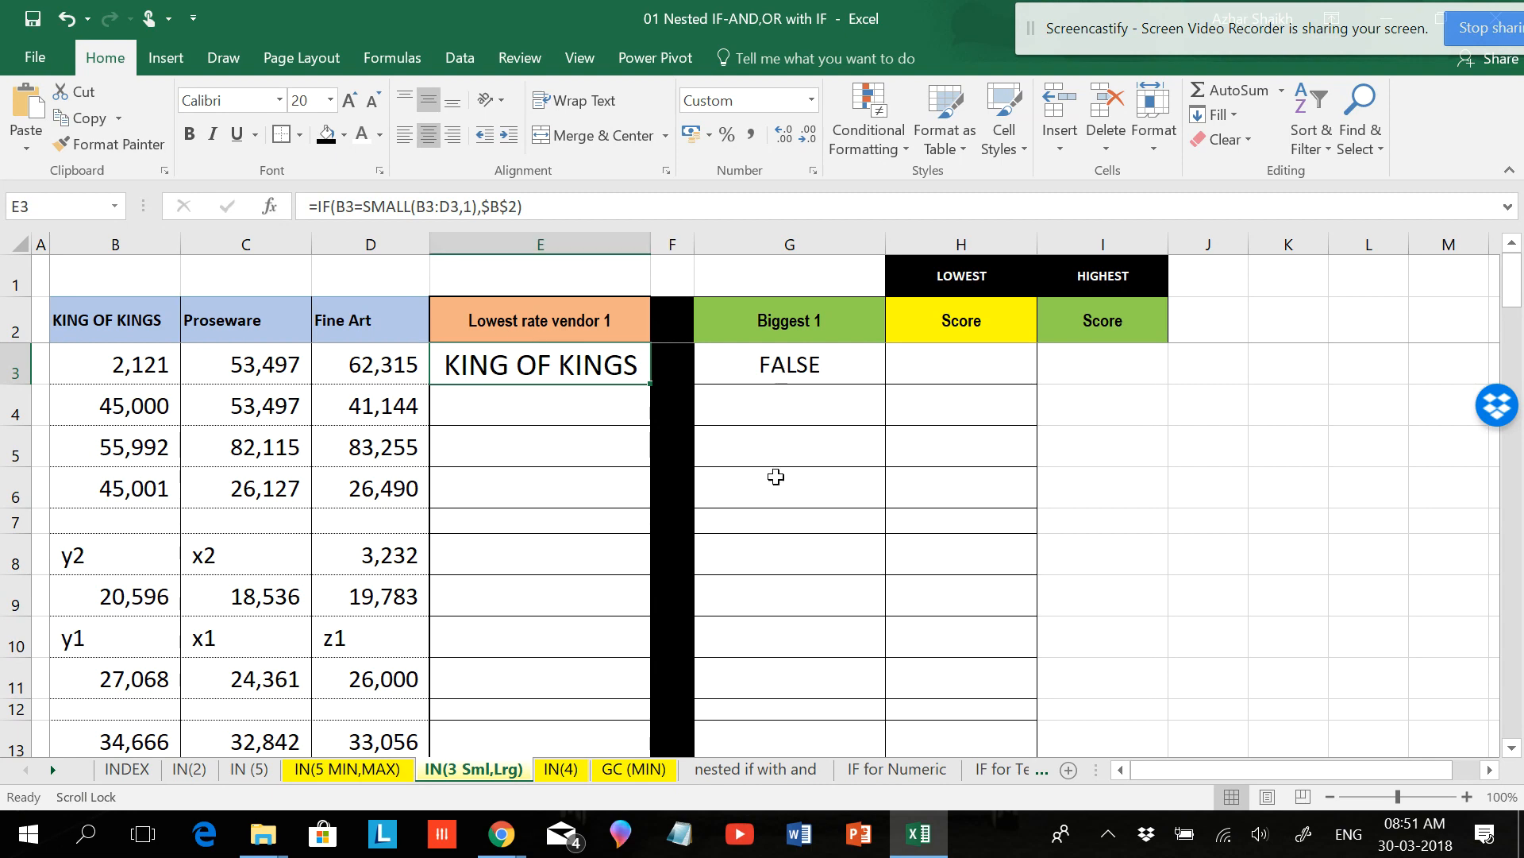
{"action": "left_click", "coordinate": [385, 771]}
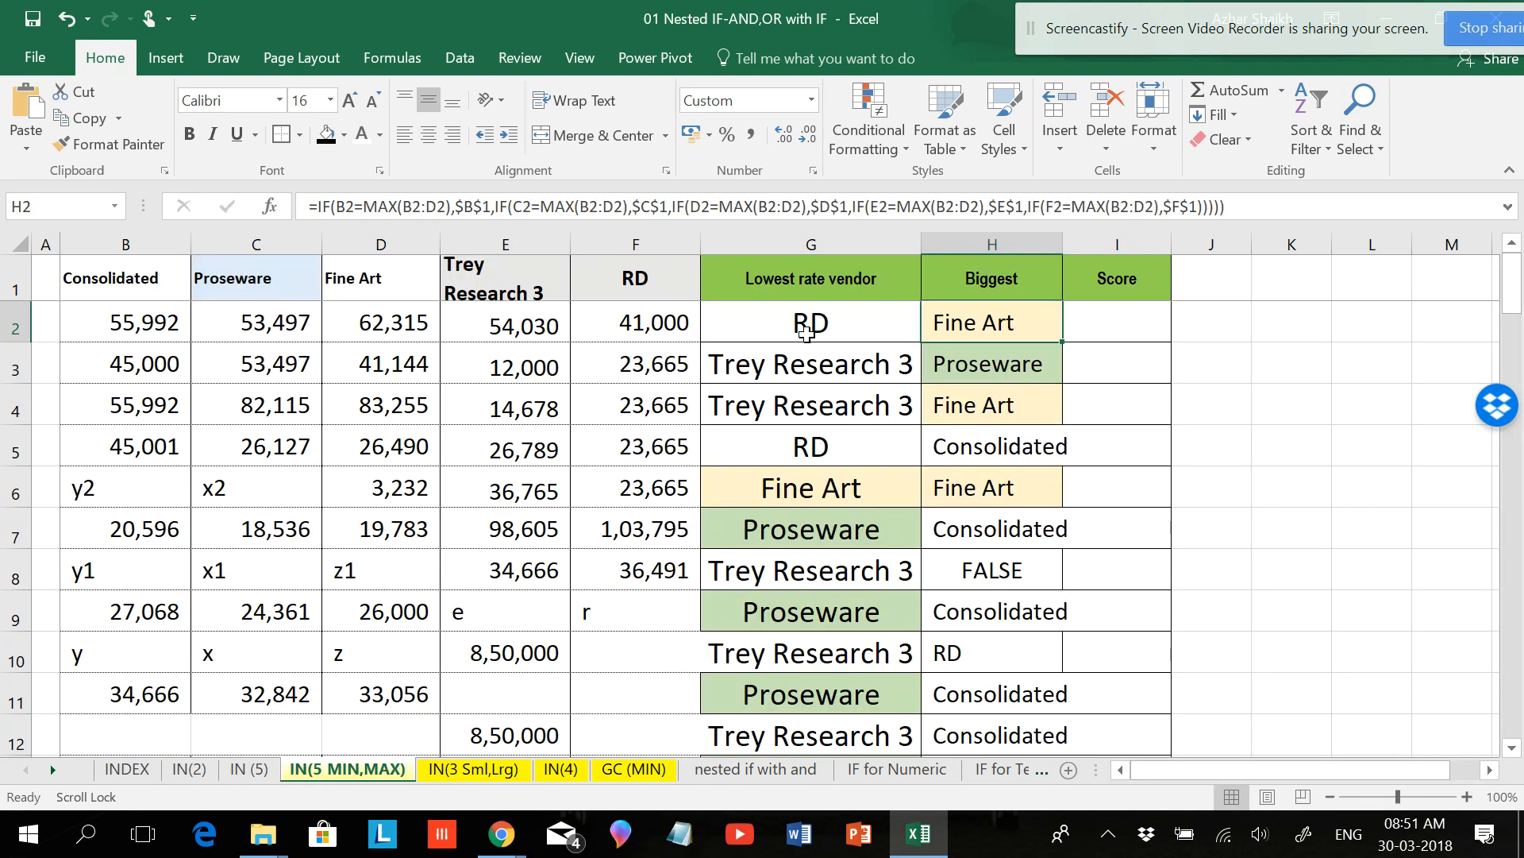
{"action": "left_click", "coordinate": [857, 343]}
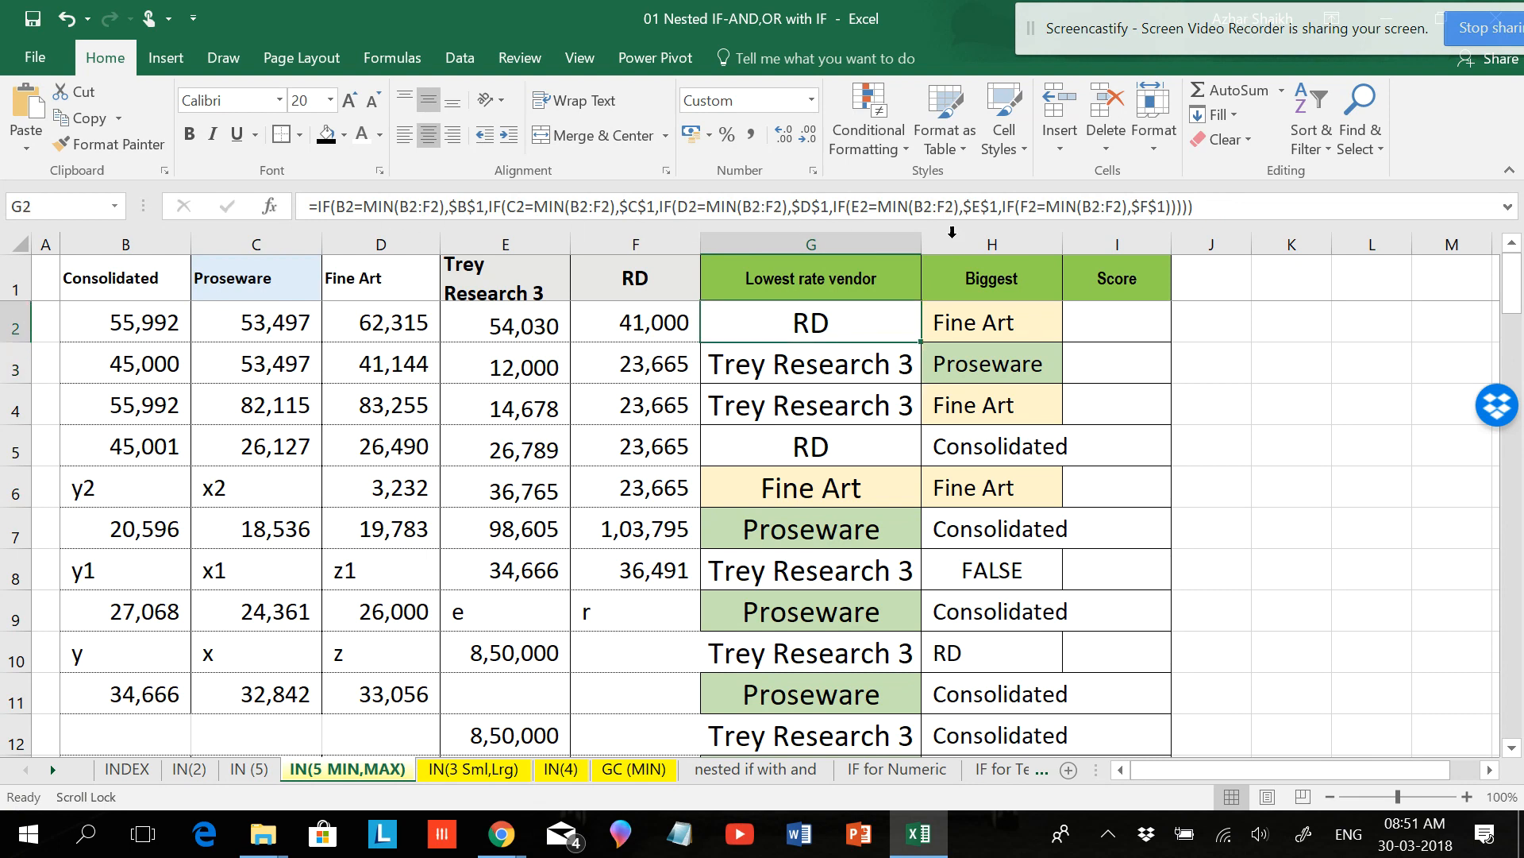
{"action": "left_click", "coordinate": [480, 769]}
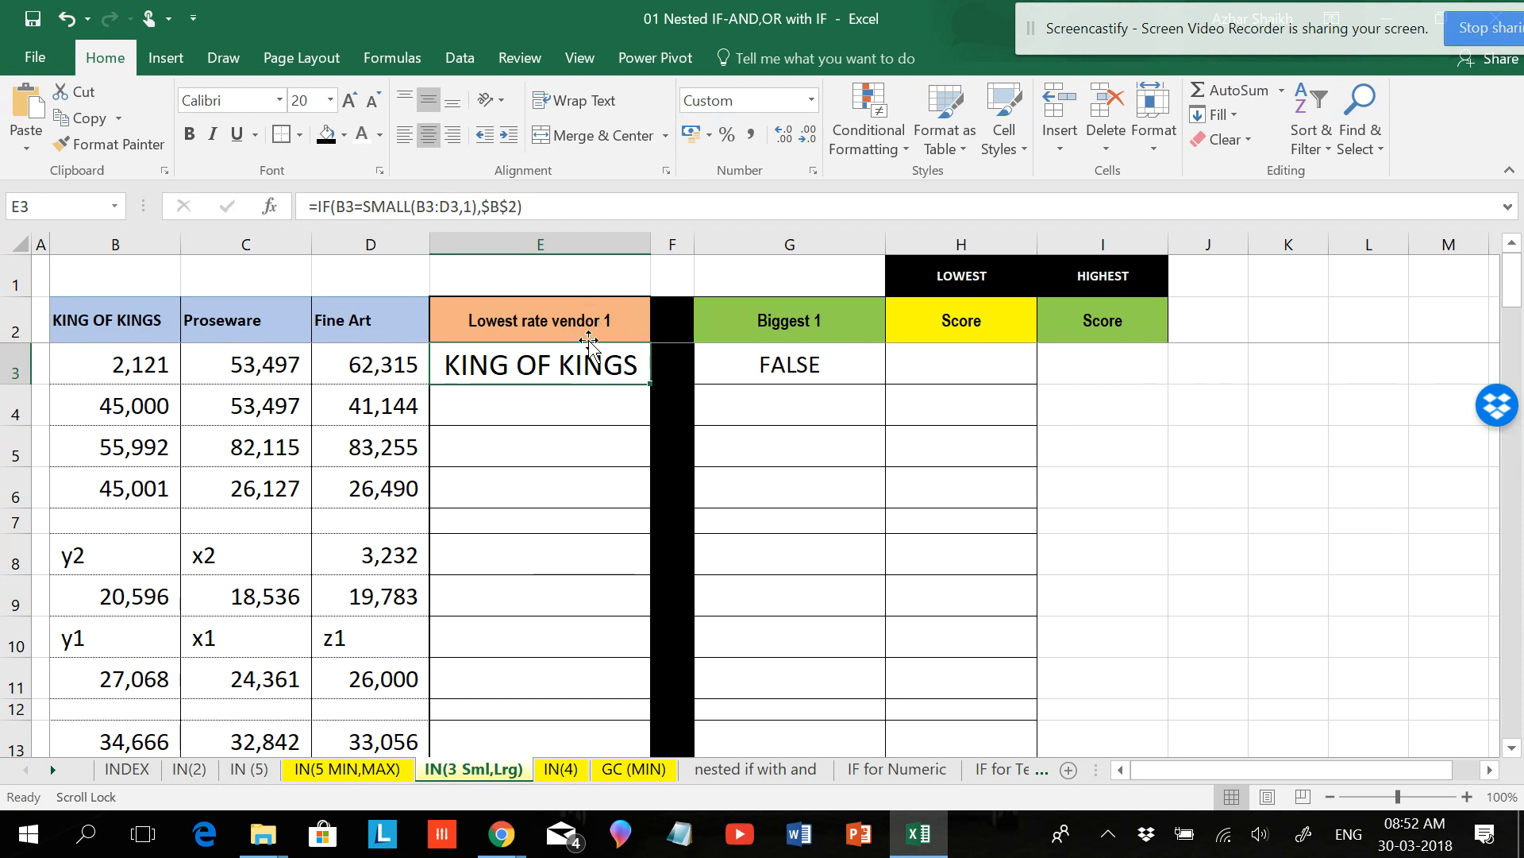
{"action": "left_click", "coordinate": [547, 323]}
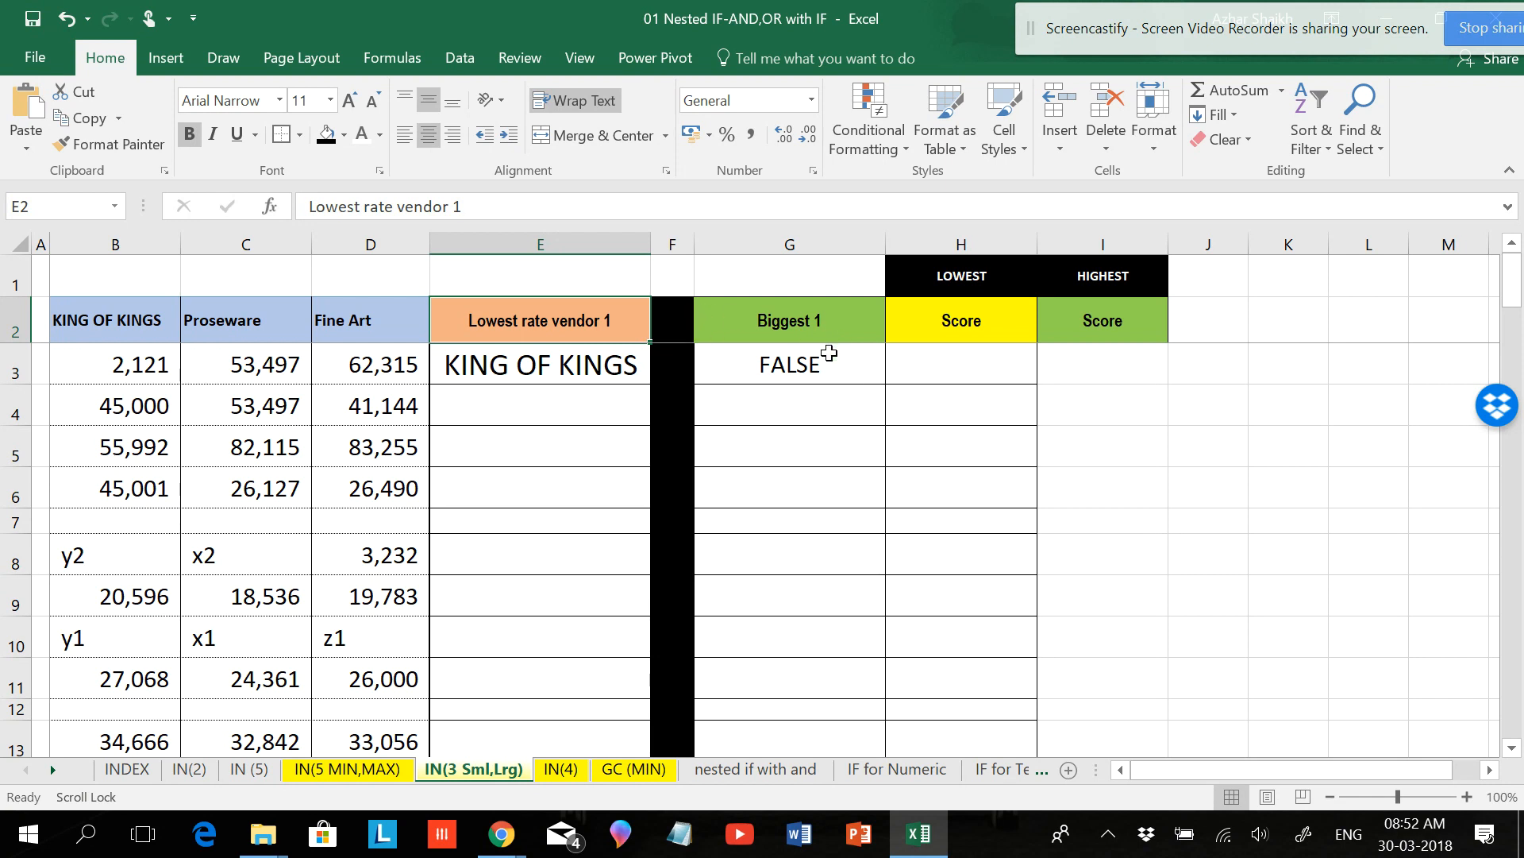
- Lock the column of the tested cell in the E3 formula so the reference reads $B3
{"action": "left_click", "coordinate": [551, 365]}
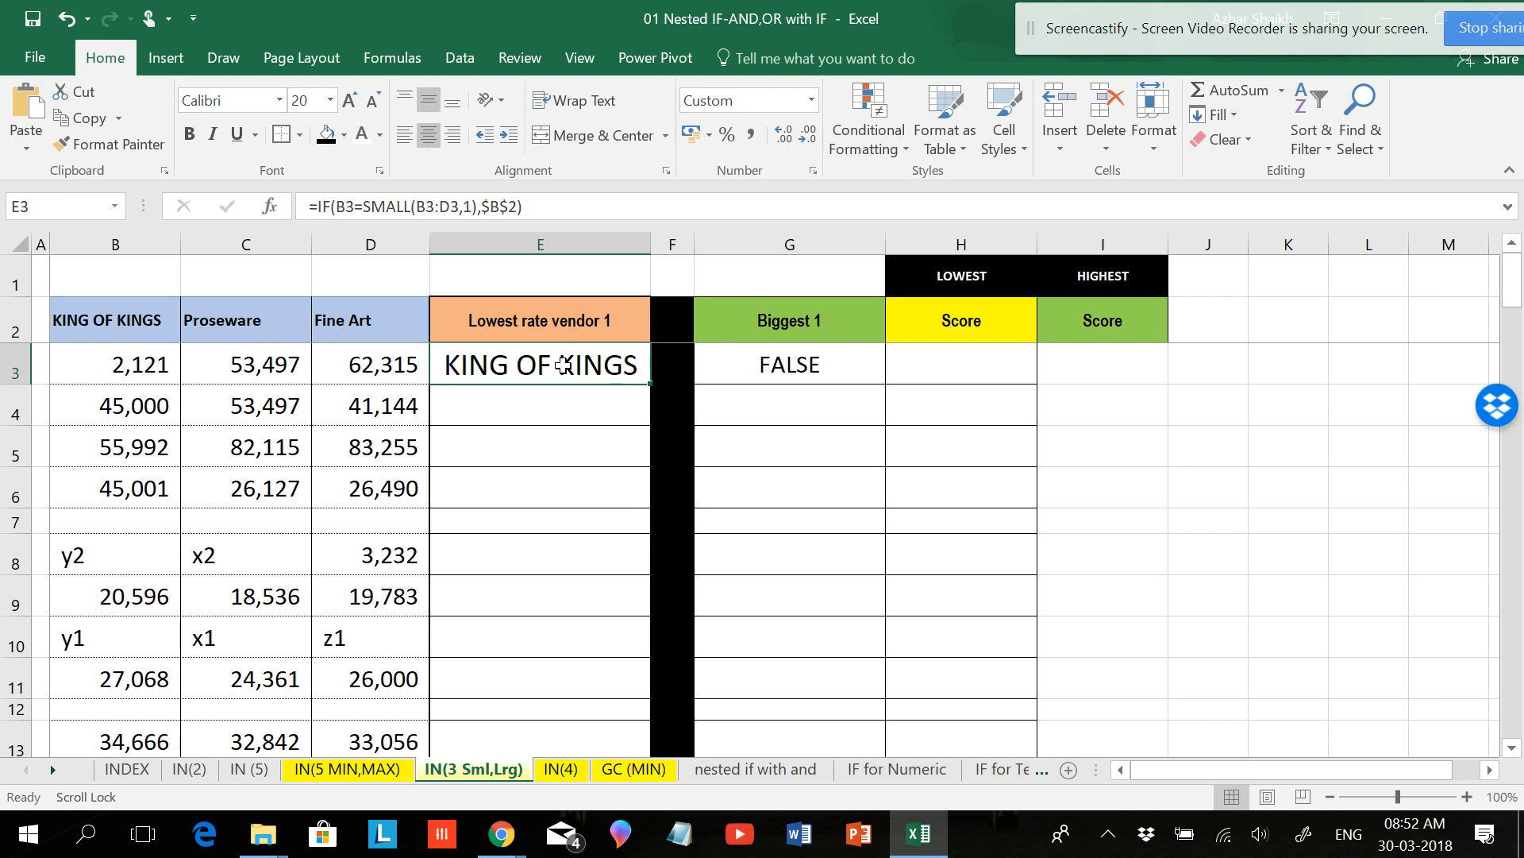
{"action": "left_click", "coordinate": [340, 208]}
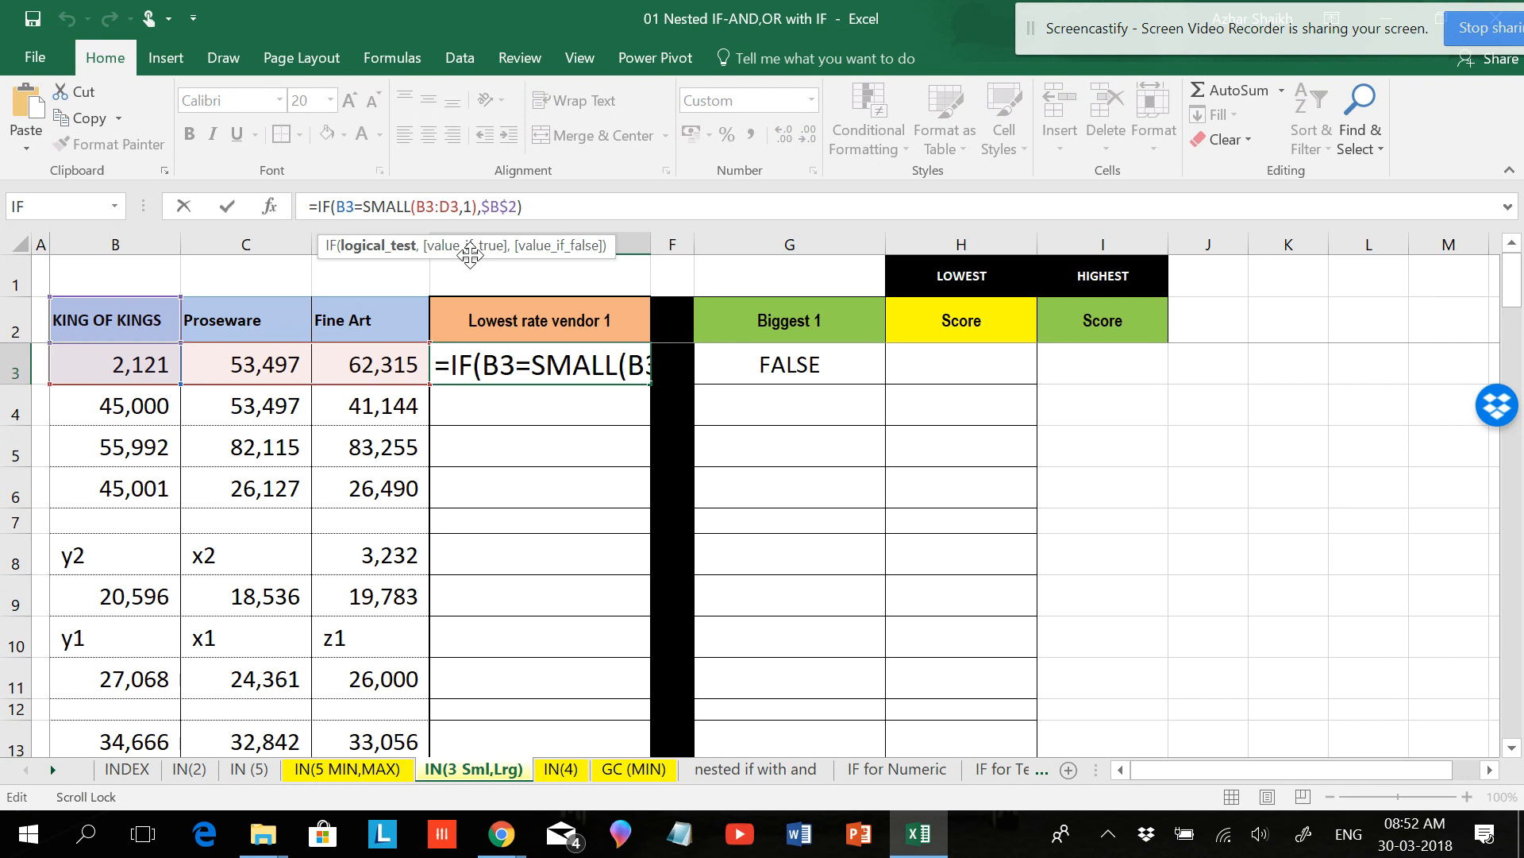
{"action": "key", "text": "F4"}
{"action": "key", "text": "F4"}
{"action": "key", "text": "F4"}
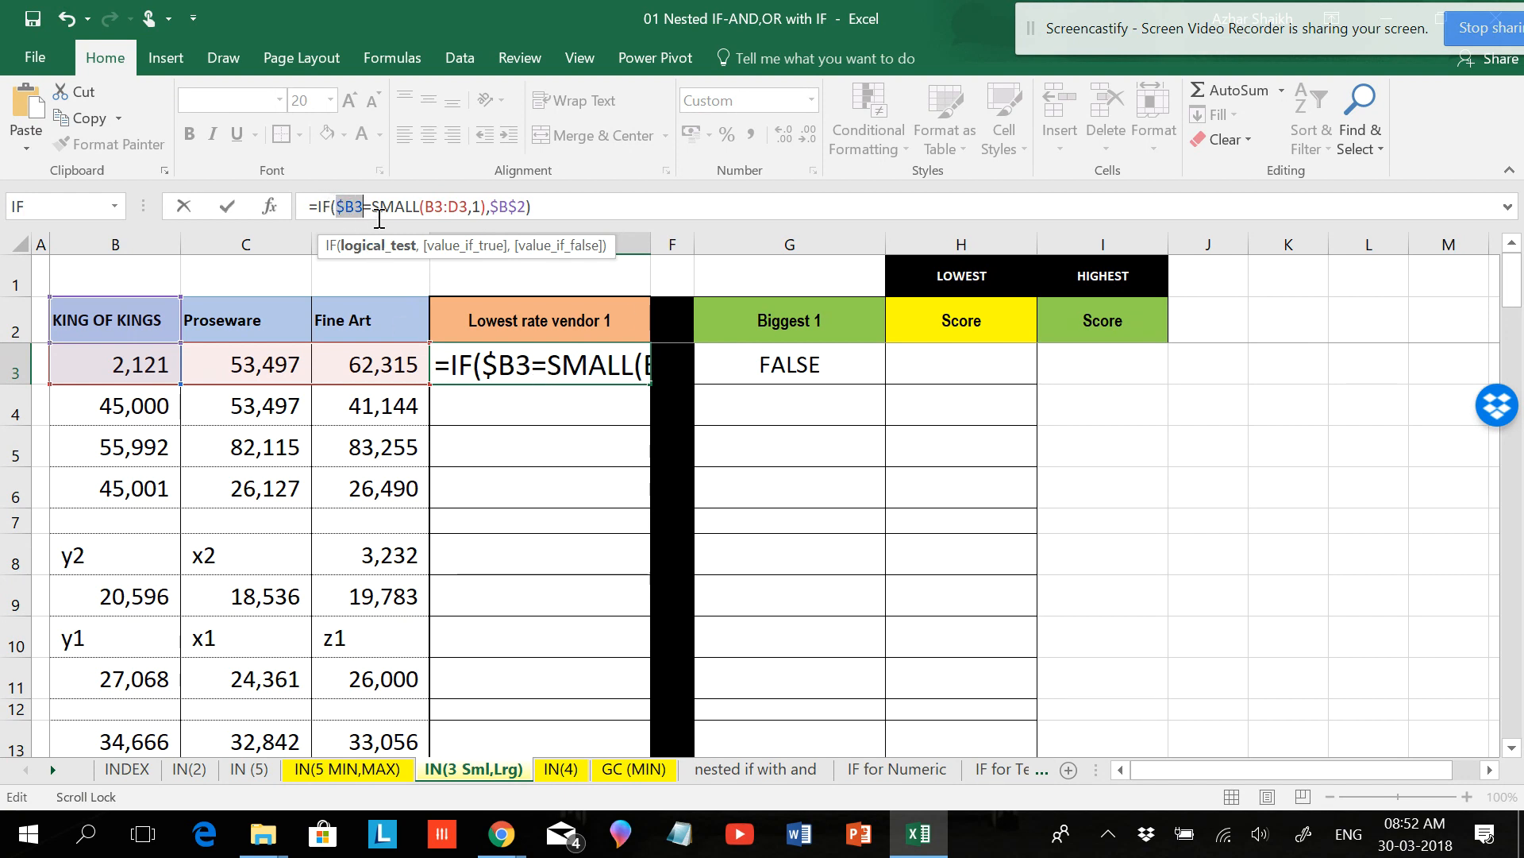
- Lock the columns of the SMALL range in the E3 formula as $B3:$D3 and enter the formula
{"action": "left_click", "coordinate": [430, 206]}
{"action": "key", "text": "F4"}
{"action": "key", "text": "F4"}
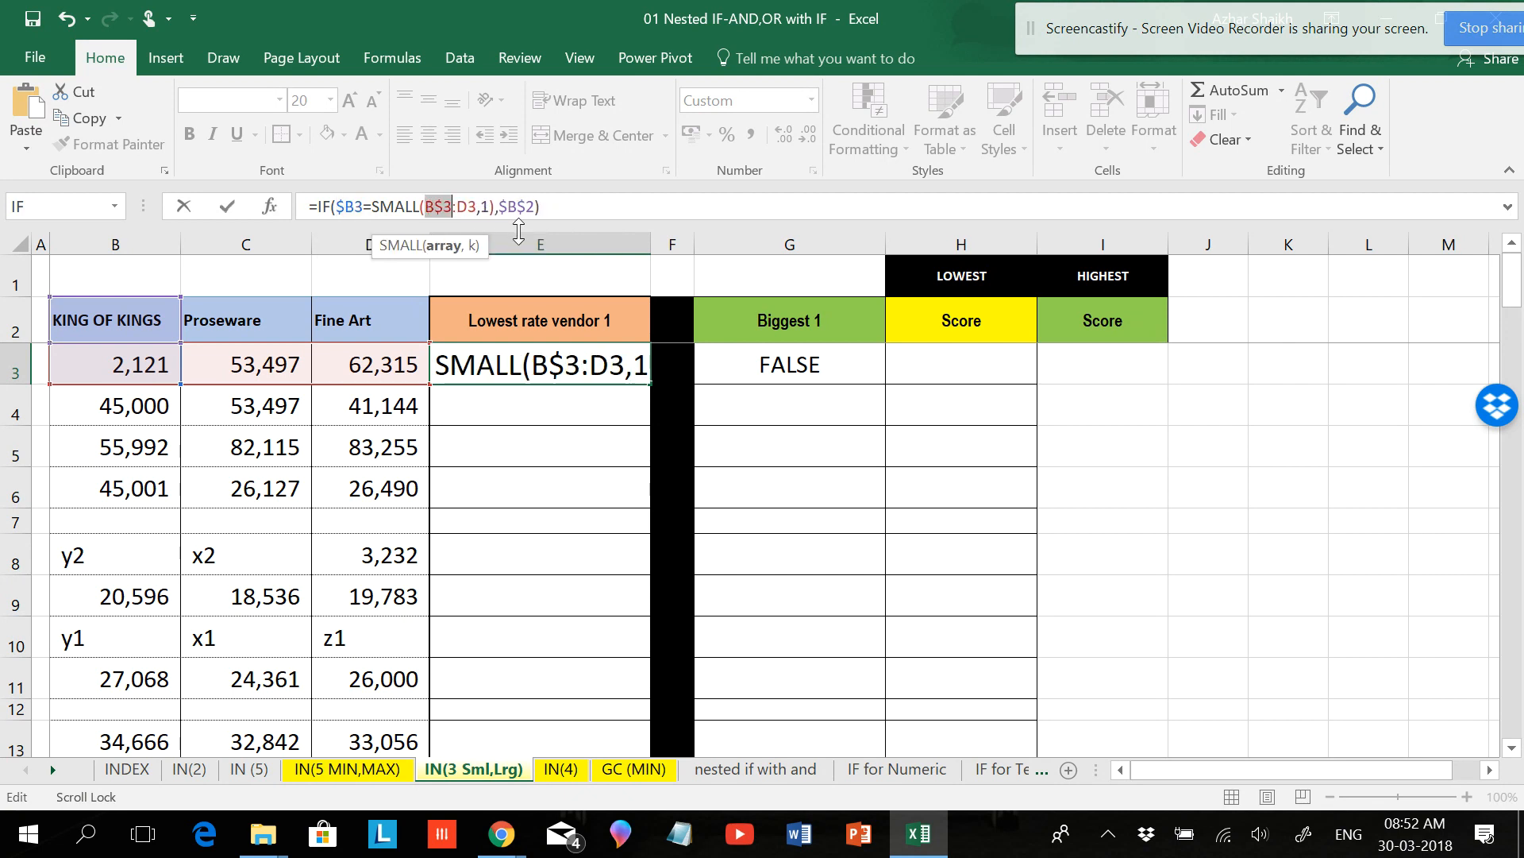
{"action": "key", "text": "F4"}
{"action": "left_click", "coordinate": [459, 208]}
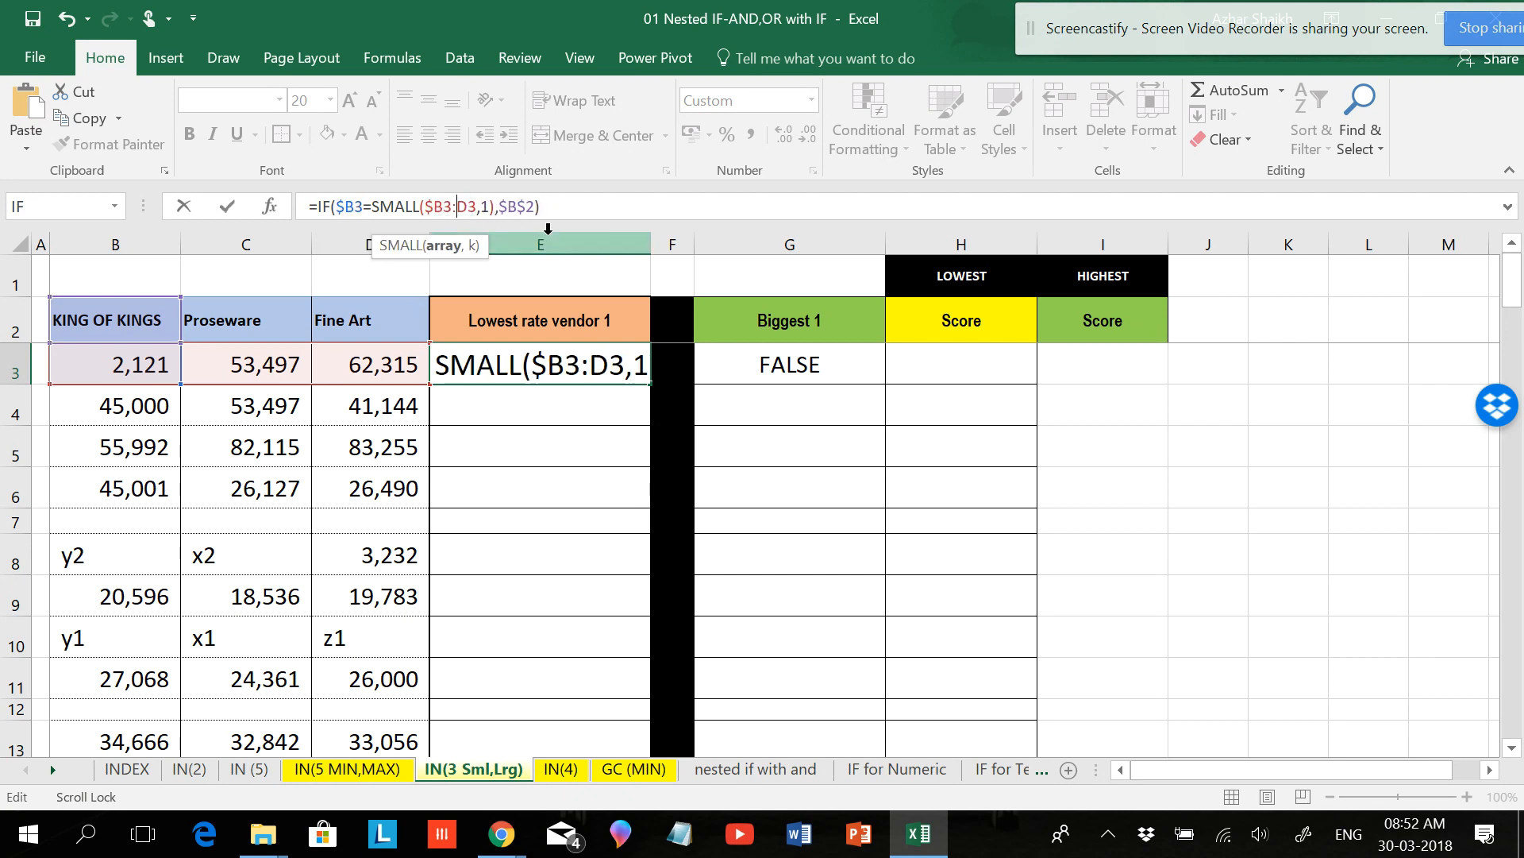
{"action": "key", "text": "F4"}
{"action": "key", "text": "F4"}
{"action": "key", "text": "F4"}
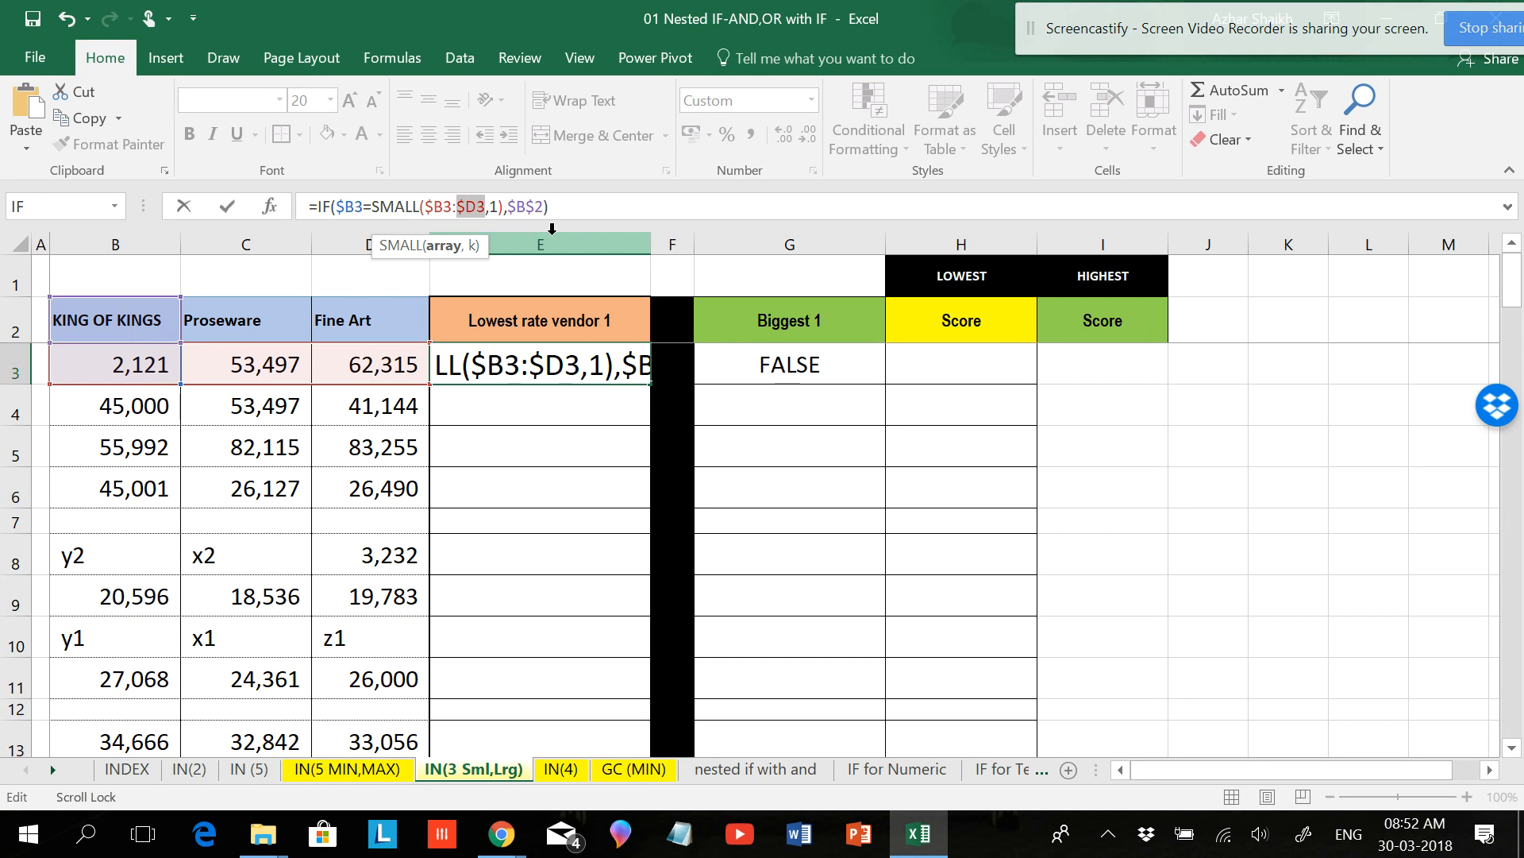
{"action": "key", "text": "Return"}
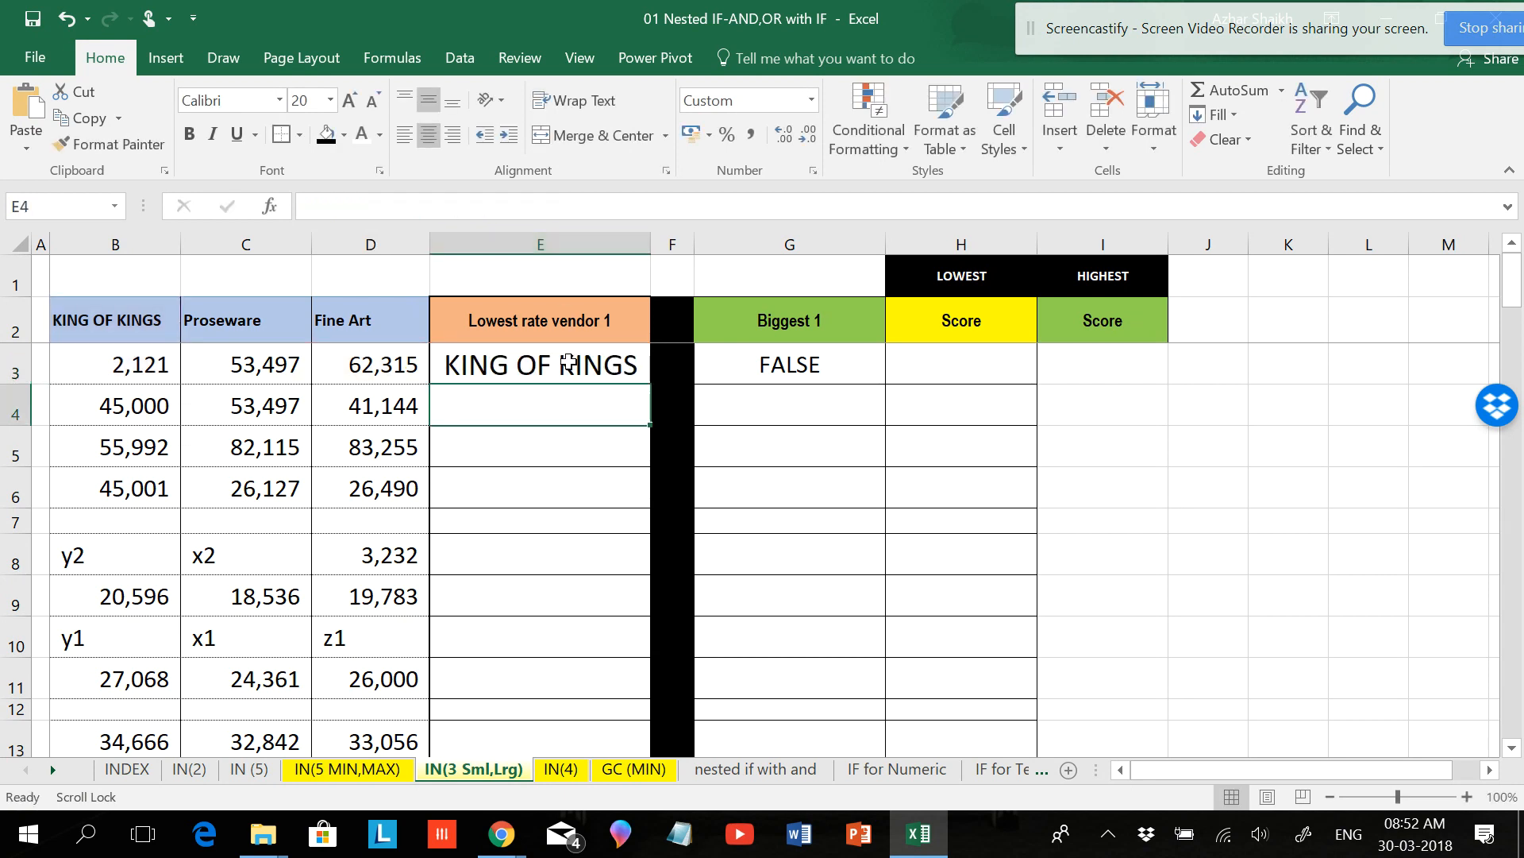
- Copy the SMALL($B3:$D3,1),$B$2) part of the E3 formula for reuse
{"action": "left_click", "coordinate": [565, 362]}
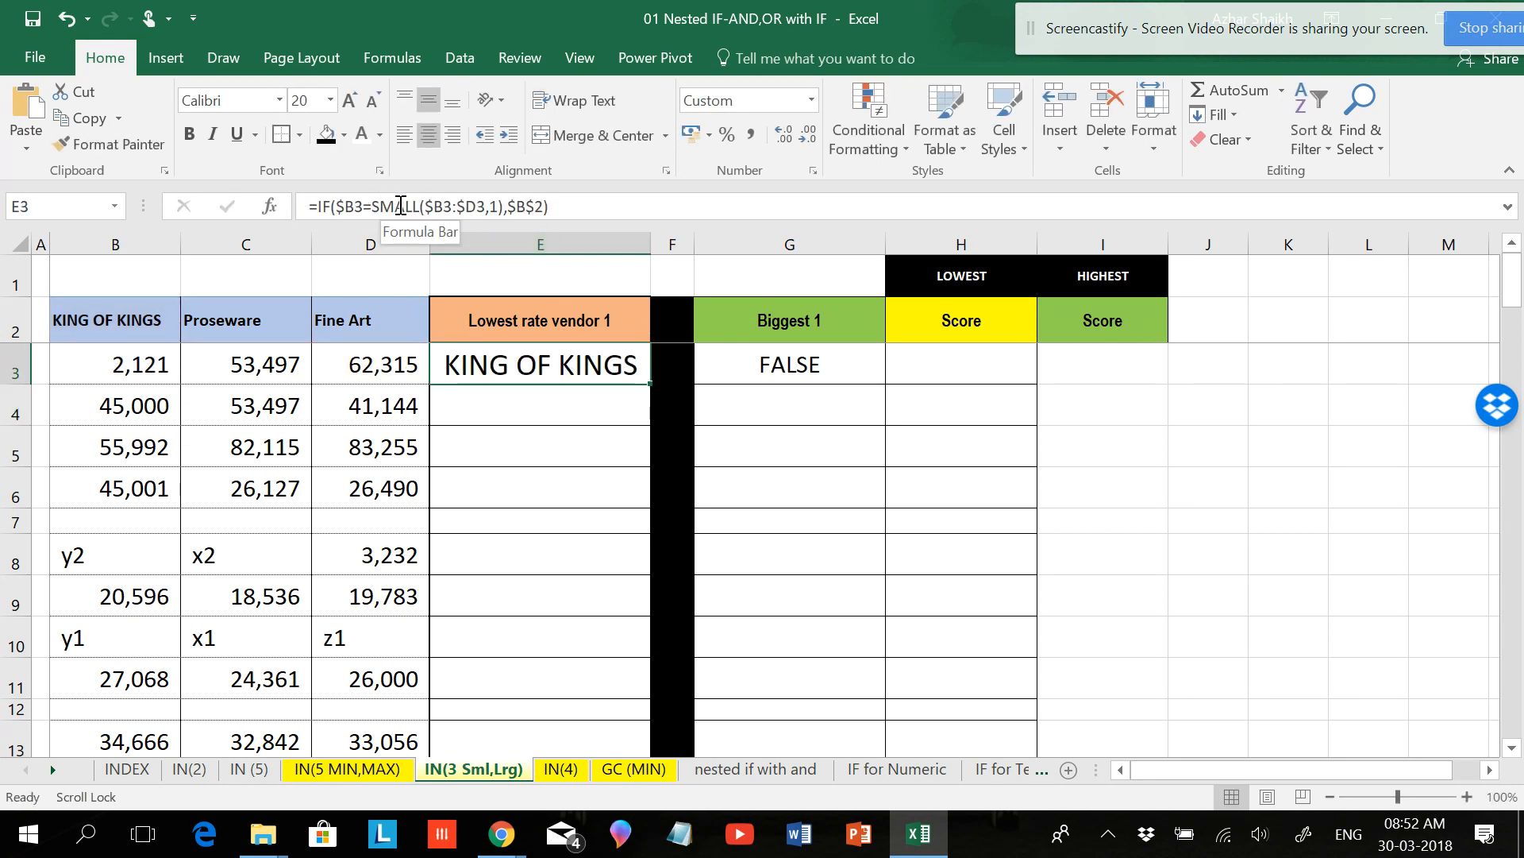
{"action": "left_click_drag", "start_coordinate": [378, 207], "coordinate": [545, 210]}
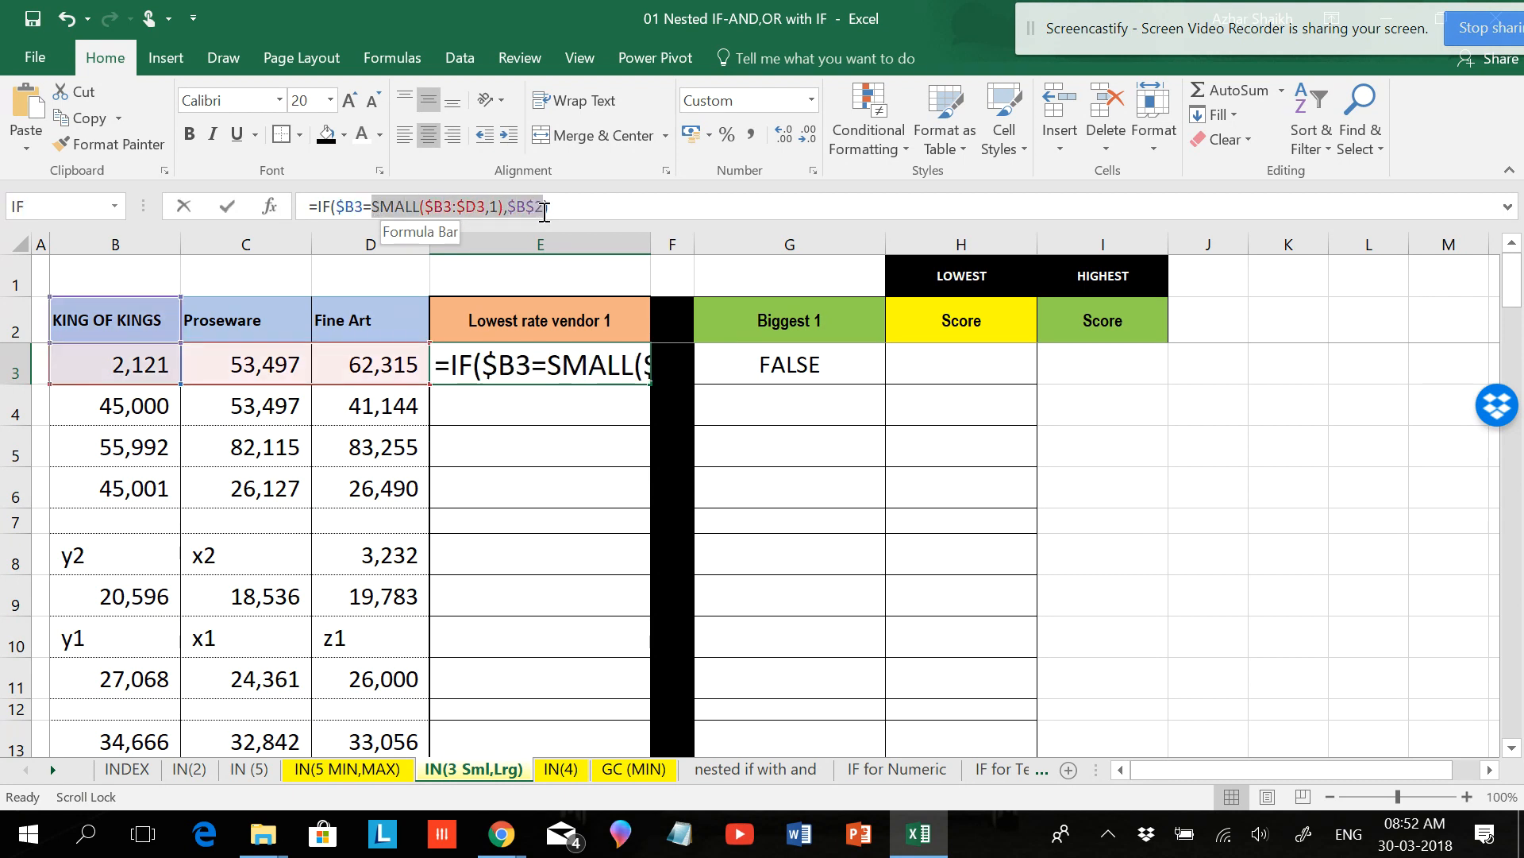
{"action": "left_click_drag", "start_coordinate": [545, 213], "coordinate": [555, 209]}
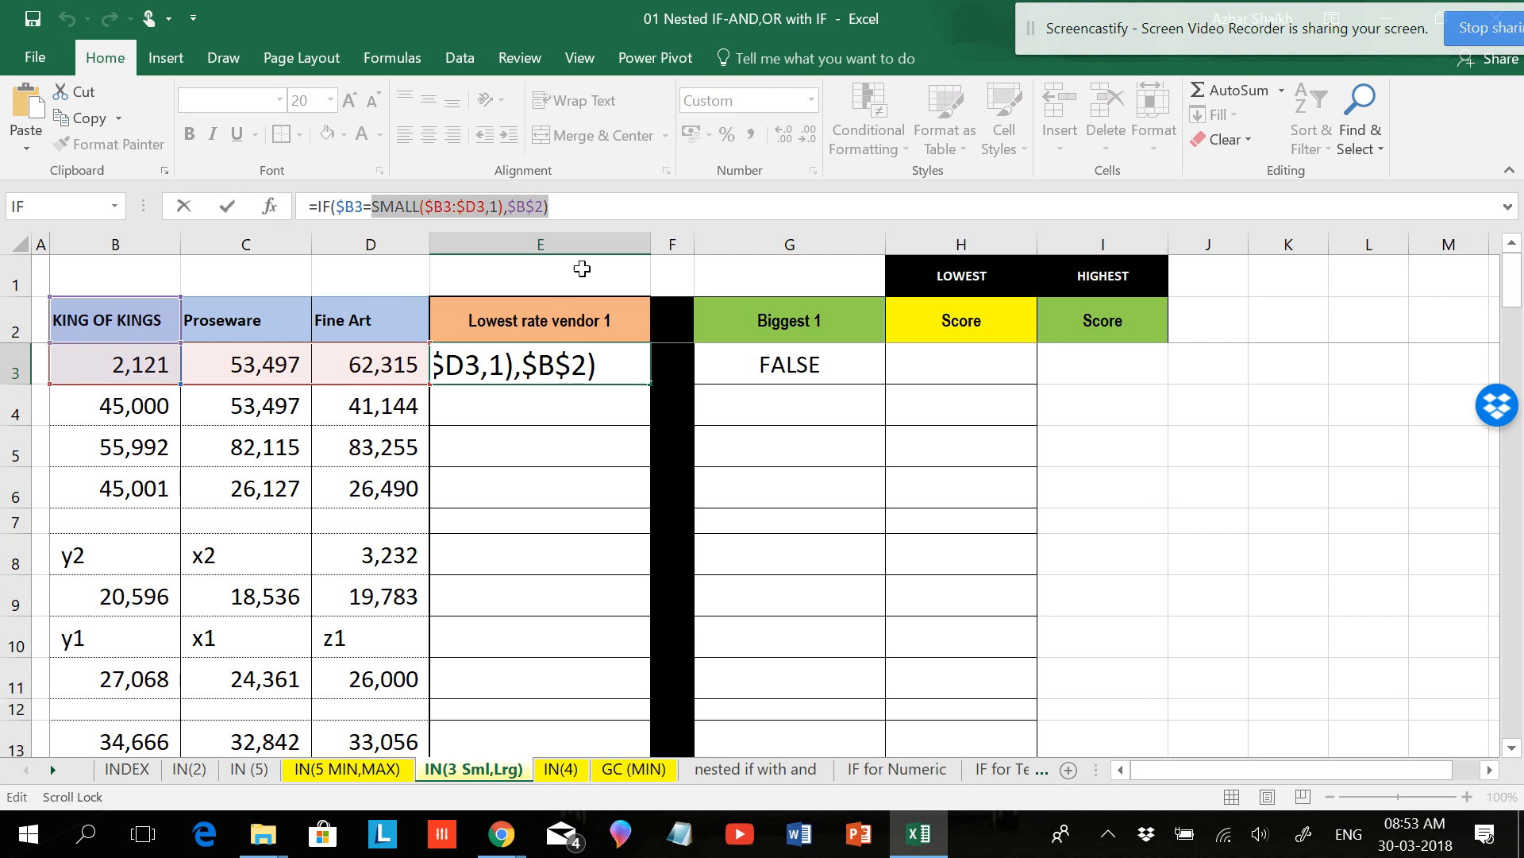
- Append a second IF to the E3 formula that starts its test with the column-locked reference, as ,IF($C3=
{"action": "left_click", "coordinate": [564, 204]}
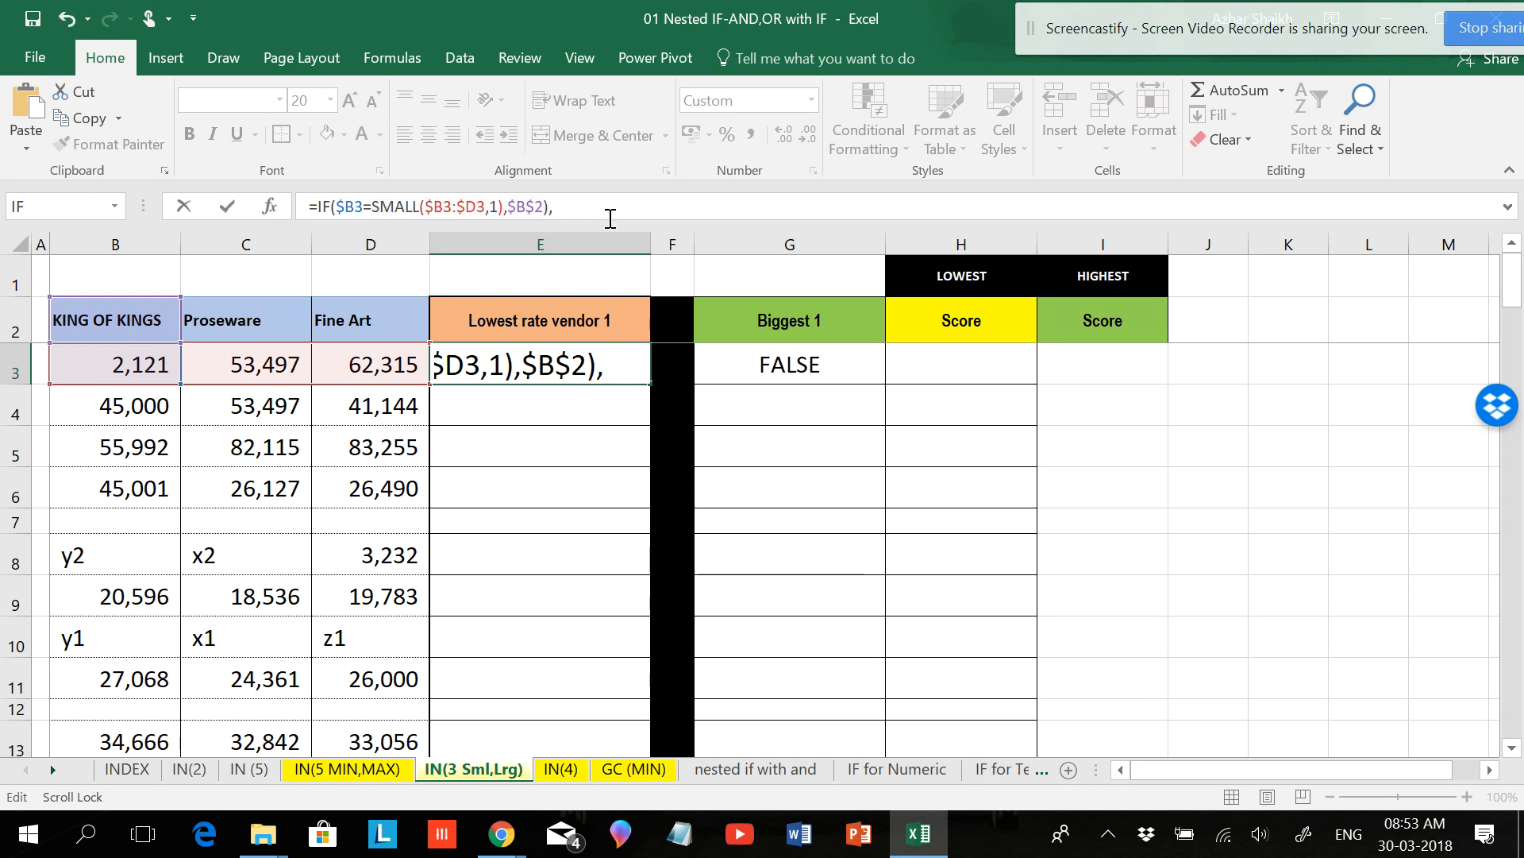
{"action": "type", "text": ",IF"}
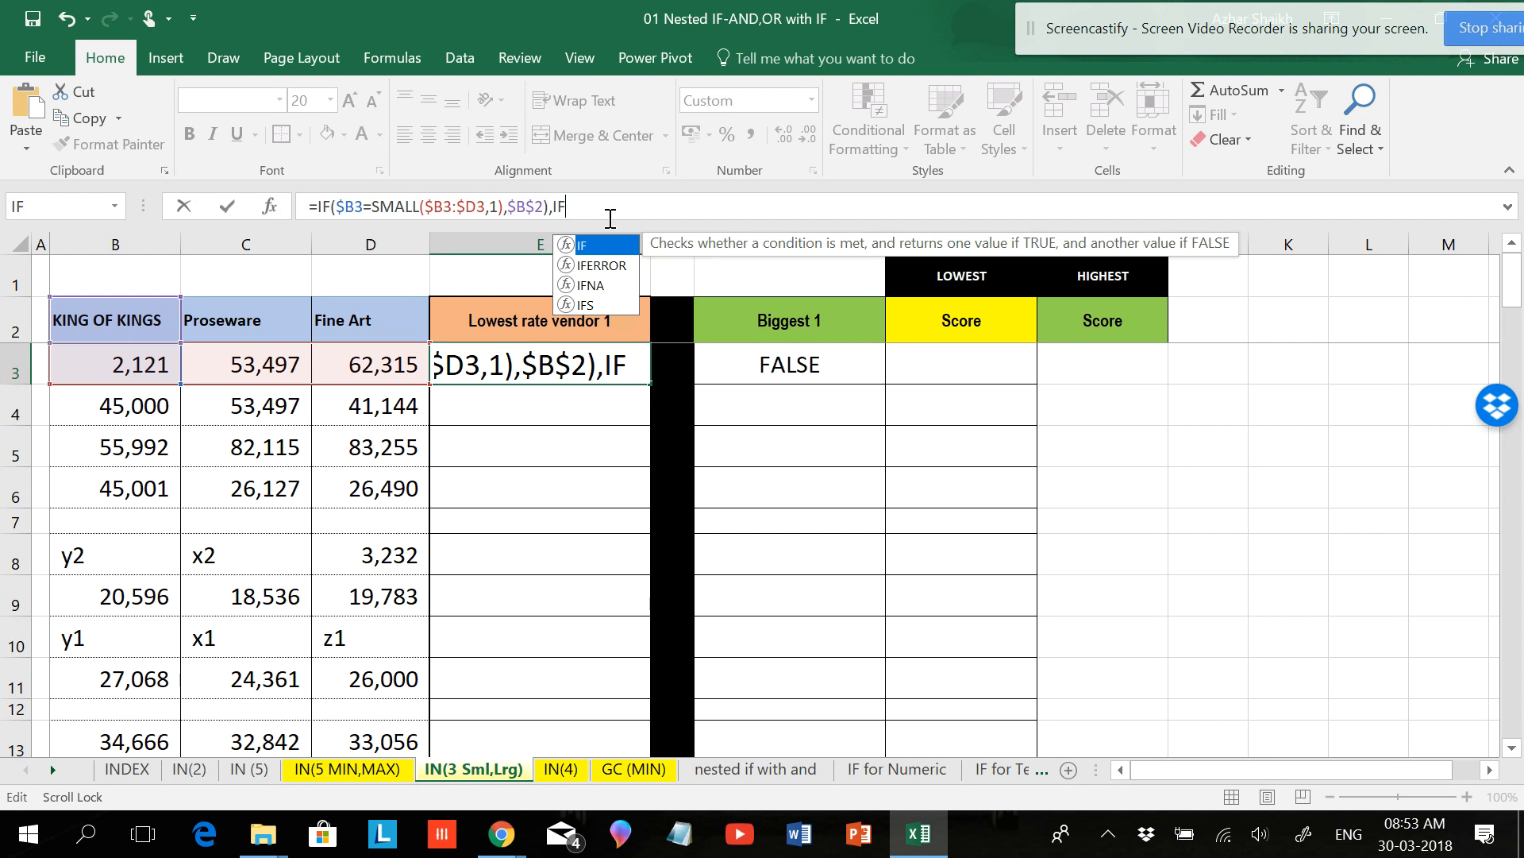
{"action": "type", "text": "("}
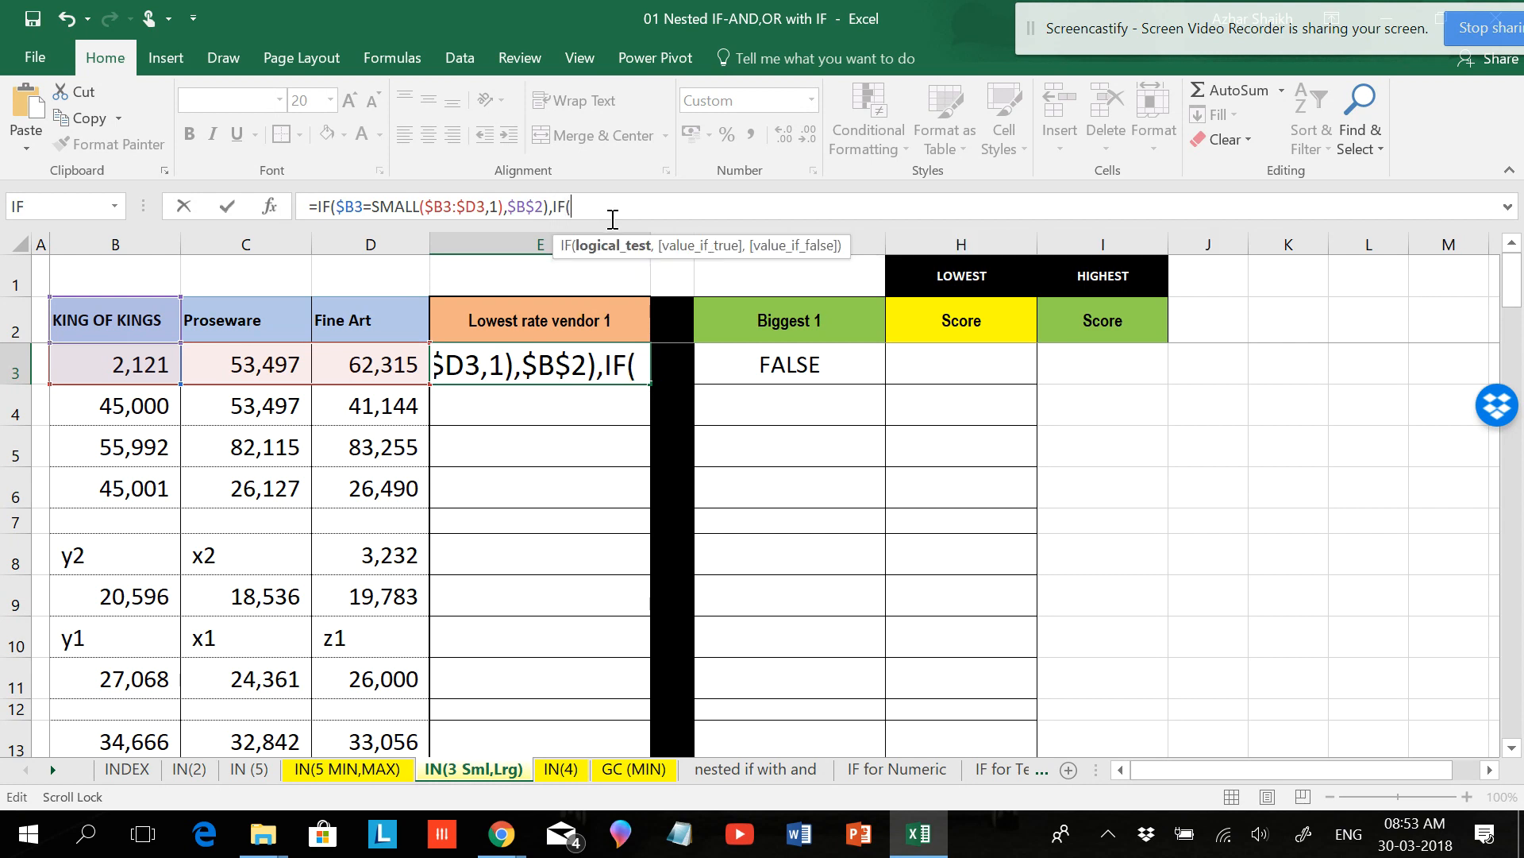
{"action": "left_click", "coordinate": [242, 361]}
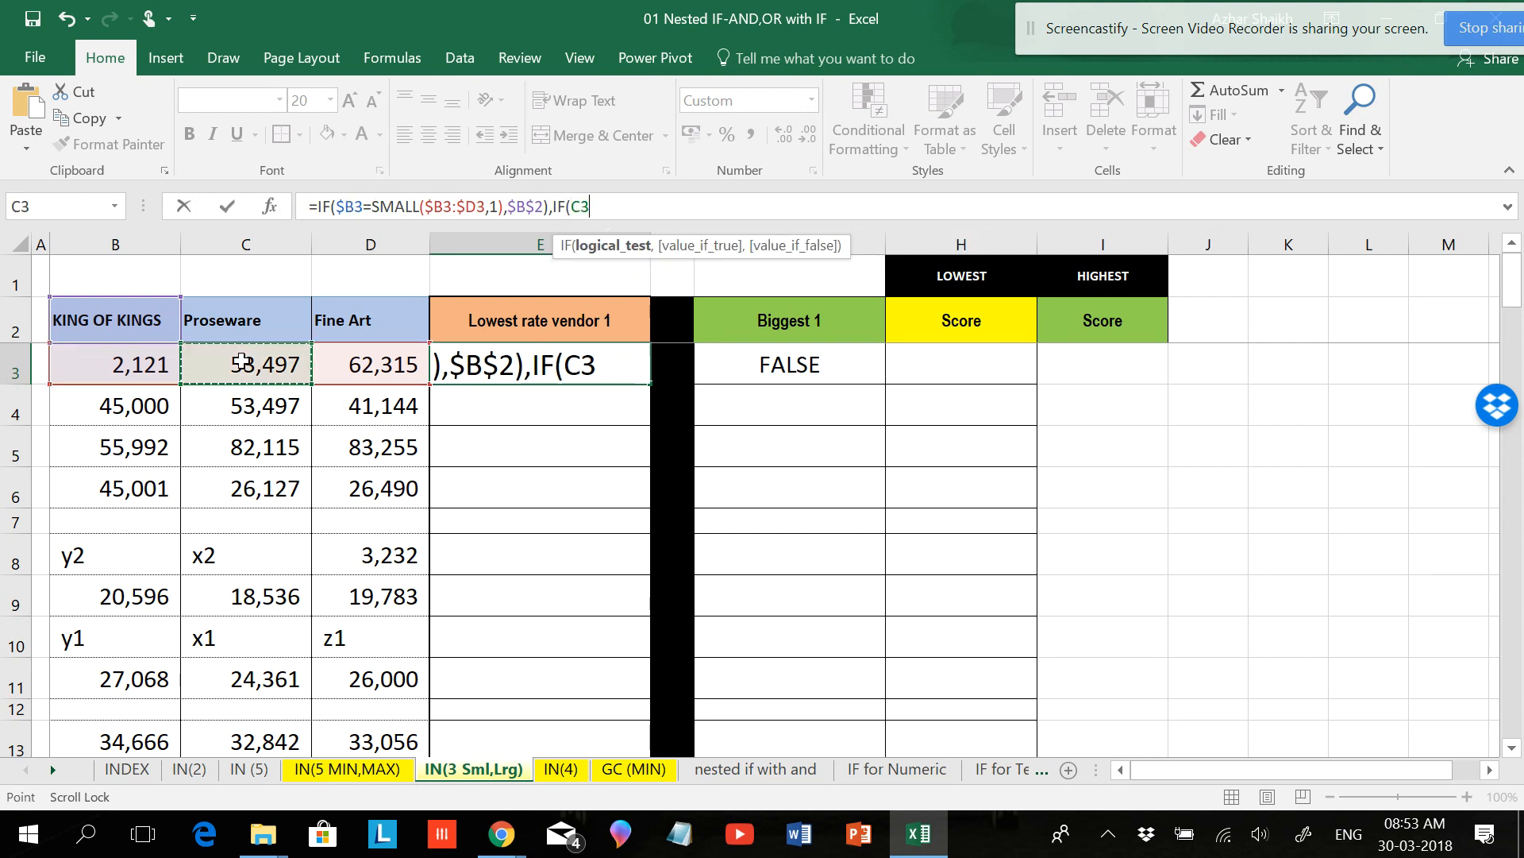
{"action": "key", "text": "F4"}
{"action": "key", "text": "F4"}
{"action": "key", "text": "F4"}
{"action": "type", "text": ","}
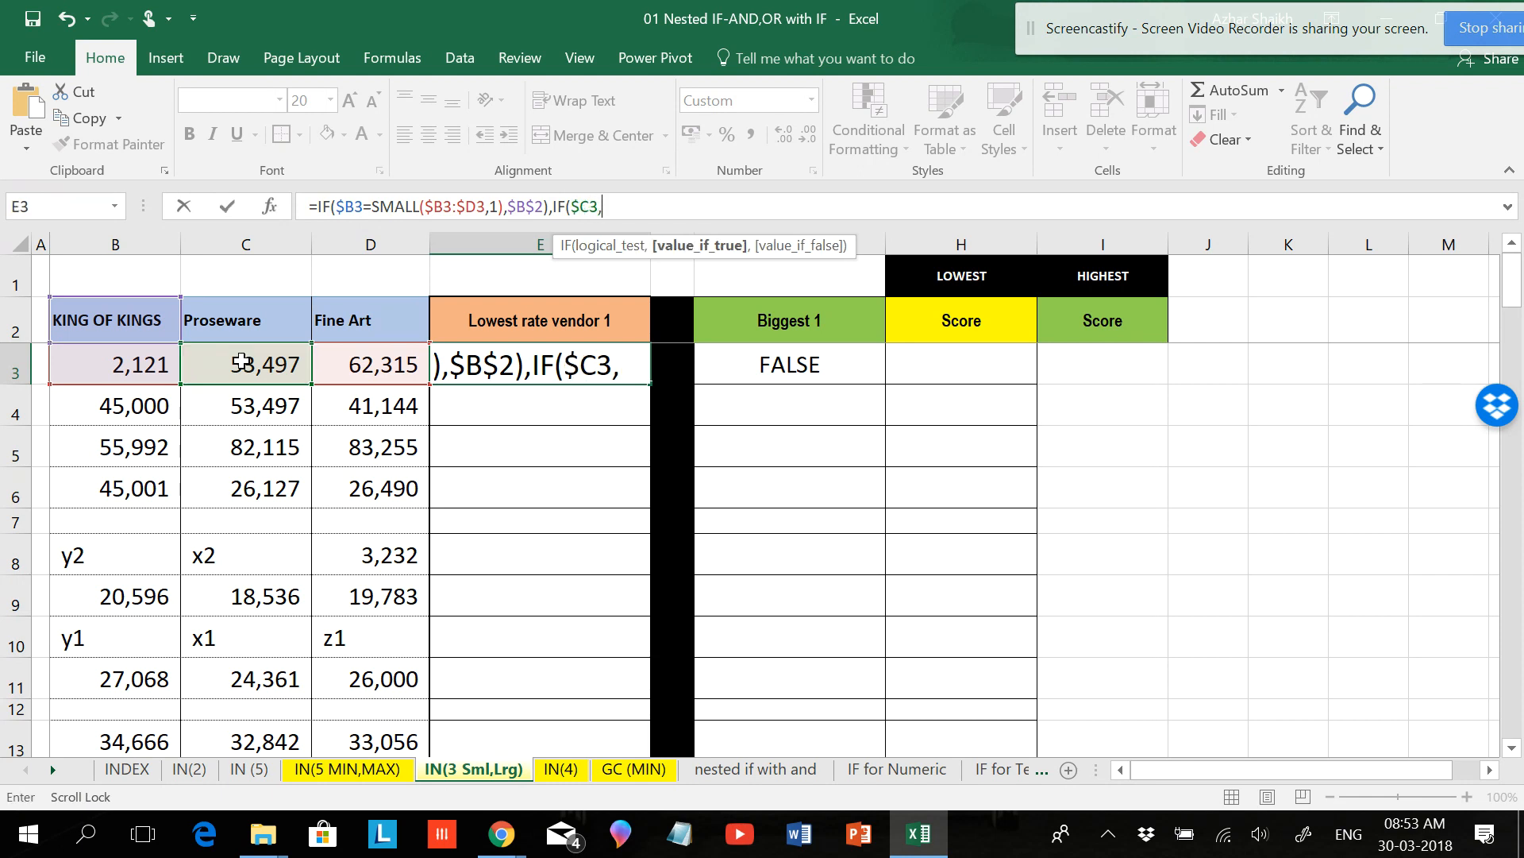
{"action": "key", "text": "BackSpace"}
{"action": "type", "text": "="}
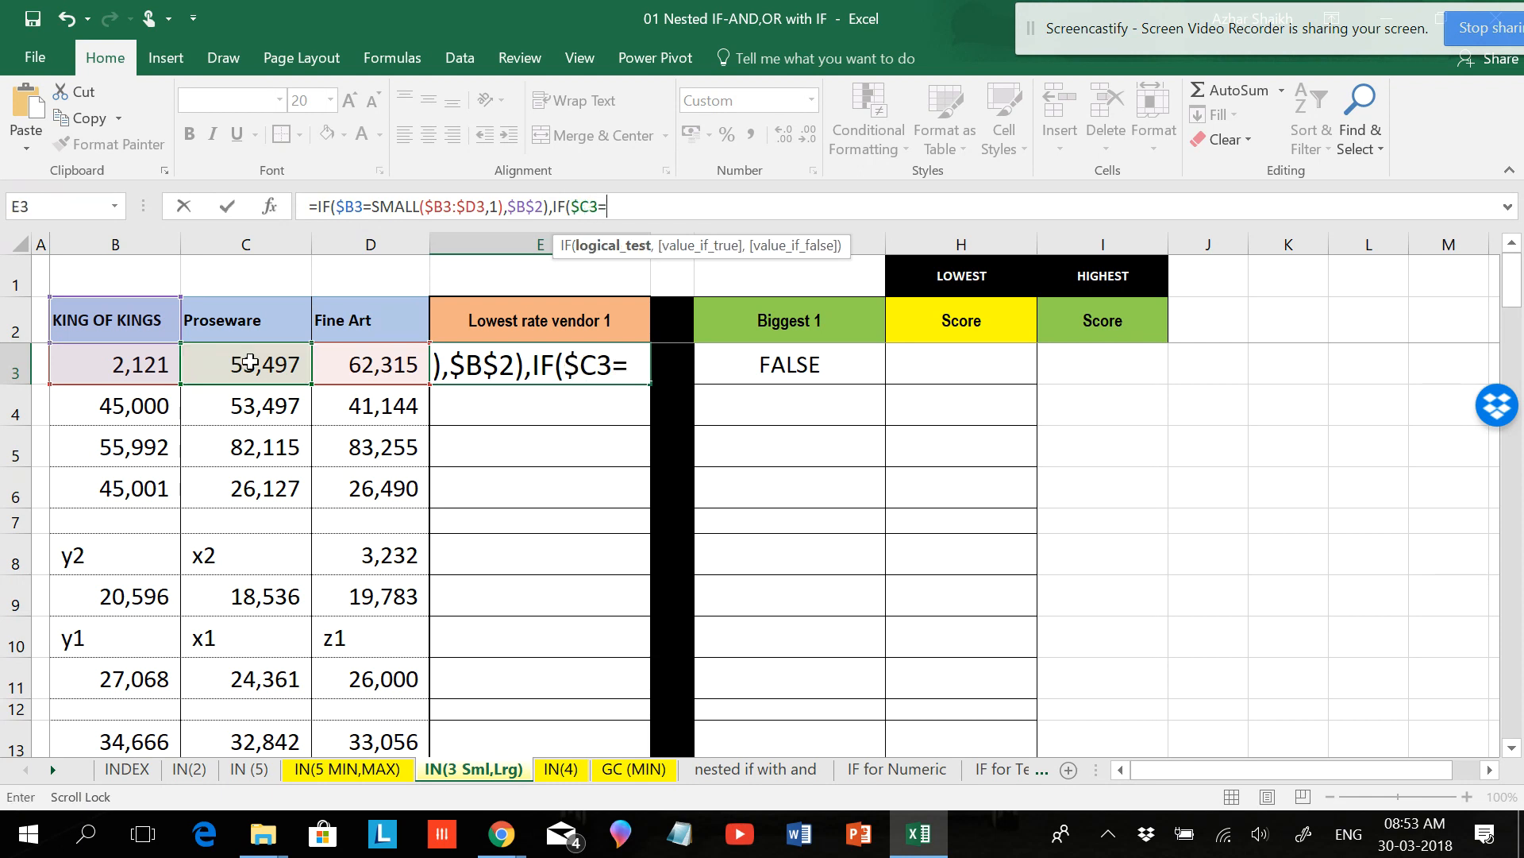
- Complete the second IF in E3 with the copied SMALL part, change its returned header to $C$2, and enter the formula
{"action": "key", "text": "ctrl+v"}
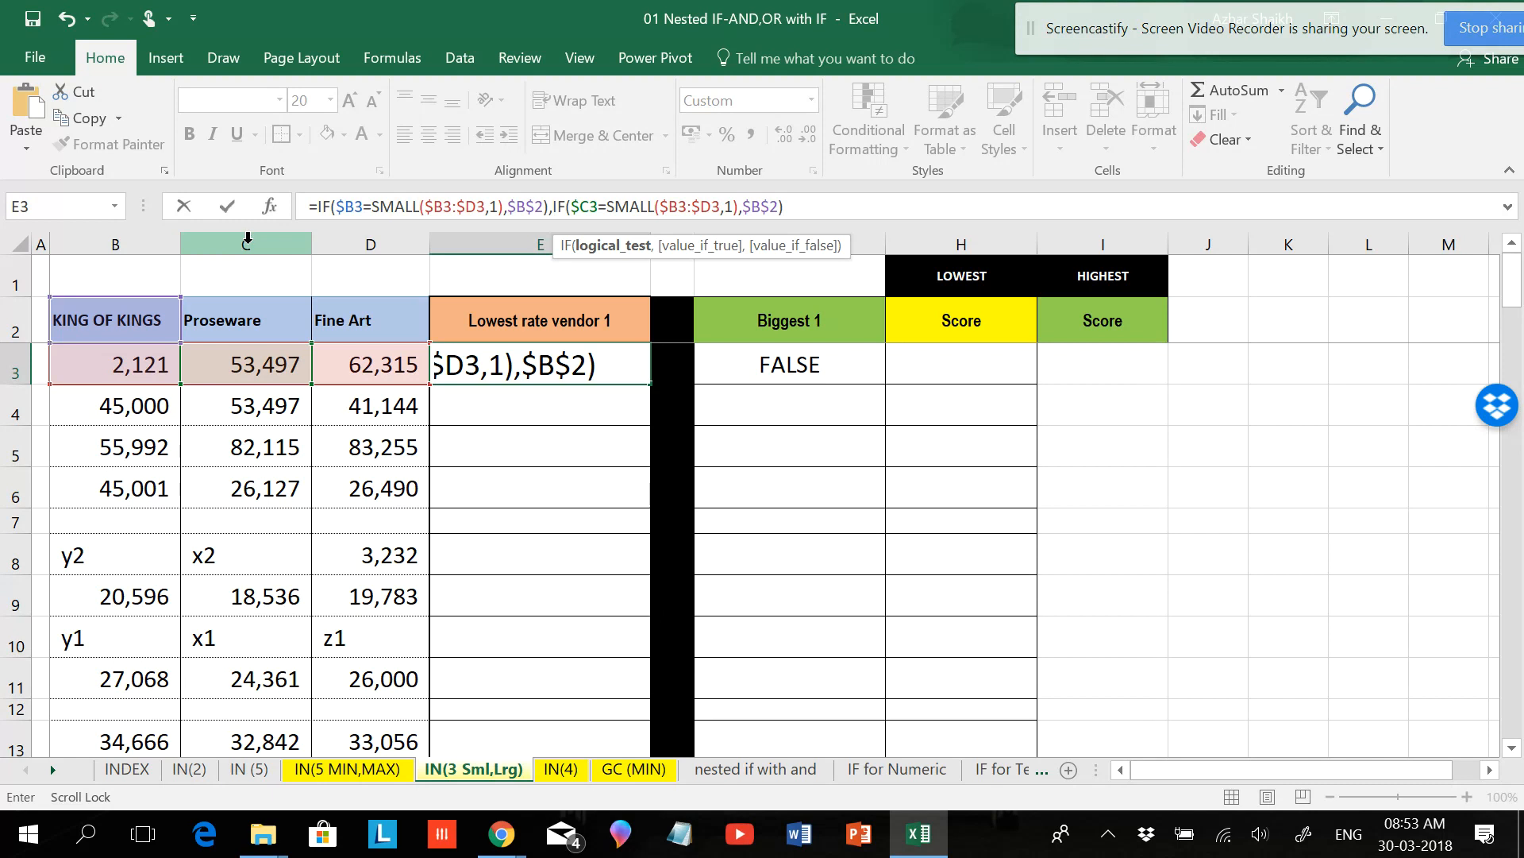
{"action": "left_click_drag", "start_coordinate": [750, 206], "coordinate": [780, 208]}
{"action": "left_click", "coordinate": [767, 208]}
{"action": "key", "text": "BackSpace"}
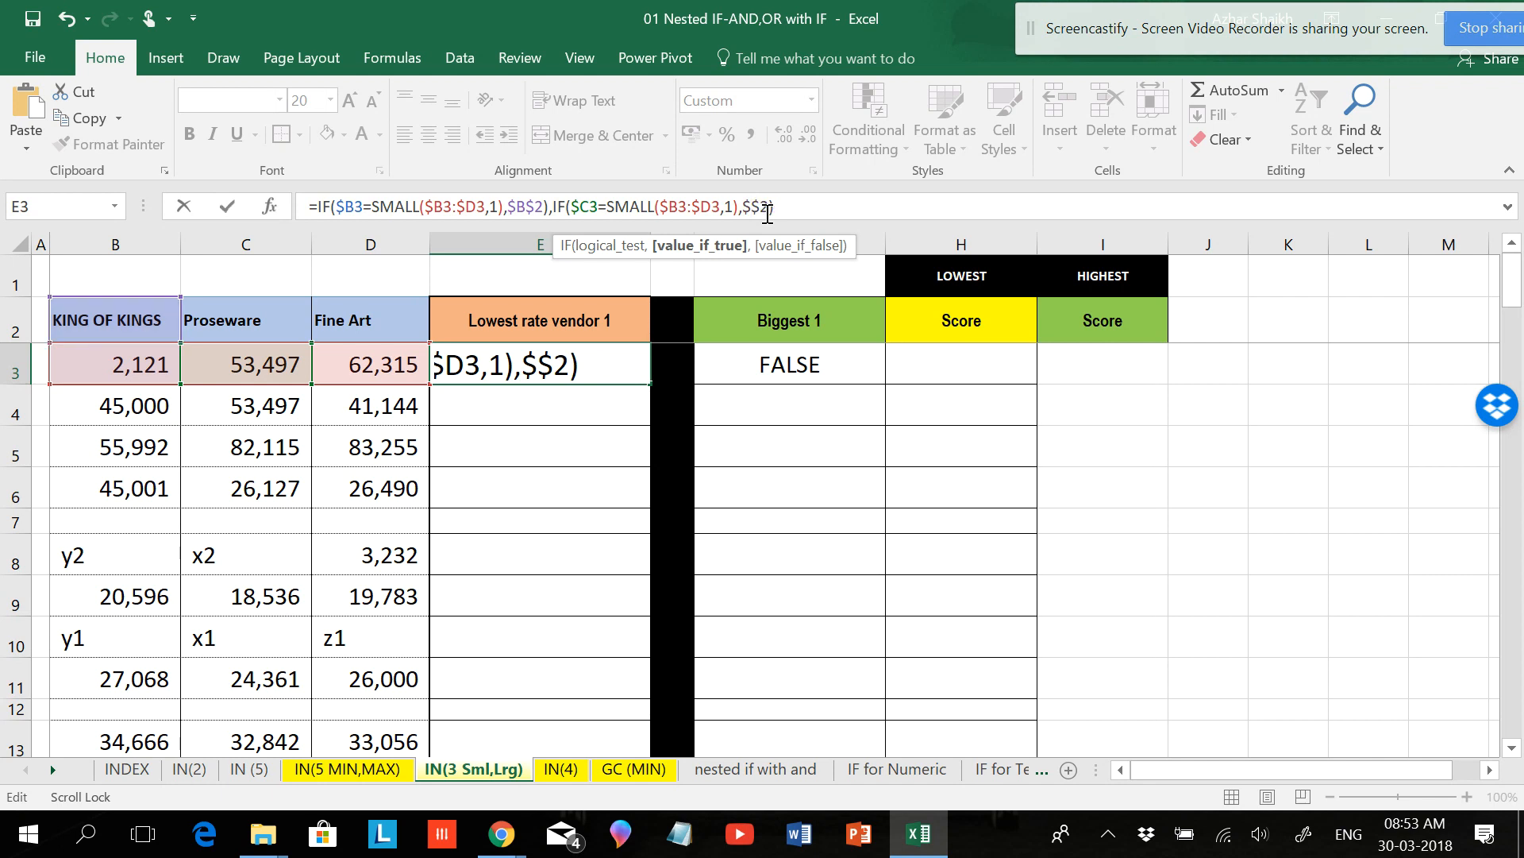
{"action": "type", "text": "C"}
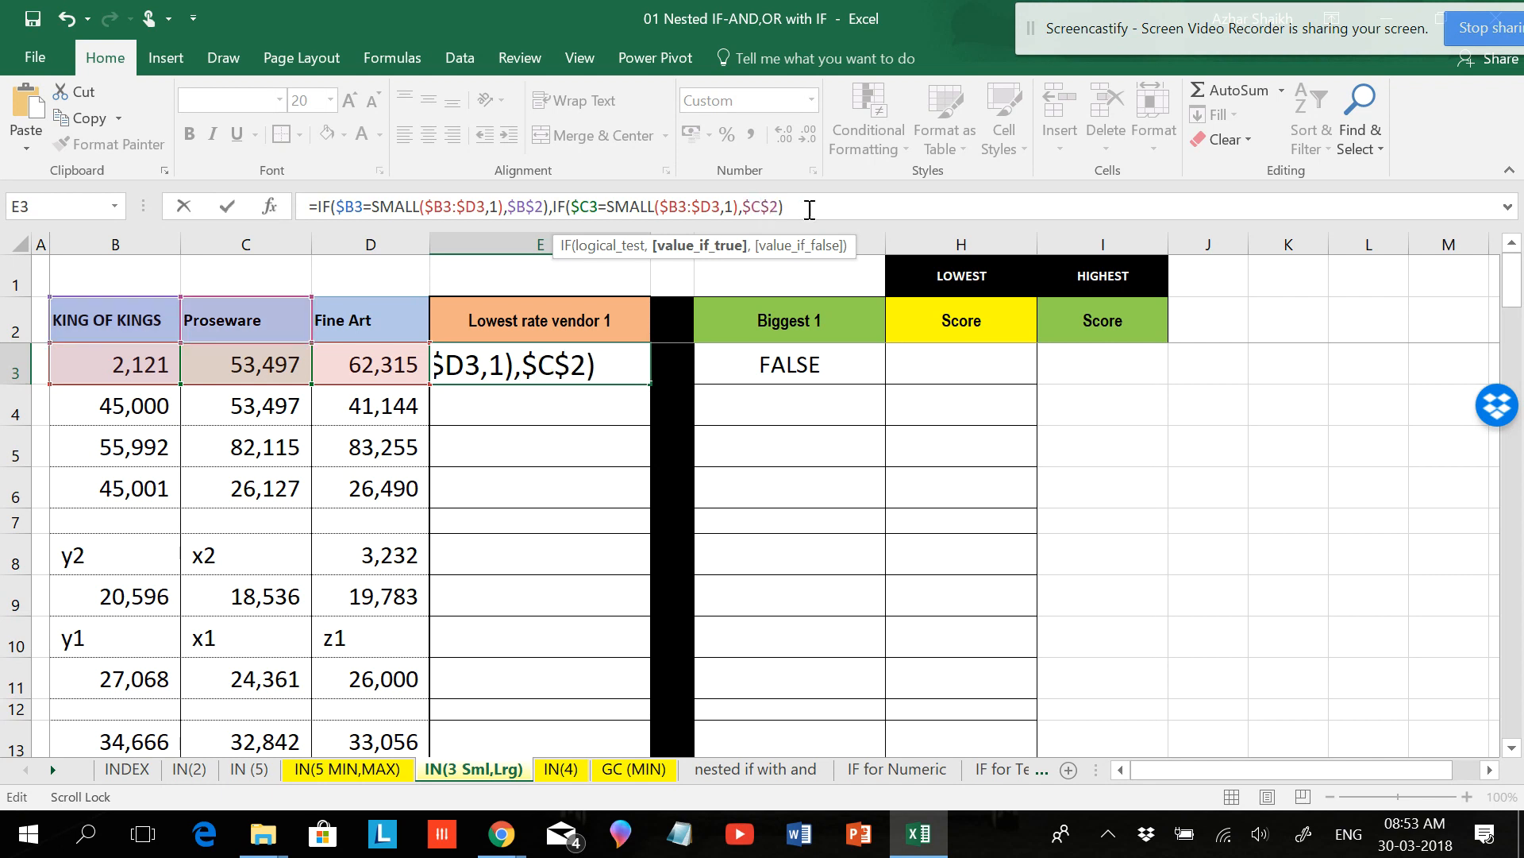
{"action": "key", "text": "Return"}
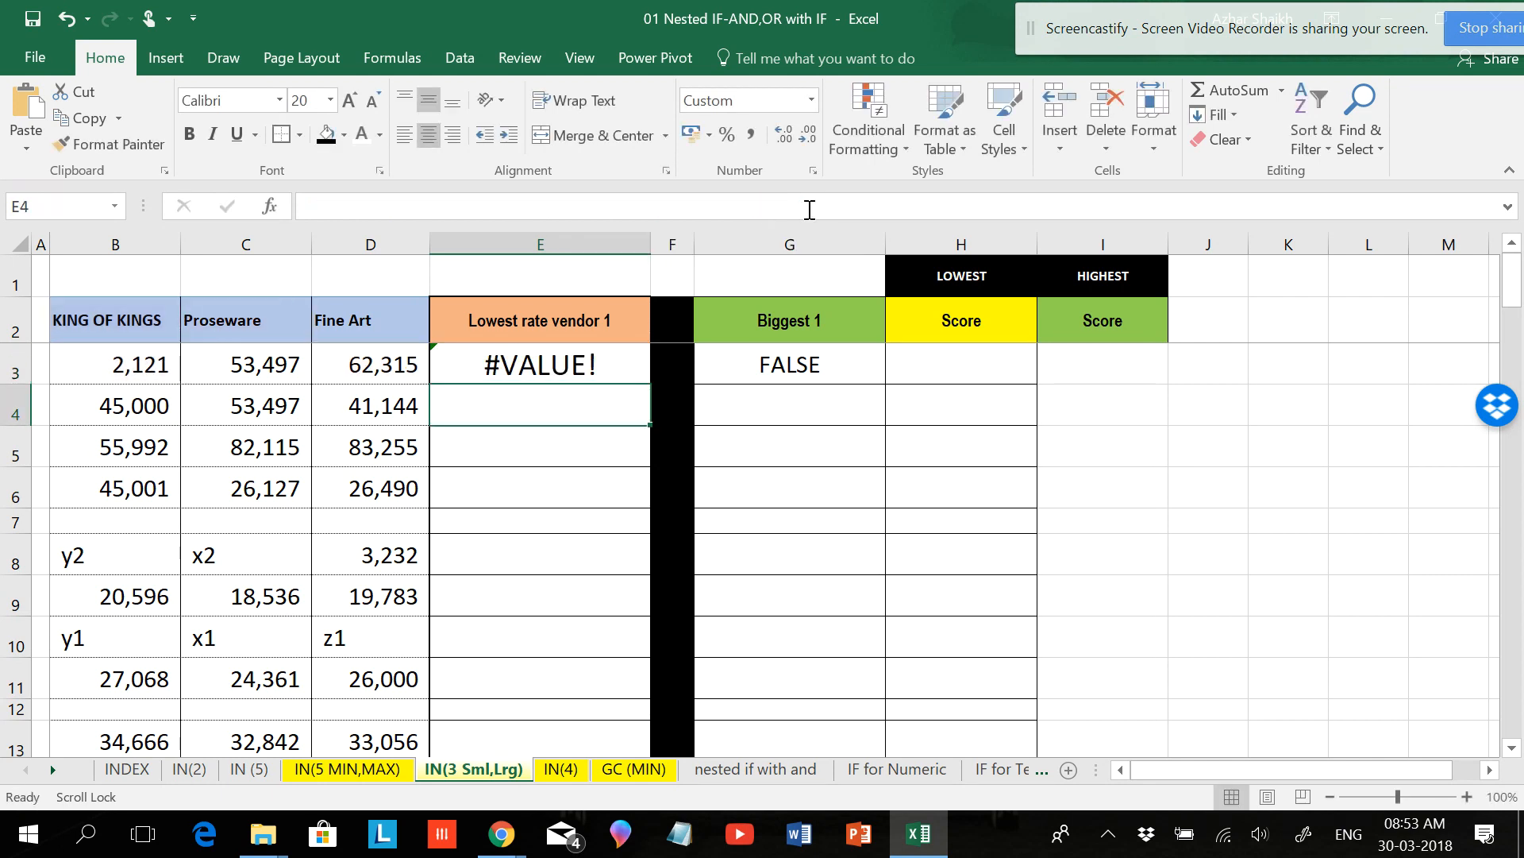
- Append a third IF to the E3 formula that starts its test with the column-locked reference, as ,IF($D3=
{"action": "left_click", "coordinate": [560, 375]}
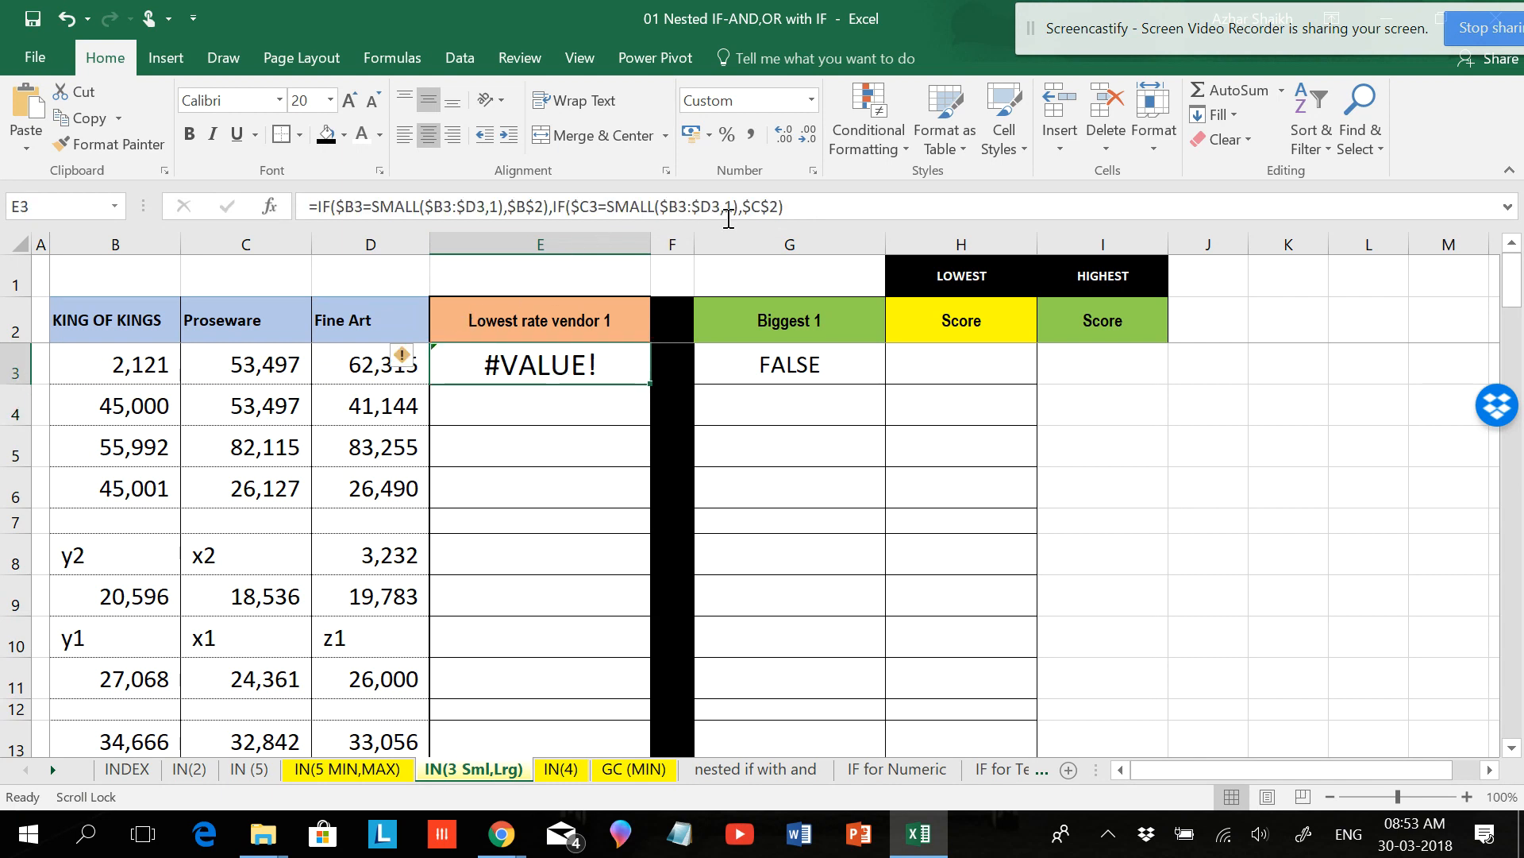
{"action": "left_click", "coordinate": [809, 206]}
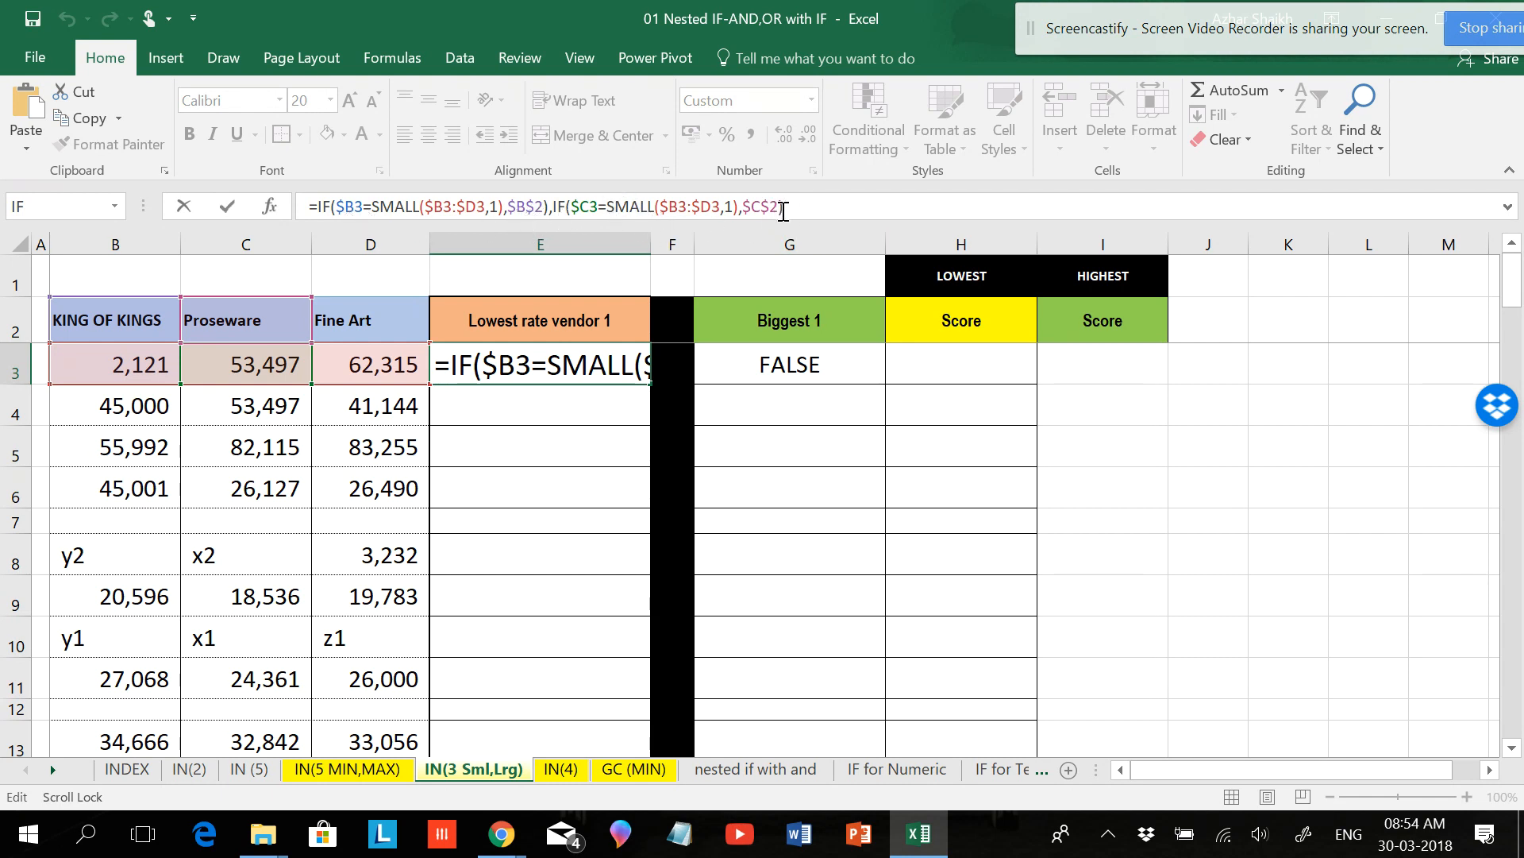
{"action": "type", "text": ","}
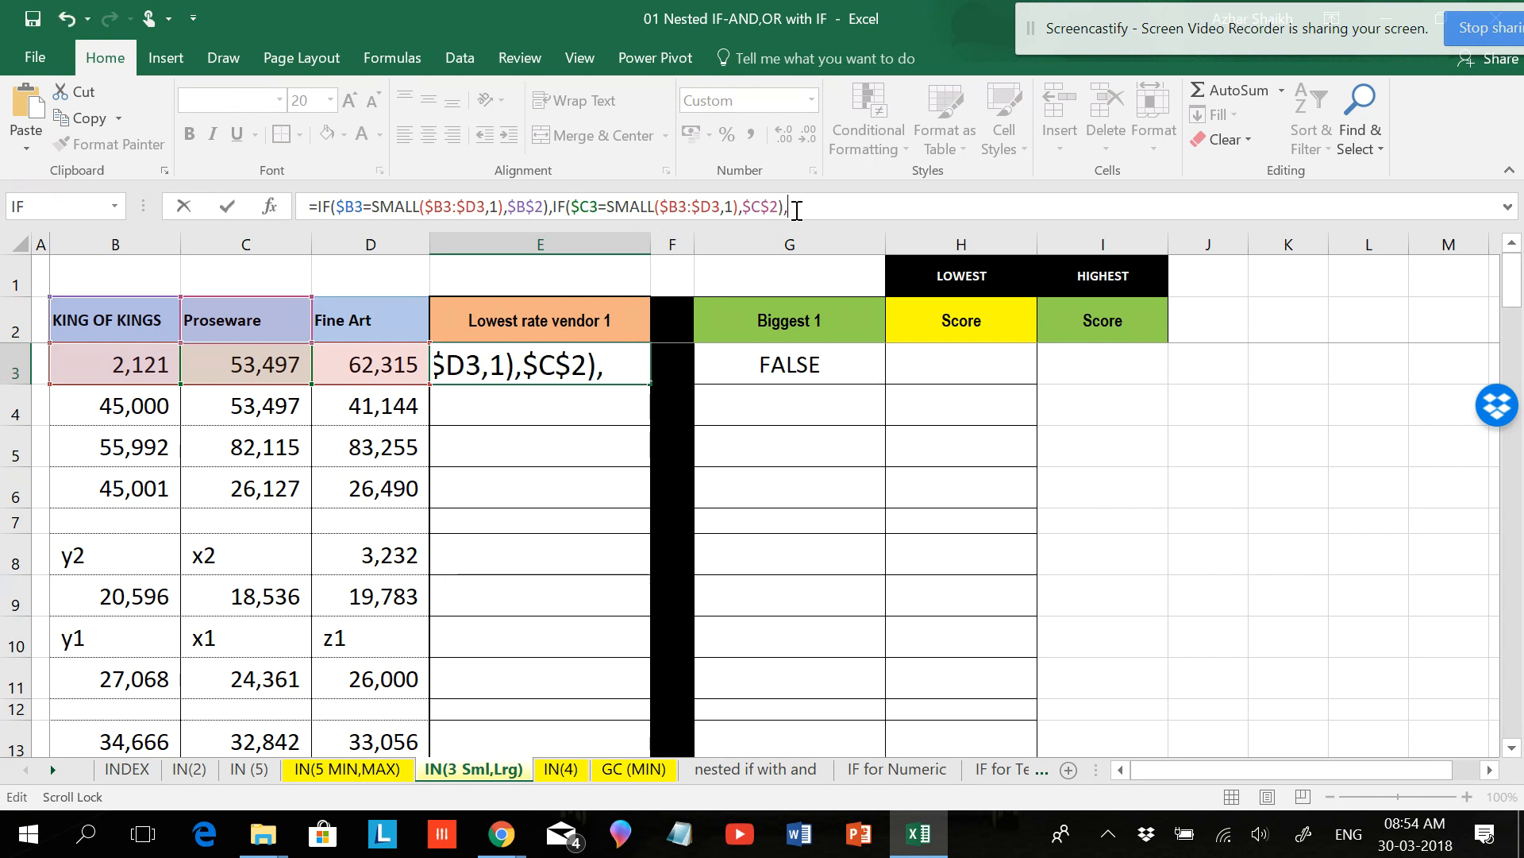
{"action": "type", "text": "IF("}
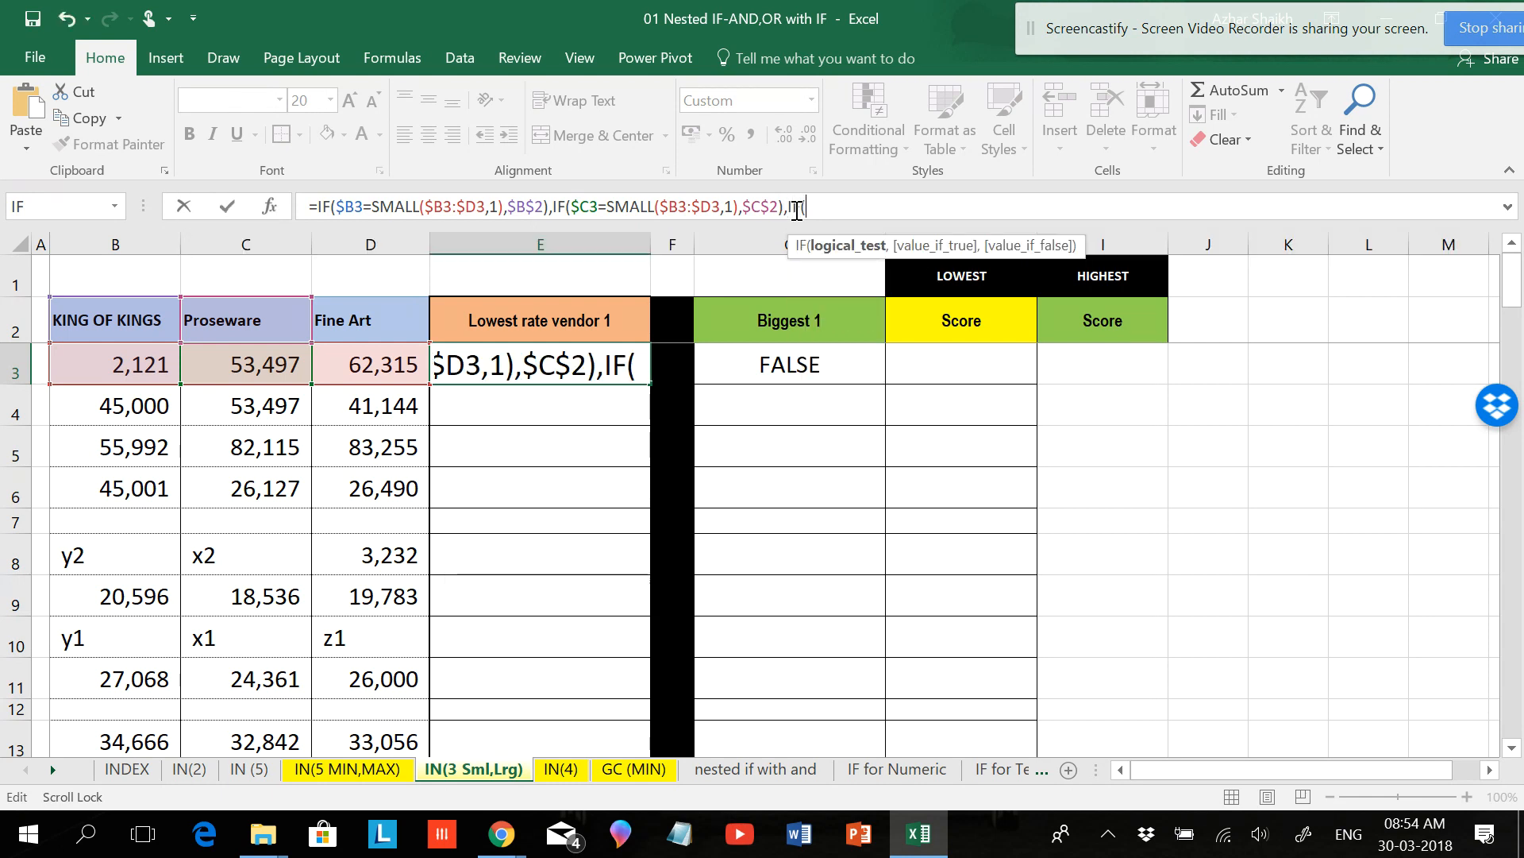
{"action": "left_click", "coordinate": [386, 362]}
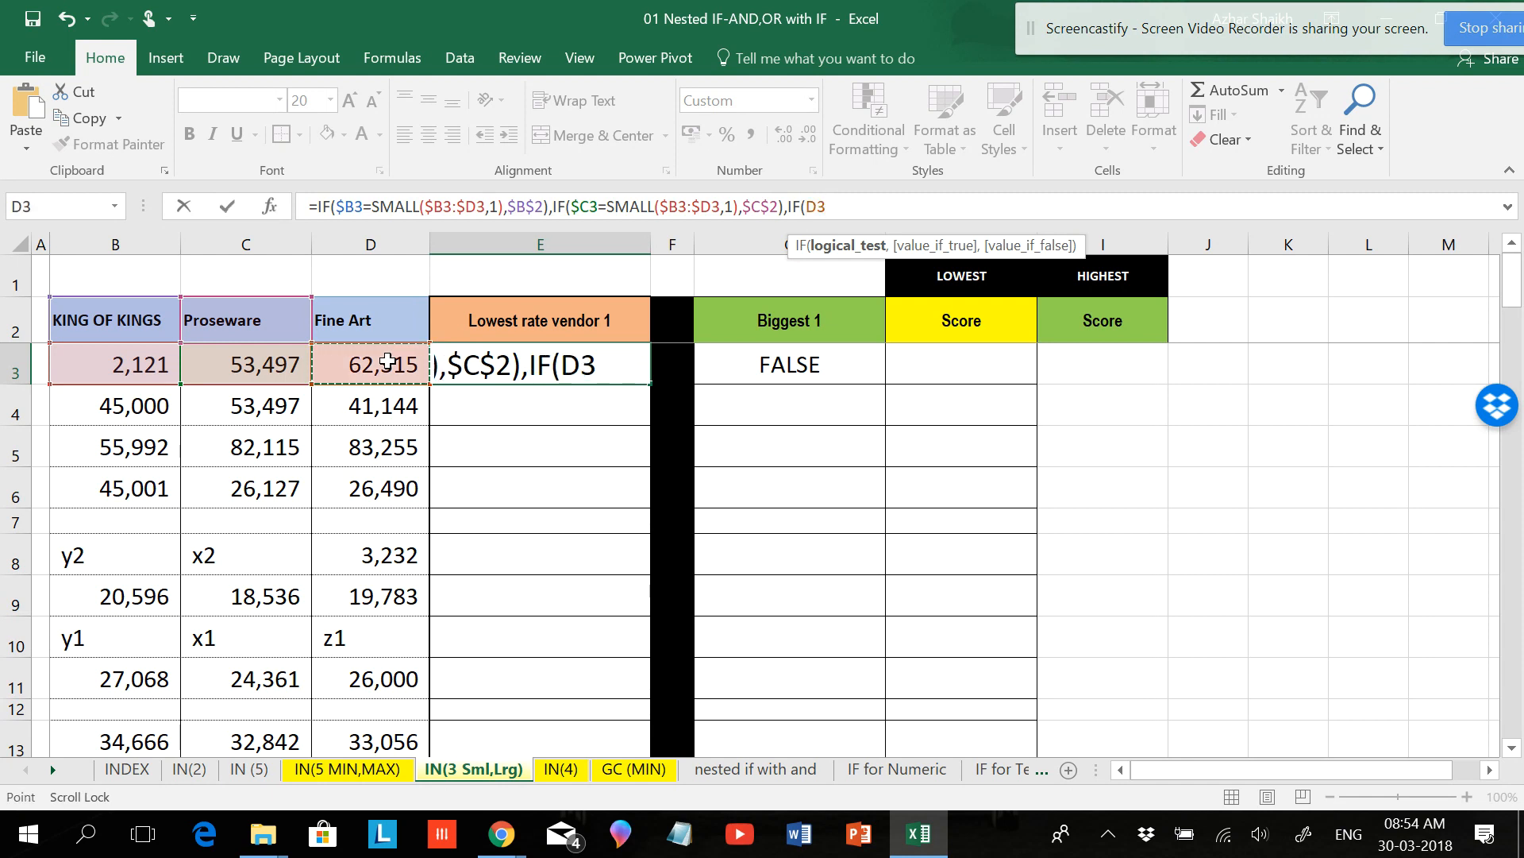
{"action": "key", "text": "F4"}
{"action": "key", "text": "F4"}
{"action": "key", "text": "F4"}
{"action": "type", "text": "="}
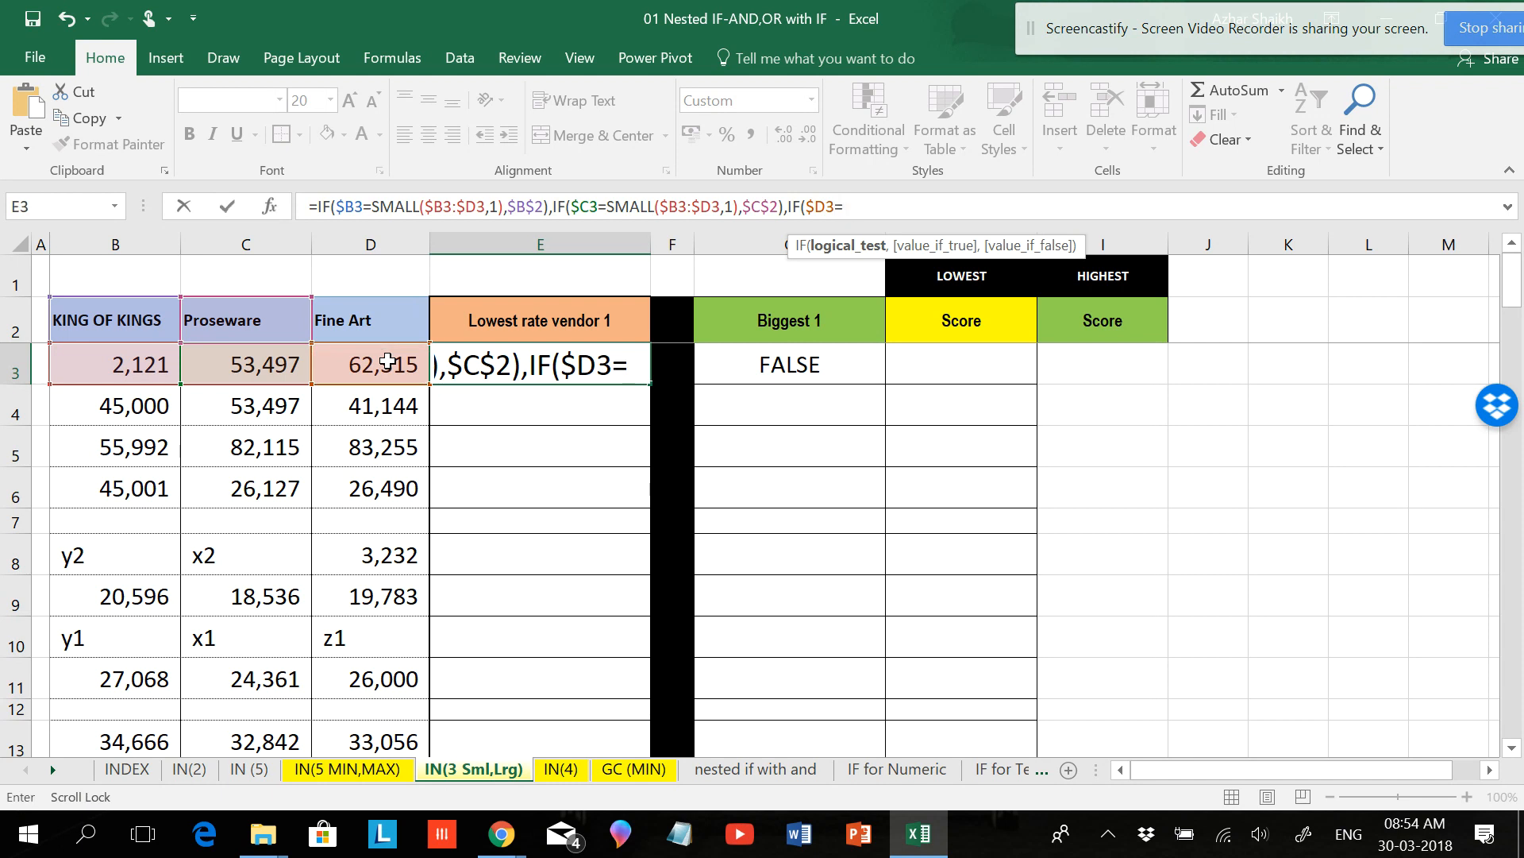
- Complete the third IF in E3 with the copied SMALL part, change its returned header to $D$2, and enter the formula
{"action": "key", "text": "ctrl+v"}
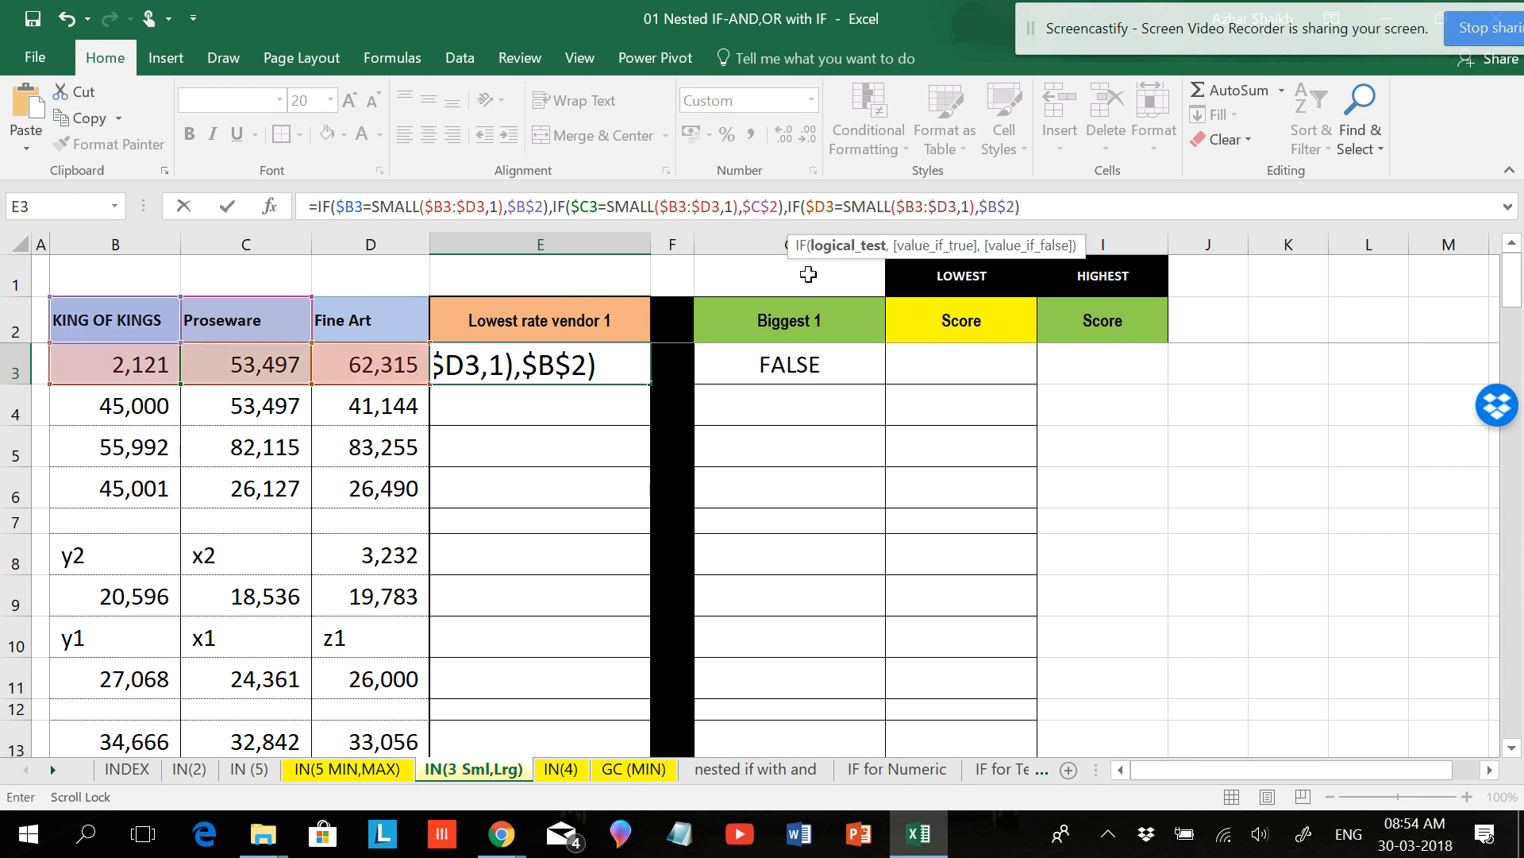
{"action": "left_click_drag", "start_coordinate": [988, 206], "coordinate": [1016, 206]}
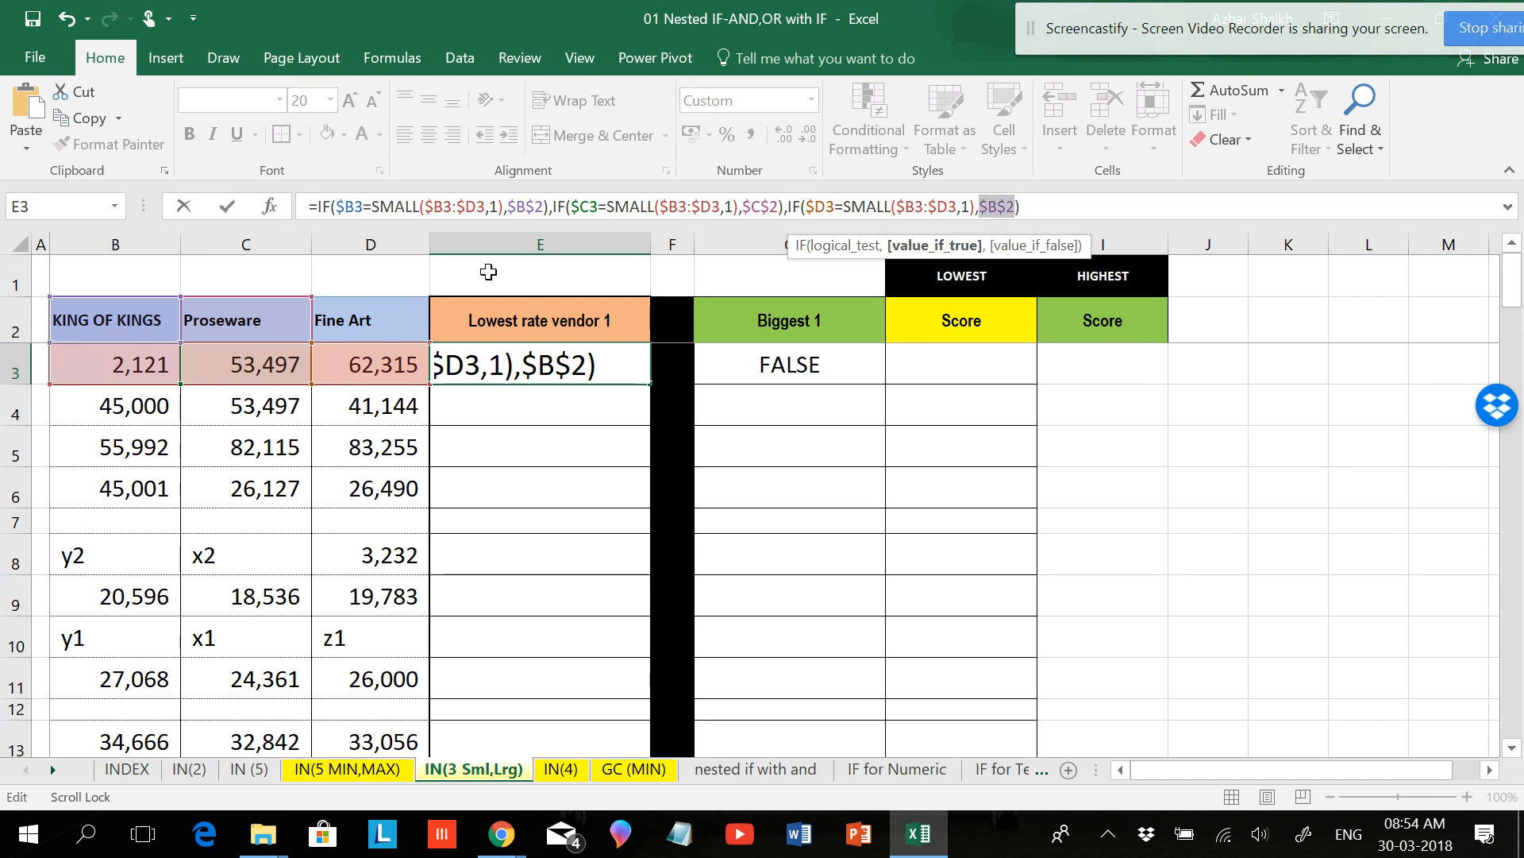
{"action": "left_click", "coordinate": [405, 310]}
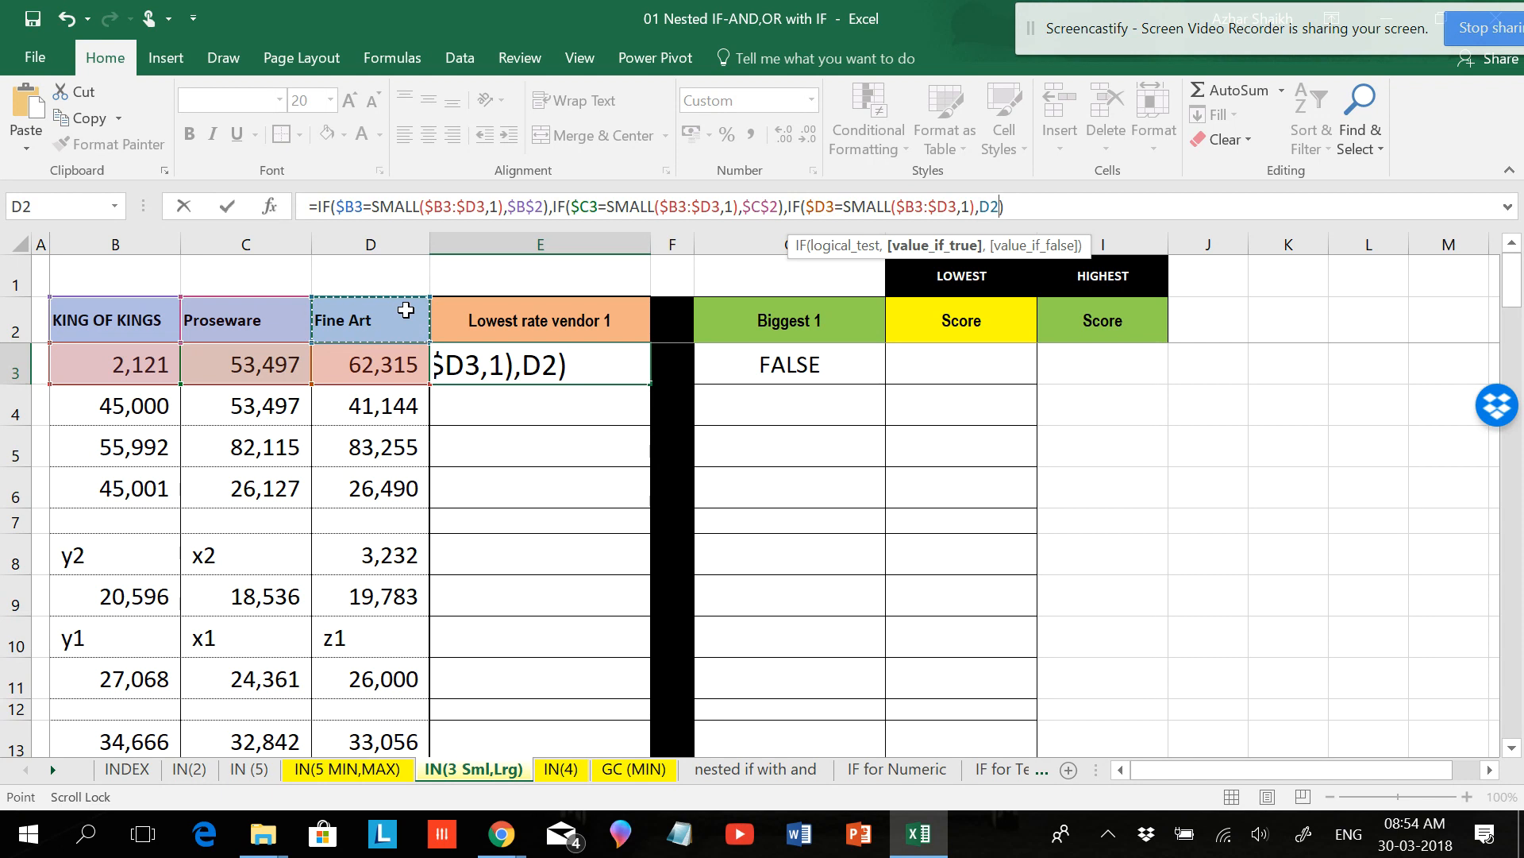
{"action": "key", "text": "F4"}
{"action": "key", "text": "F4"}
{"action": "key", "text": "F4"}
{"action": "key", "text": "F4"}
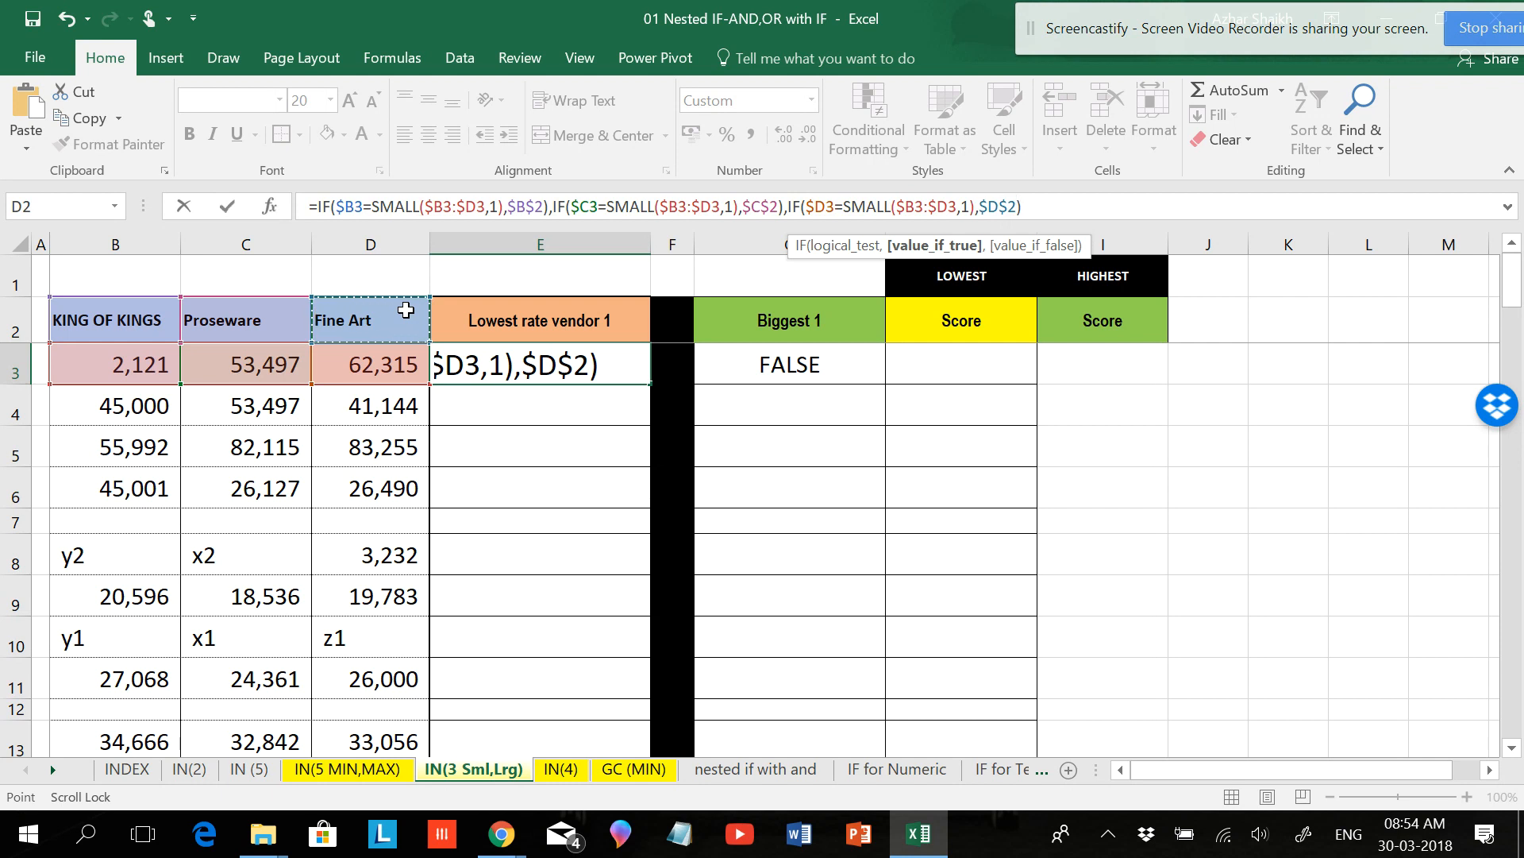
{"action": "left_click", "coordinate": [1056, 209]}
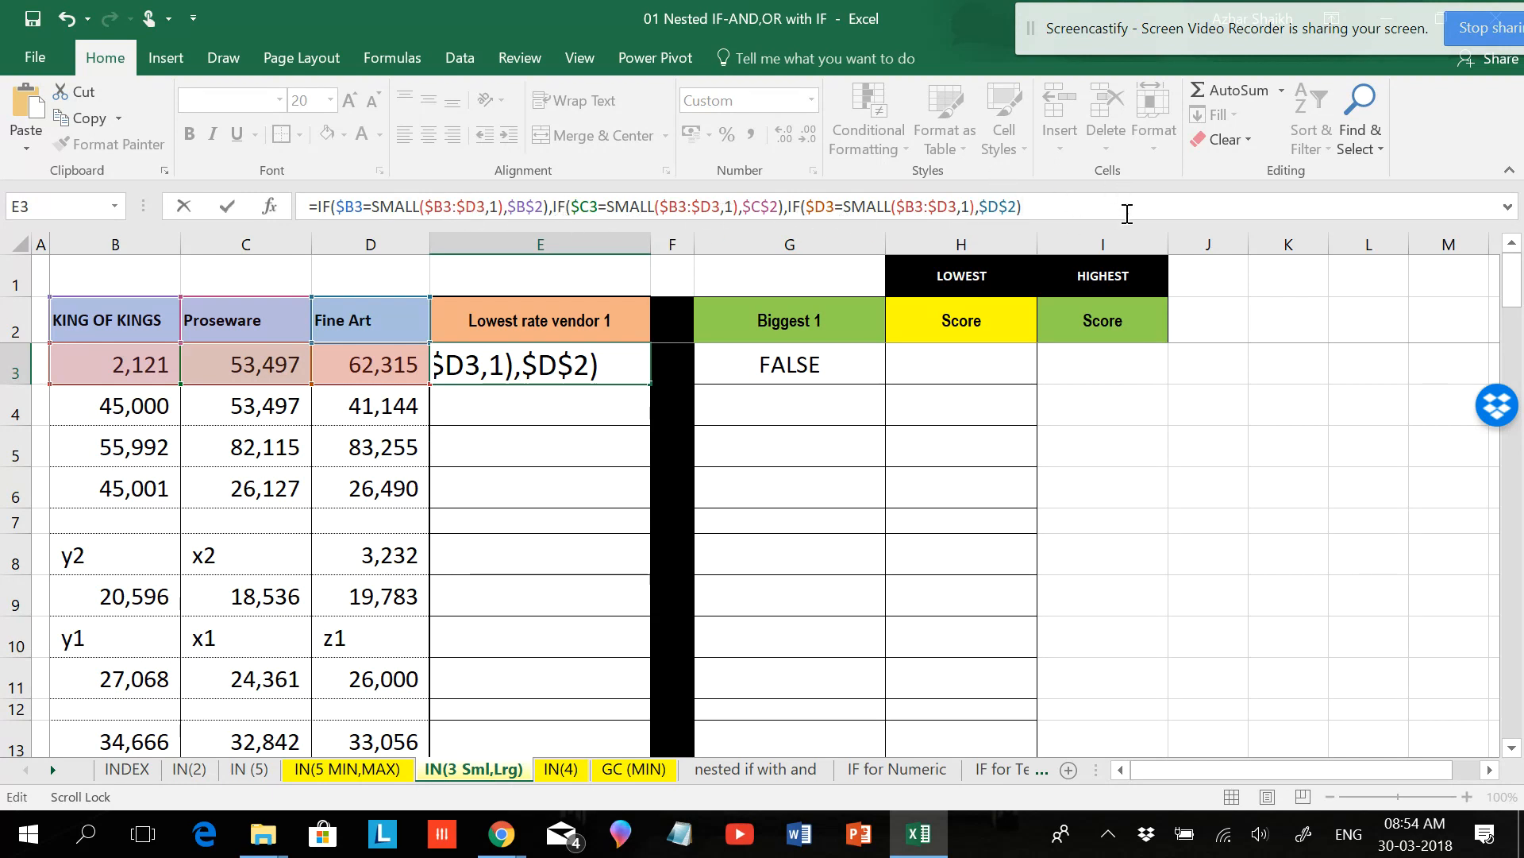
{"action": "key", "text": "Return"}
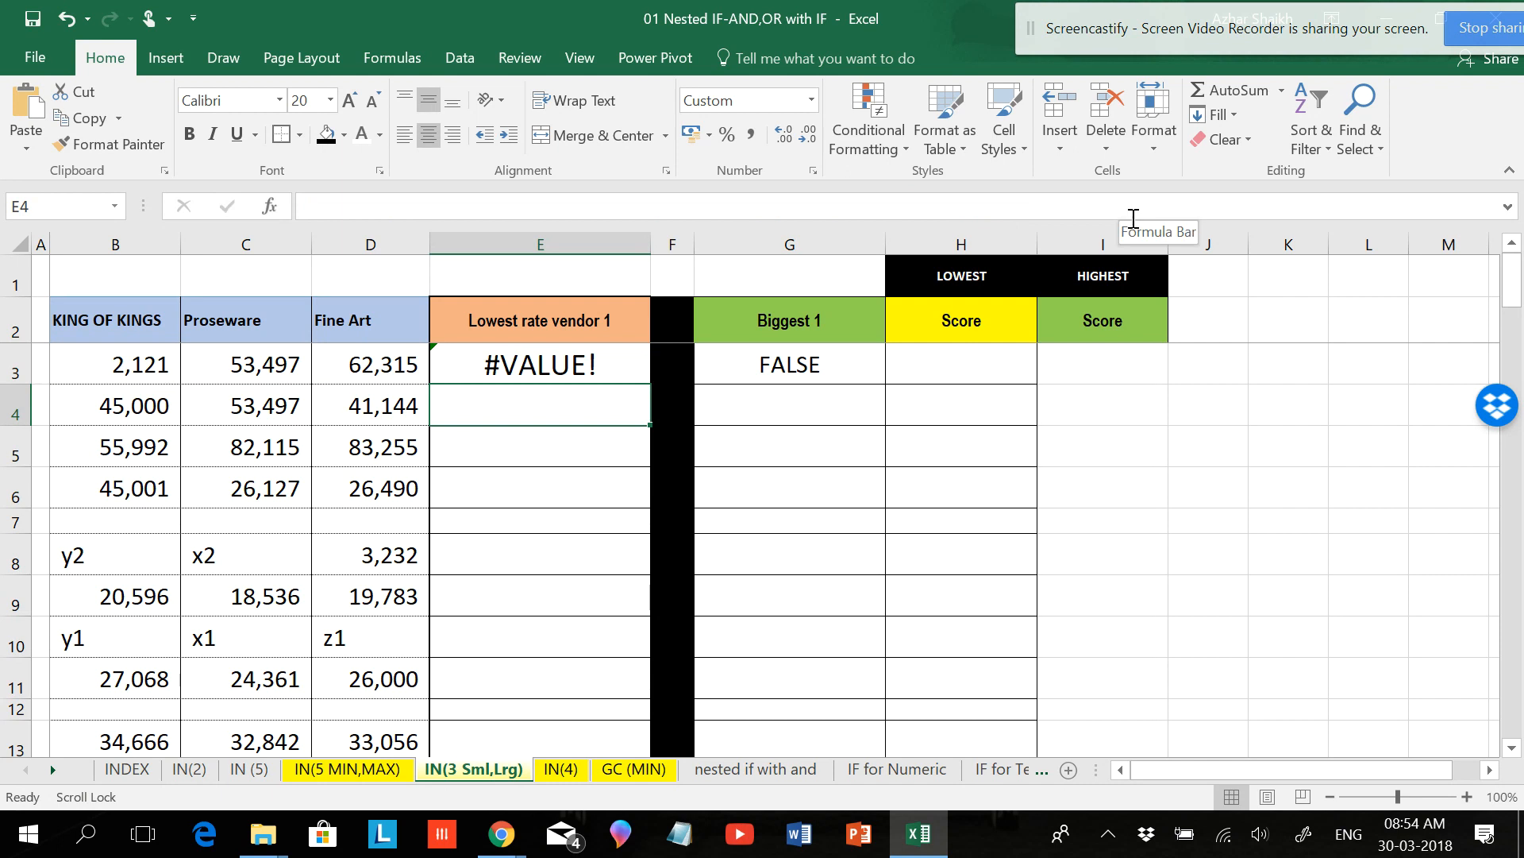
{"action": "left_click", "coordinate": [585, 363]}
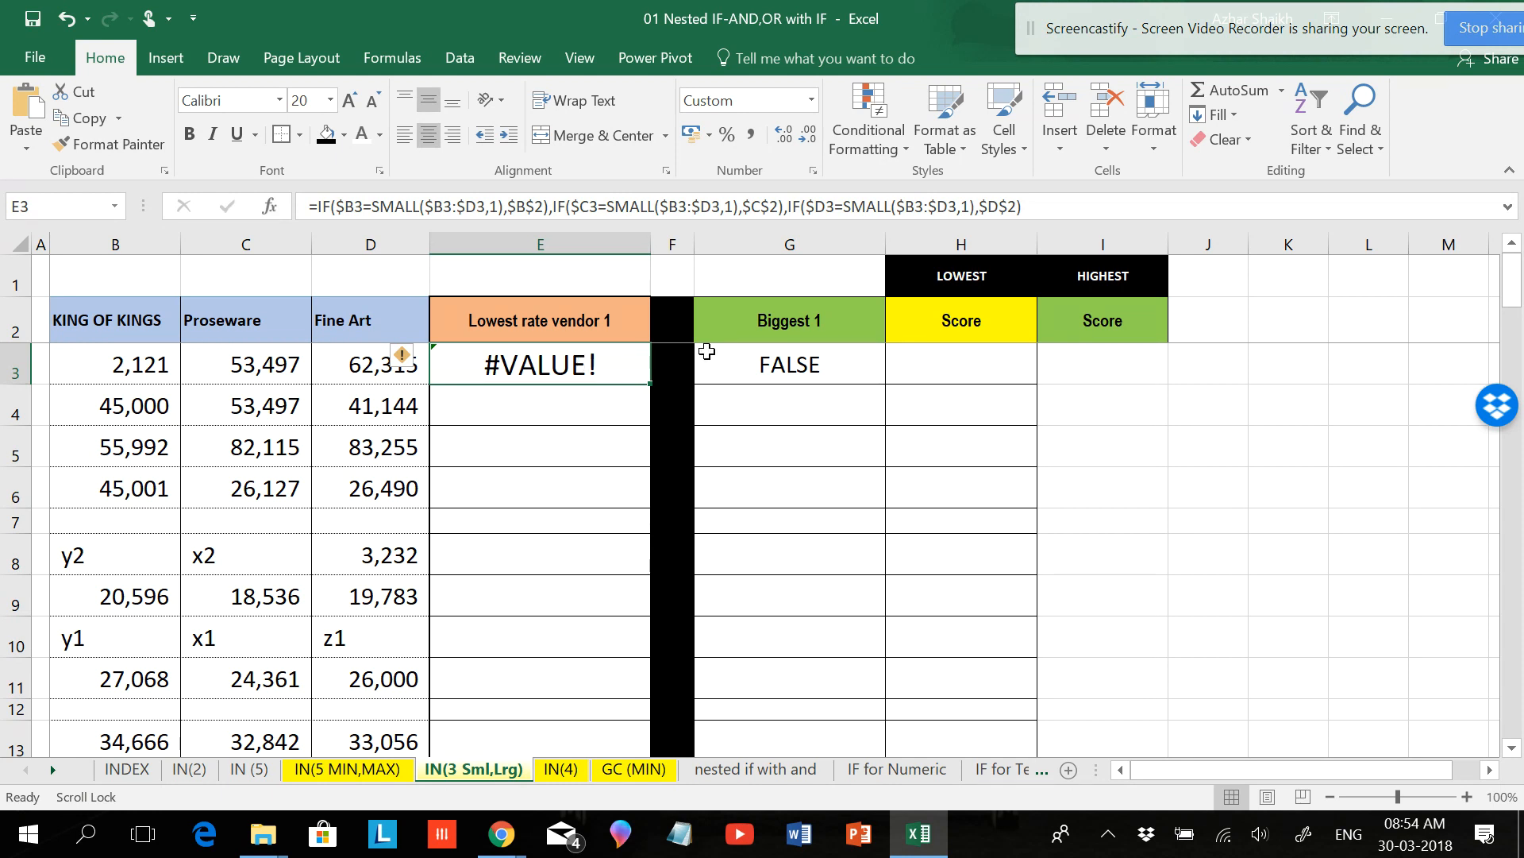
- Lock the column of the tested B3 reference in the G3 formula, making it $B3
{"action": "left_click", "coordinate": [773, 365]}
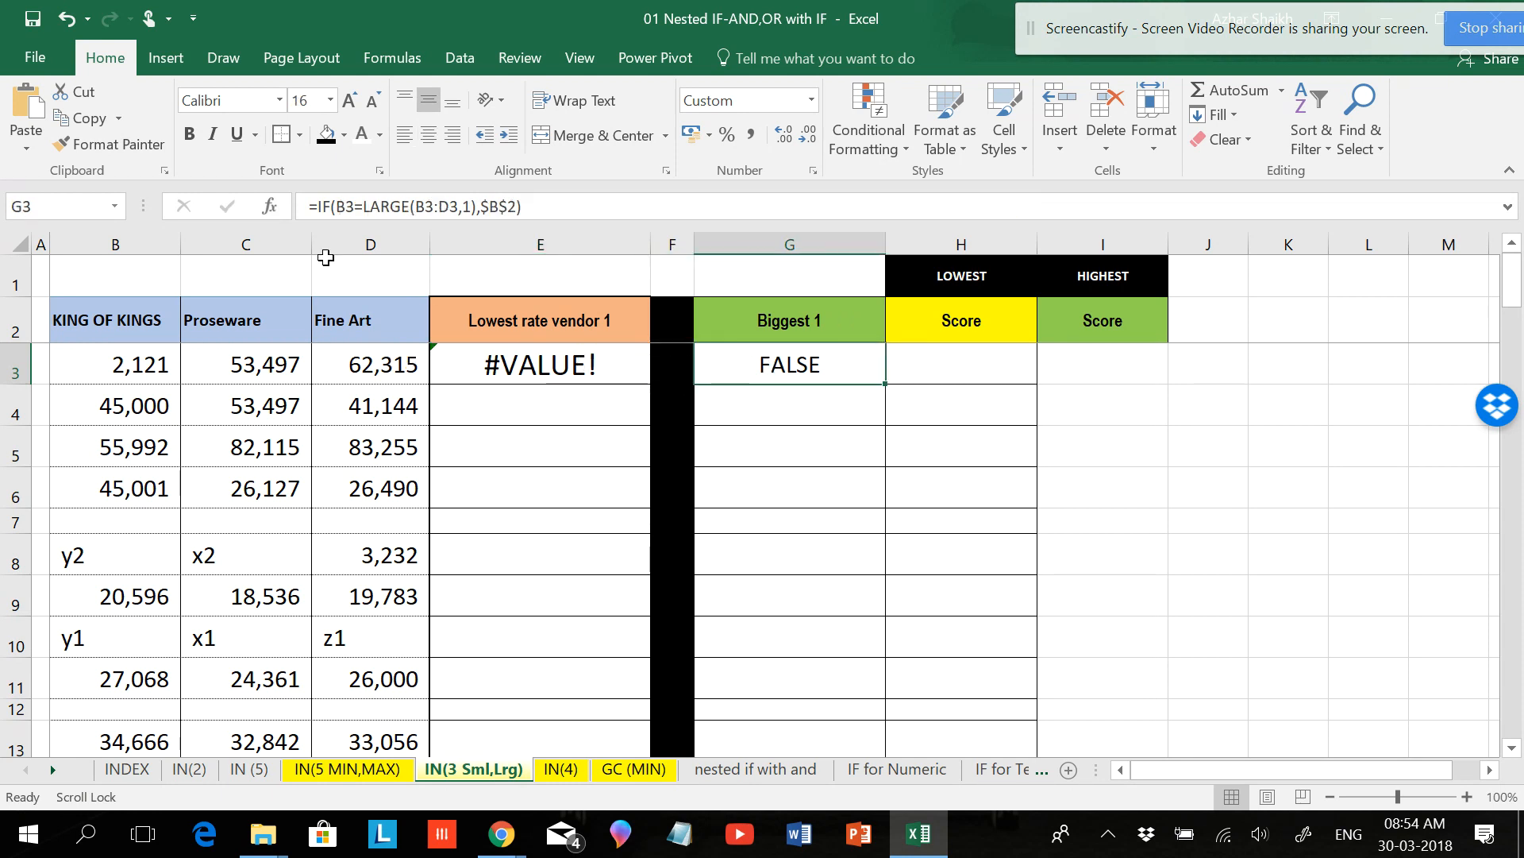
{"action": "left_click", "coordinate": [342, 207]}
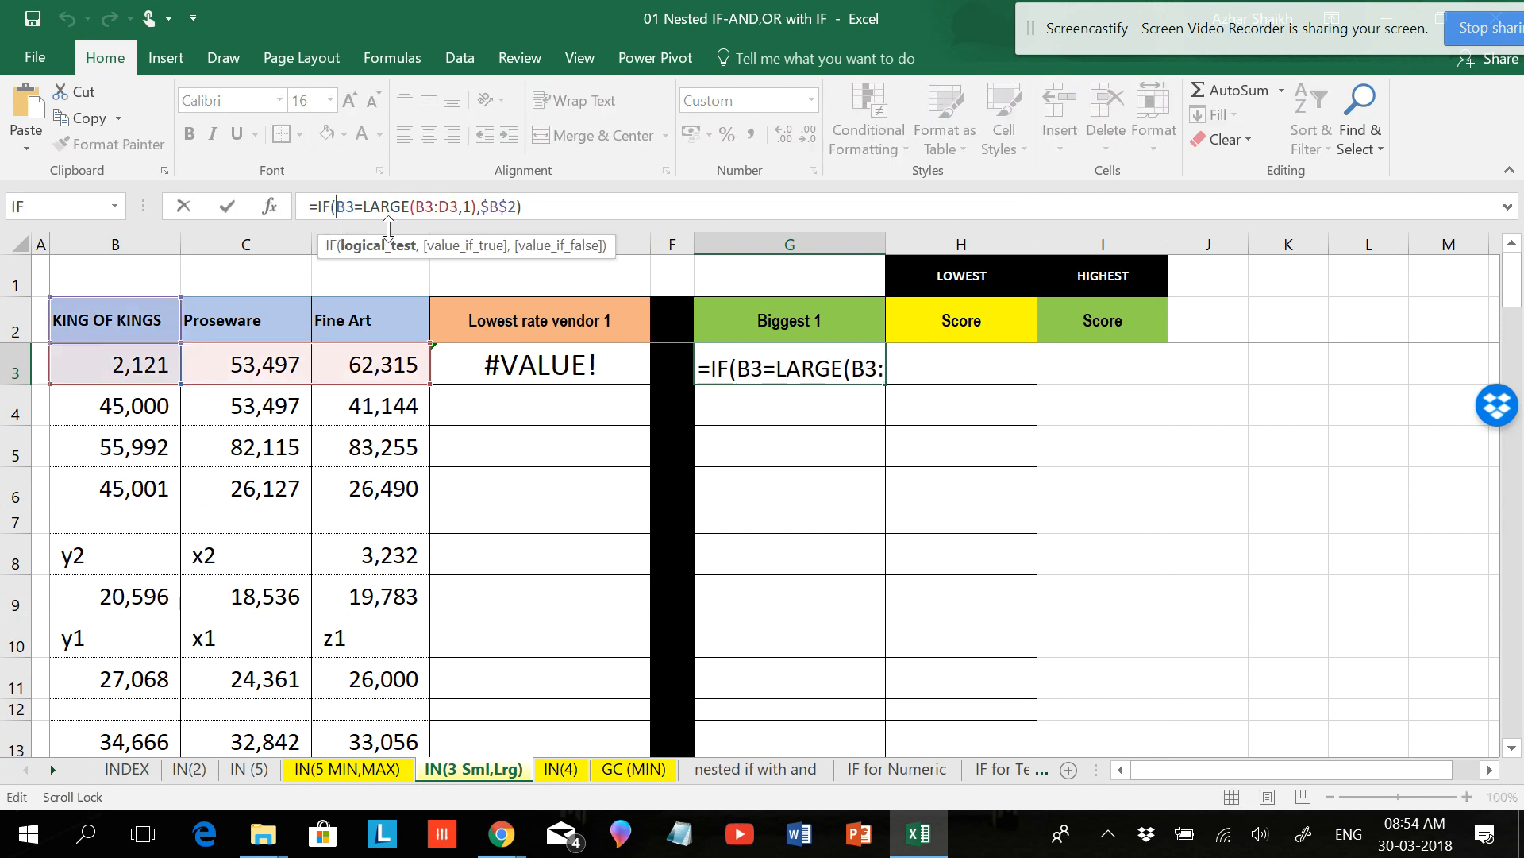
{"action": "key", "text": "F4"}
{"action": "key", "text": "F4"}
{"action": "key", "text": "F4"}
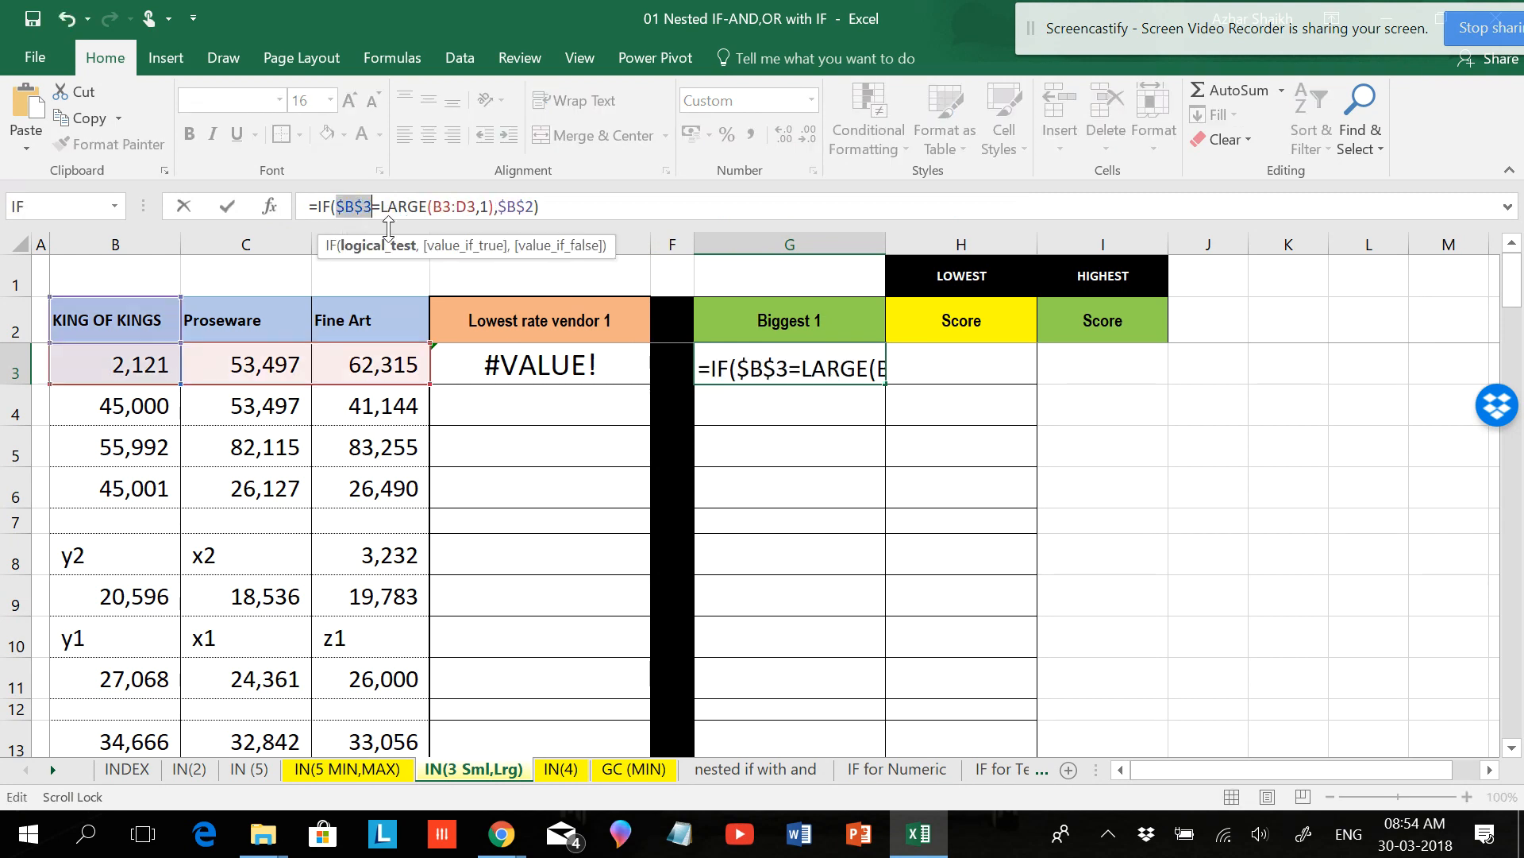
- Lock the columns of the LARGE range in the G3 formula as $B3:$D3
{"action": "left_click", "coordinate": [431, 207]}
{"action": "key", "text": "F4"}
{"action": "key", "text": "F4"}
{"action": "key", "text": "F4"}
{"action": "left_click", "coordinate": [470, 206]}
{"action": "key", "text": "F4"}
{"action": "key", "text": "F4"}
{"action": "key", "text": "F4"}
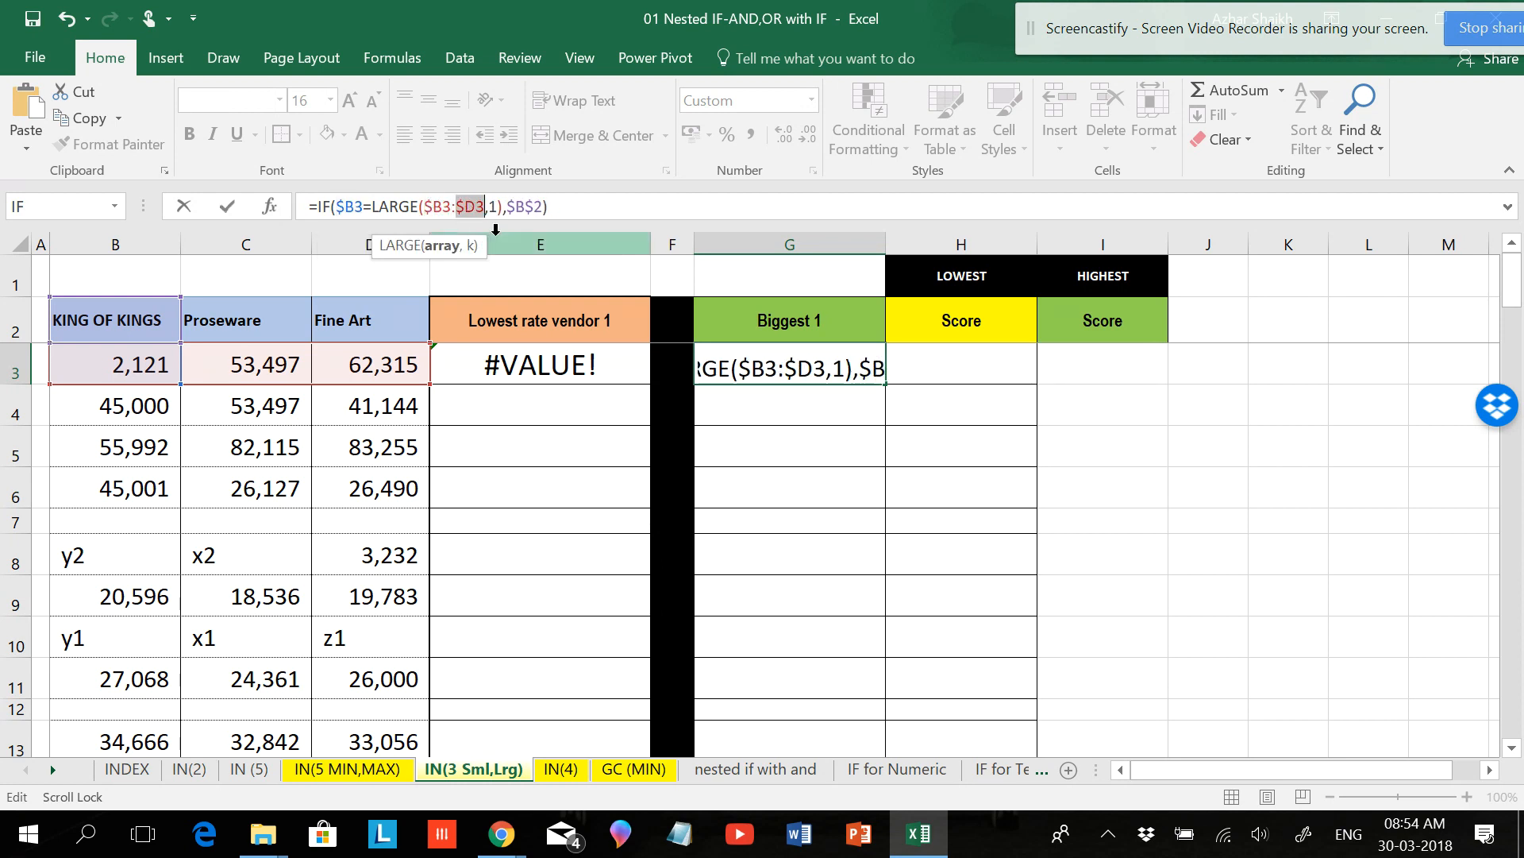
- Append a second IF to the G3 formula that tests C3 against the copied LARGE($B3:$D3,1) part and returns $C$2
{"action": "left_click", "coordinate": [557, 208]}
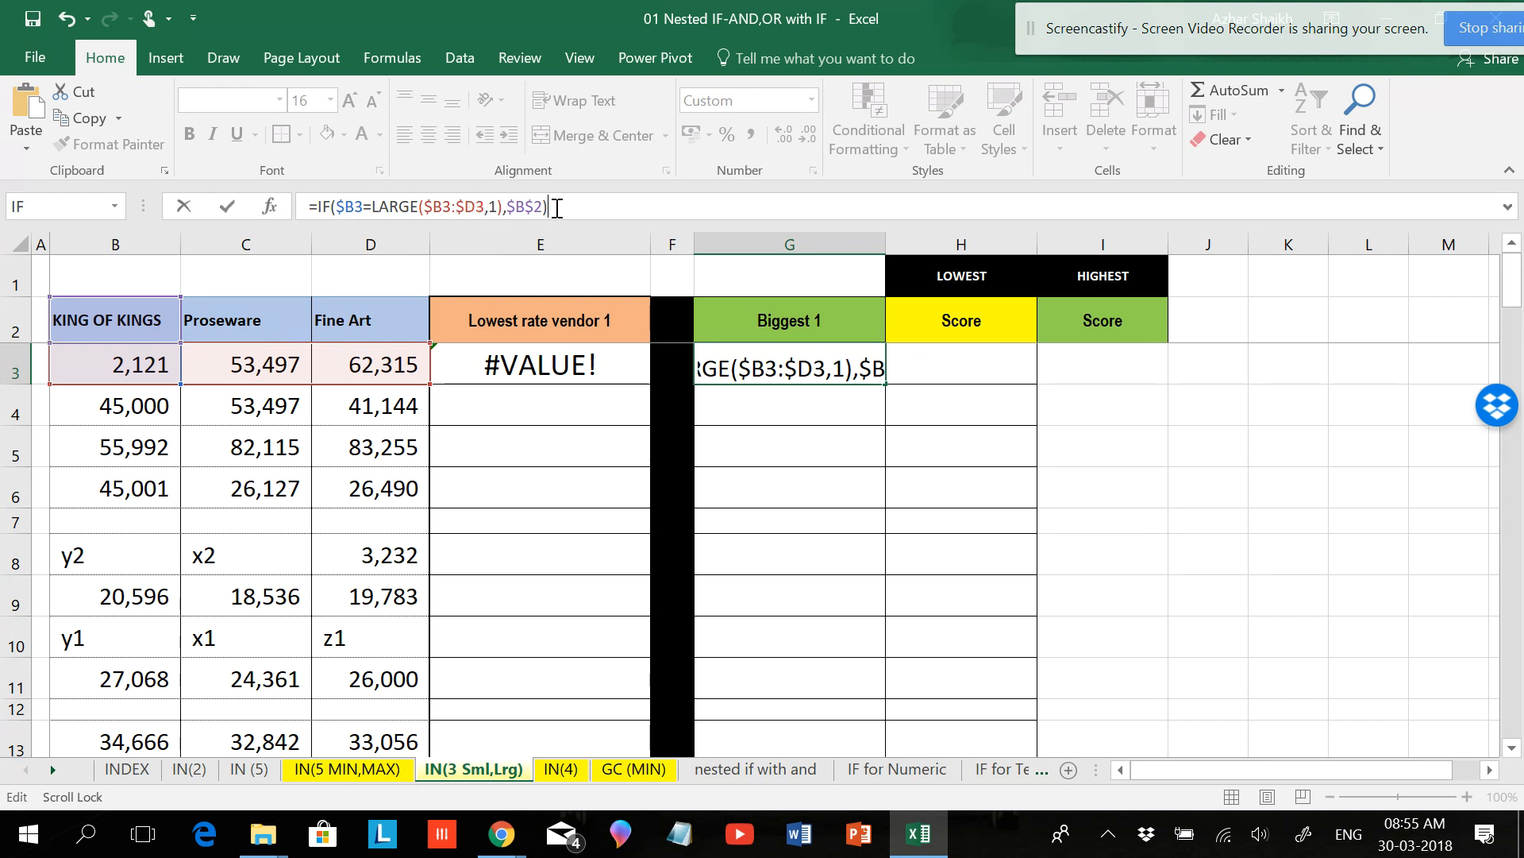
{"action": "left_click_drag", "start_coordinate": [558, 208], "coordinate": [375, 208]}
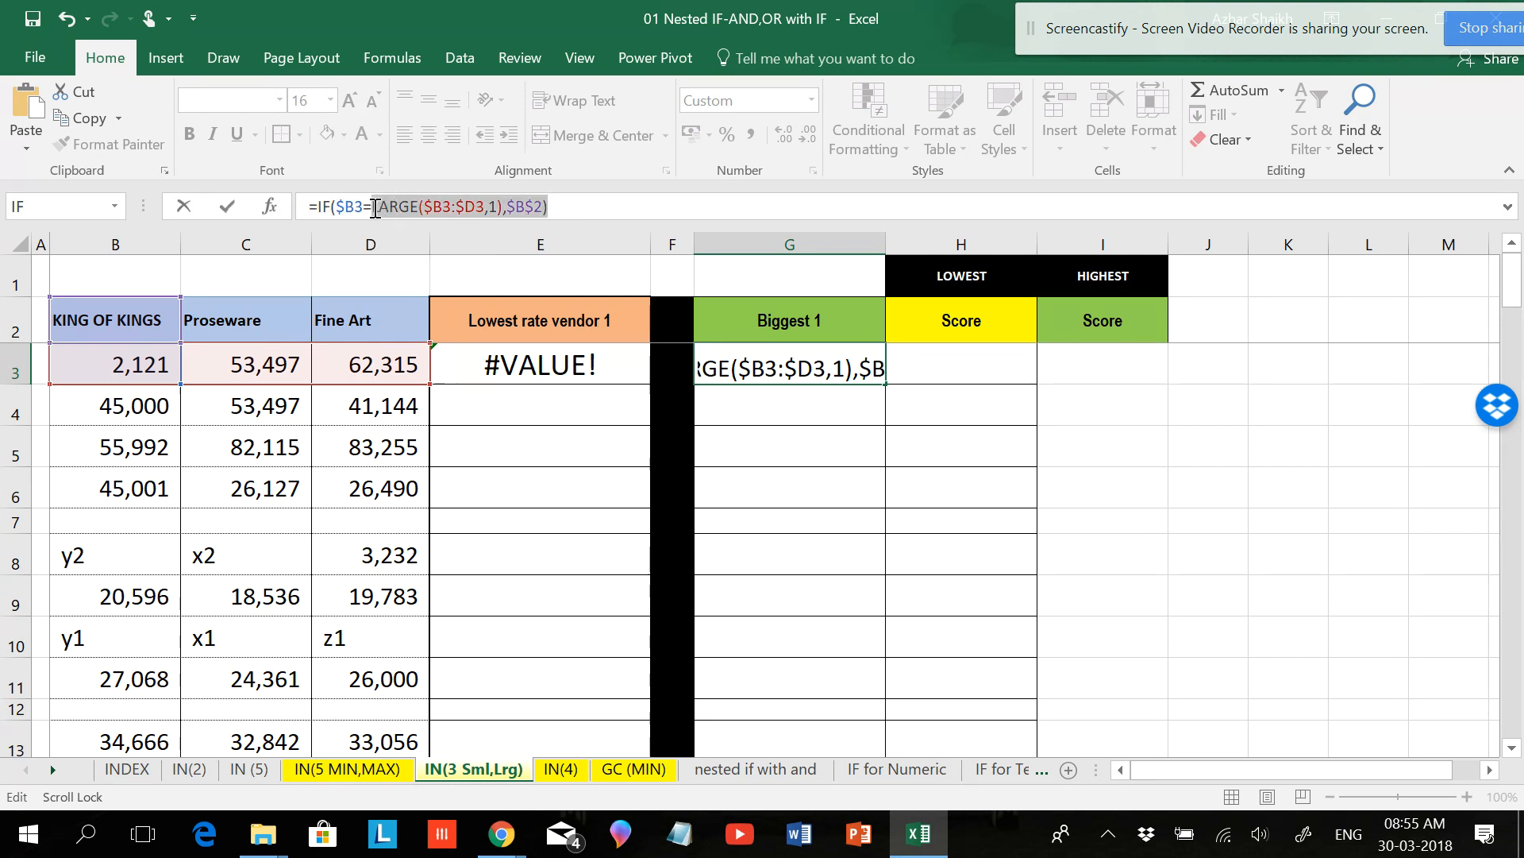
{"action": "left_click", "coordinate": [583, 212]}
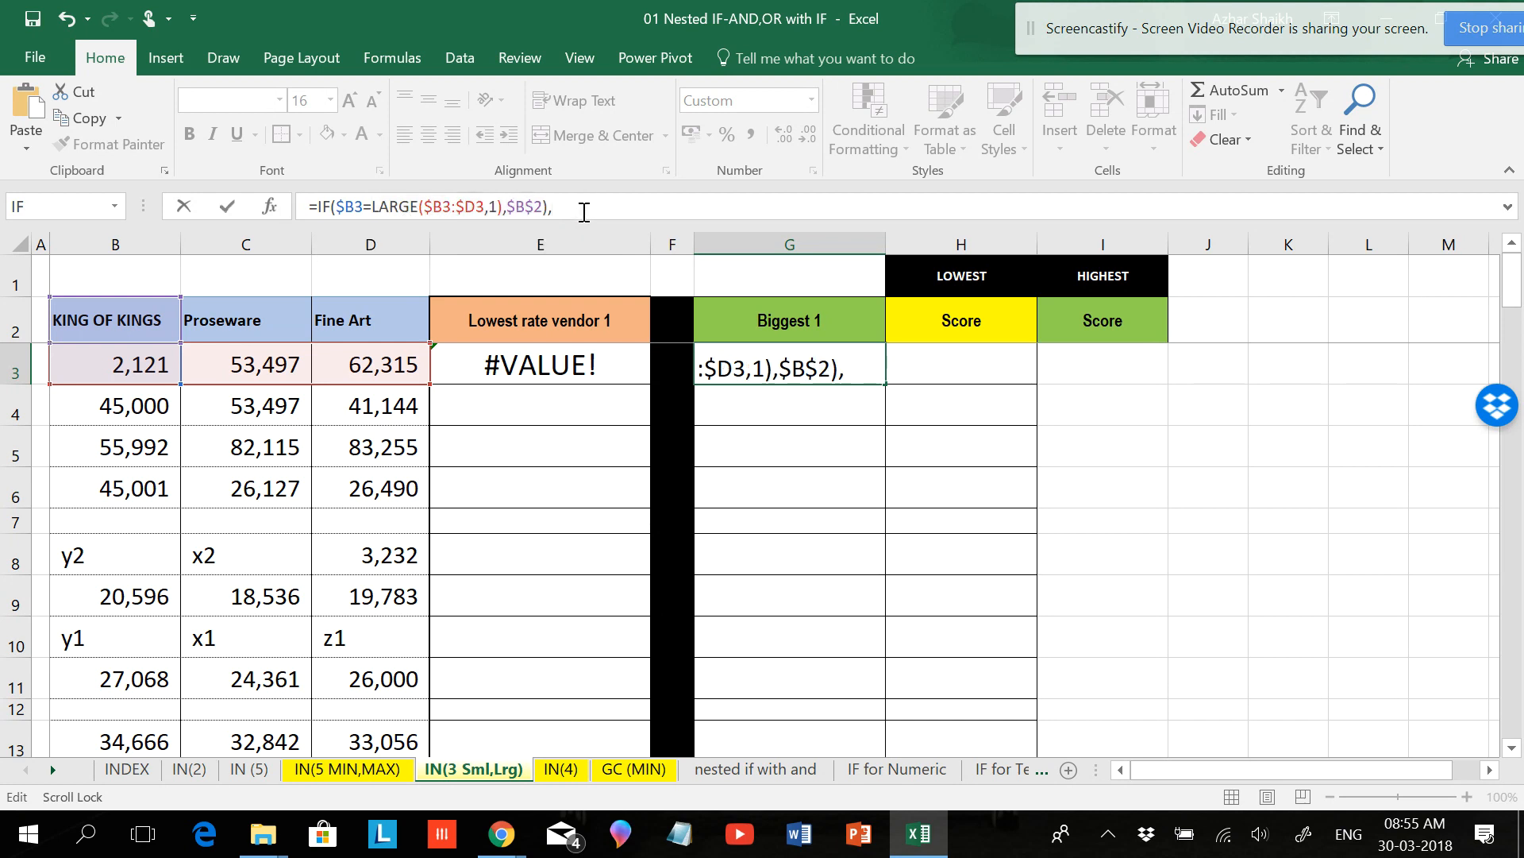
{"action": "type", "text": "IF("}
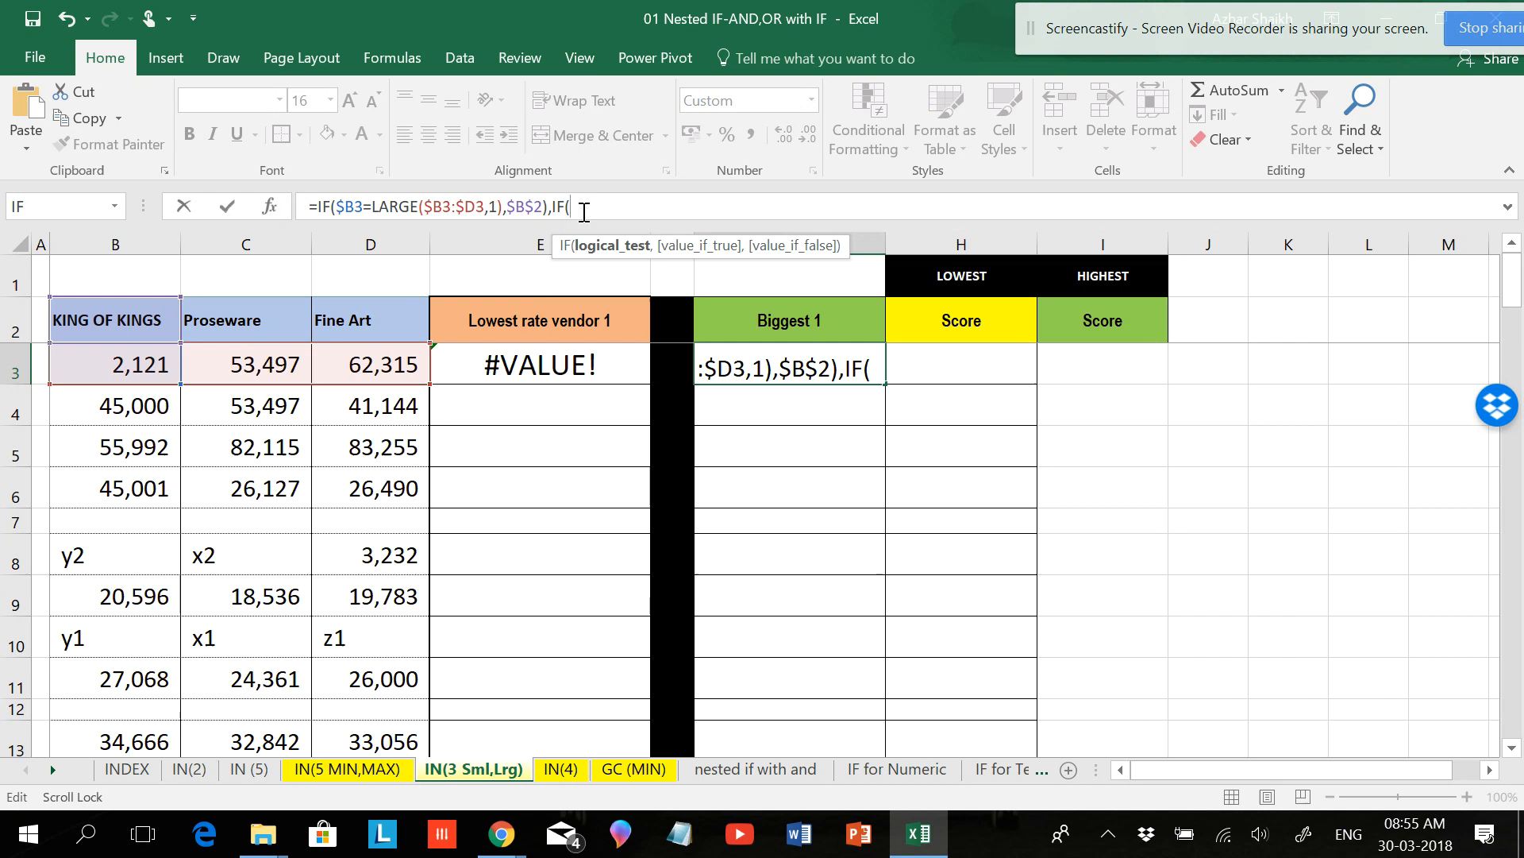
{"action": "left_click", "coordinate": [271, 364]}
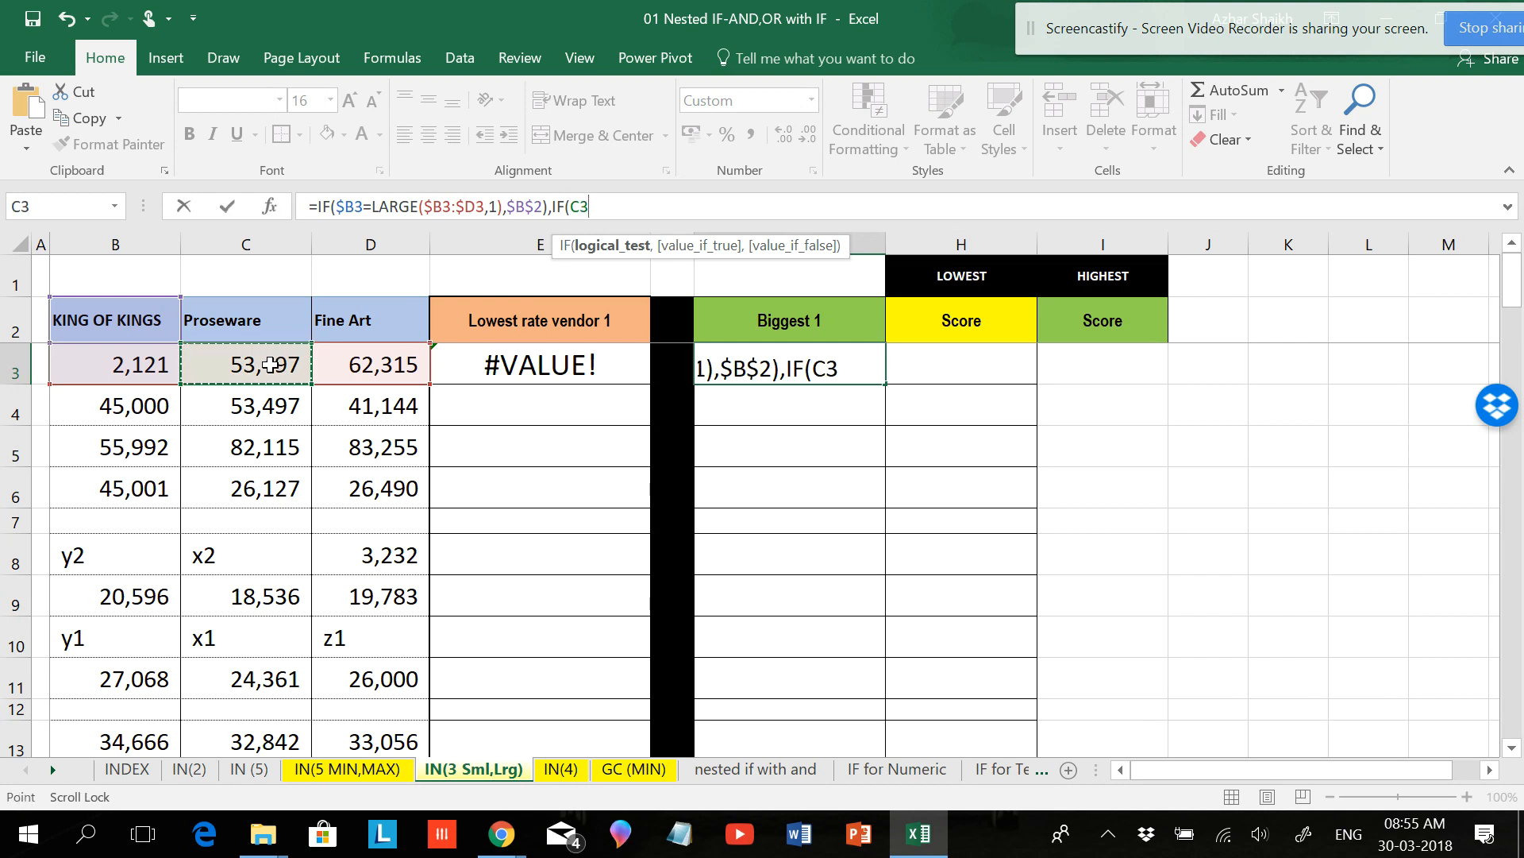
{"action": "type", "text": "="}
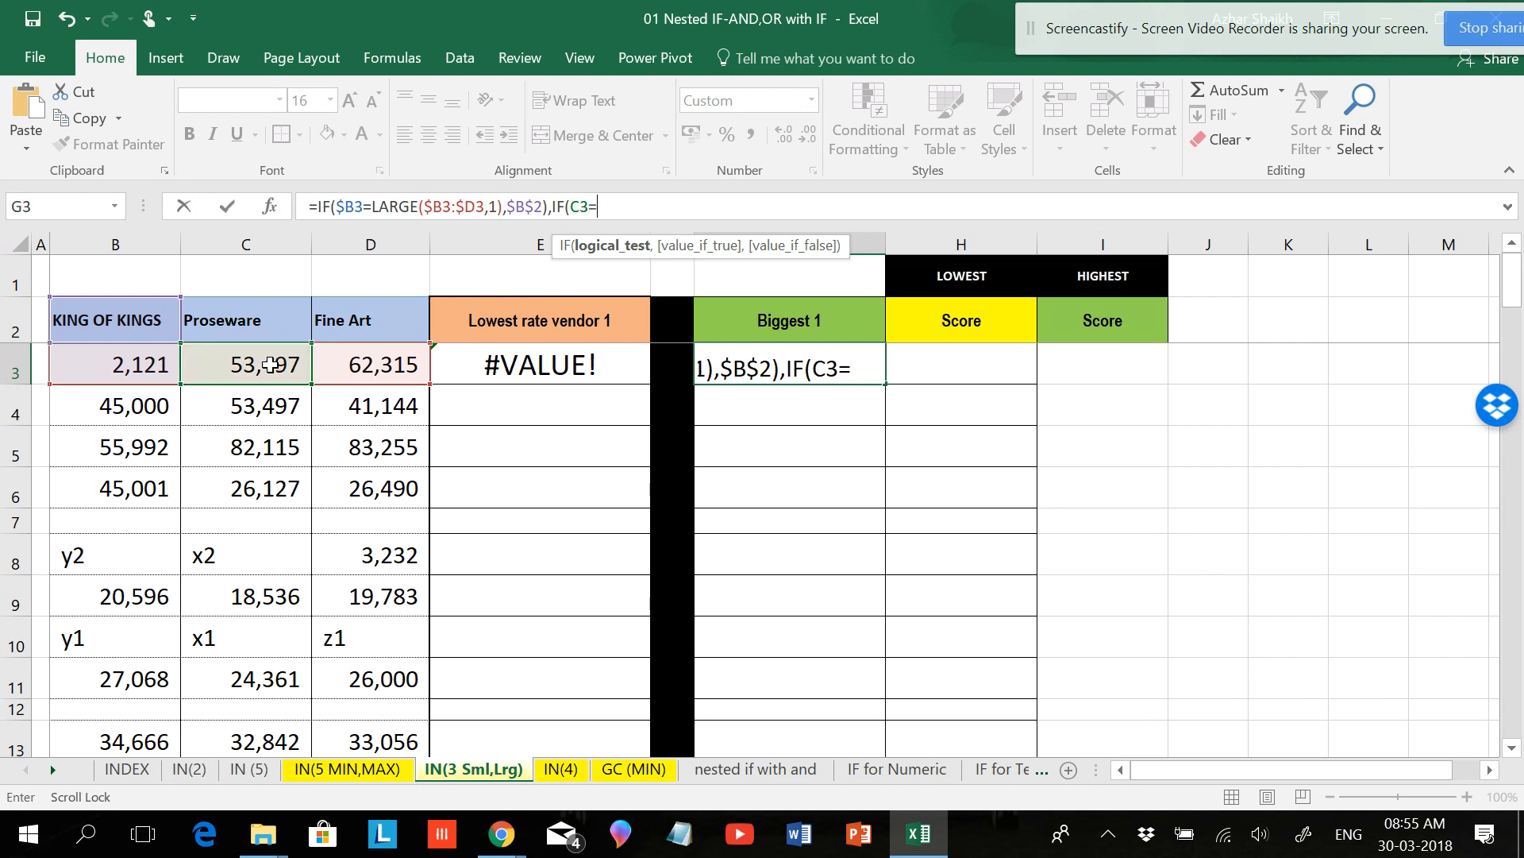
{"action": "key", "text": "ctrl+v"}
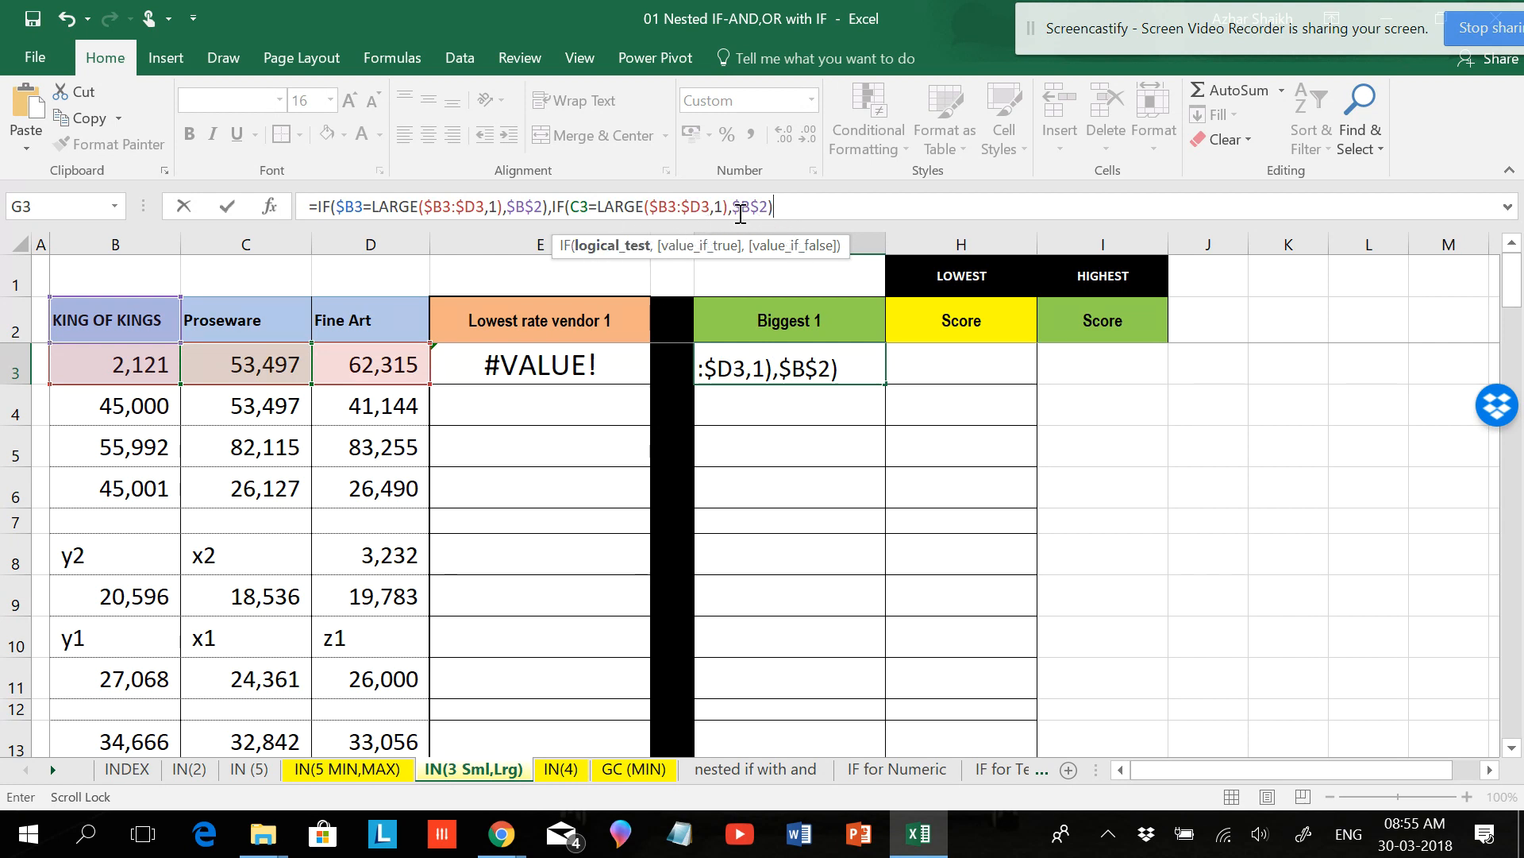
{"action": "left_click_drag", "start_coordinate": [744, 207], "coordinate": [751, 207]}
{"action": "type", "text": "C"}
- Append a third IF to the G3 formula that starts its test with D3, as ,IF(D3=
{"action": "left_click", "coordinate": [802, 206]}
{"action": "type", "text": ",IF"}
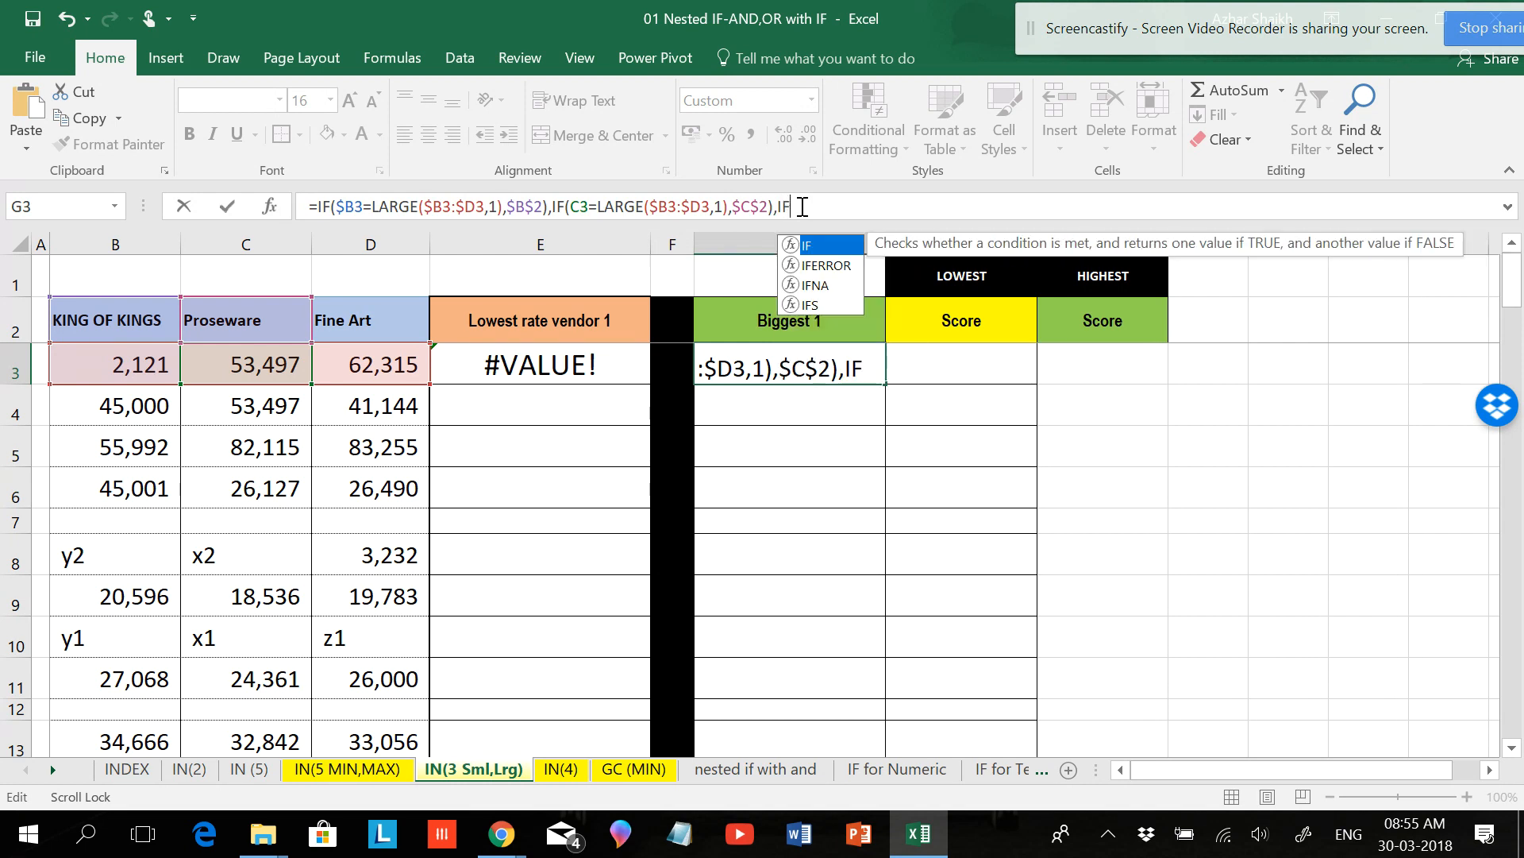
{"action": "type", "text": "("}
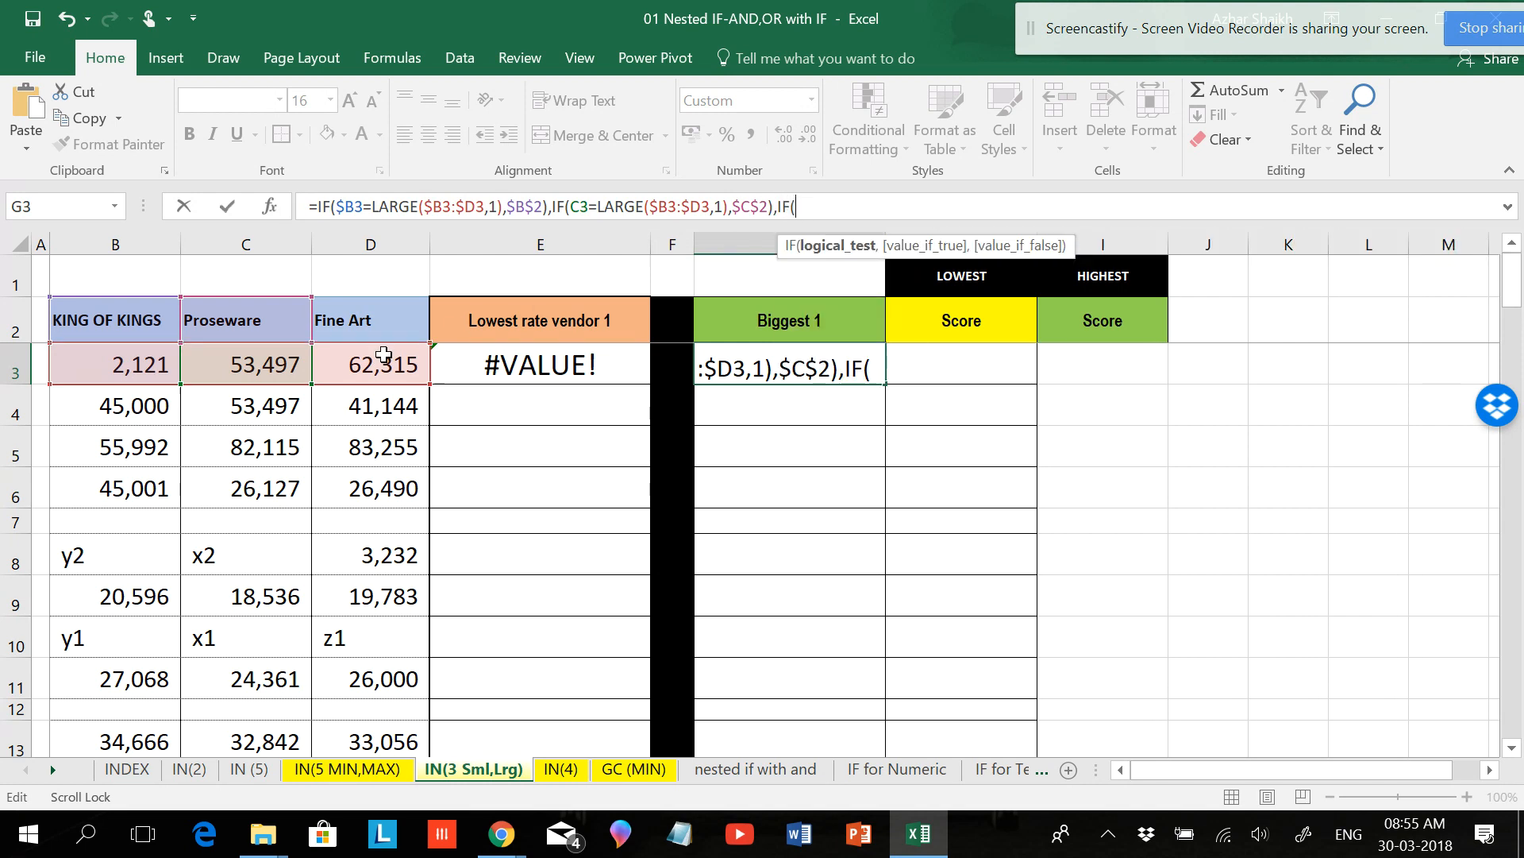
{"action": "left_click", "coordinate": [385, 358]}
{"action": "type", "text": "="}
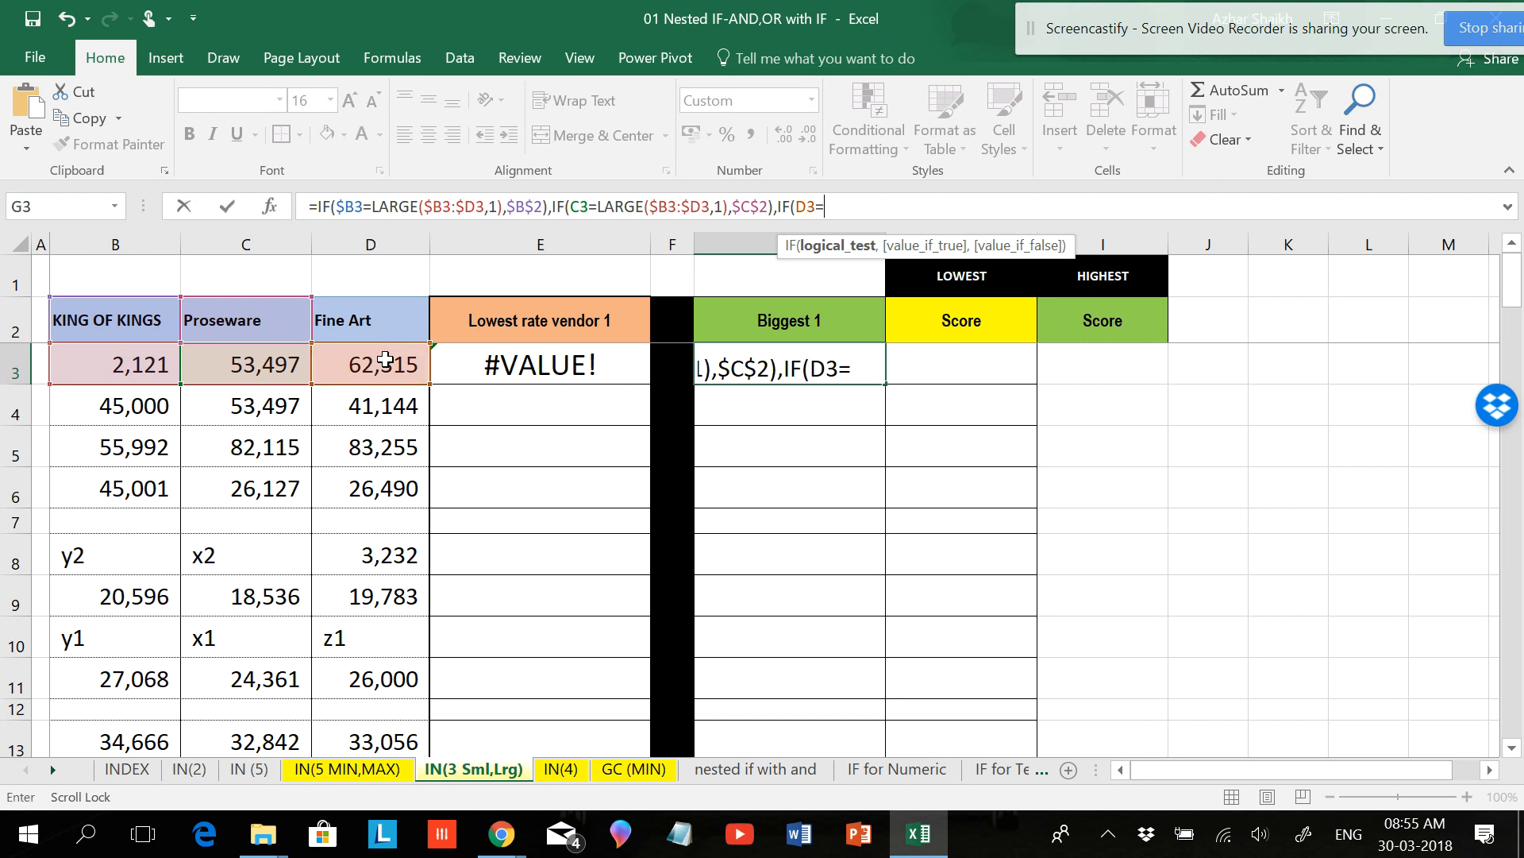
- Complete the third IF in G3 with the copied LARGE part, change its returned header to $D$2, and enter the formula
{"action": "key", "text": "ctrl+v"}
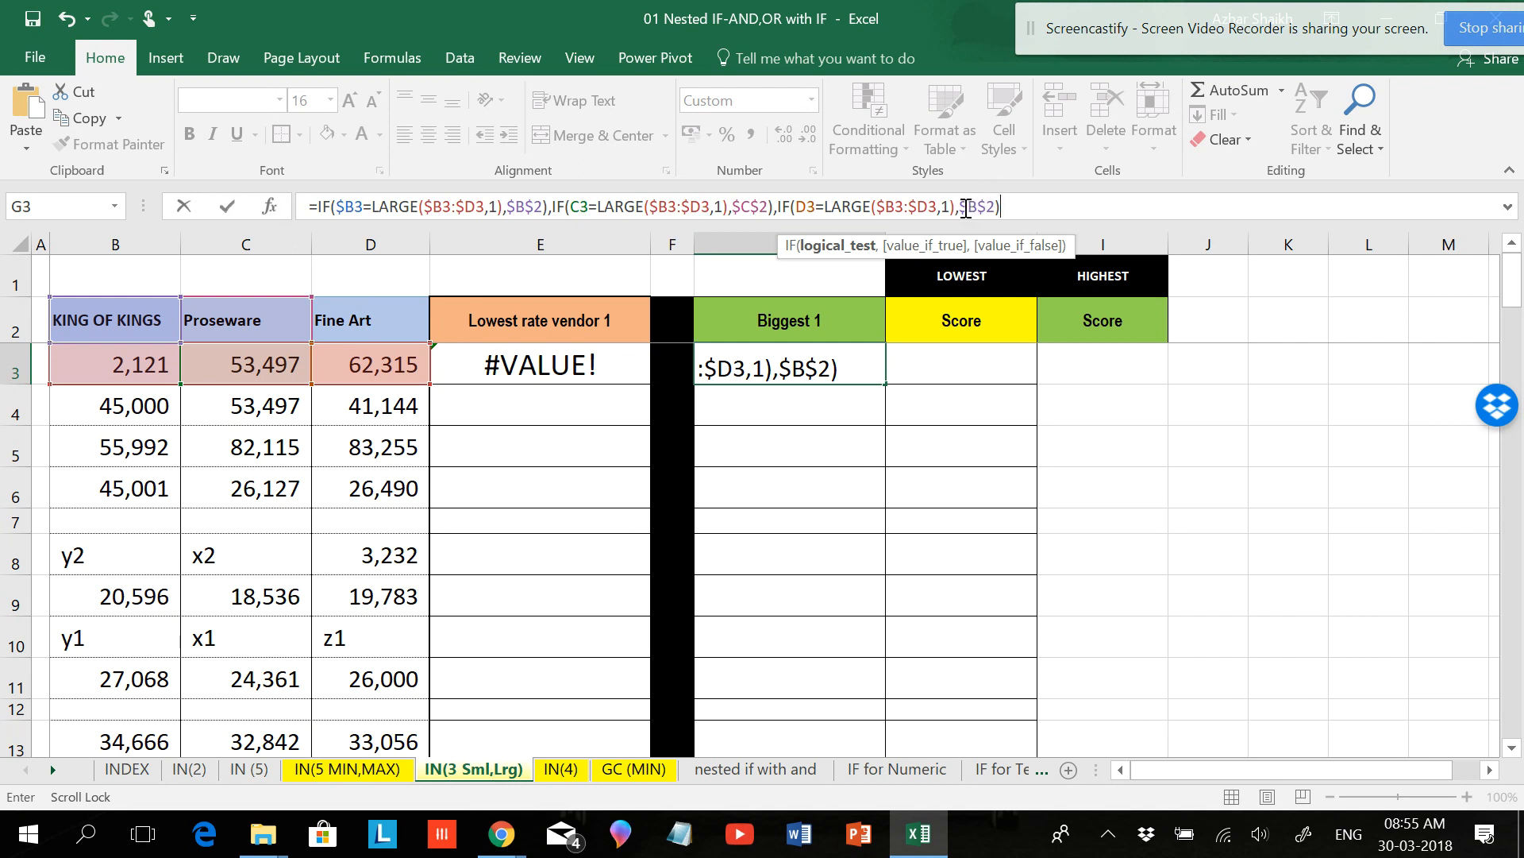
{"action": "left_click_drag", "start_coordinate": [959, 206], "coordinate": [996, 206]}
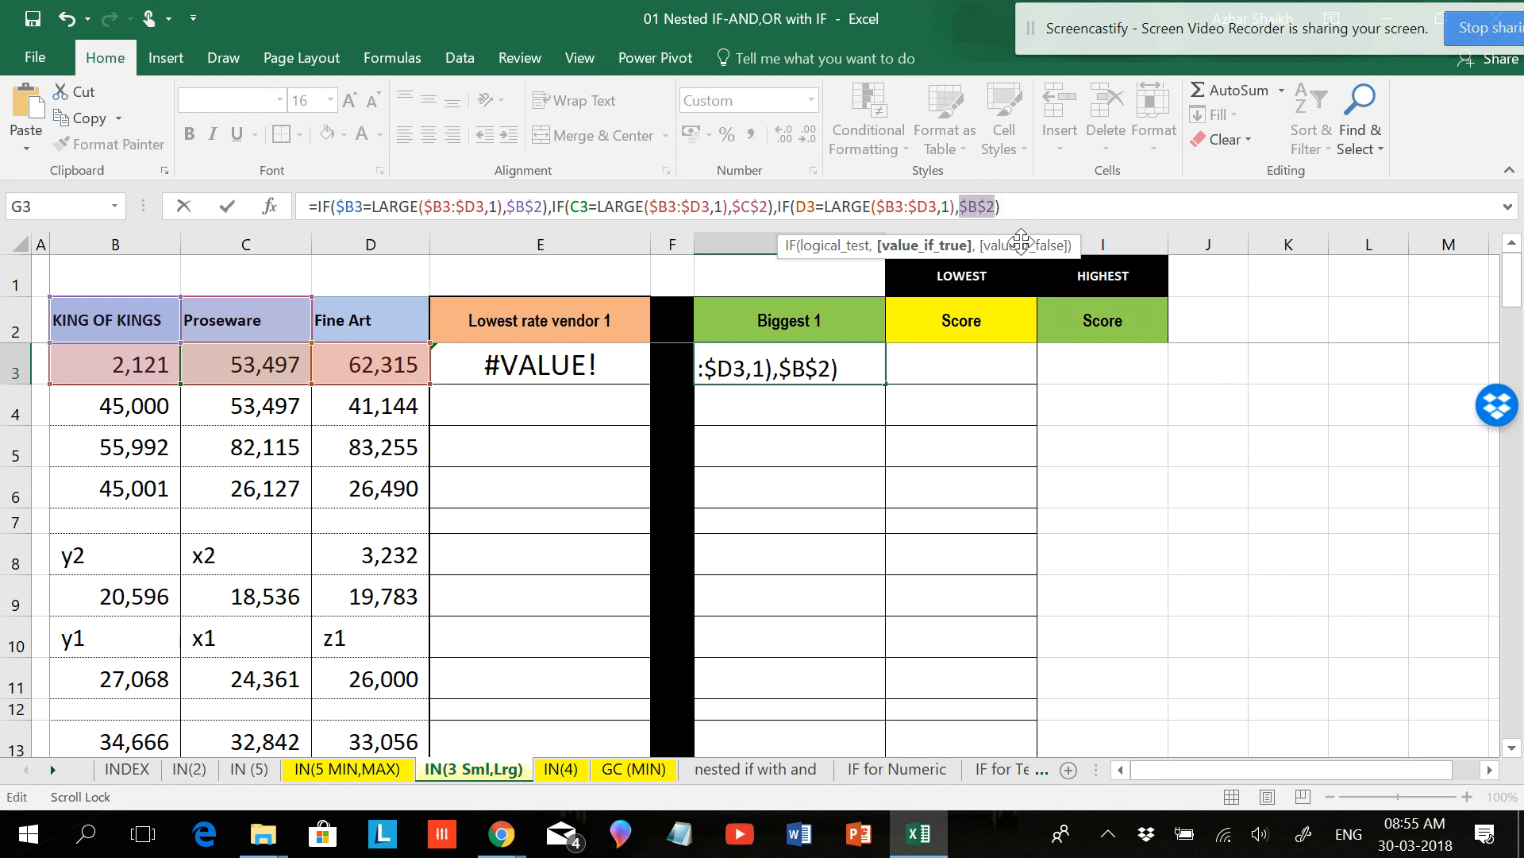
{"action": "left_click", "coordinate": [386, 320]}
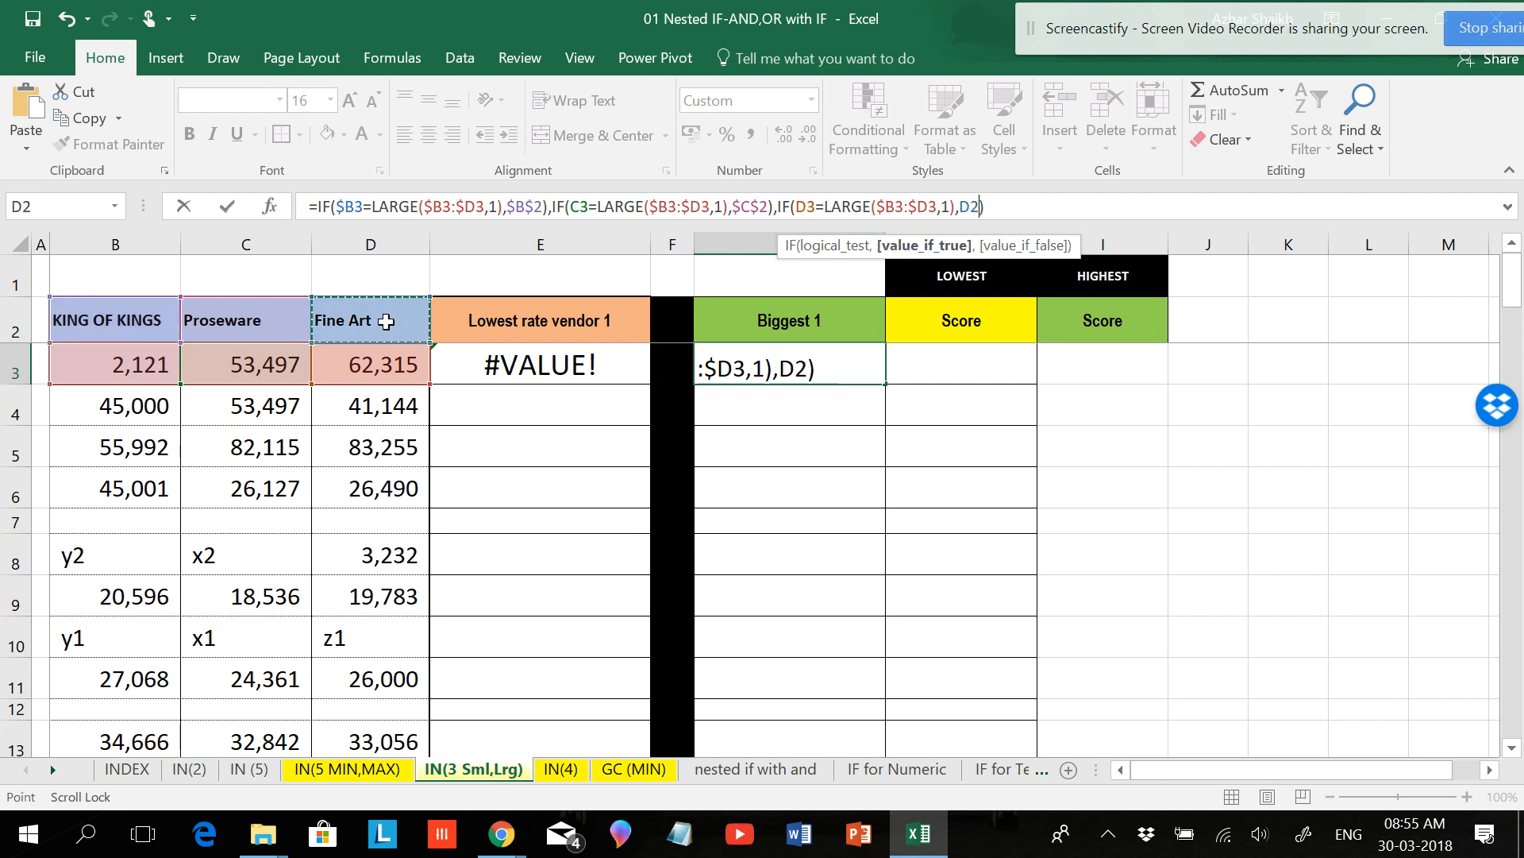
{"action": "key", "text": "F4"}
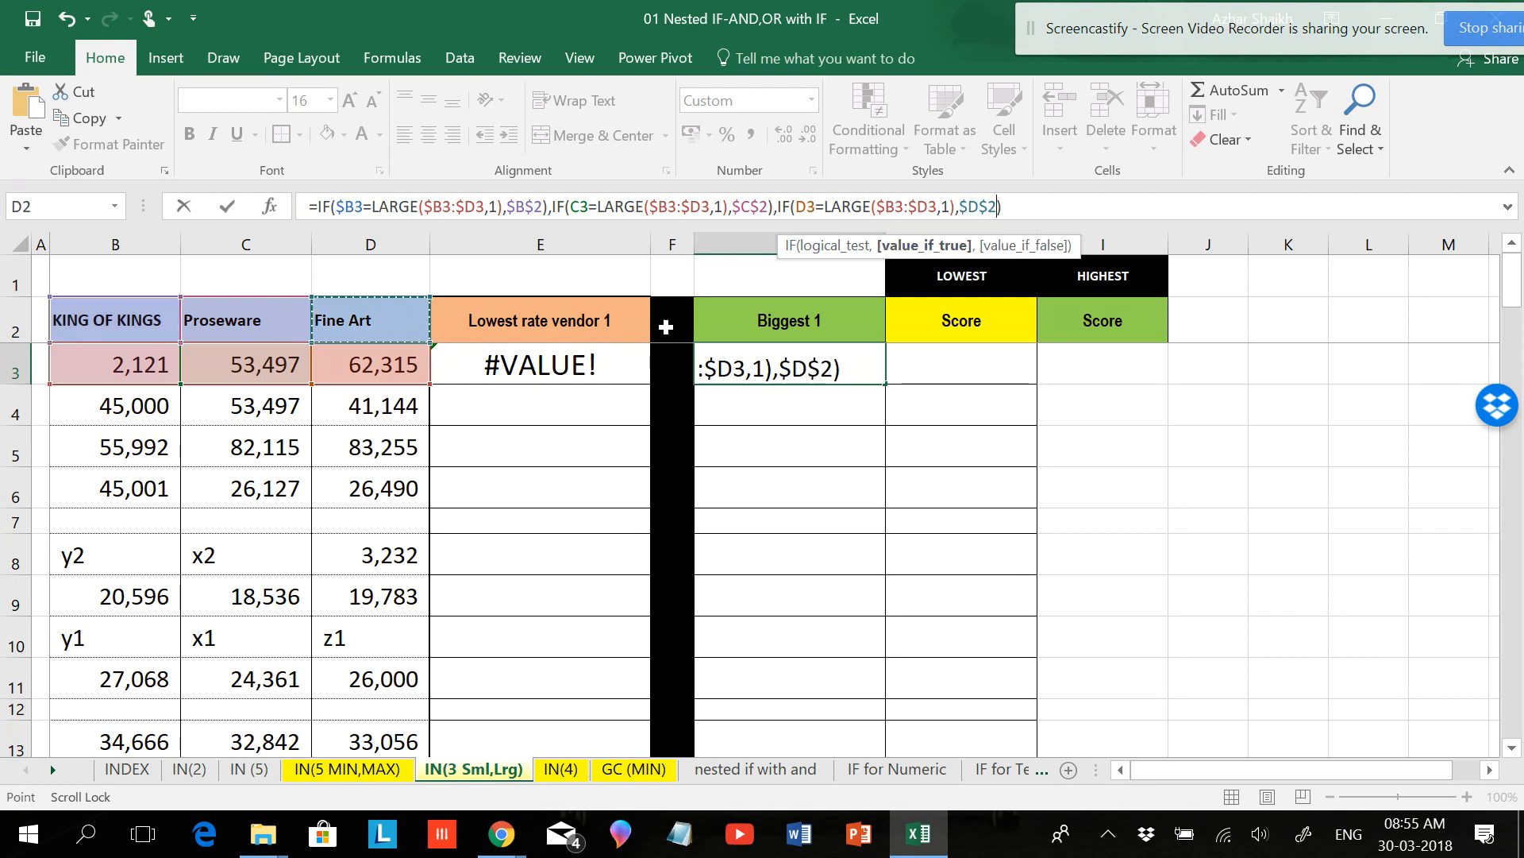
{"action": "left_click", "coordinate": [1049, 209]}
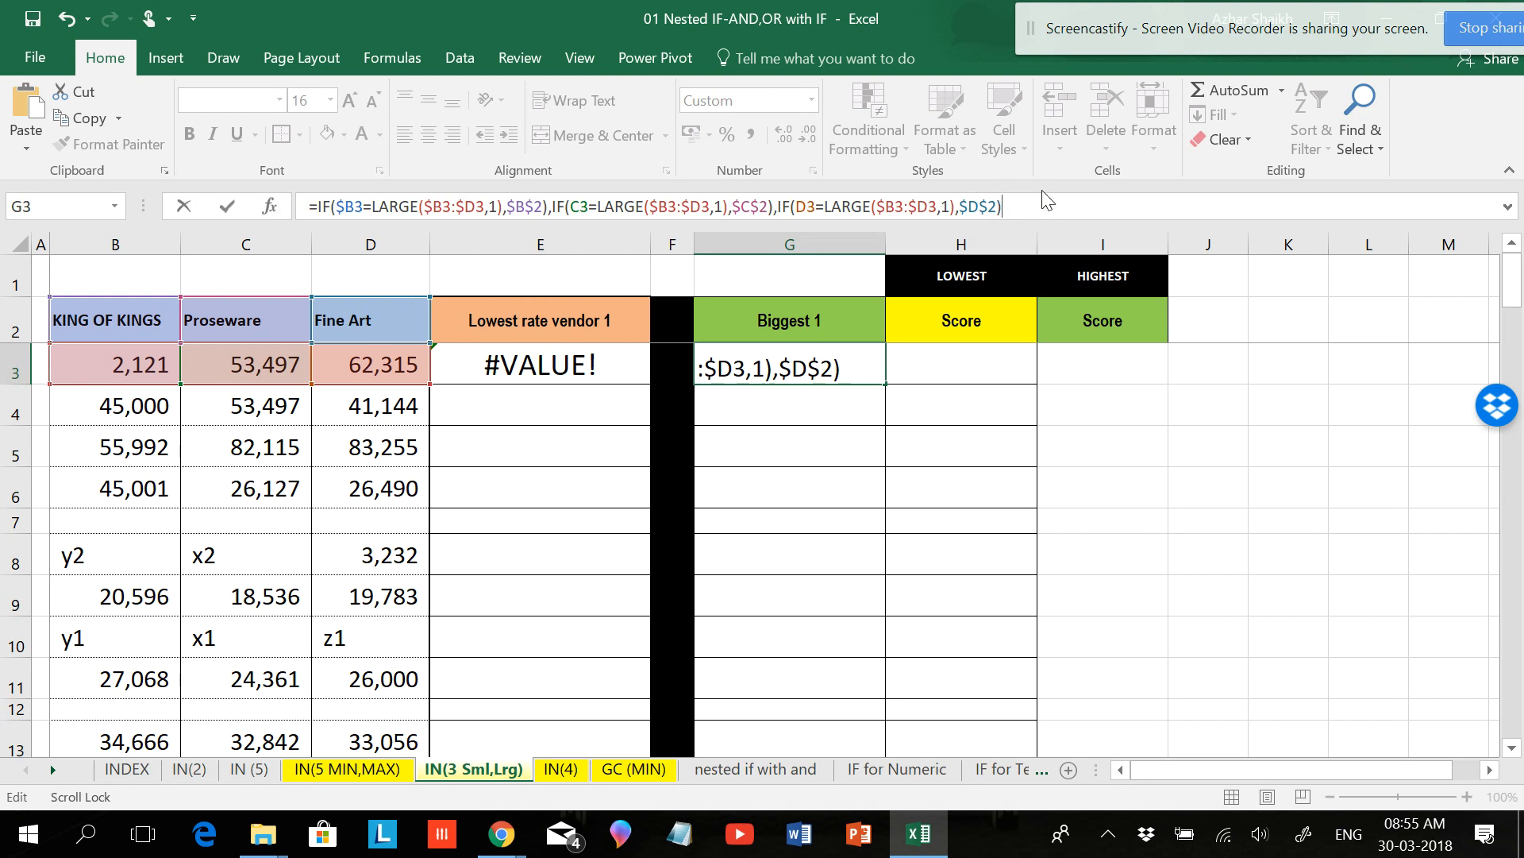
{"action": "key", "text": "Return"}
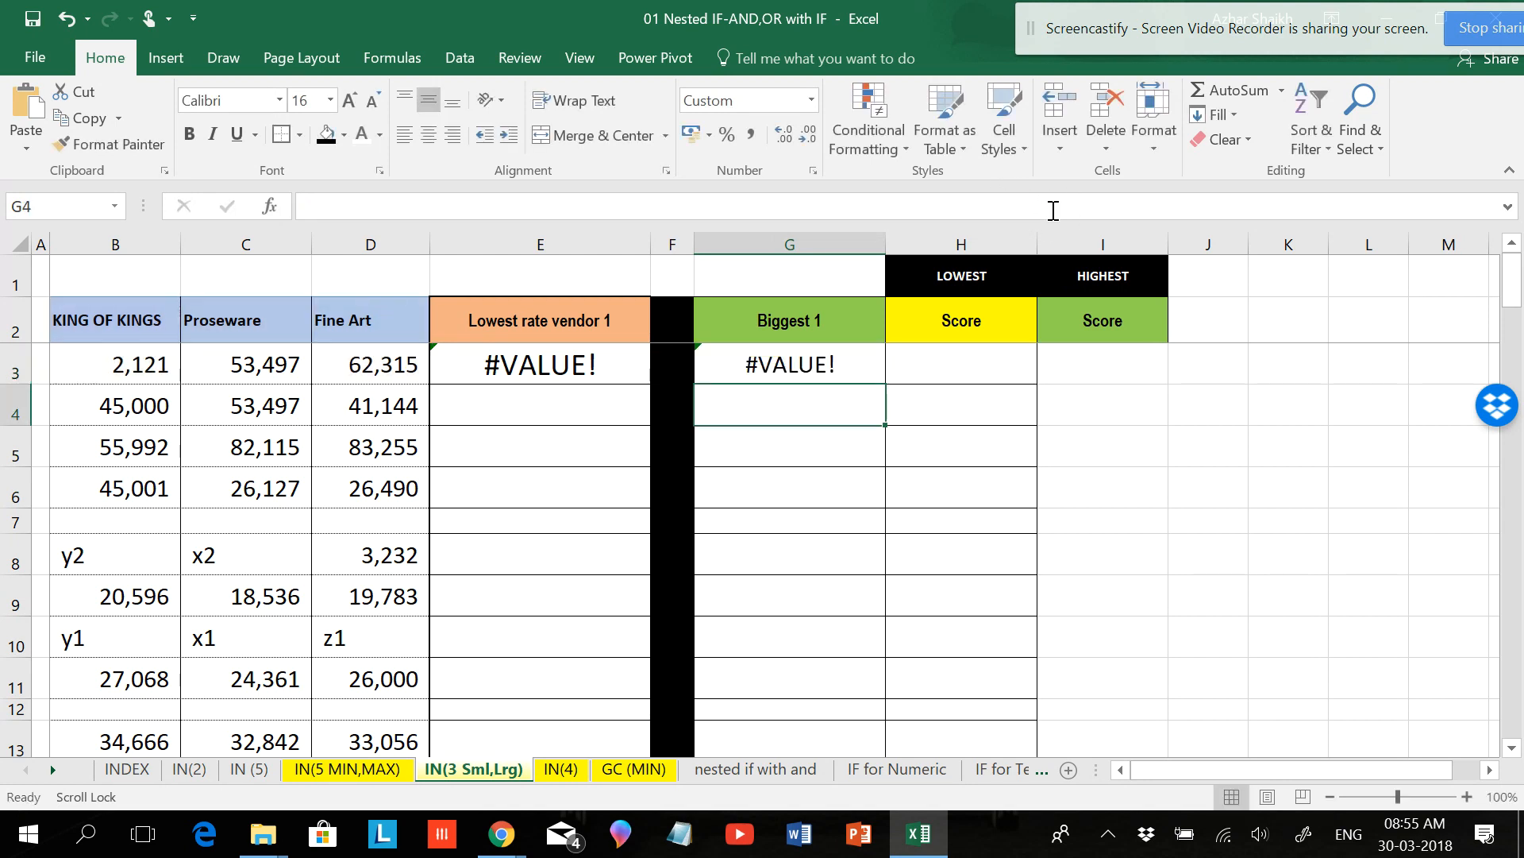
- Review the E3 formula and compare it with the nested IF formula on the IN(5 MIN,MAX) sheet
{"action": "left_click", "coordinate": [522, 364]}
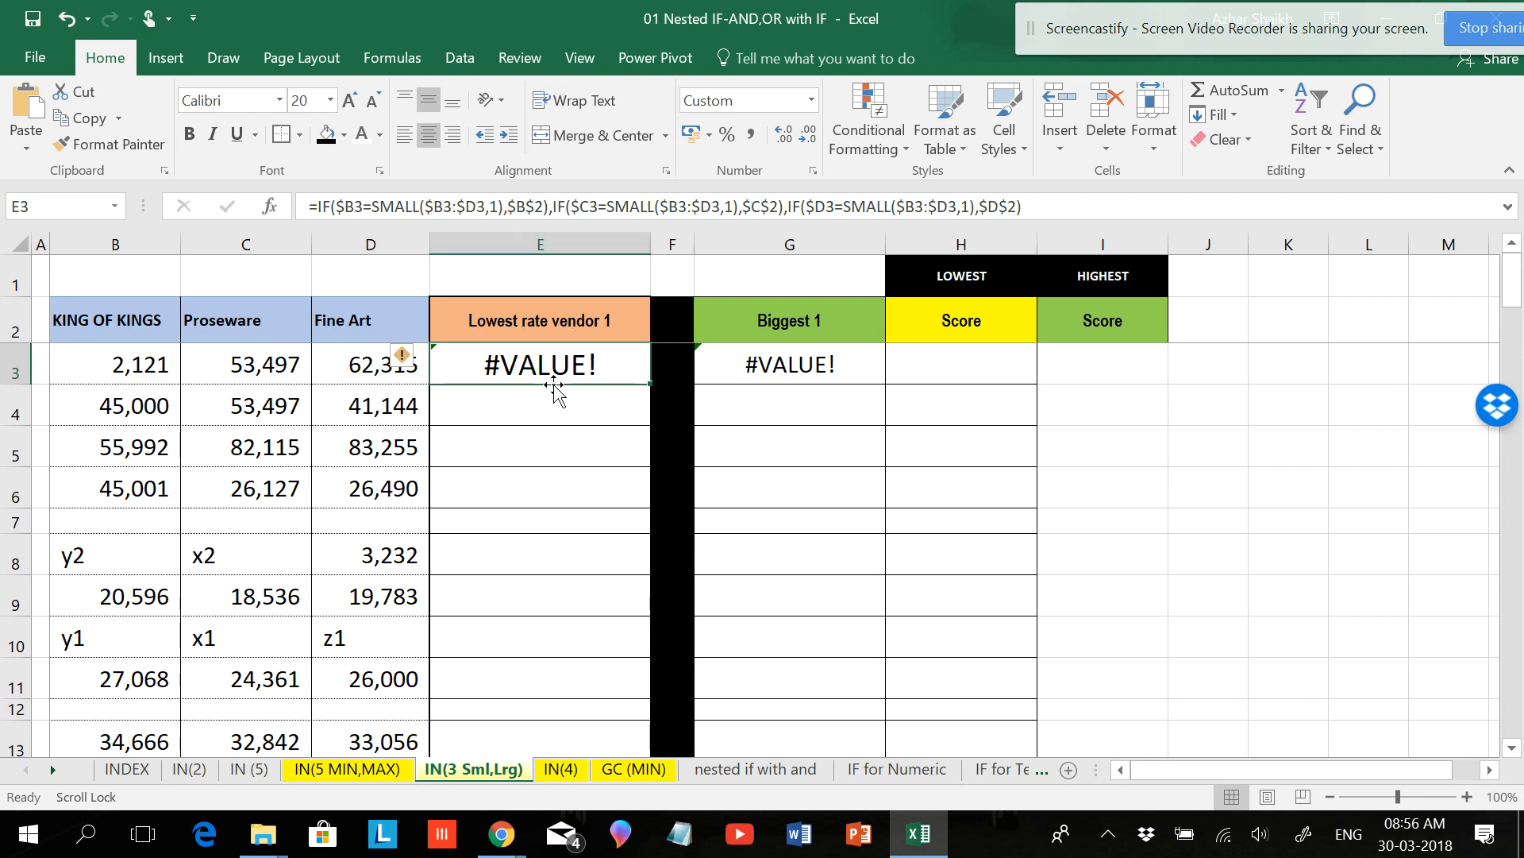
{"action": "left_click", "coordinate": [343, 770]}
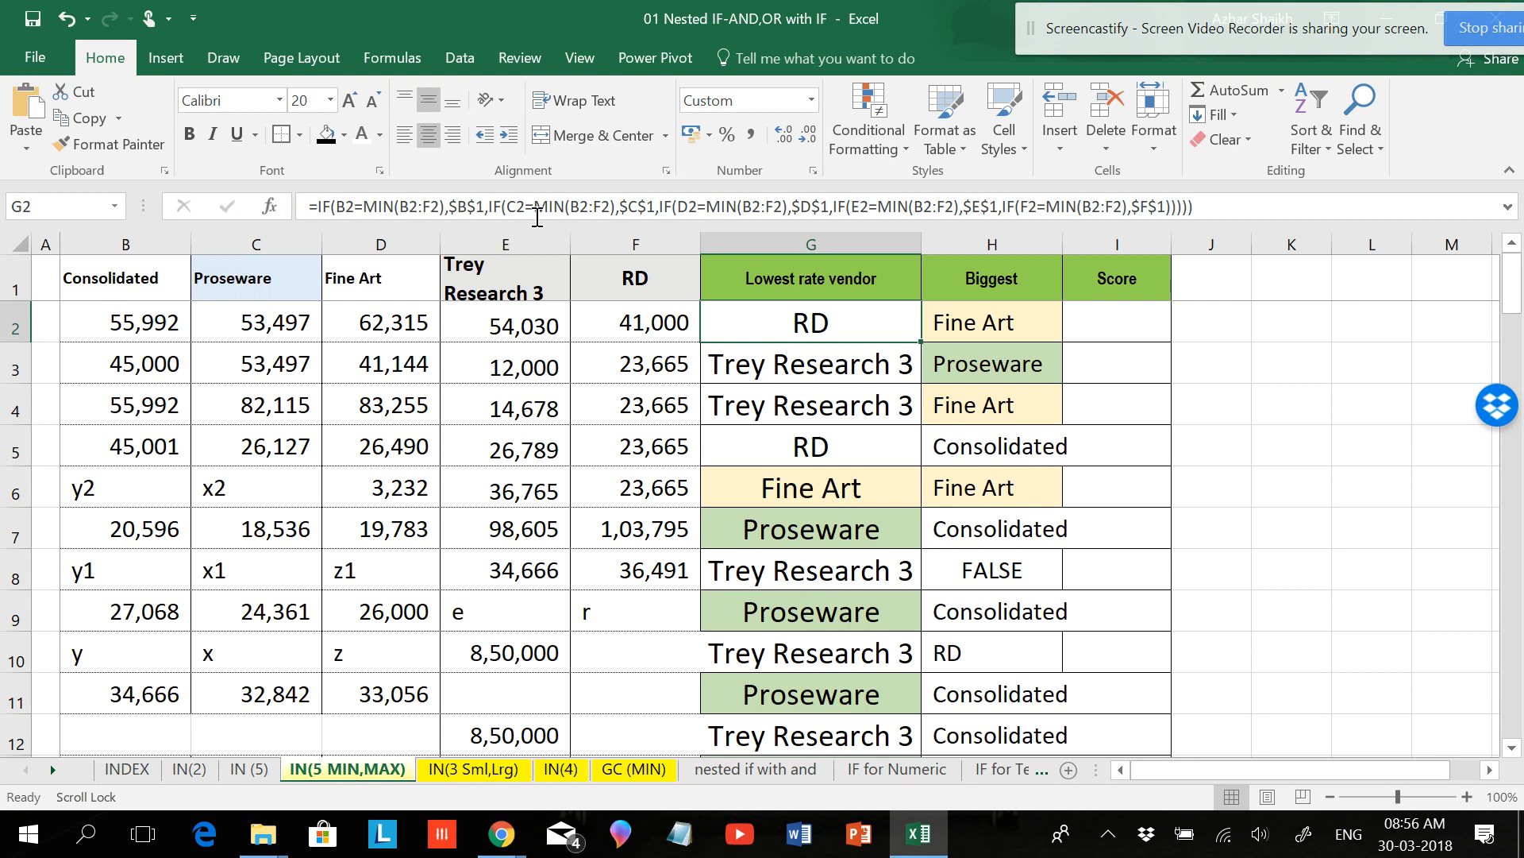
- On the IN(3 Sml,Lrg) sheet, remove the premature closing brackets after $B$2 and $C$2 in the E3 formula
{"action": "left_click", "coordinate": [483, 774]}
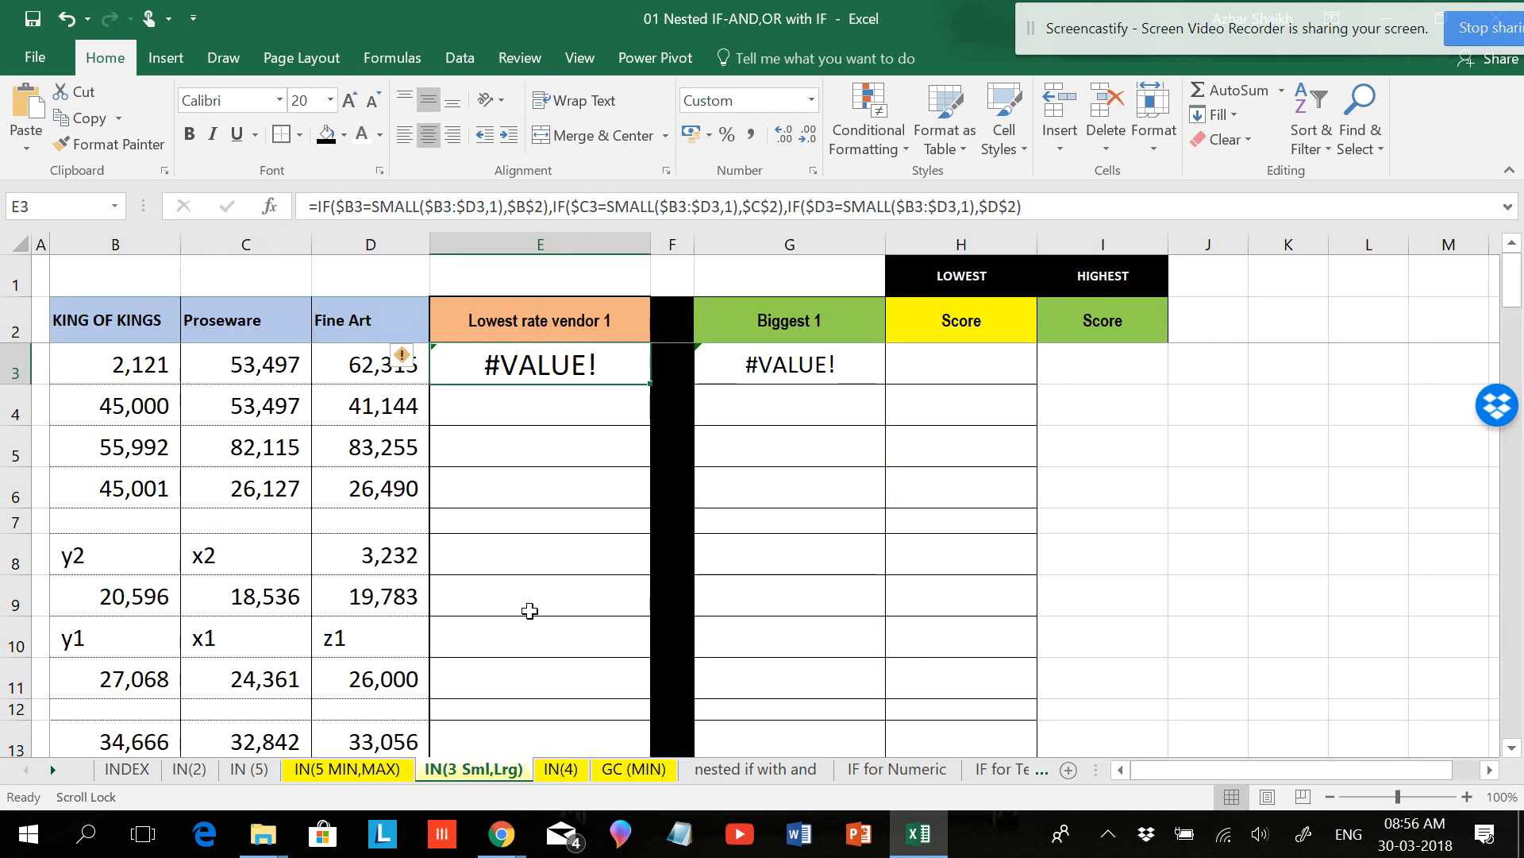
{"action": "left_click", "coordinate": [548, 210]}
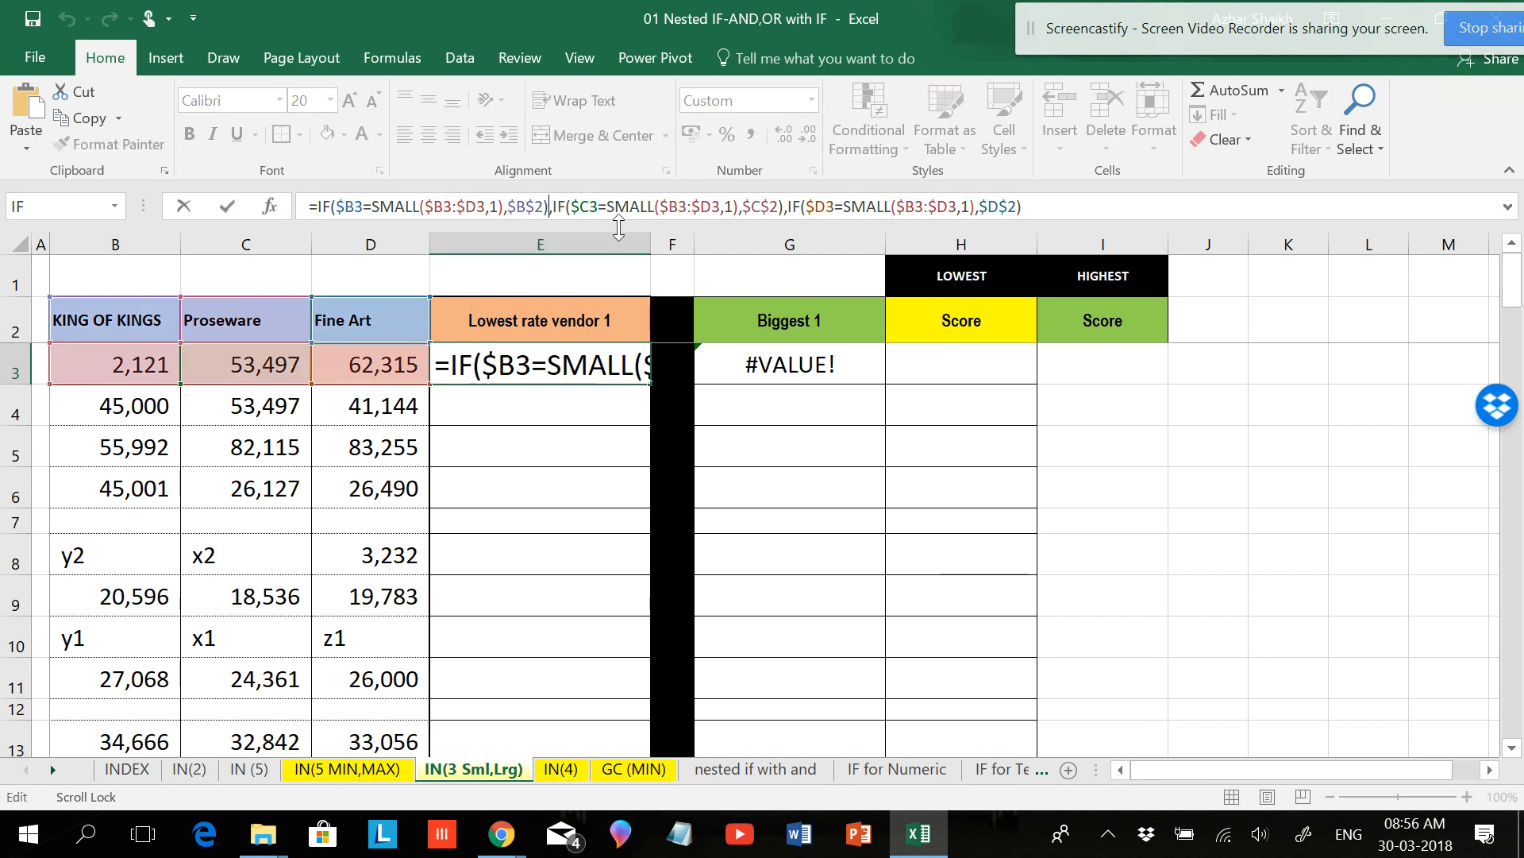
{"action": "key", "text": "BackSpace"}
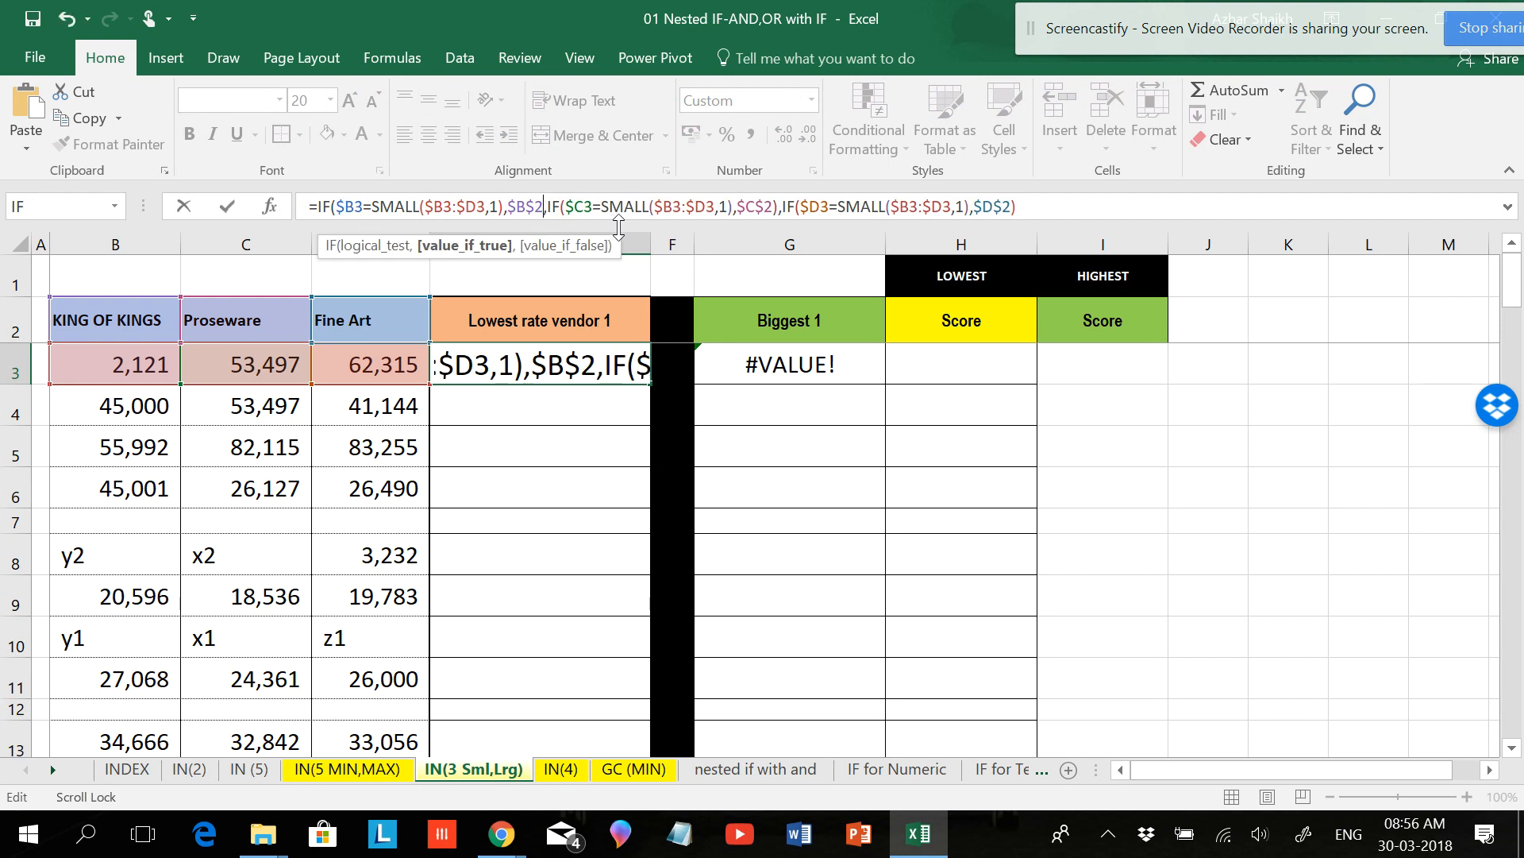
{"action": "left_click", "coordinate": [777, 207]}
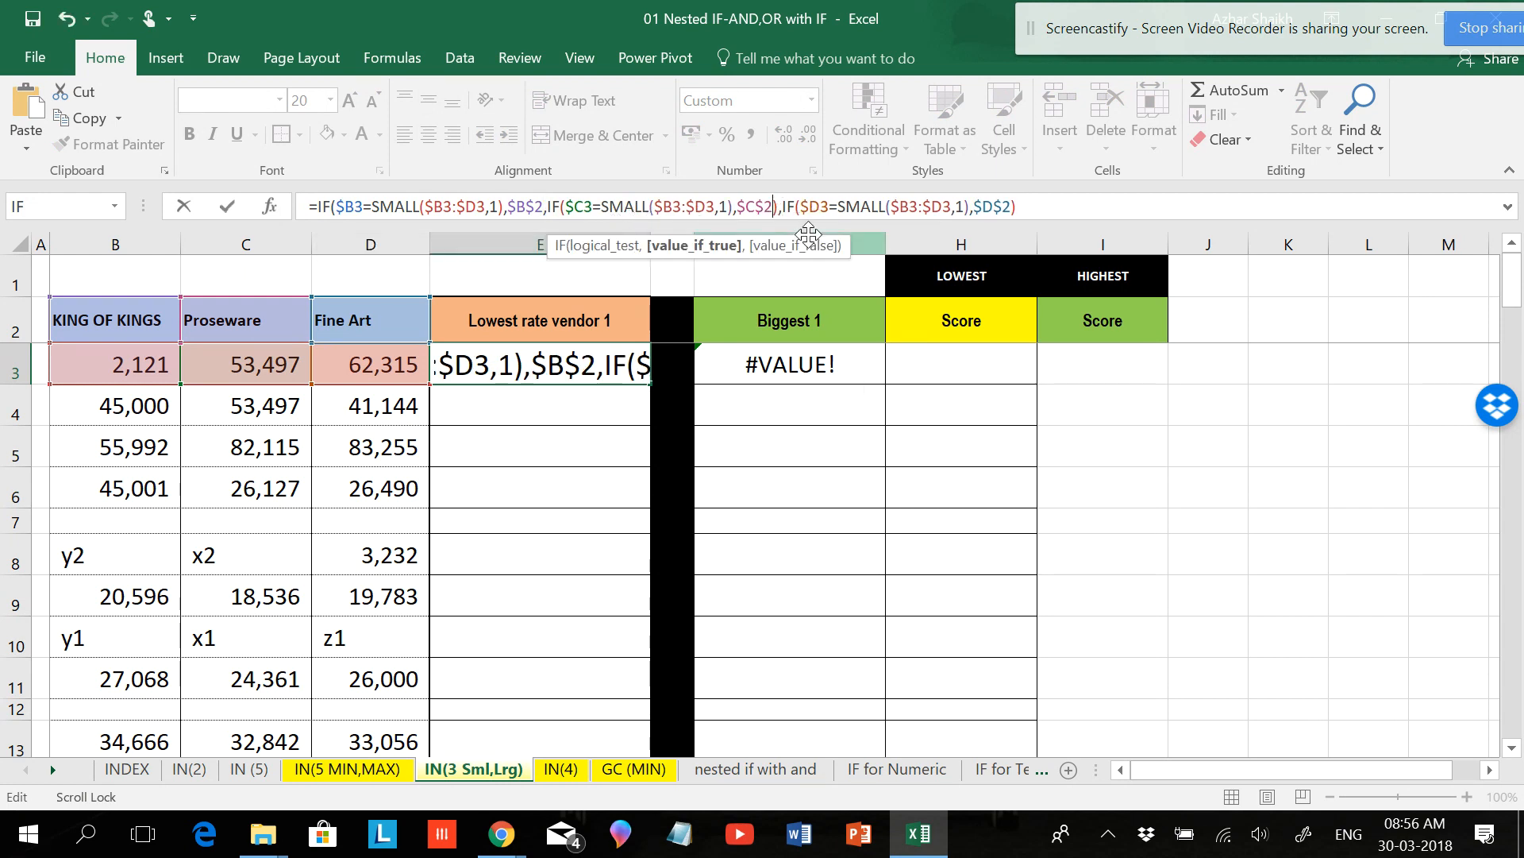
{"action": "key", "text": "BackSpace"}
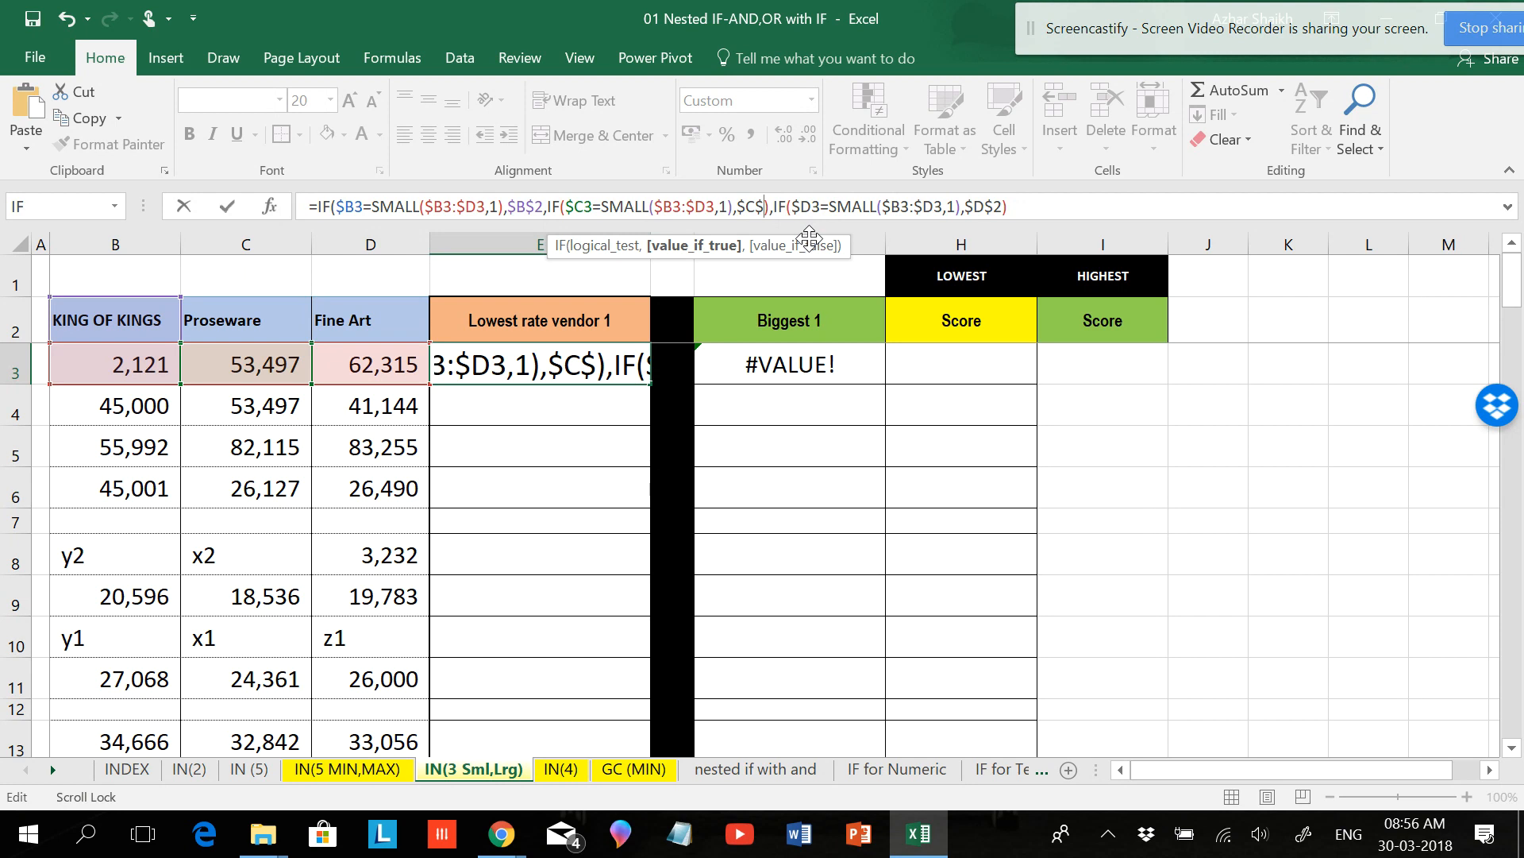
{"action": "type", "text": "2"}
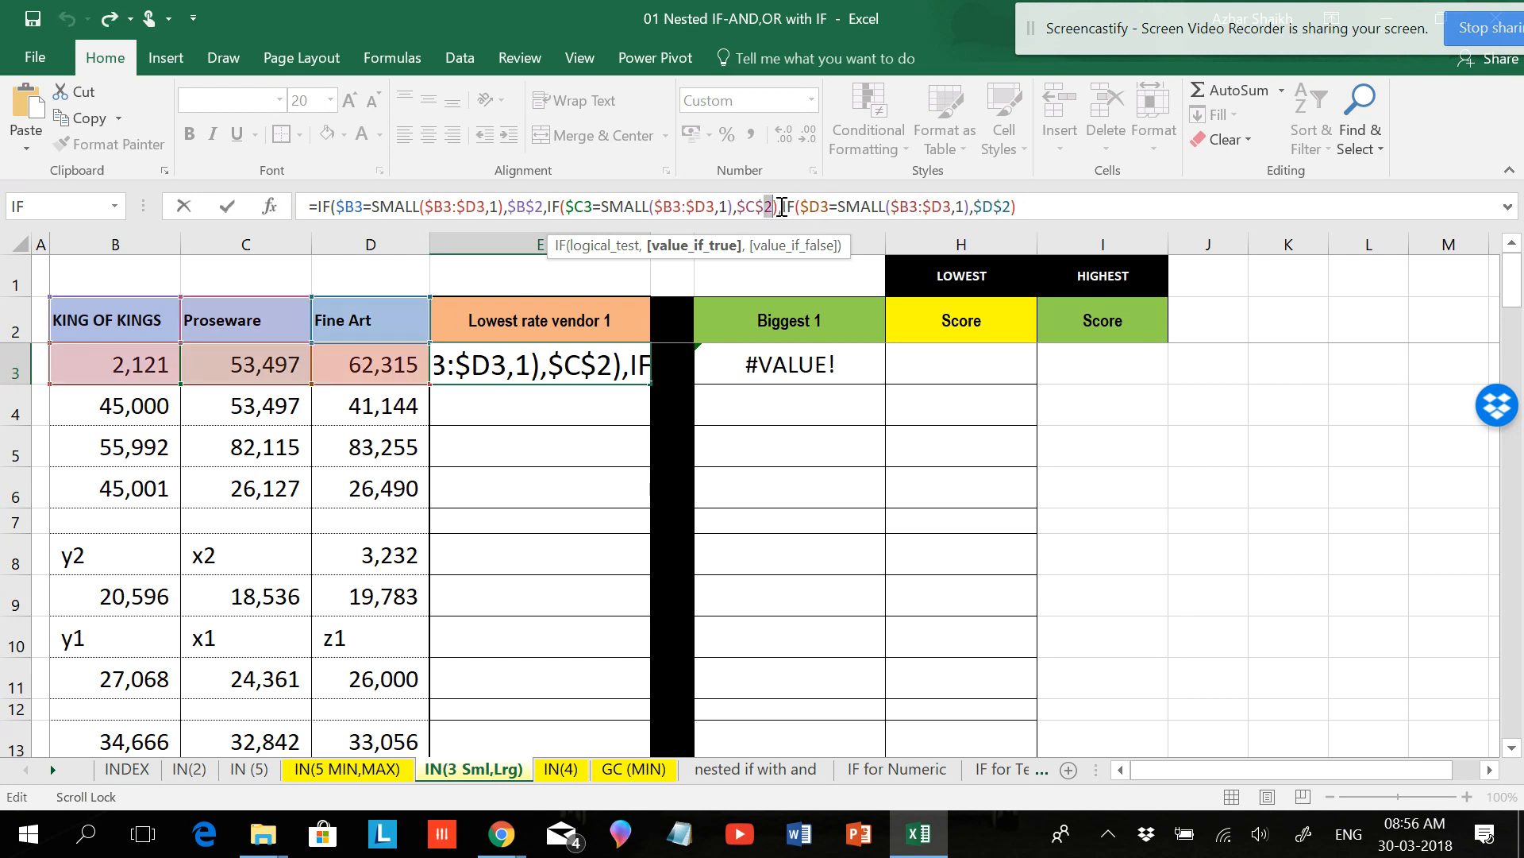
{"action": "left_click", "coordinate": [780, 206]}
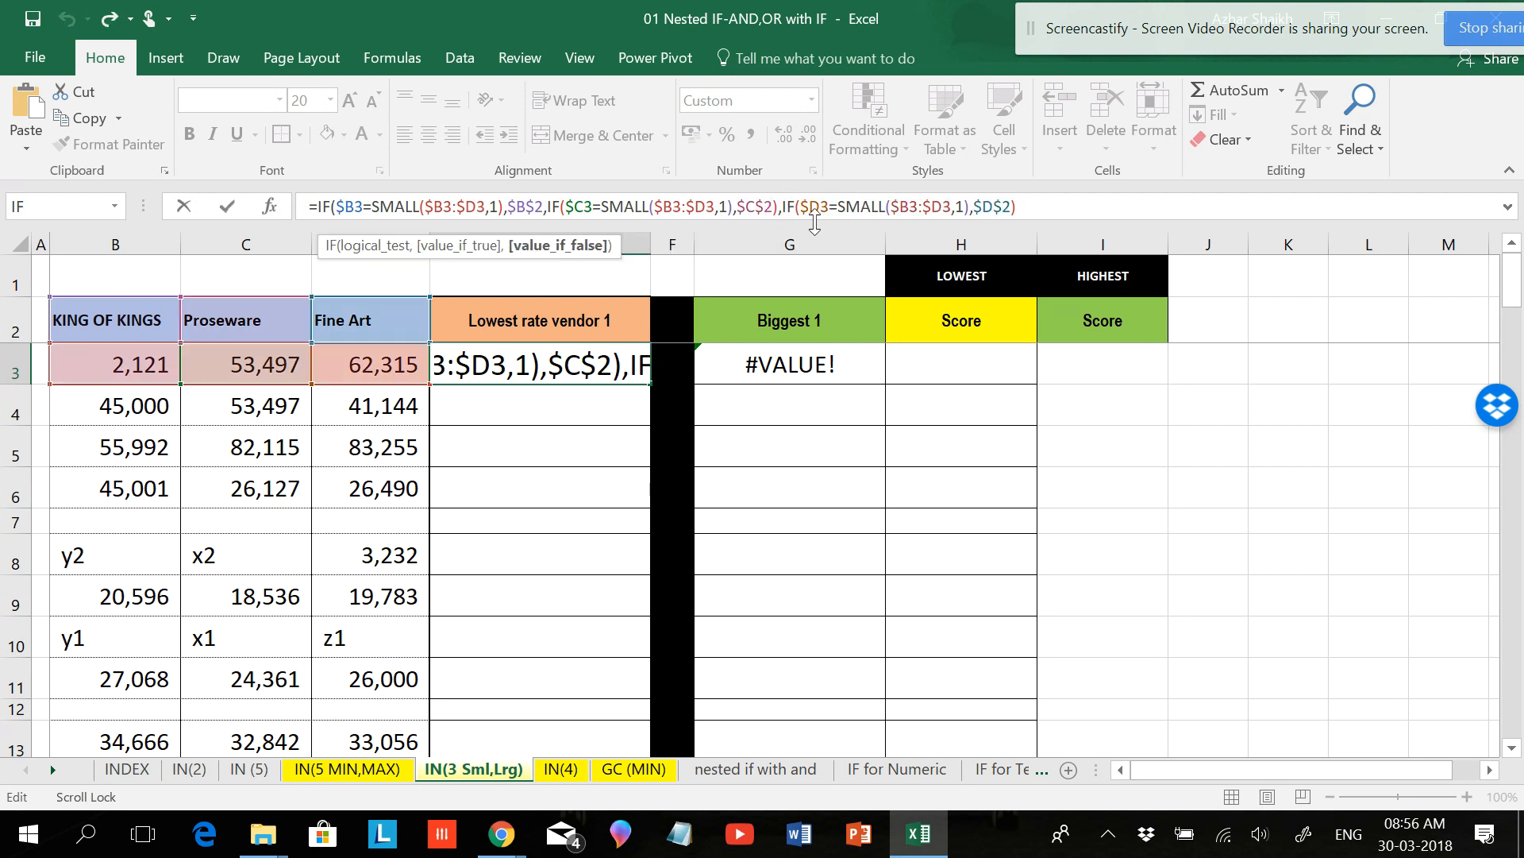
{"action": "key", "text": "BackSpace"}
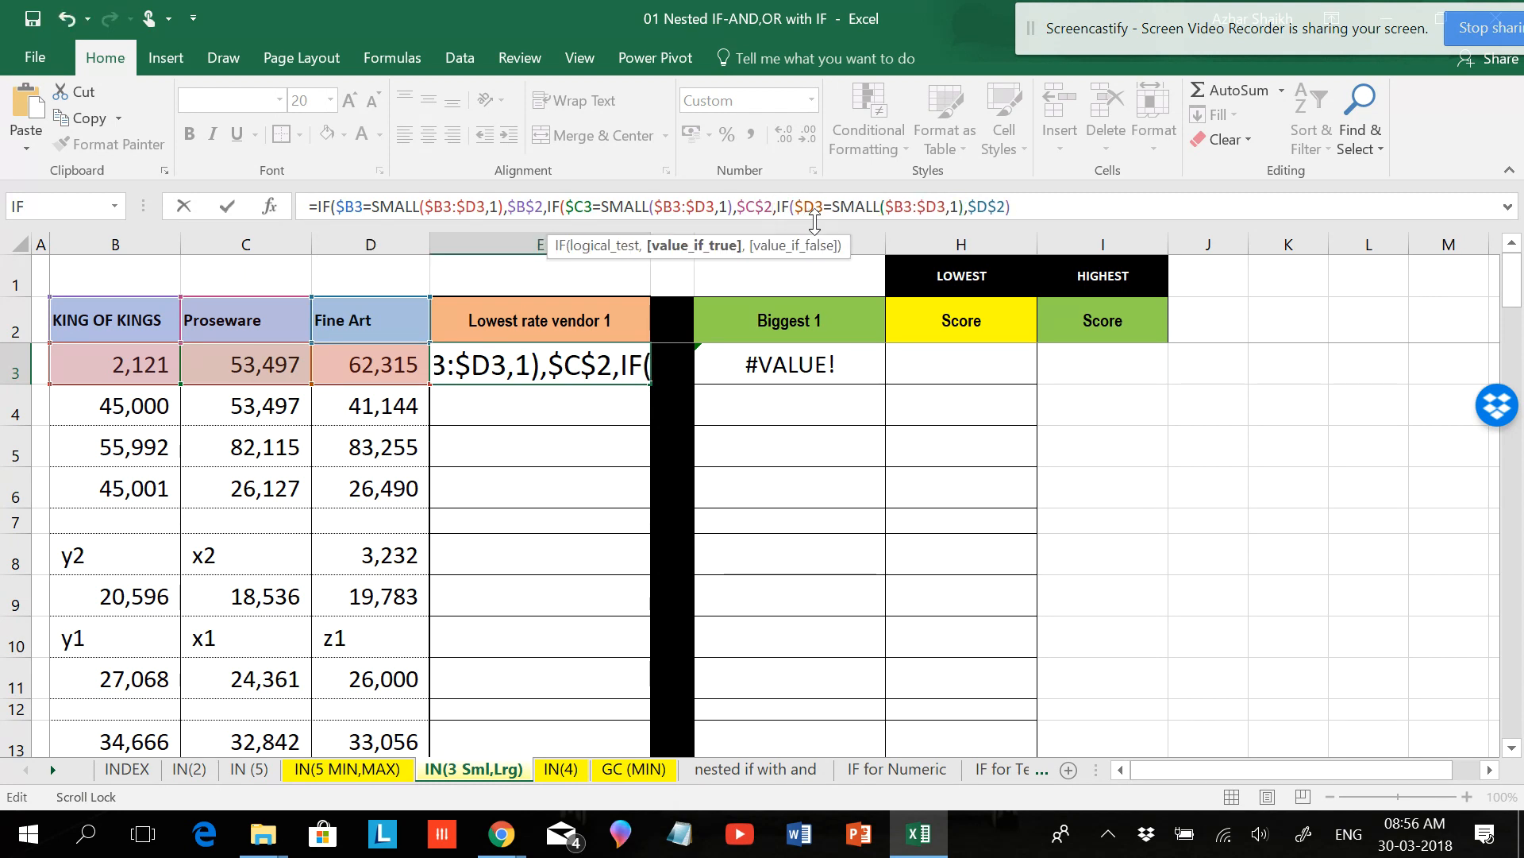
- End the E3 formula with three closing brackets after $D$2 and enter it, keeping E3 selected
{"action": "left_click", "coordinate": [1048, 208]}
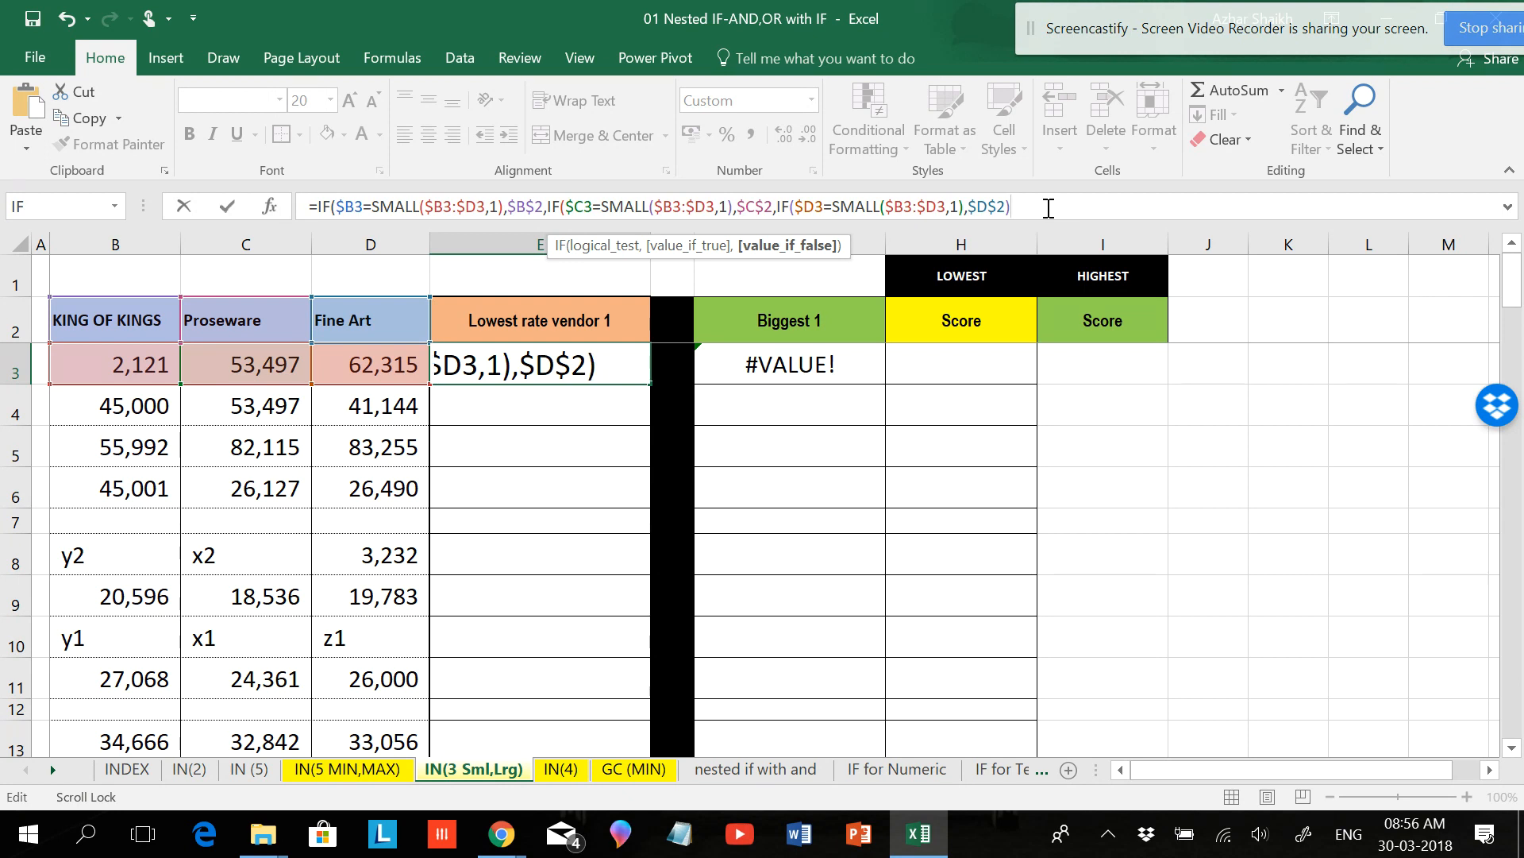
{"action": "type", "text": ")"}
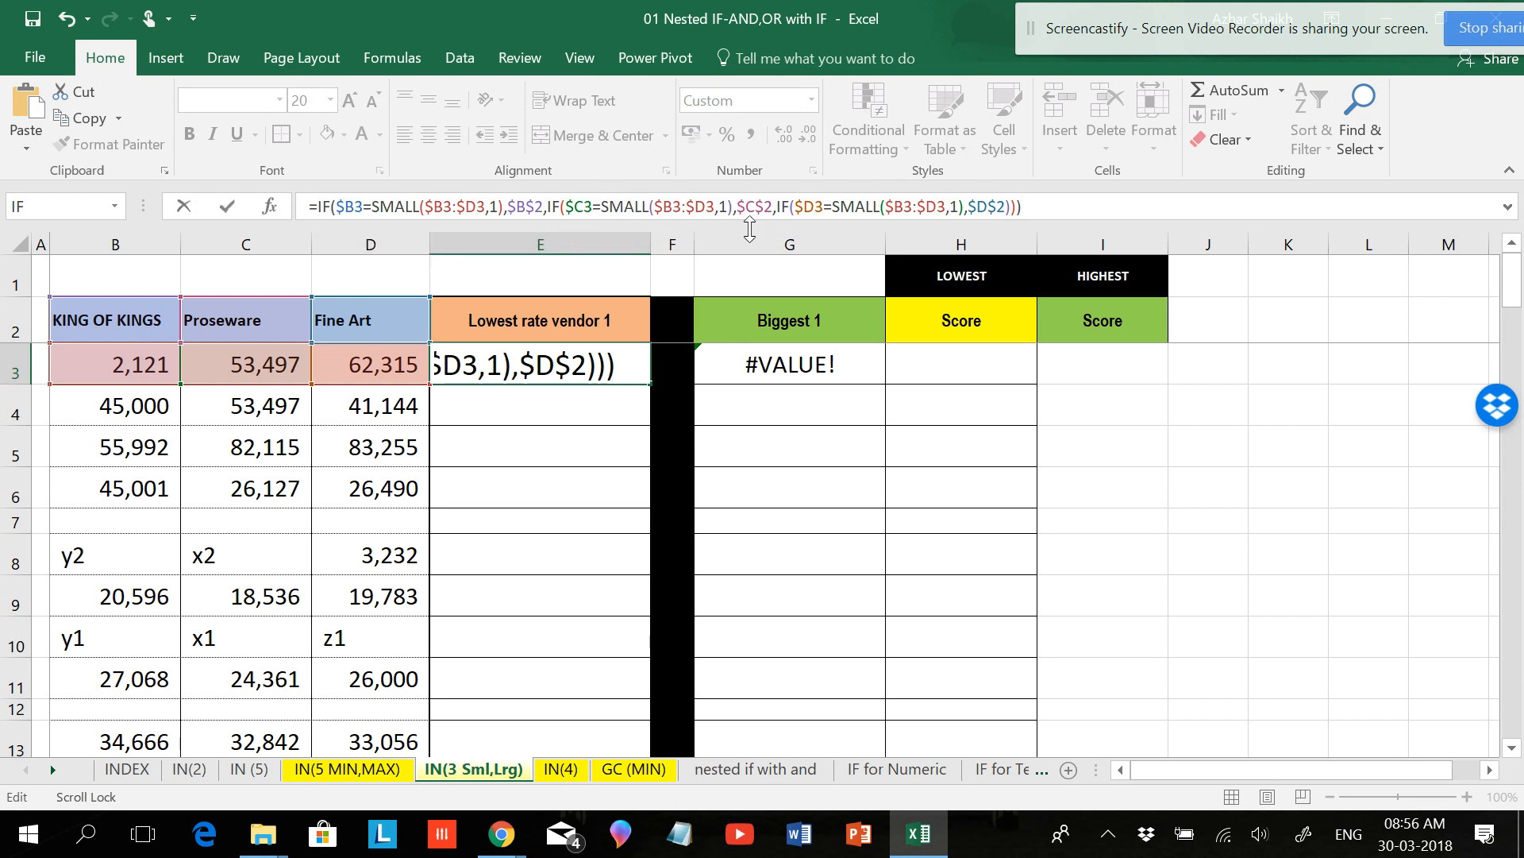
{"action": "key", "text": "ctrl+Return"}
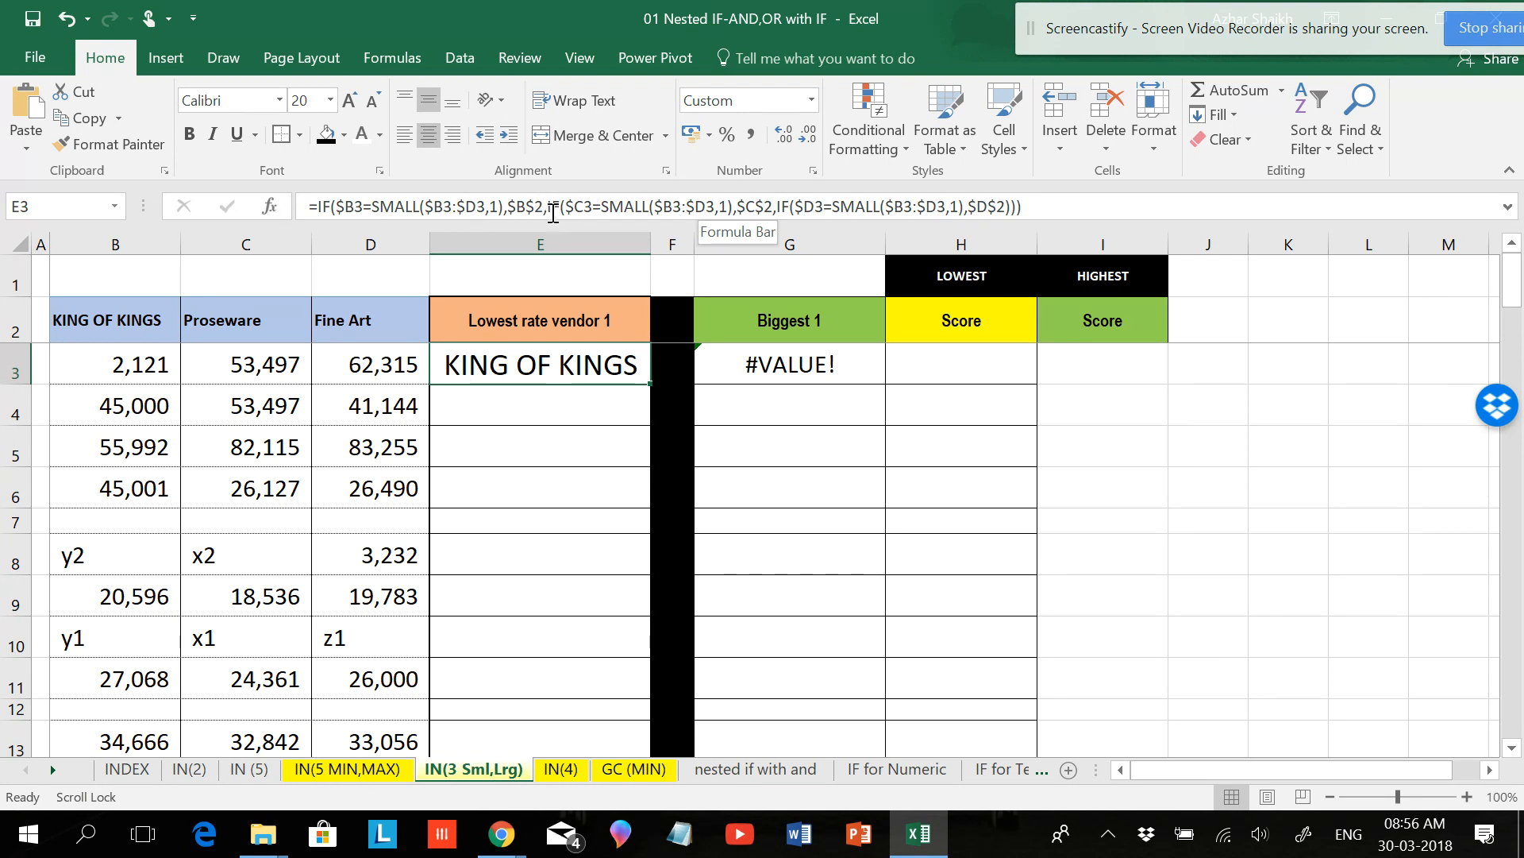
- Inspect the logical test, value-if-true and value-if-false arguments of the first IF in E3
{"action": "left_click", "coordinate": [337, 208]}
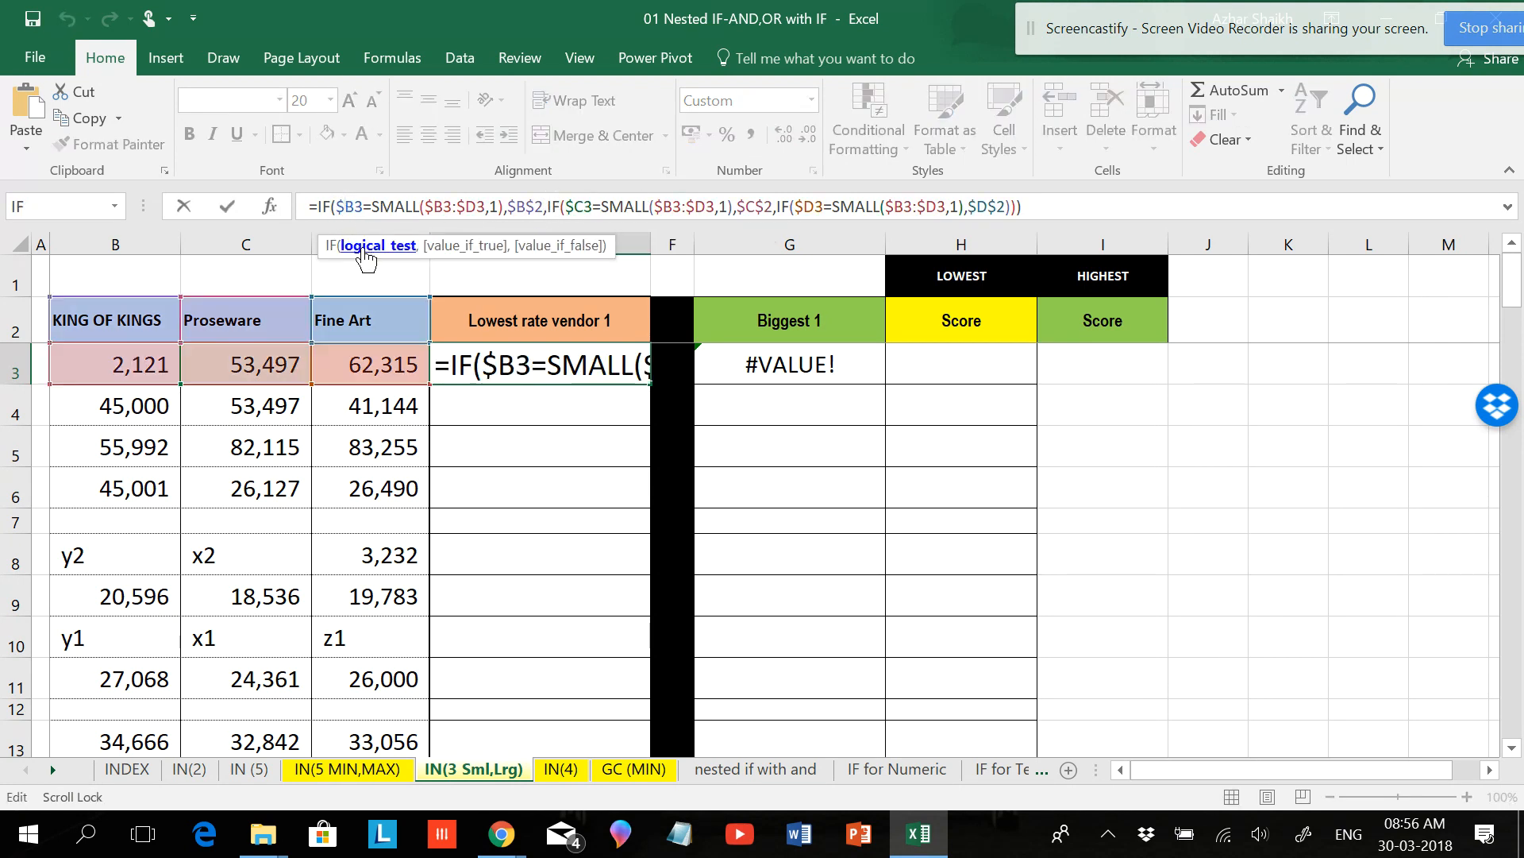
{"action": "left_click", "coordinate": [369, 246]}
{"action": "left_click", "coordinate": [484, 251]}
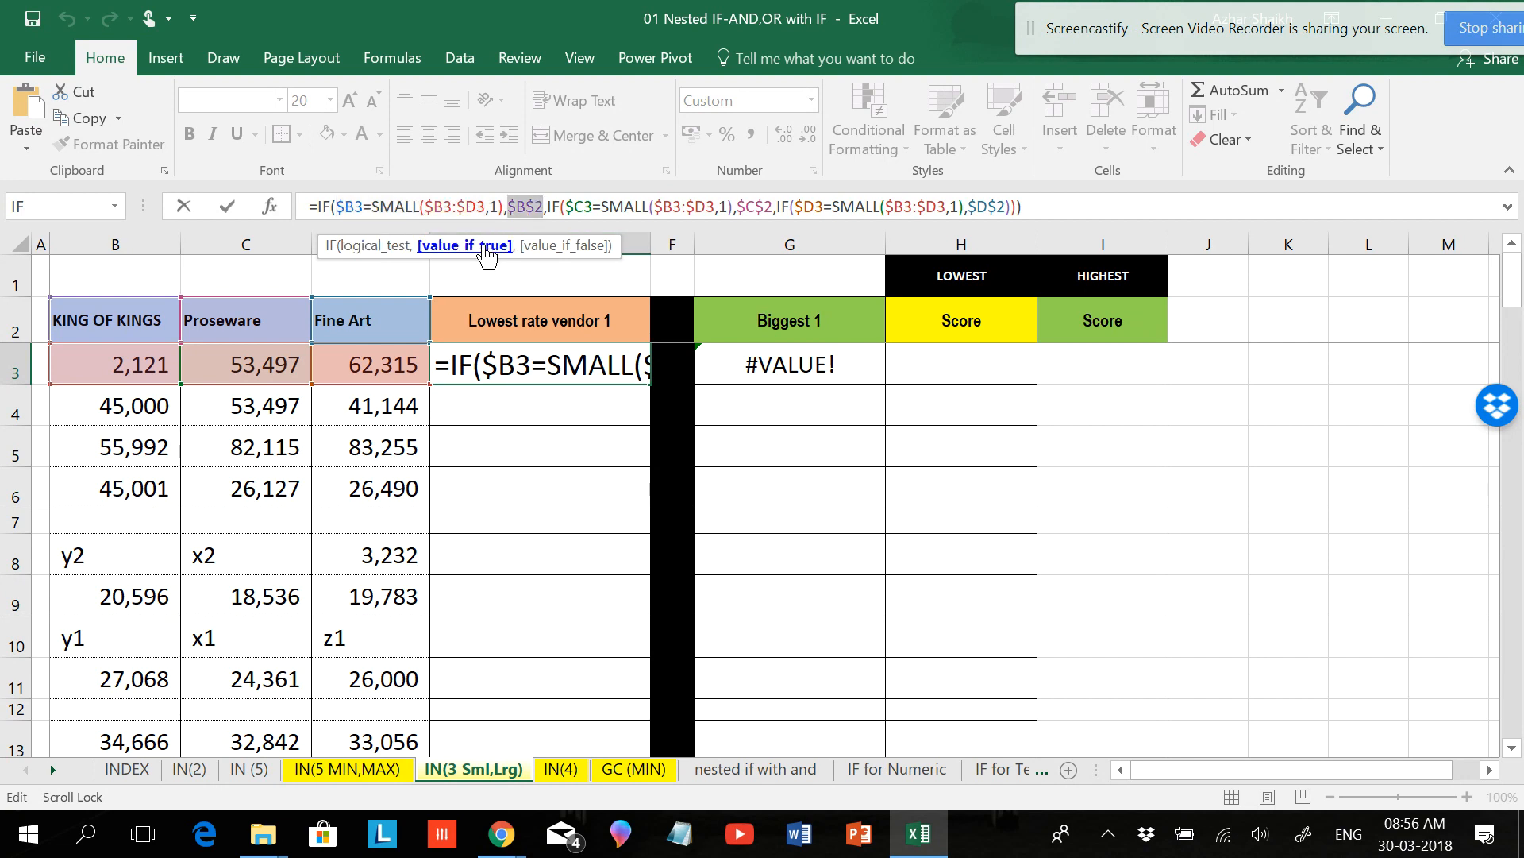
{"action": "left_click", "coordinate": [551, 252]}
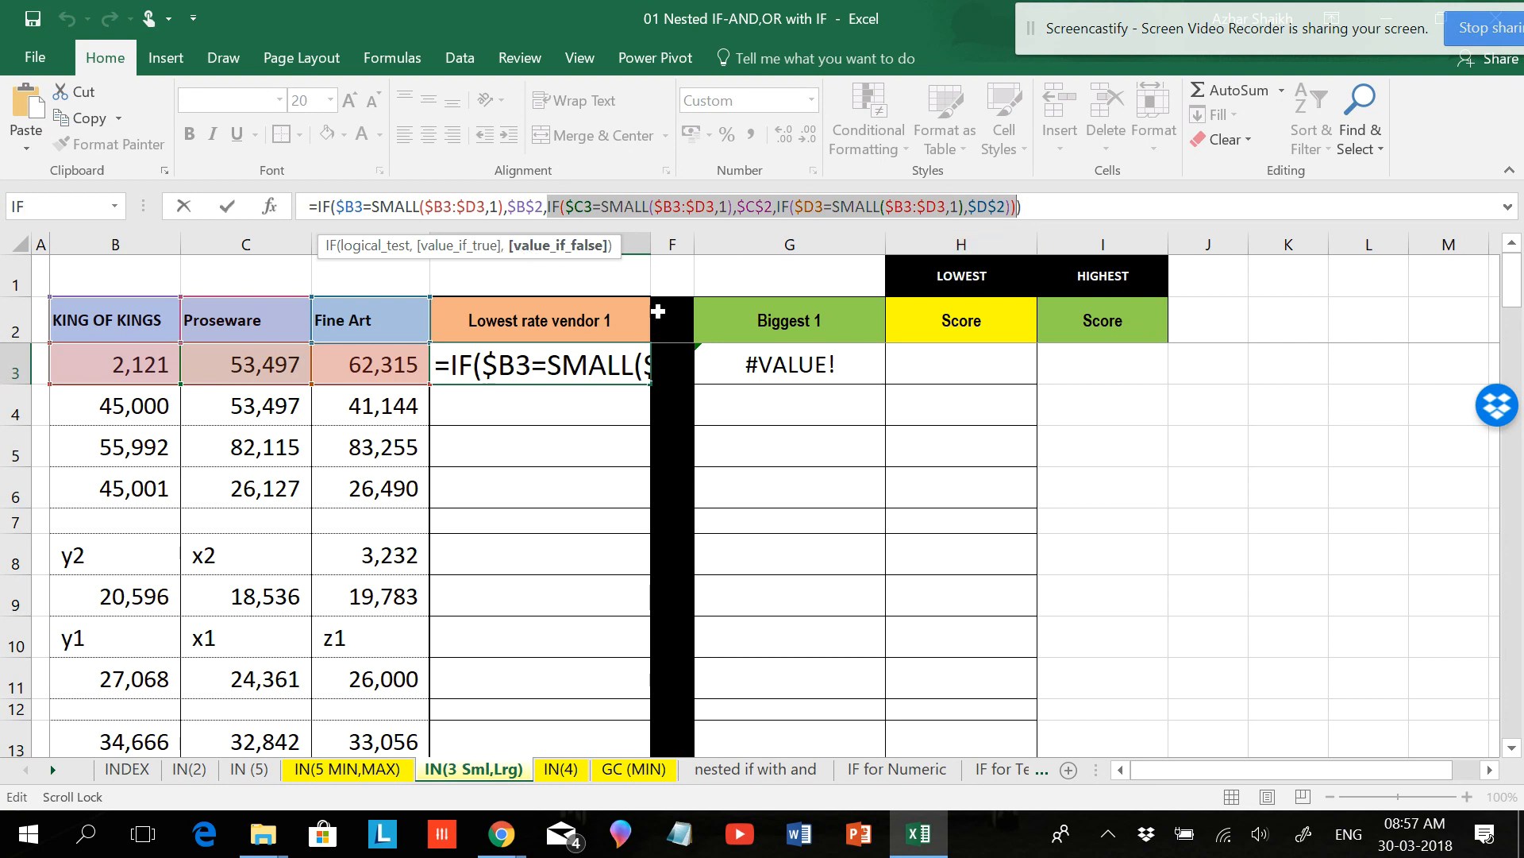
{"action": "key", "text": "ctrl+Return"}
- Check the first IF's arguments in G3 and remove the premature closing brackets after $B$2 and $C$2
{"action": "left_click", "coordinate": [775, 354]}
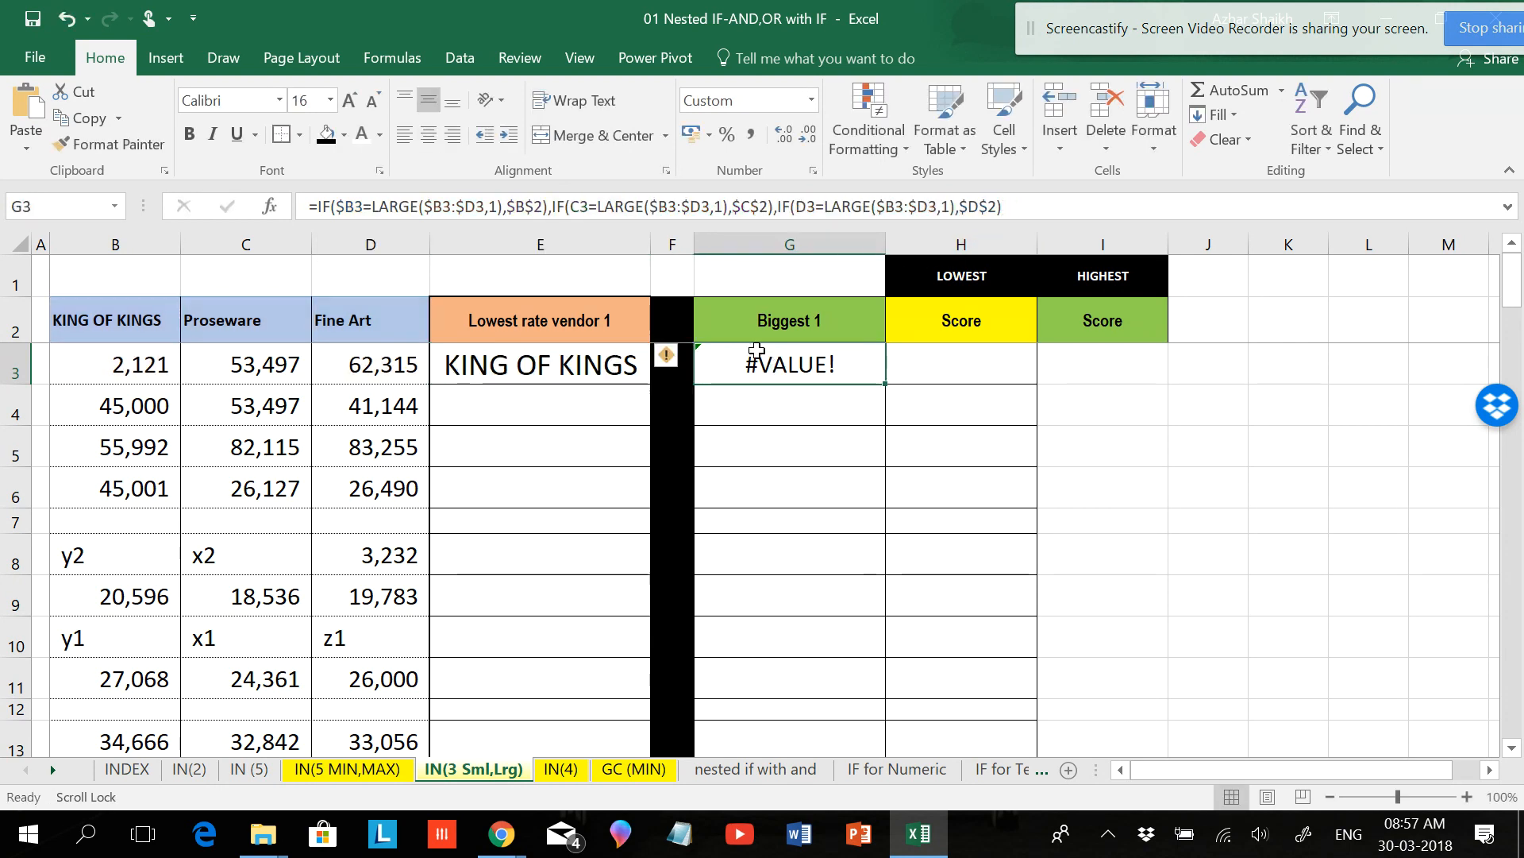
{"action": "left_click", "coordinate": [338, 209]}
{"action": "left_click", "coordinate": [381, 247]}
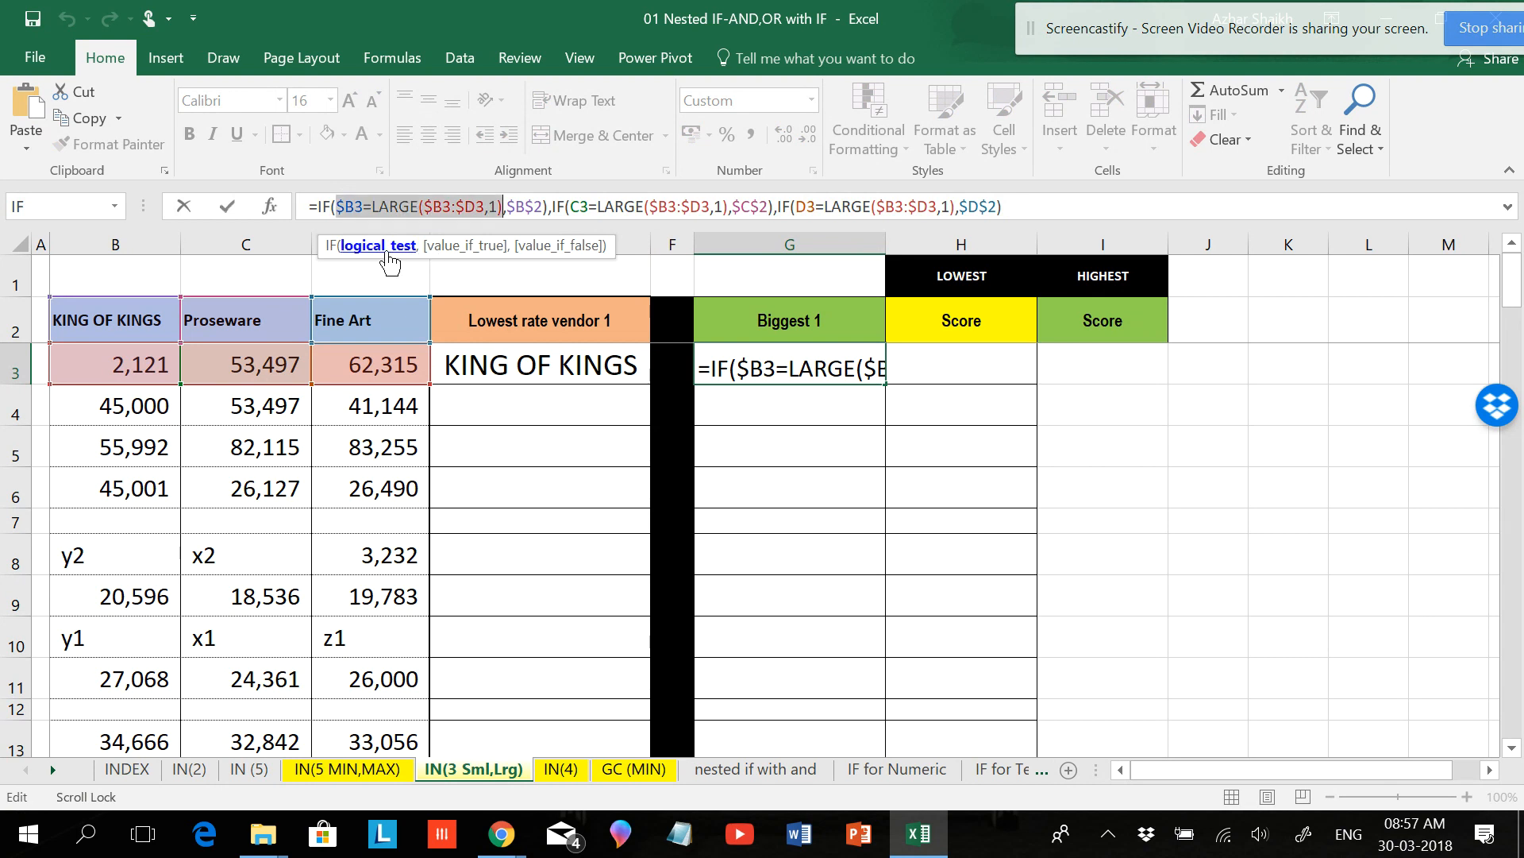
{"action": "left_click", "coordinate": [467, 246]}
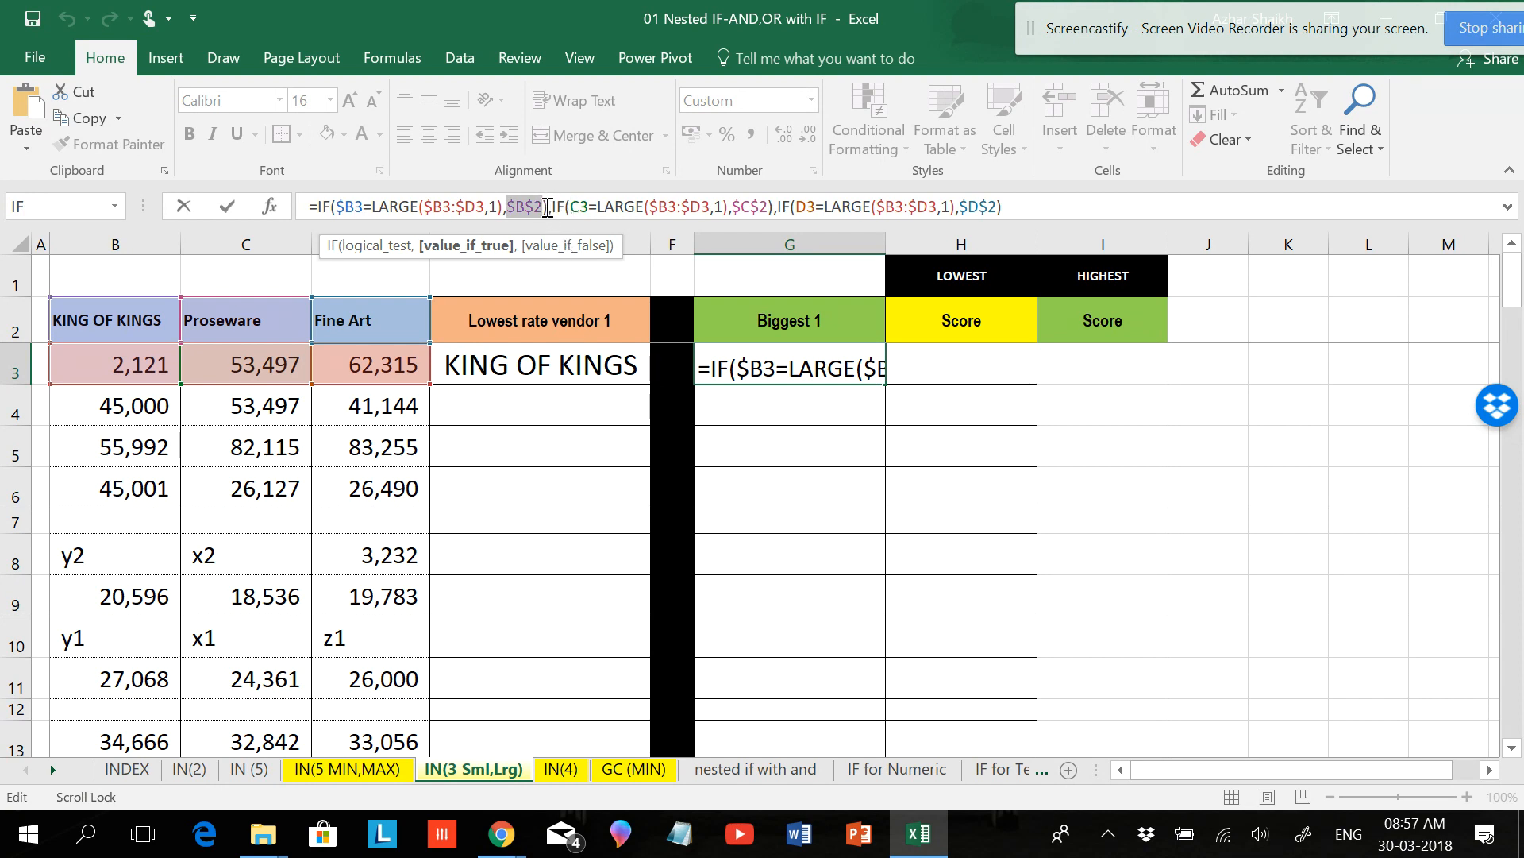
{"action": "left_click", "coordinate": [548, 207]}
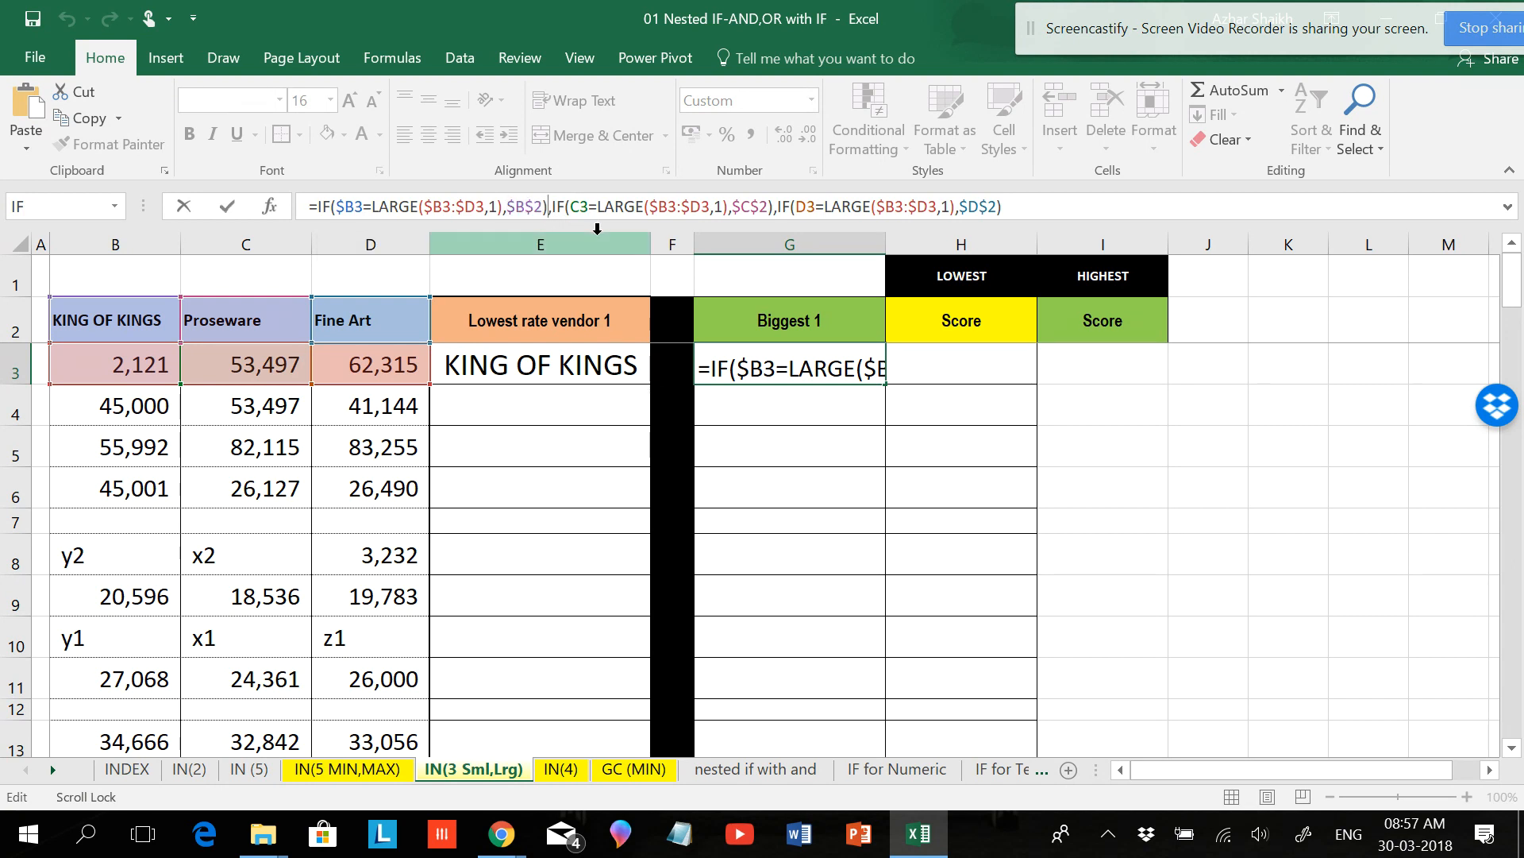
{"action": "key", "text": "BackSpace"}
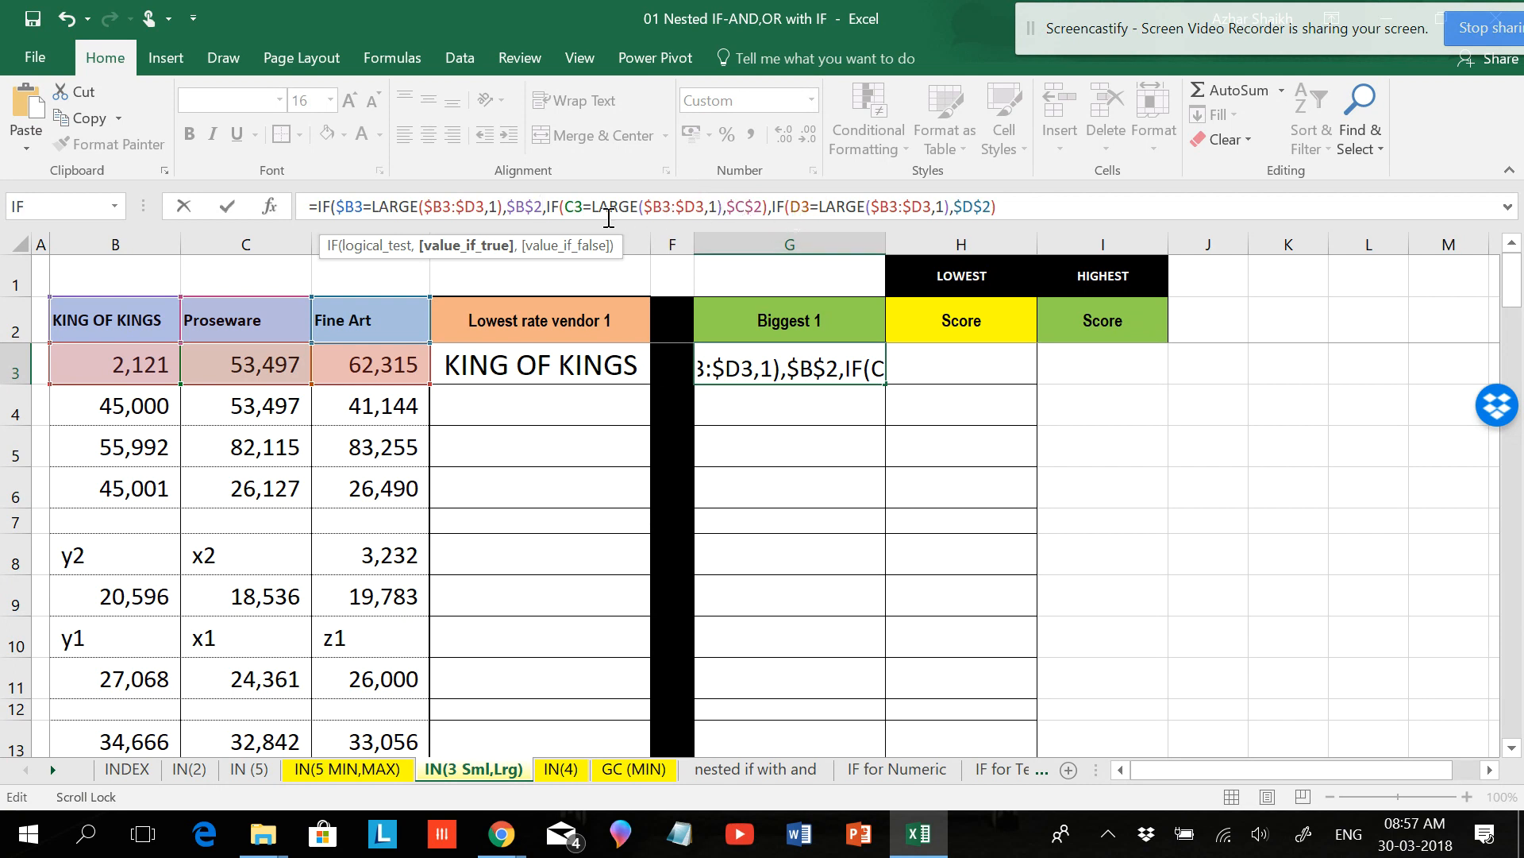
{"action": "left_click", "coordinate": [770, 211]}
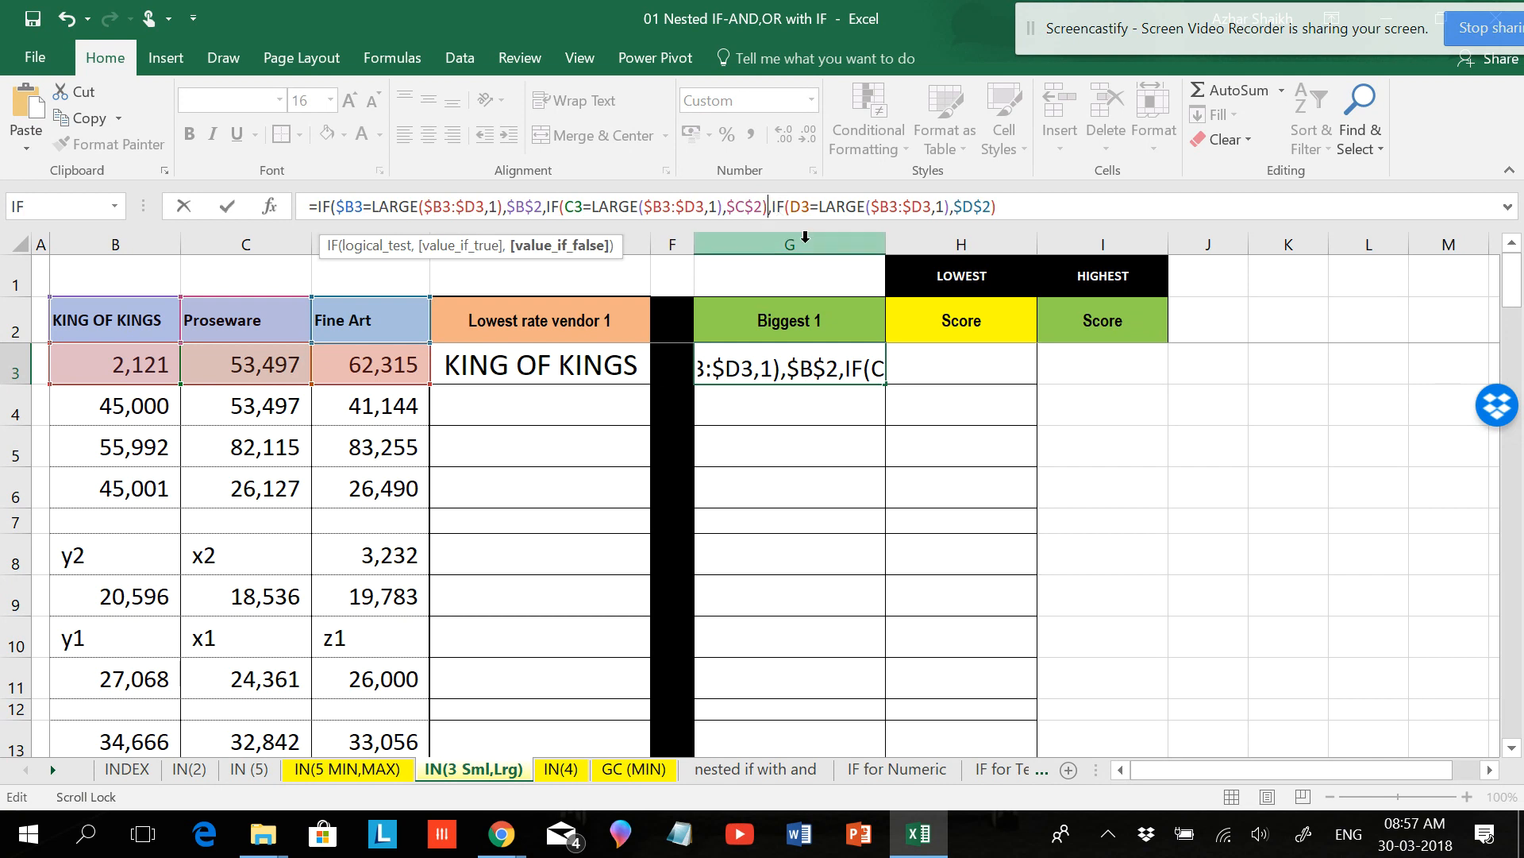
{"action": "key", "text": "BackSpace"}
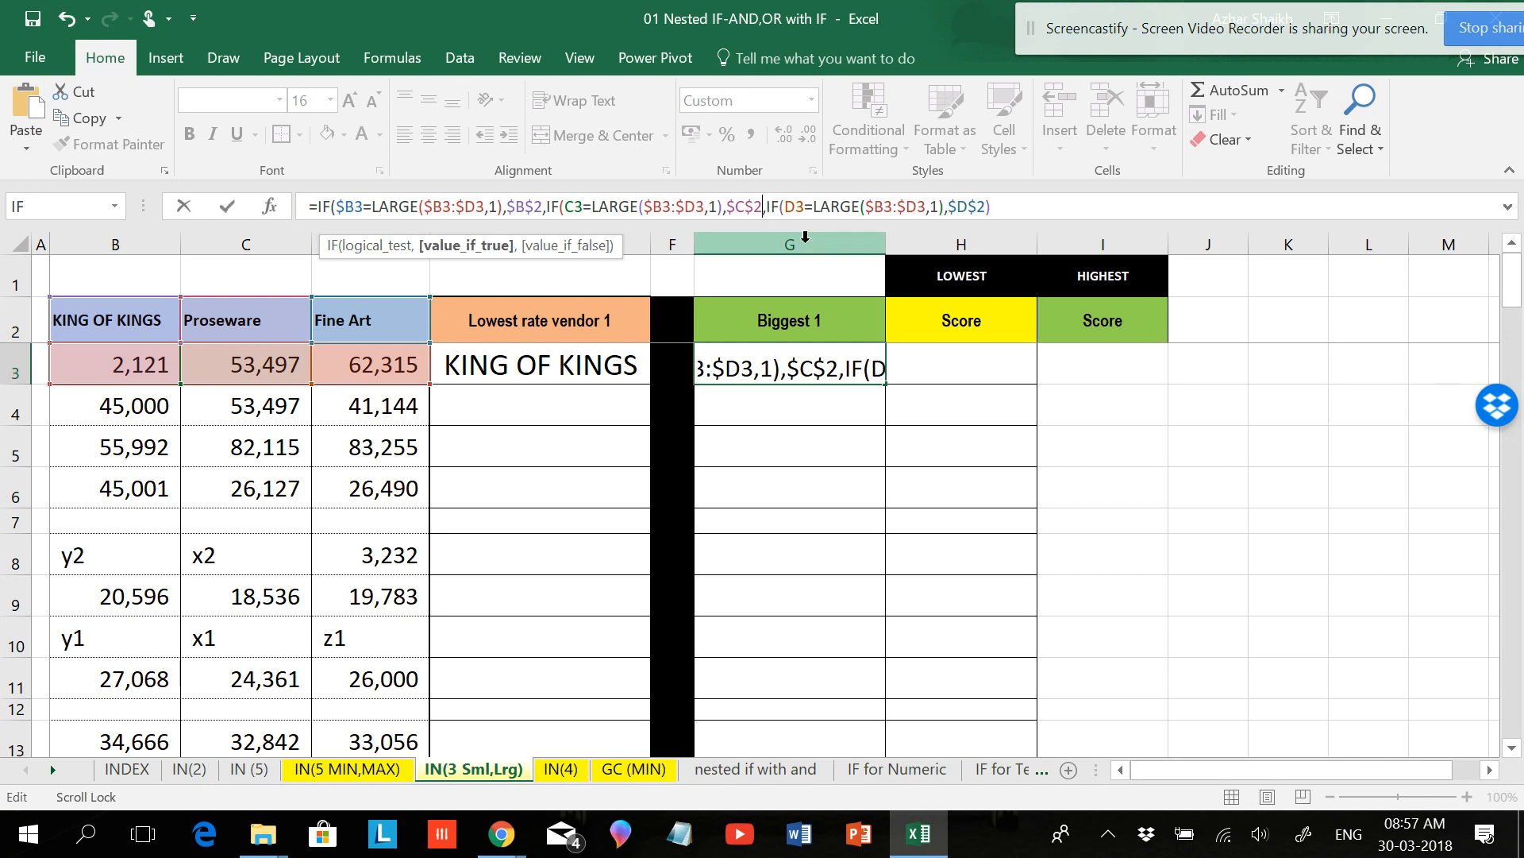
- End the G3 formula with three closing brackets after $D$2 and enter it
{"action": "left_click", "coordinate": [998, 210]}
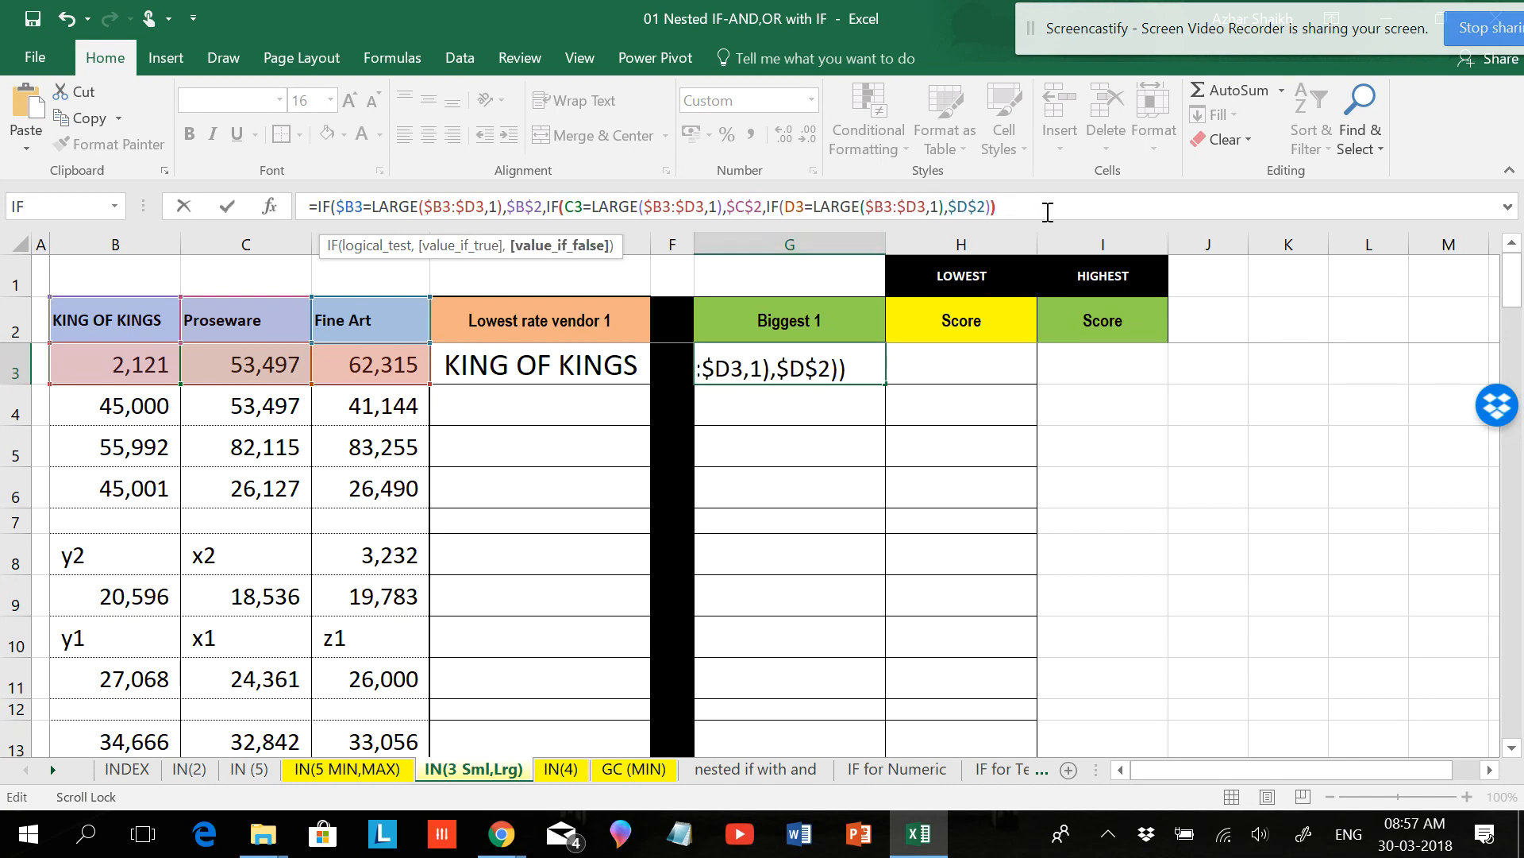
{"action": "type", "text": ")"}
{"action": "key", "text": "Return"}
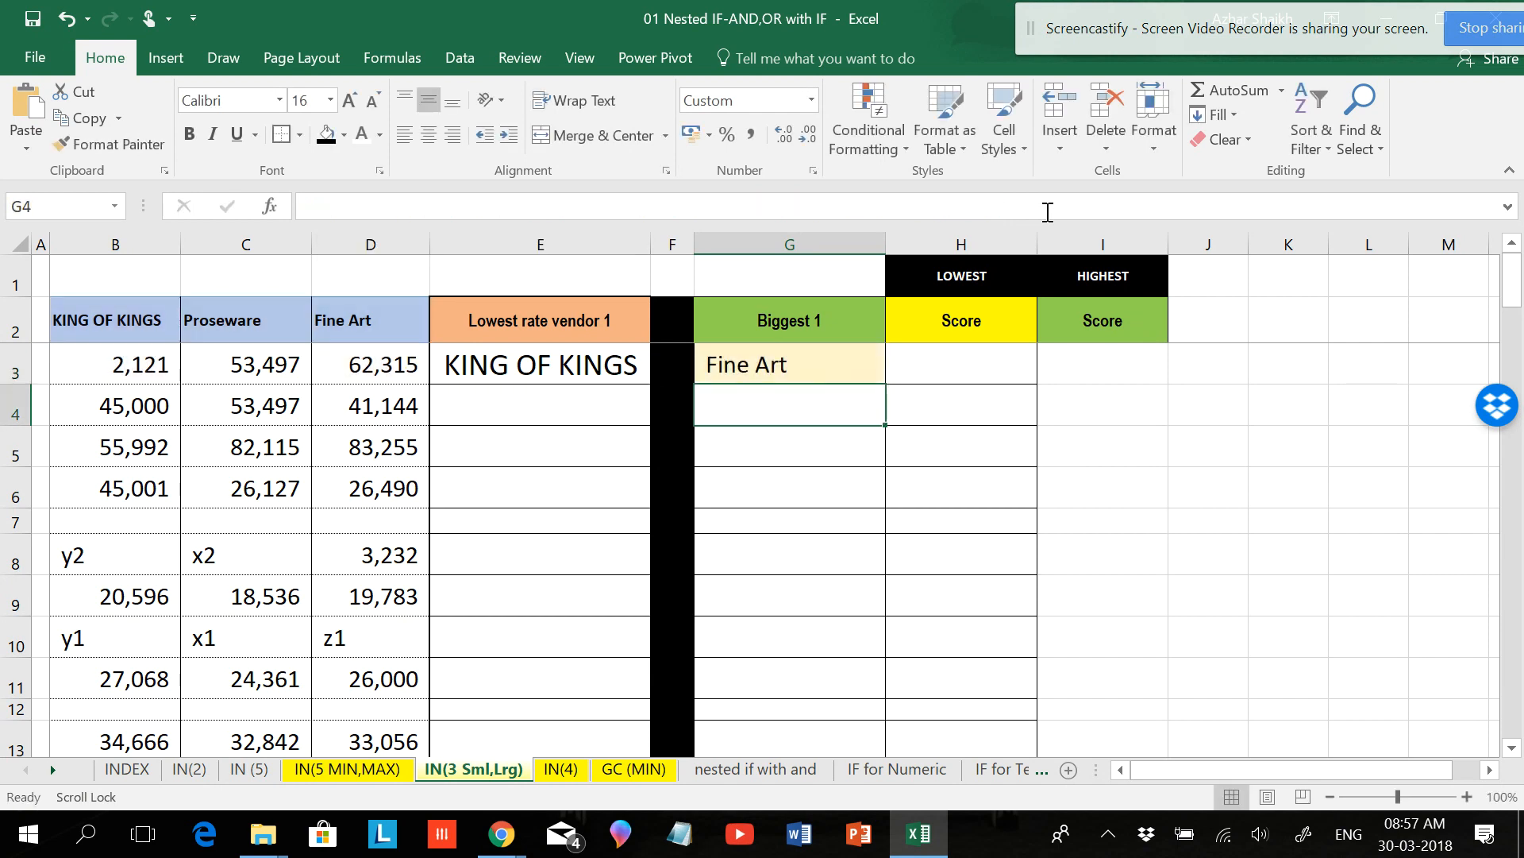
- Fill the lowest-rate vendor formula from E3 down to E12
{"action": "left_click", "coordinate": [794, 360]}
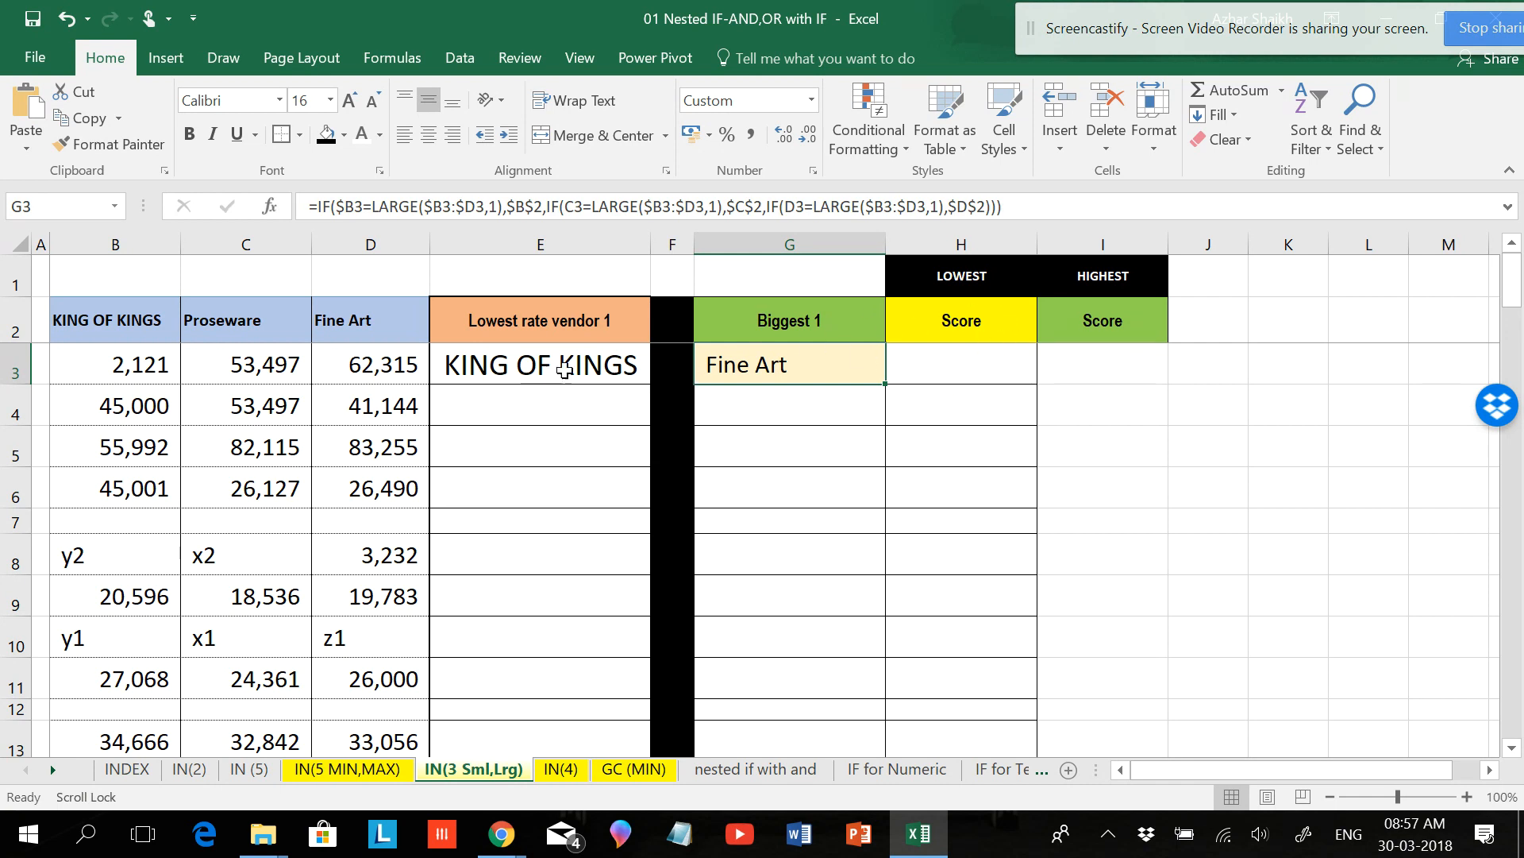
{"action": "left_click", "coordinate": [603, 365]}
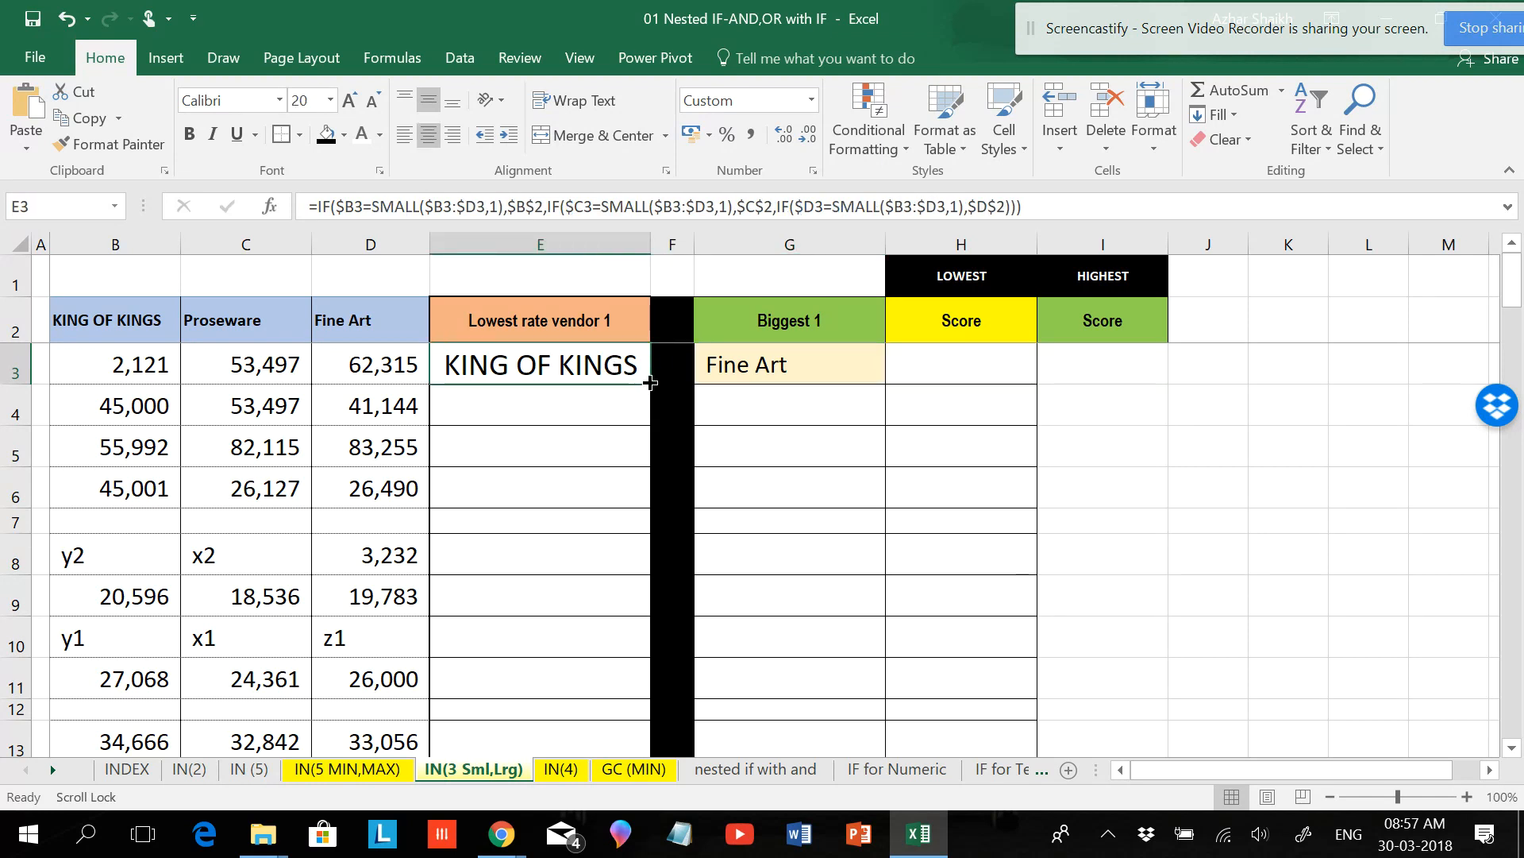
{"action": "double_click", "coordinate": [650, 383]}
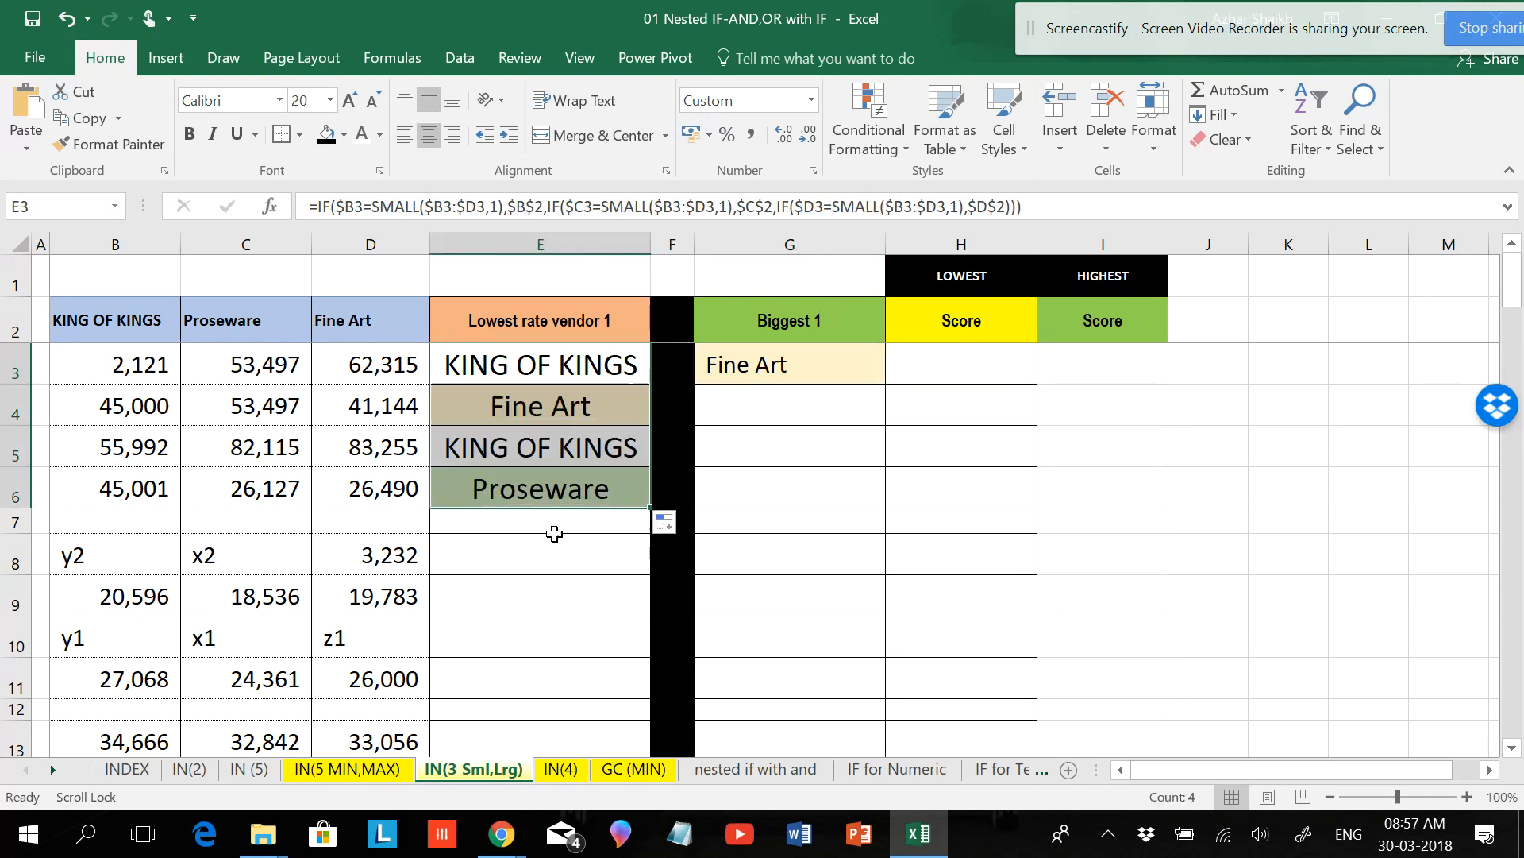
{"action": "left_click_drag", "start_coordinate": [652, 508], "coordinate": [549, 734]}
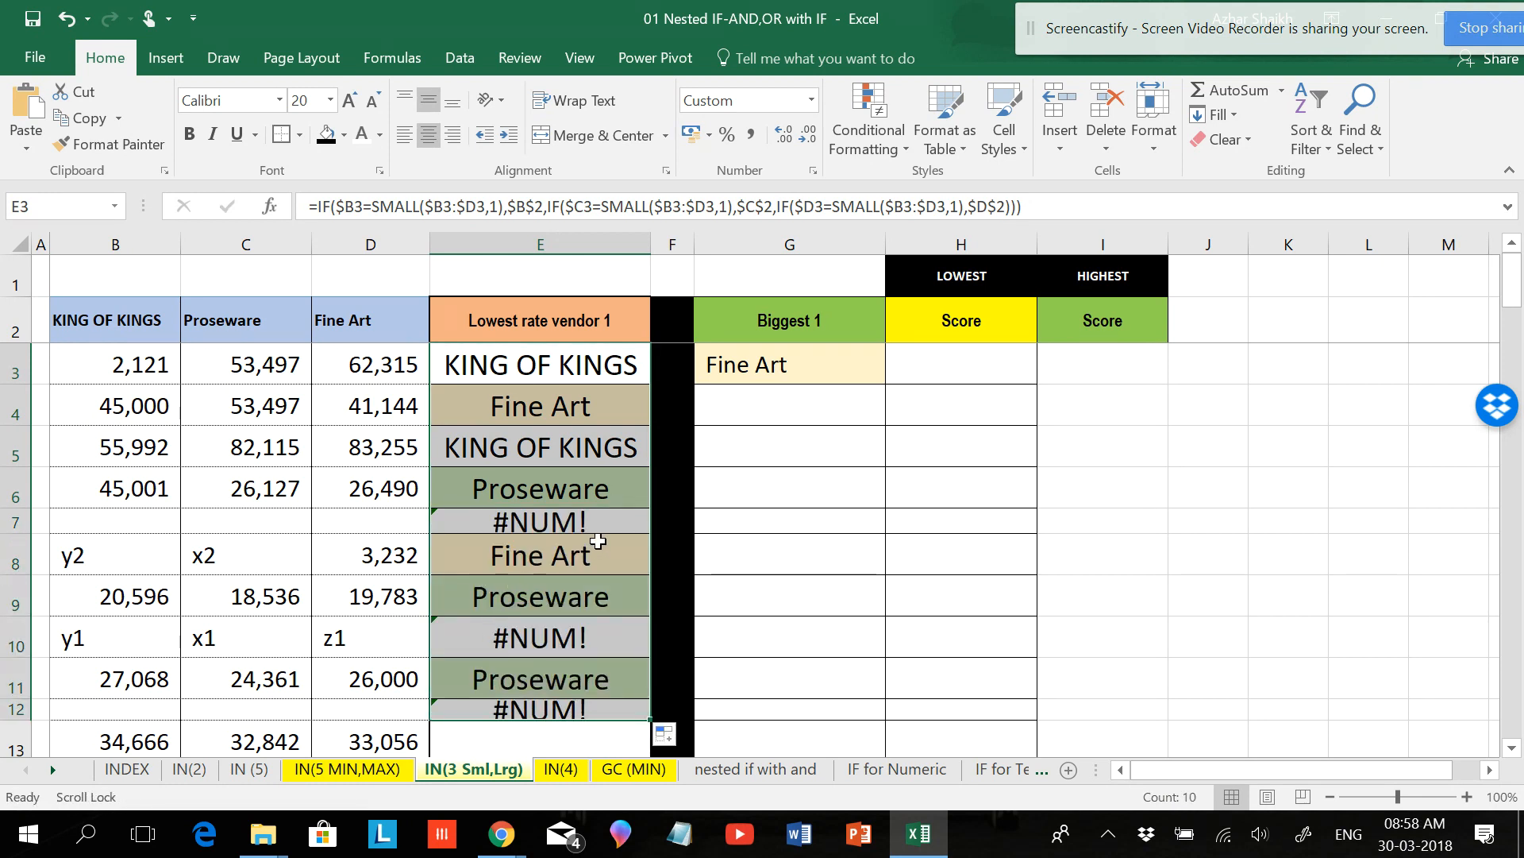
- Inspect the filled formulas in E7, E10 and E12 and compare E7 with the source cells in row 7
{"action": "left_click", "coordinate": [564, 521]}
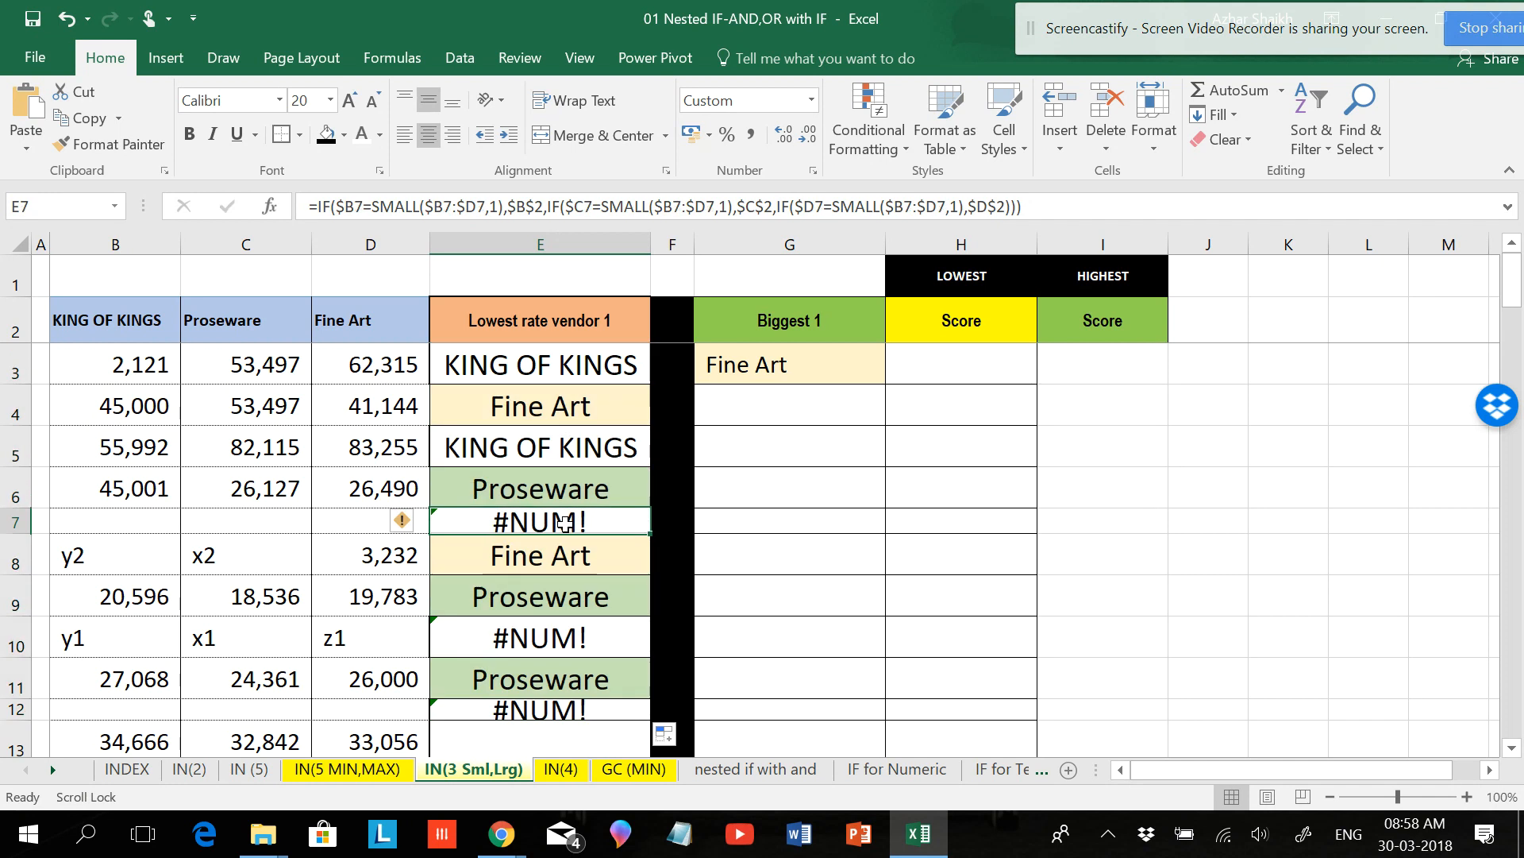
{"action": "left_click", "coordinate": [561, 646]}
{"action": "left_click", "coordinate": [517, 528]}
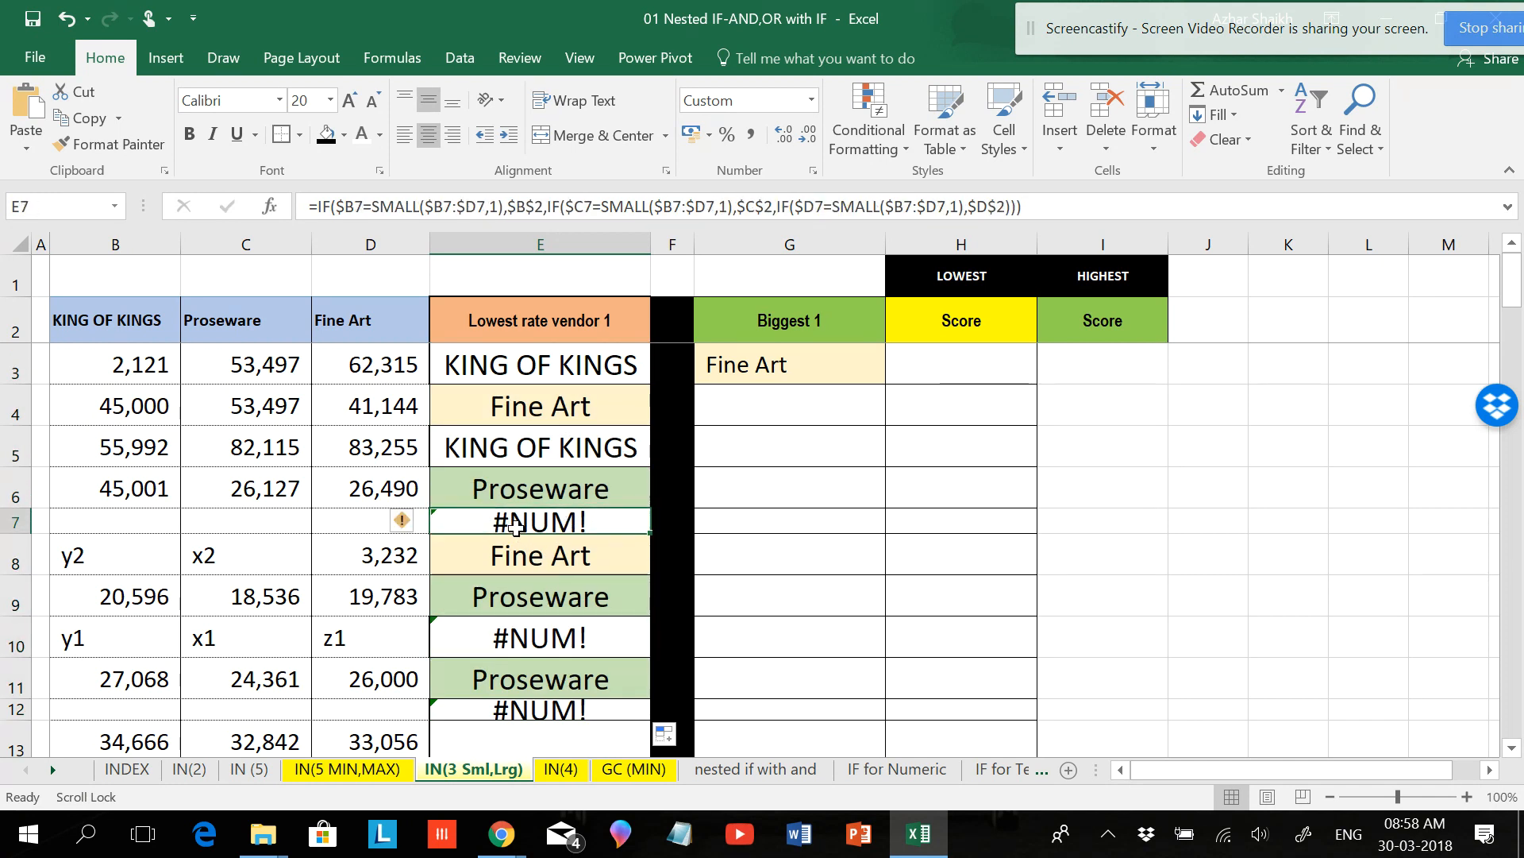
{"action": "left_click", "coordinate": [169, 528]}
{"action": "left_click", "coordinate": [521, 522]}
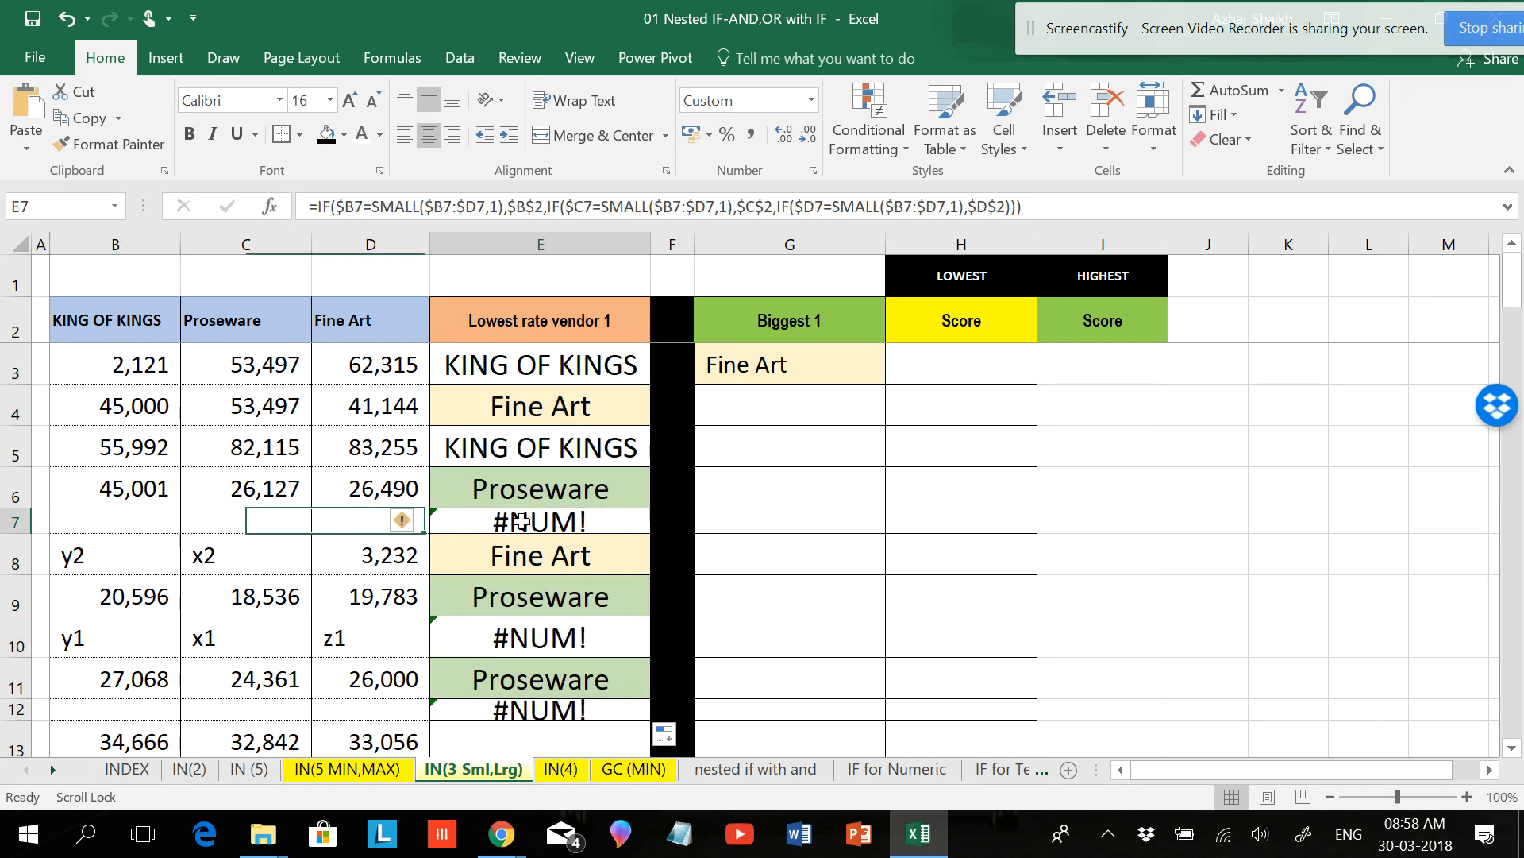
{"action": "left_click", "coordinate": [537, 709]}
{"action": "left_click", "coordinate": [556, 645]}
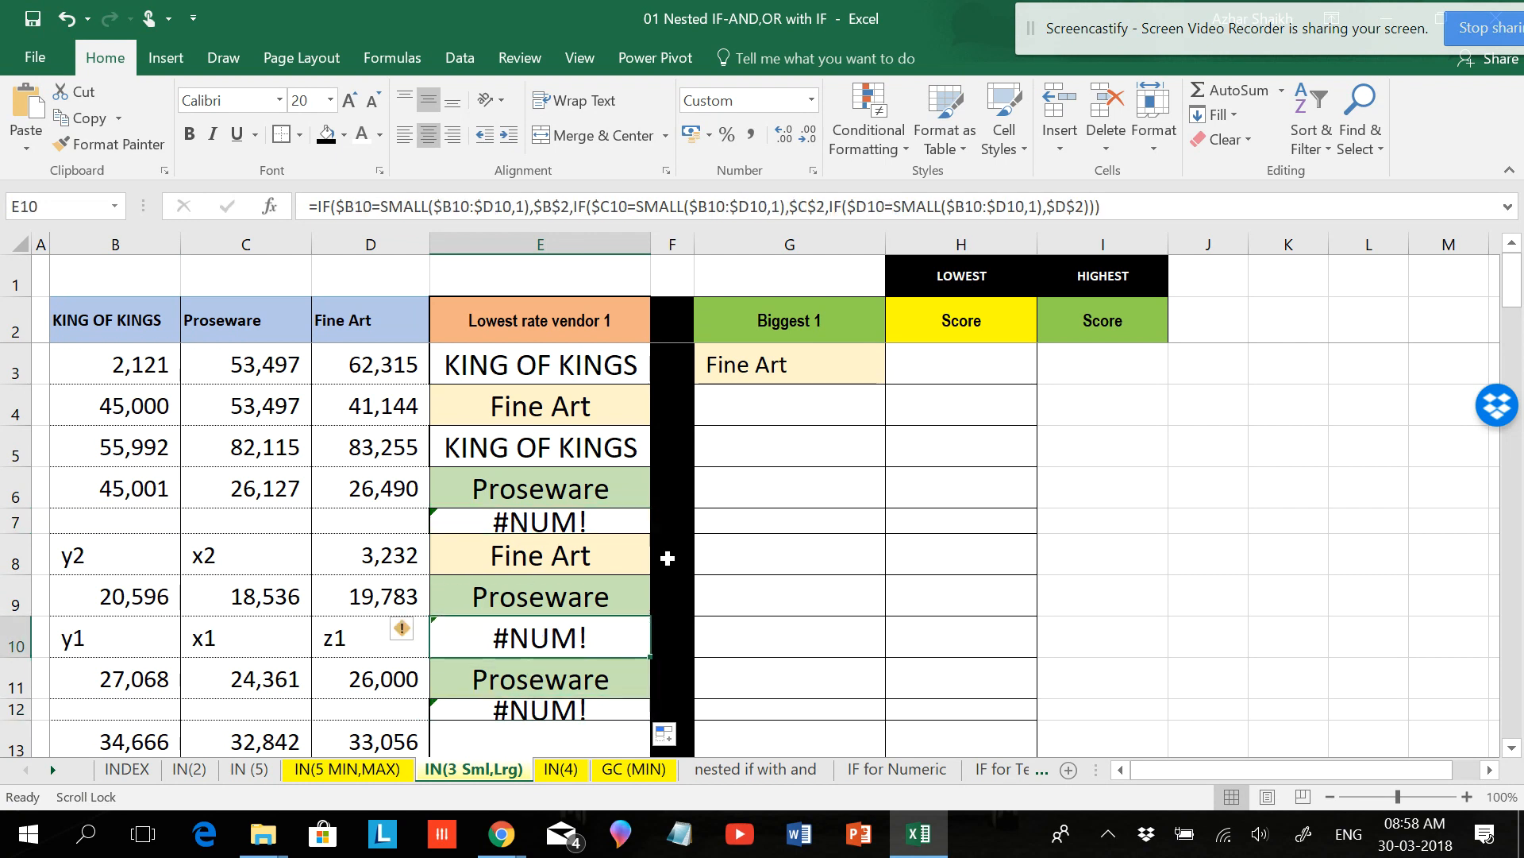
- Fill the biggest-rate vendor formula from G3 down to G12
{"action": "left_click", "coordinate": [814, 374]}
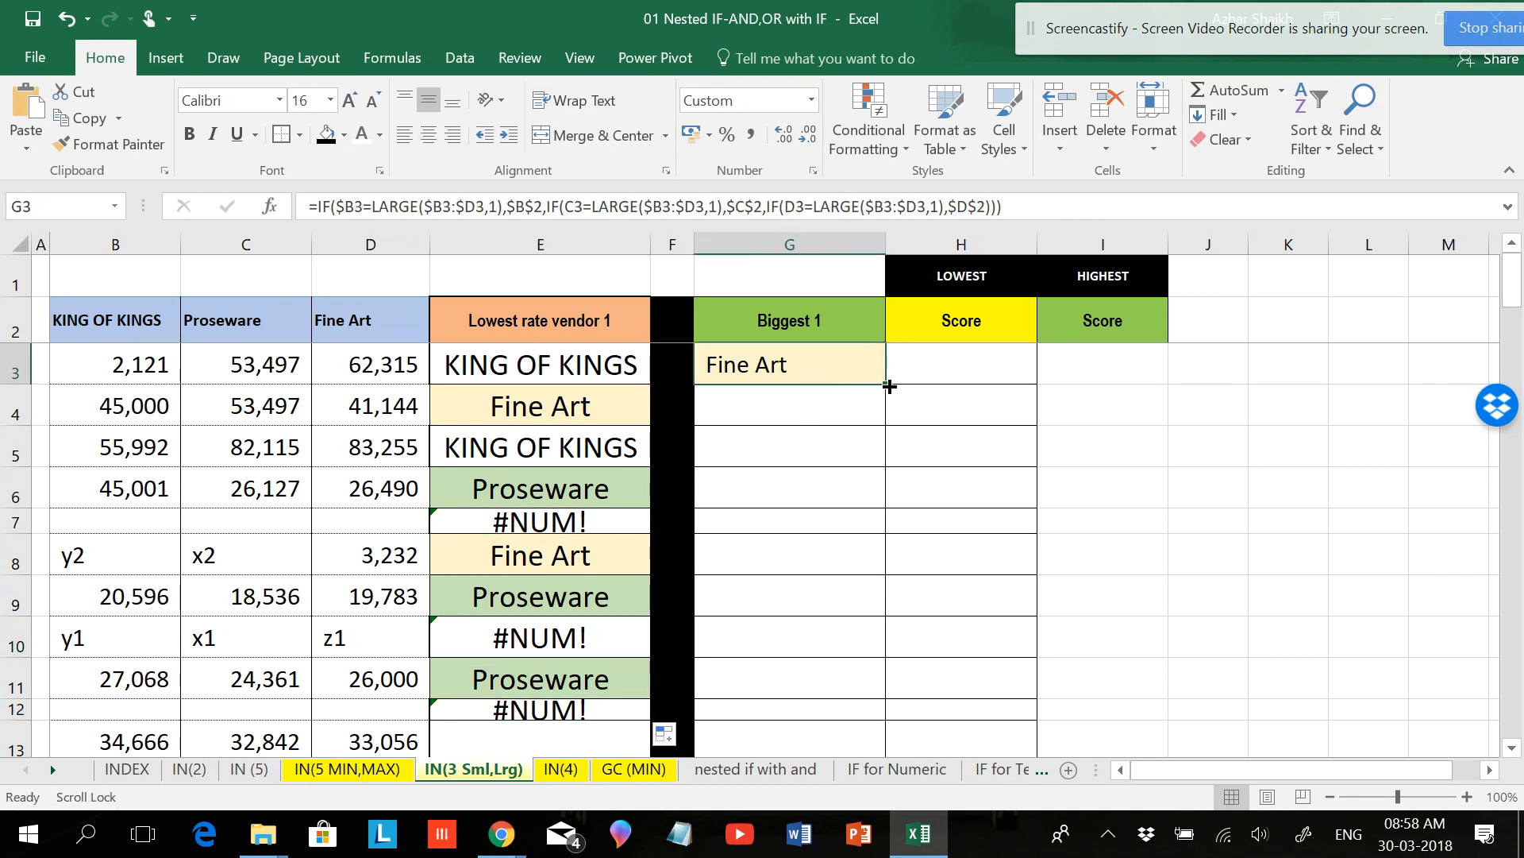
{"action": "left_click_drag", "start_coordinate": [886, 386], "coordinate": [844, 740]}
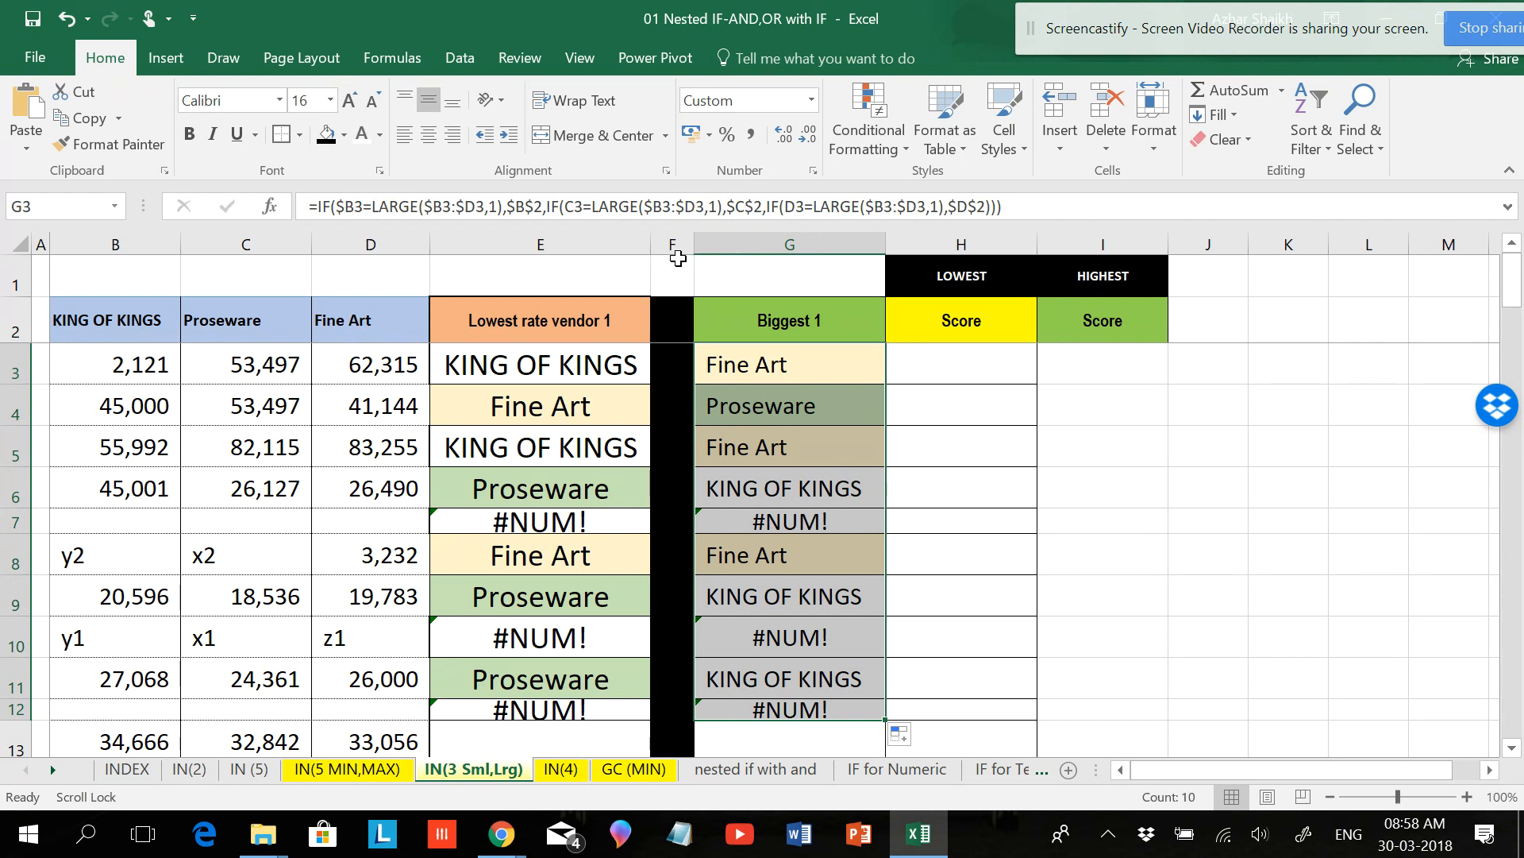
- Insert a column before the black separator column F and extend the E2 header into it as Lowest rate vendor 2
{"action": "left_click", "coordinate": [543, 328]}
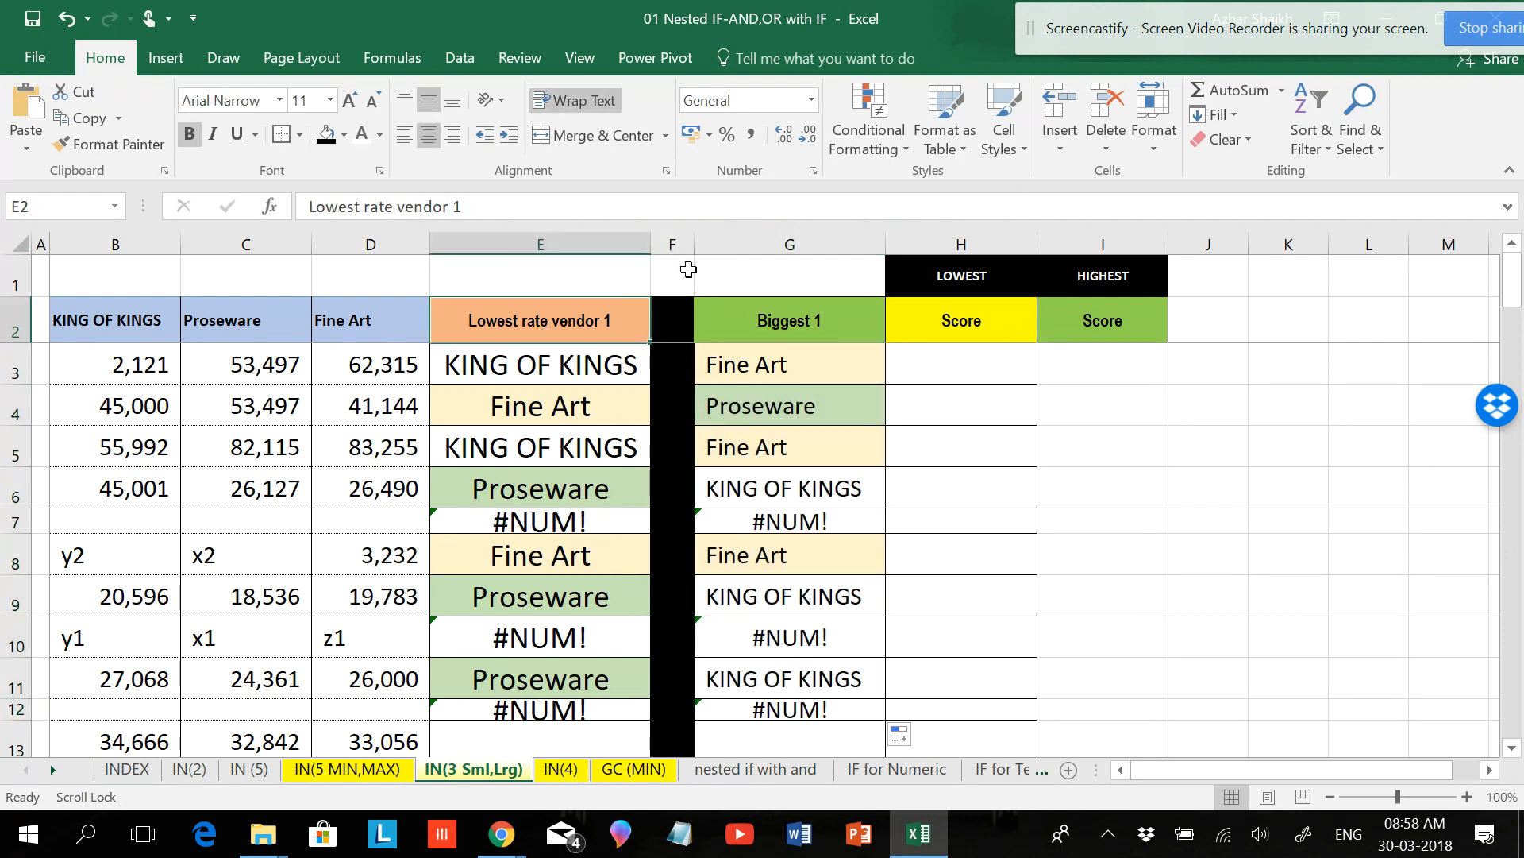
{"action": "right_click", "coordinate": [677, 246]}
{"action": "left_click", "coordinate": [746, 413]}
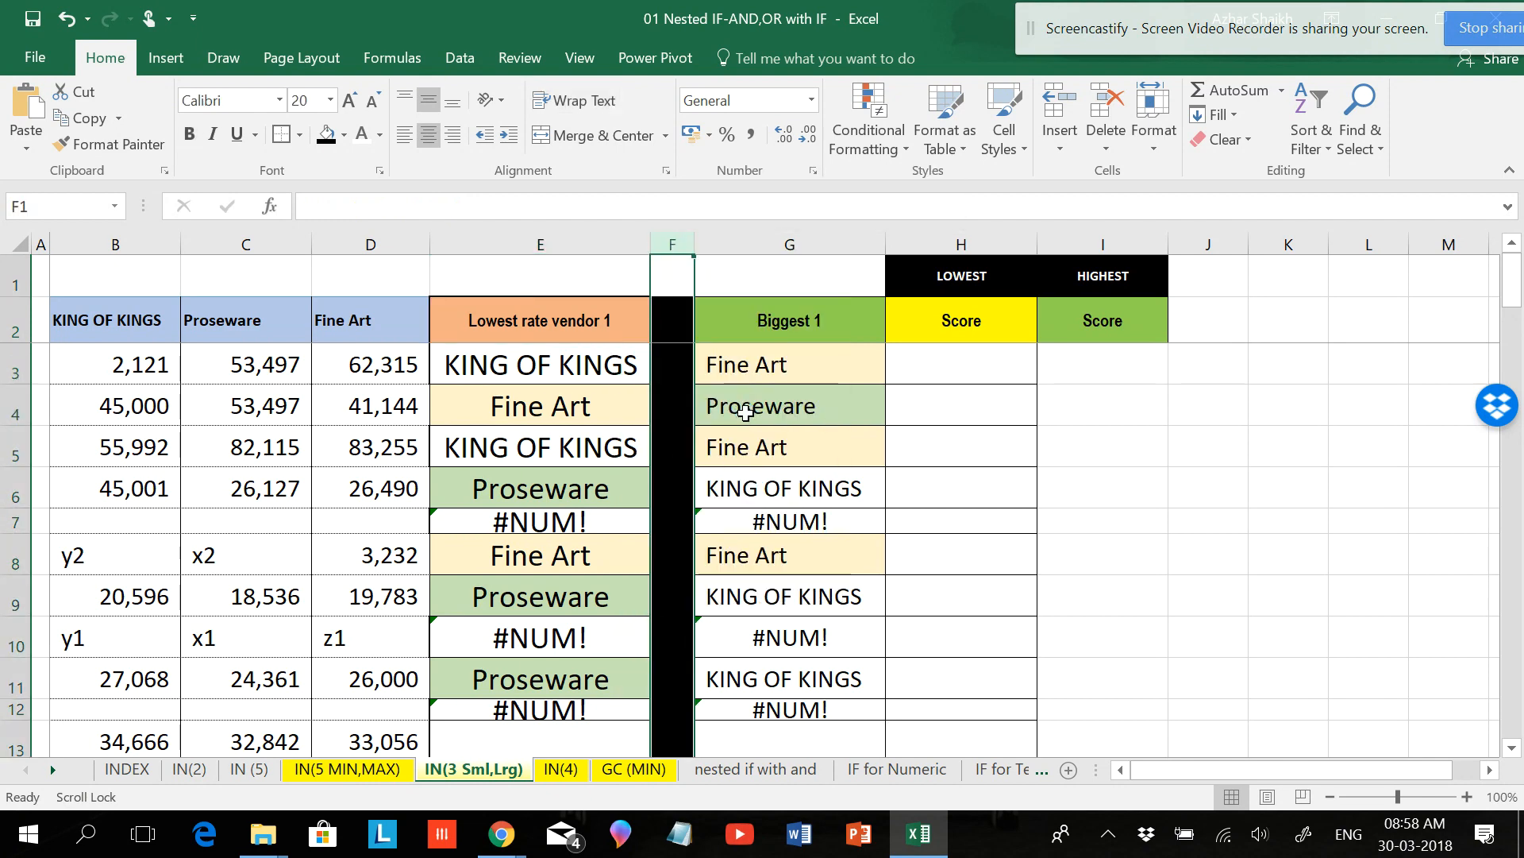
{"action": "left_click", "coordinate": [635, 322]}
{"action": "left_click_drag", "start_coordinate": [649, 344], "coordinate": [802, 342]}
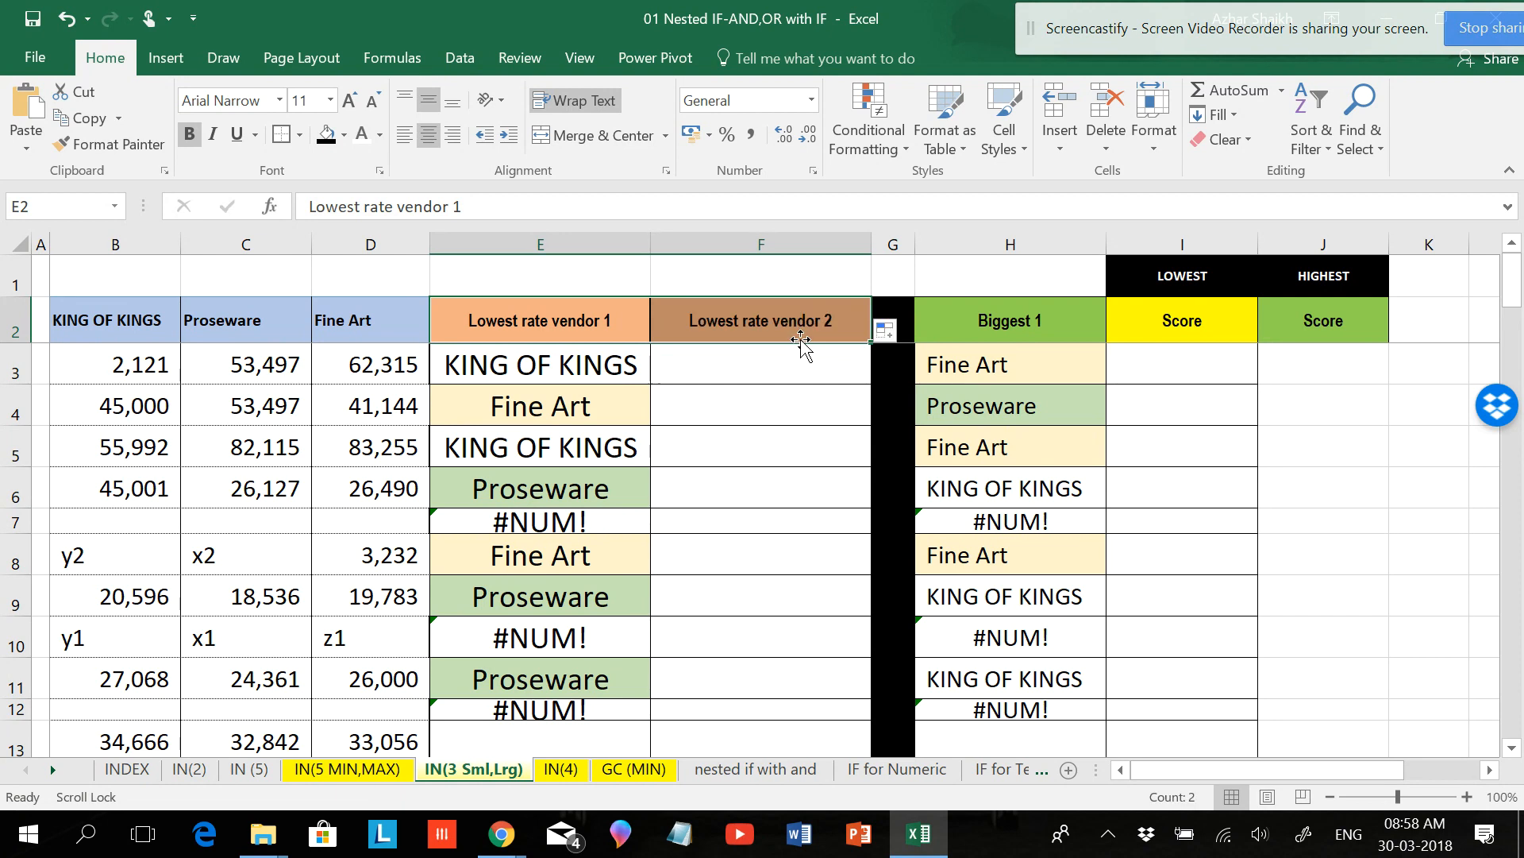
- Copy the E3 formula into F3 and set the k argument of its three SMALL functions to 2
{"action": "left_click", "coordinate": [631, 372]}
{"action": "left_click_drag", "start_coordinate": [654, 386], "coordinate": [818, 377]}
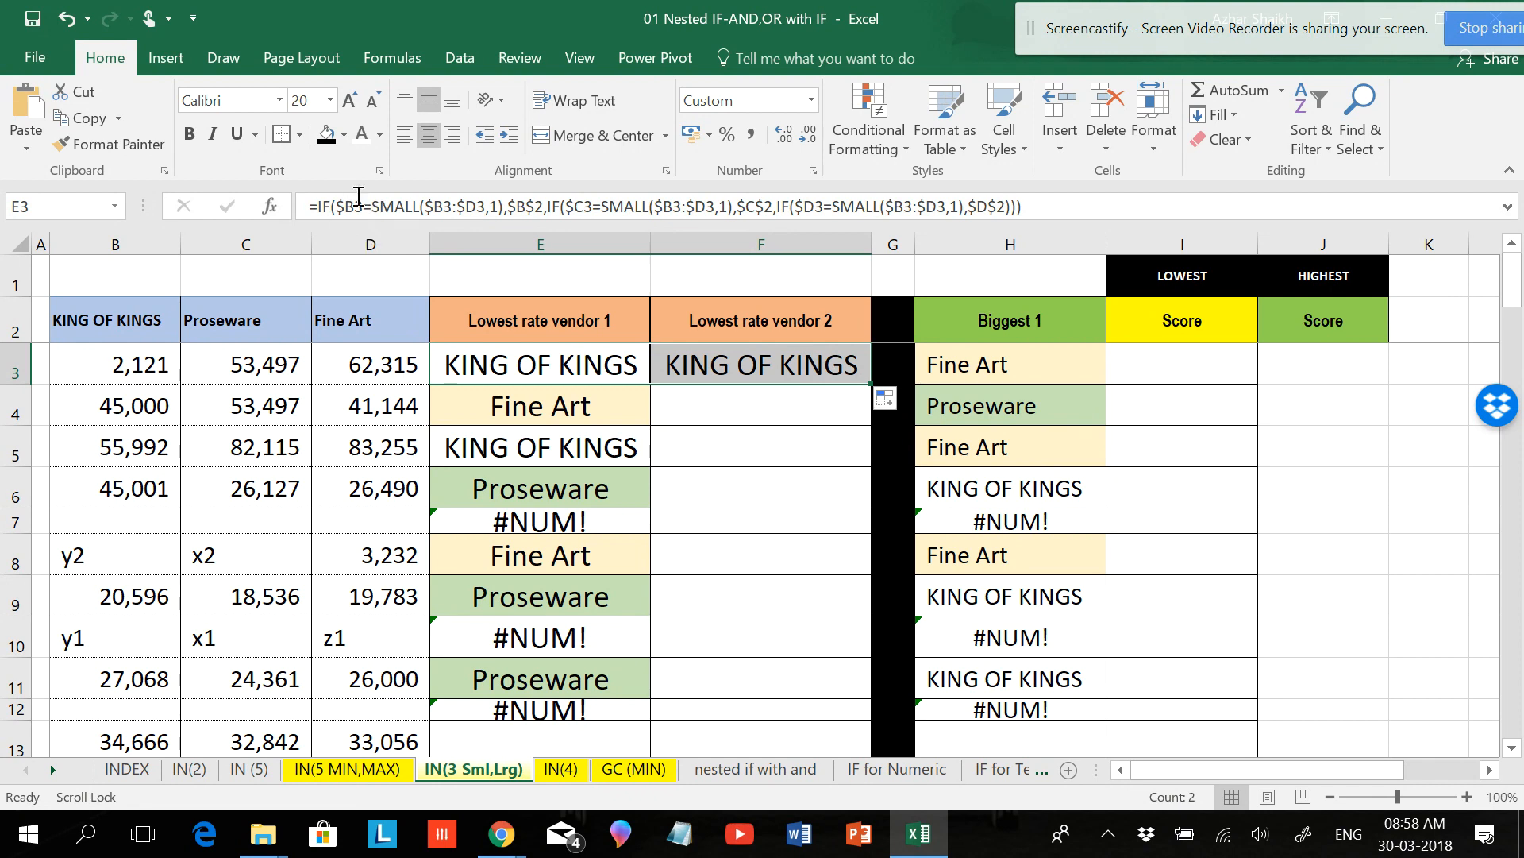
{"action": "left_click", "coordinate": [738, 364]}
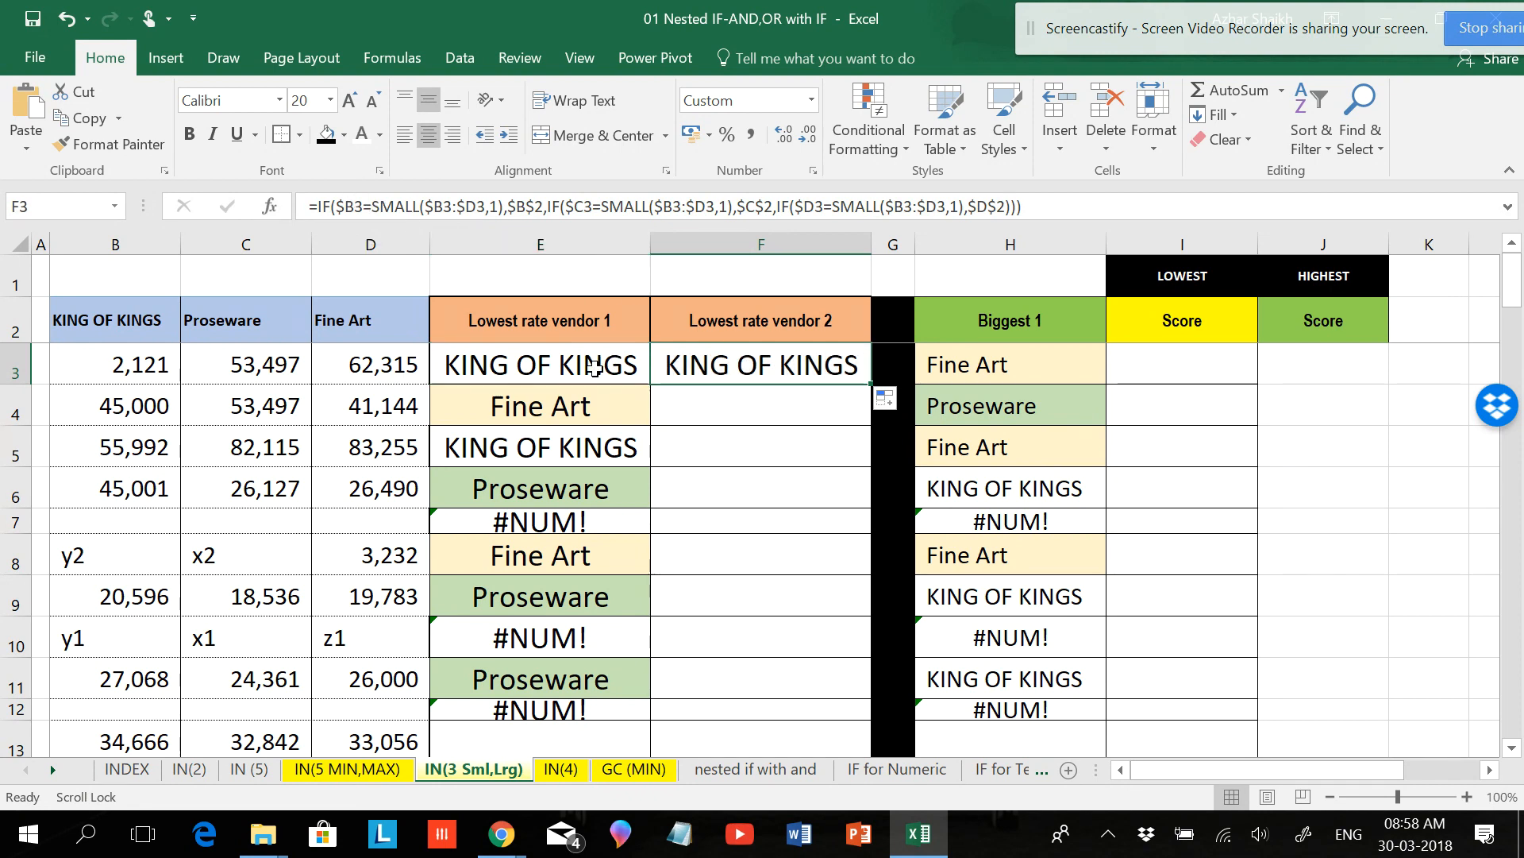
{"action": "left_click", "coordinate": [493, 208]}
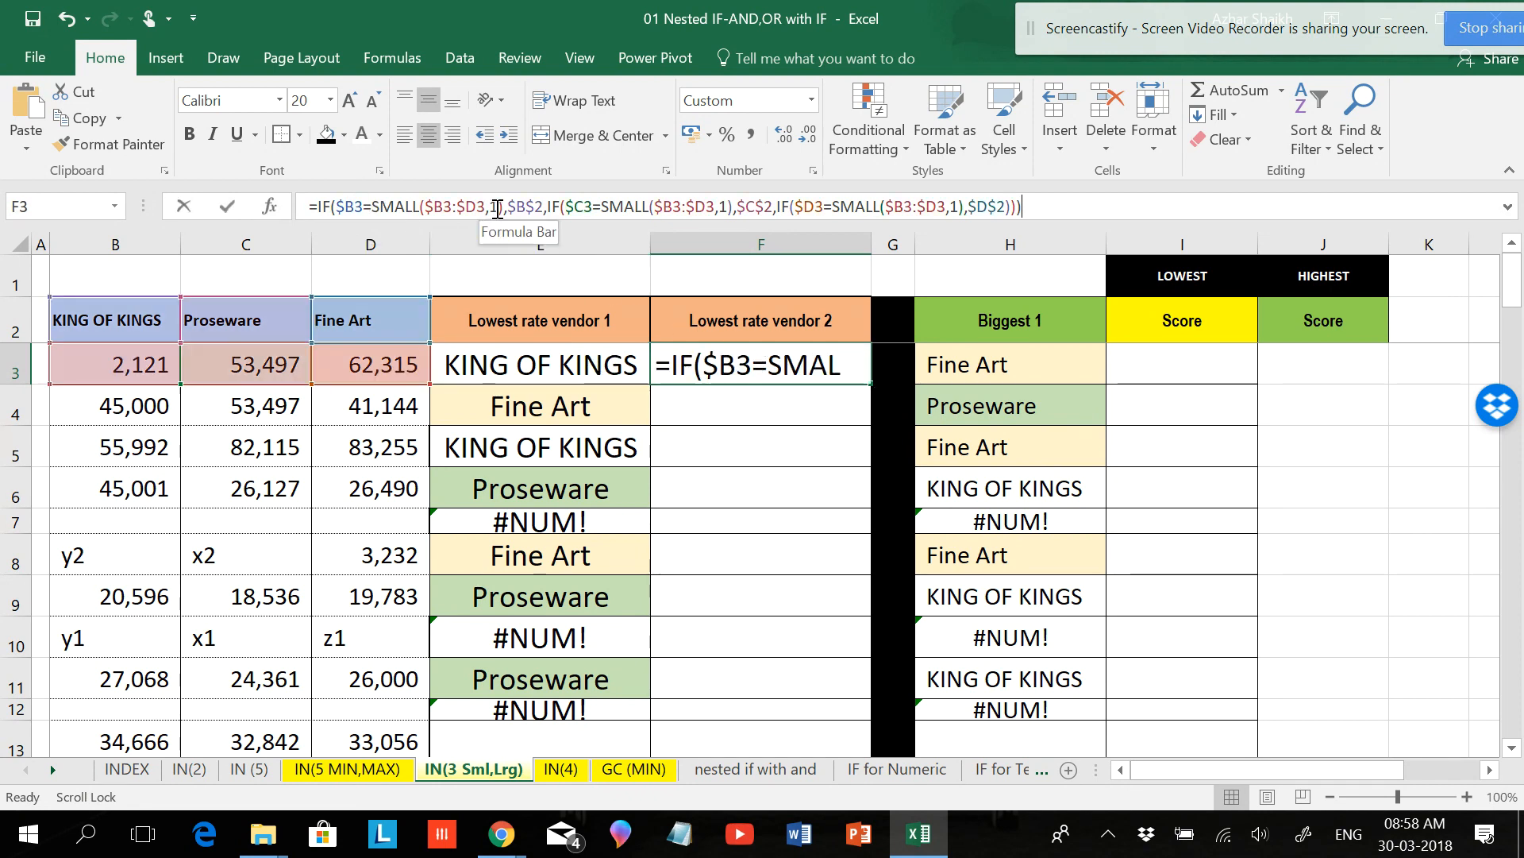
{"action": "double_click", "coordinate": [493, 209]}
{"action": "type", "text": "2"}
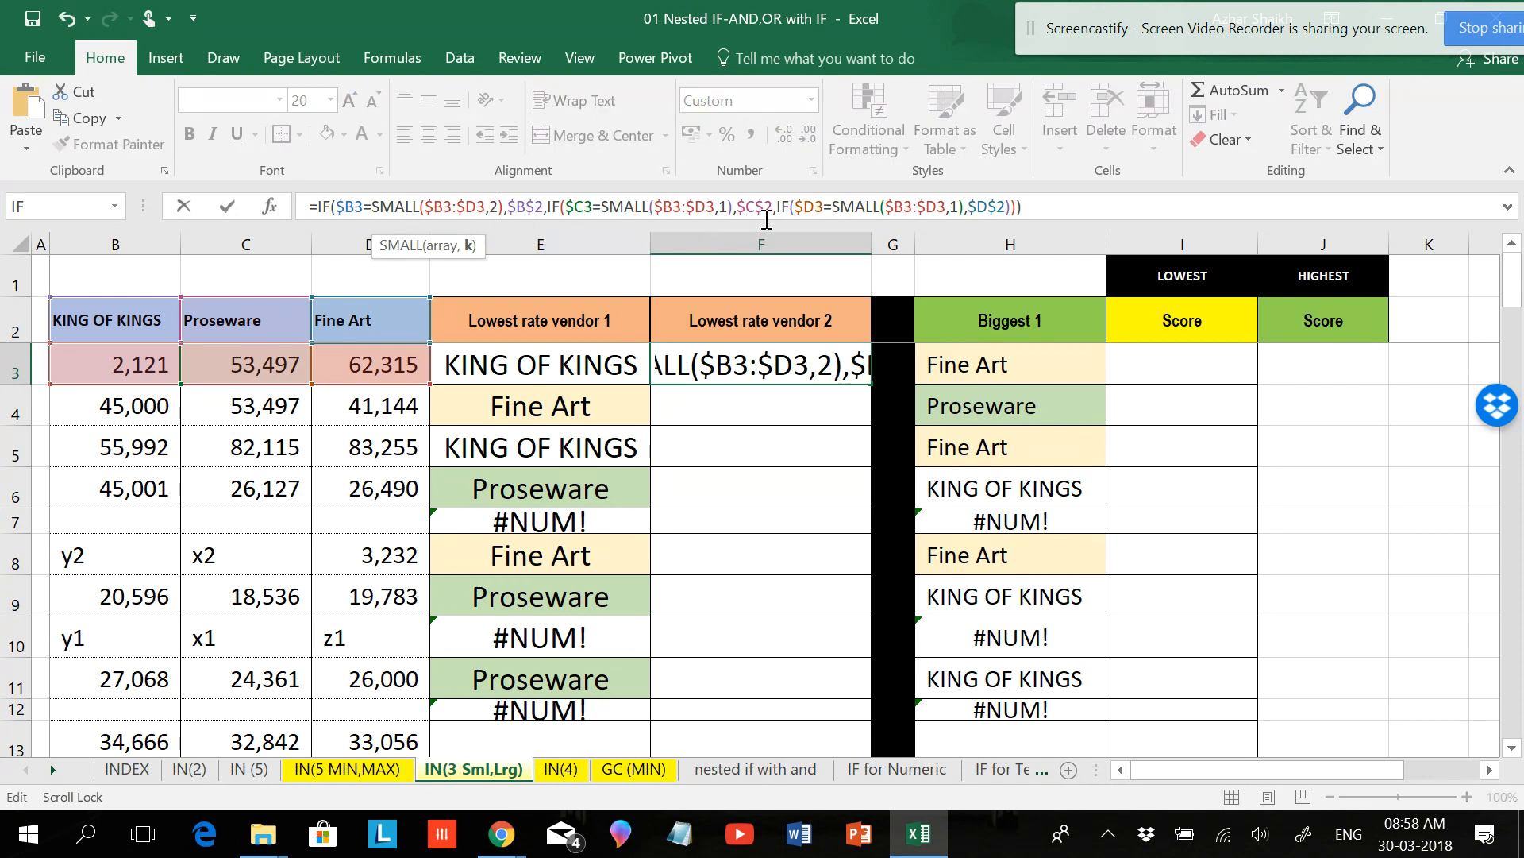
{"action": "double_click", "coordinate": [724, 208]}
{"action": "type", "text": "2"}
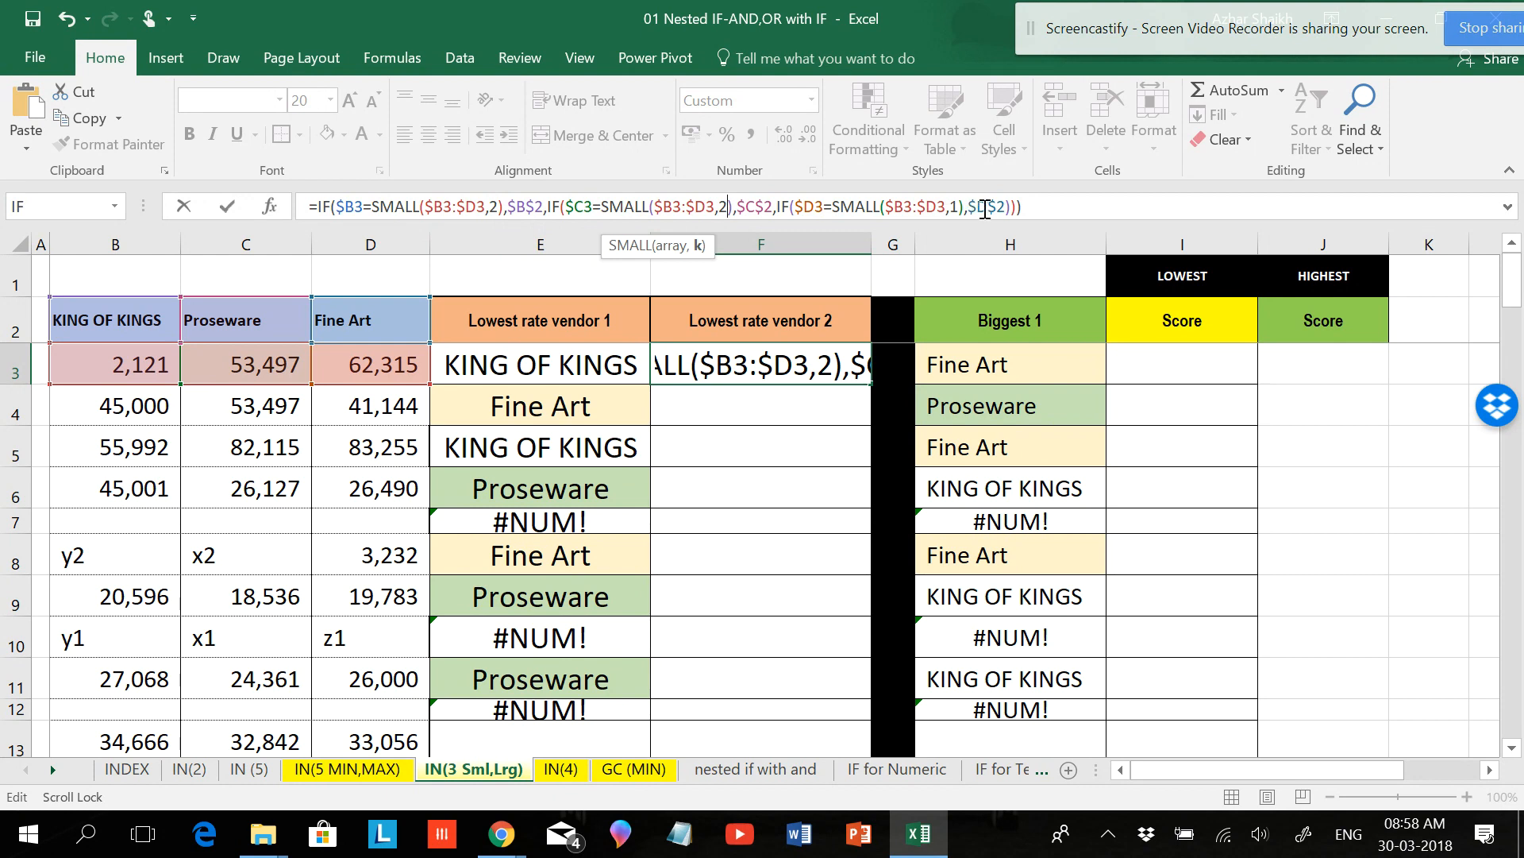
{"action": "double_click", "coordinate": [956, 207]}
{"action": "type", "text": "2"}
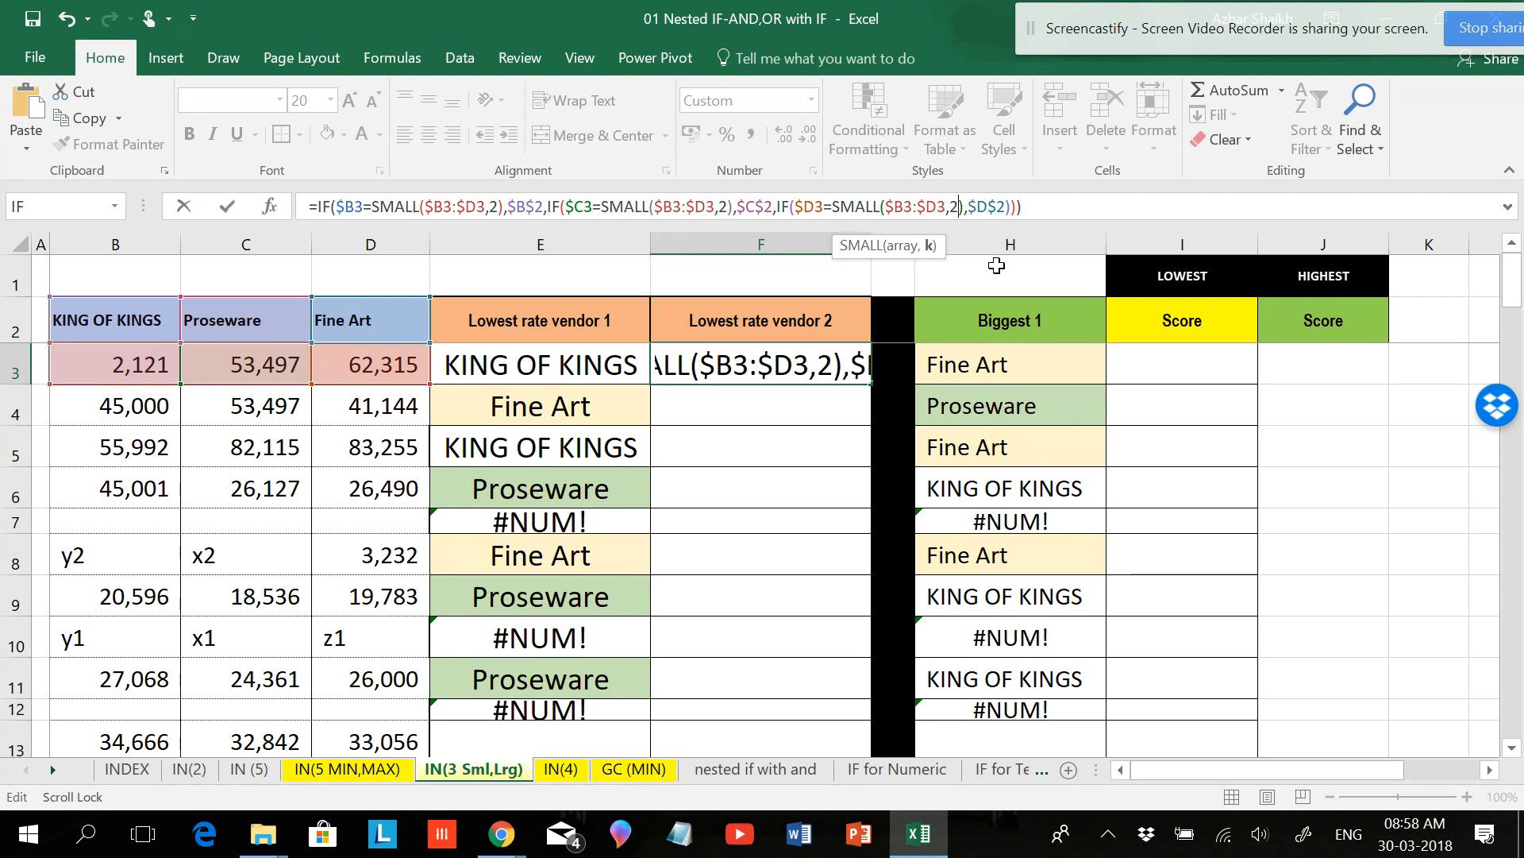
{"action": "key", "text": "Return"}
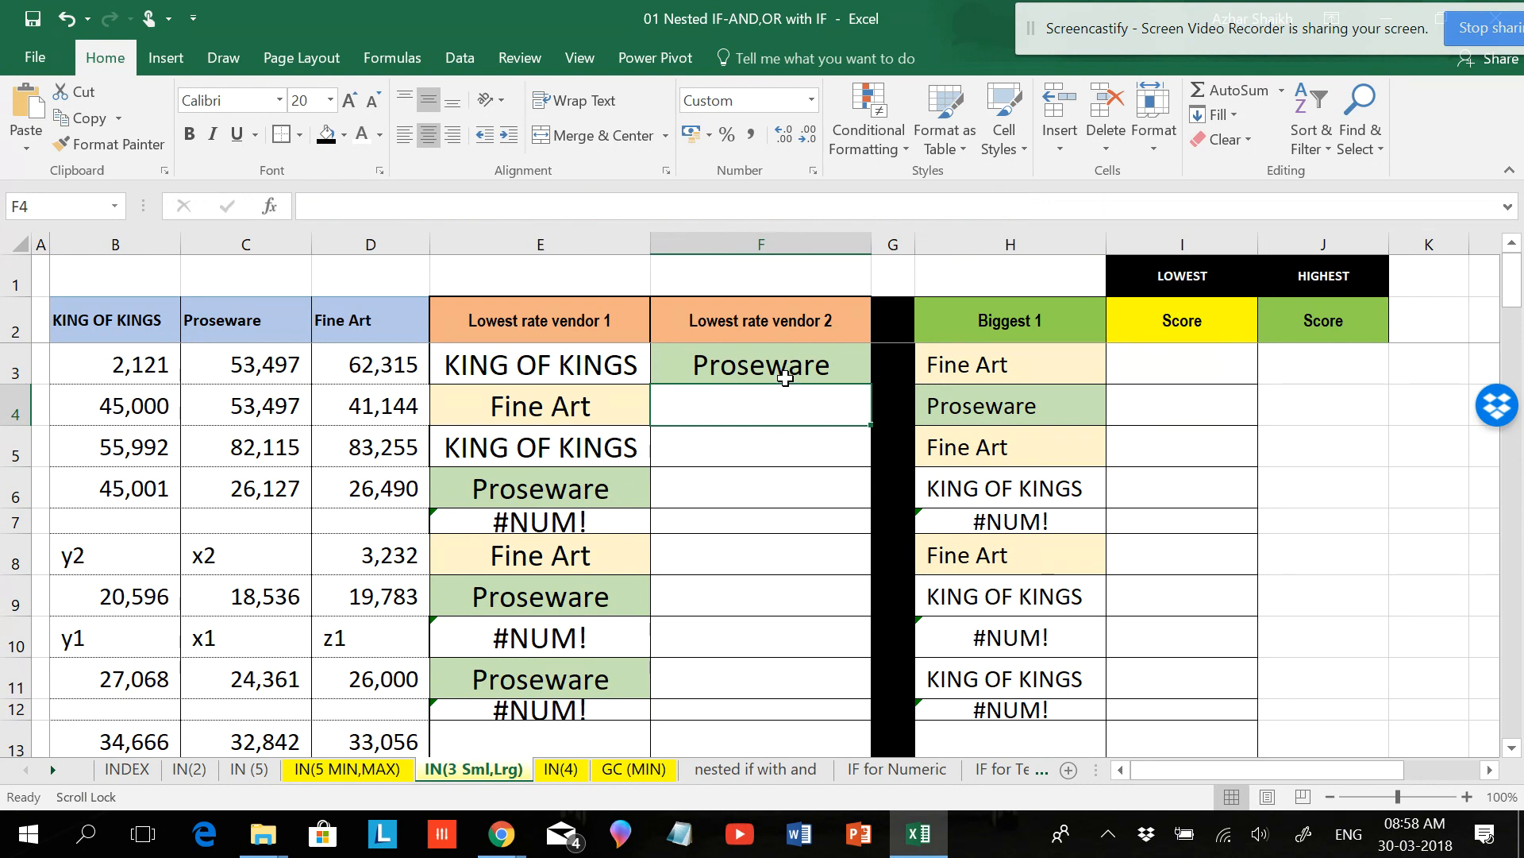
- Fill the second-lowest vendor formula from F3 down to F13 and check F8 and F10 against the source cells in their rows
{"action": "left_click", "coordinate": [829, 368]}
{"action": "double_click", "coordinate": [869, 384]}
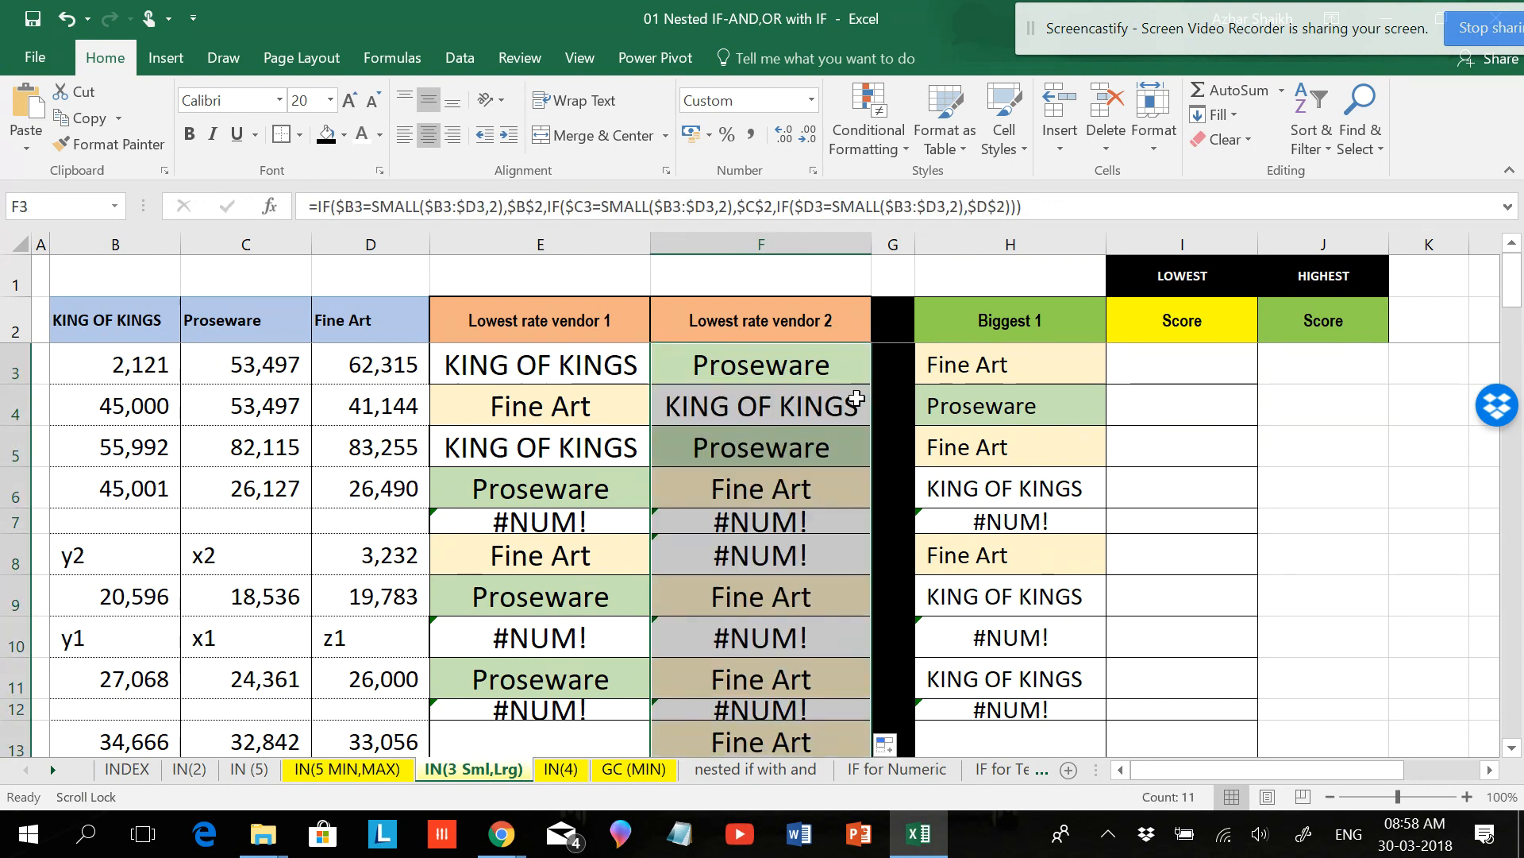
{"action": "left_click", "coordinate": [771, 568]}
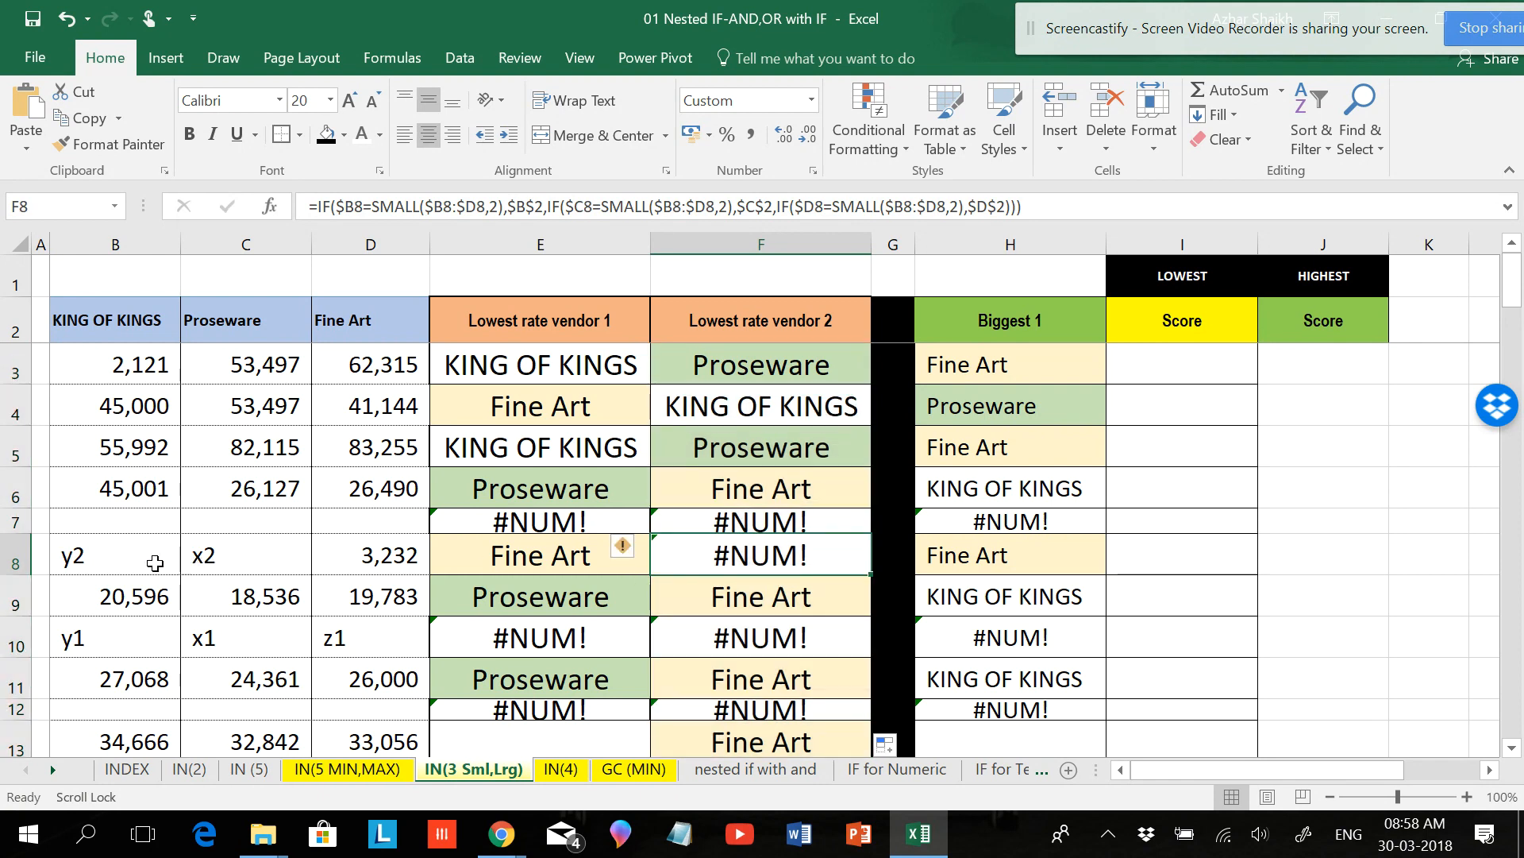
{"action": "left_click", "coordinate": [393, 561]}
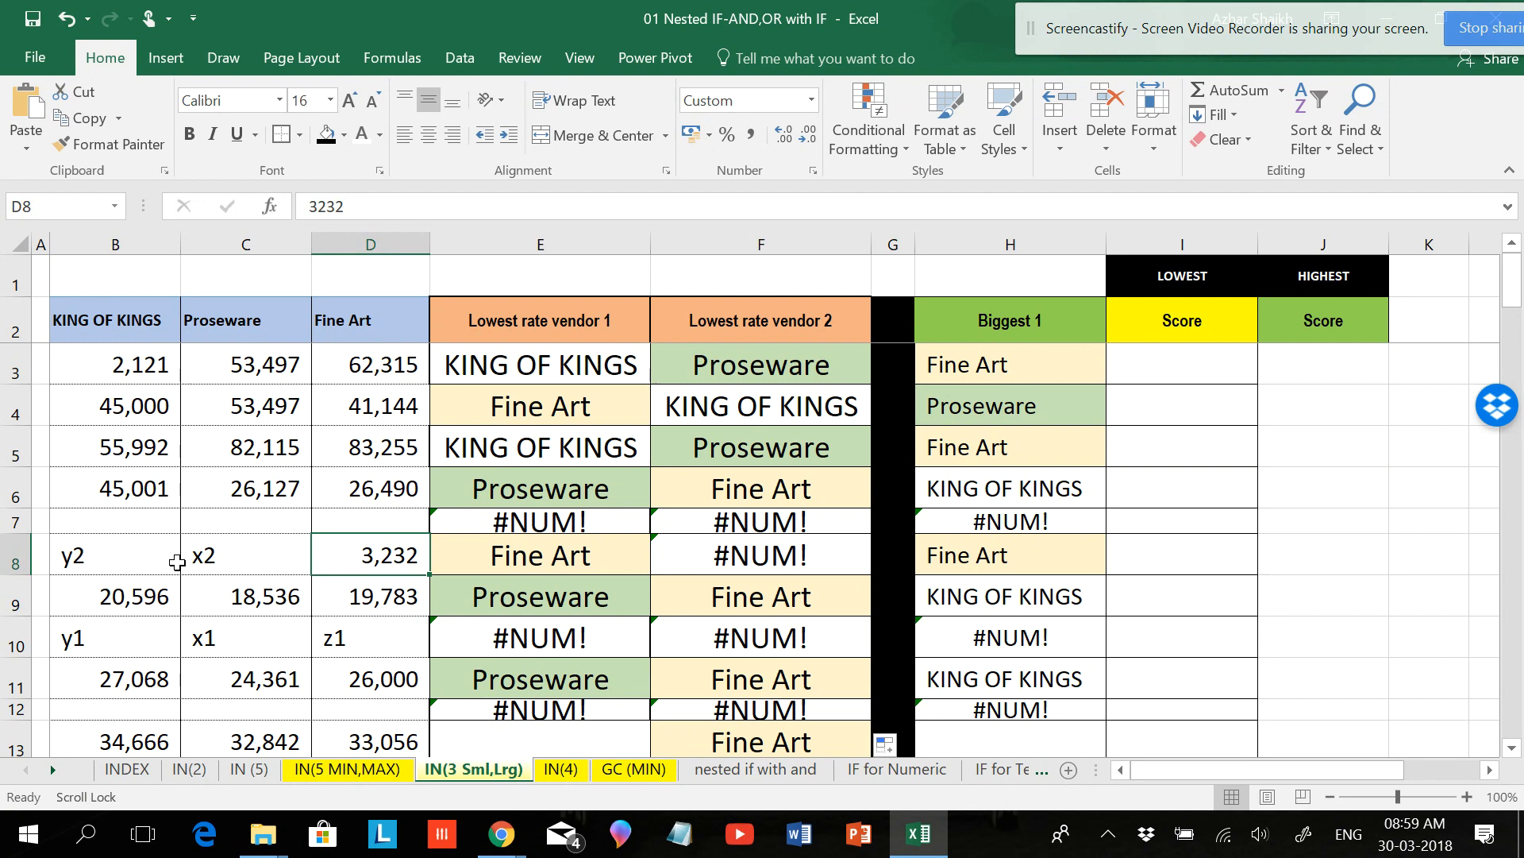
{"action": "left_click", "coordinate": [802, 640]}
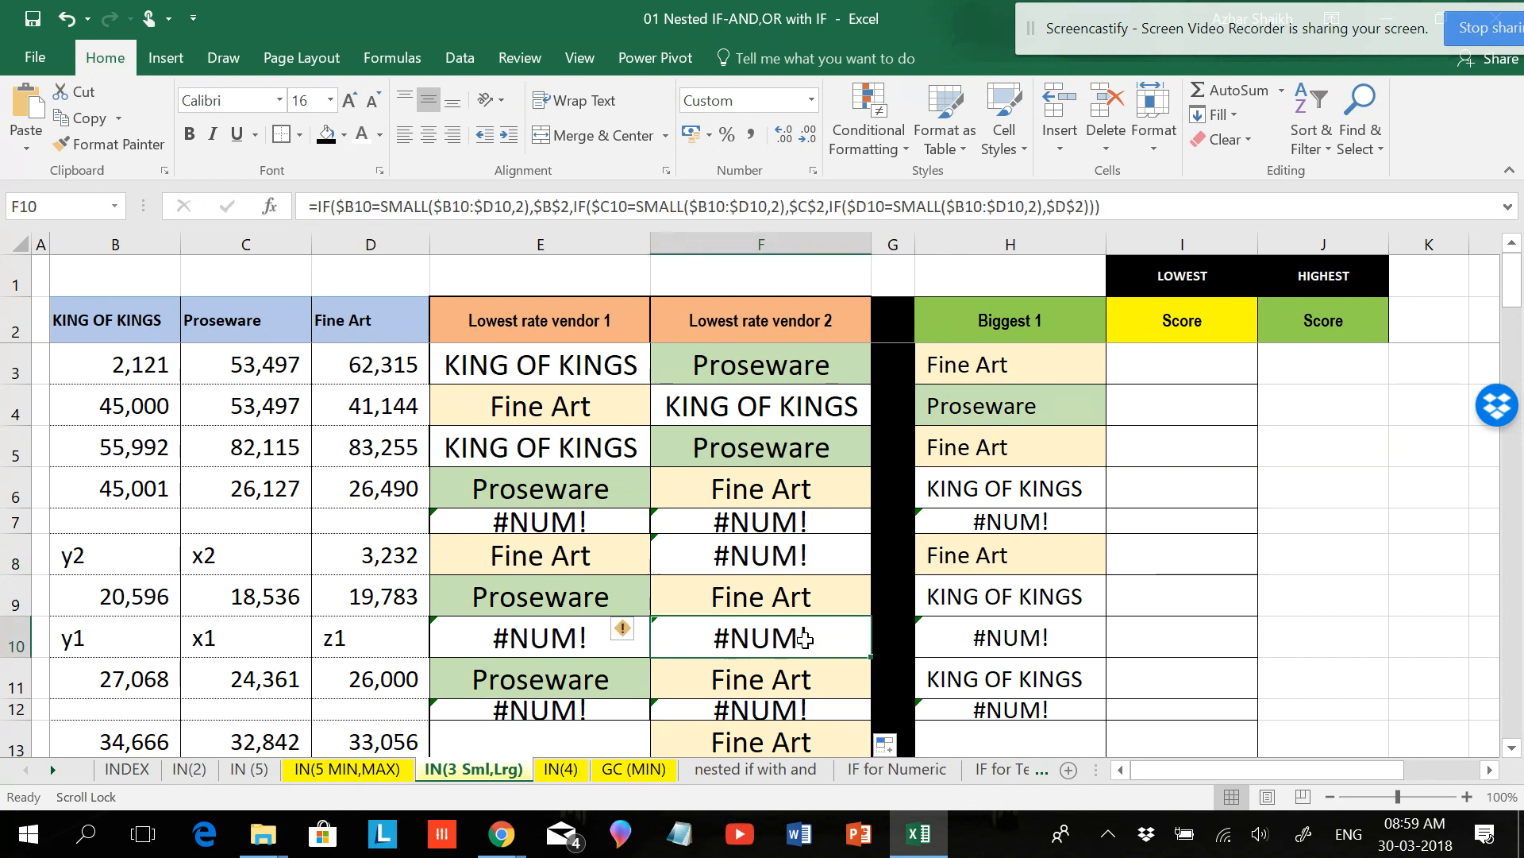
{"action": "left_click", "coordinate": [108, 646]}
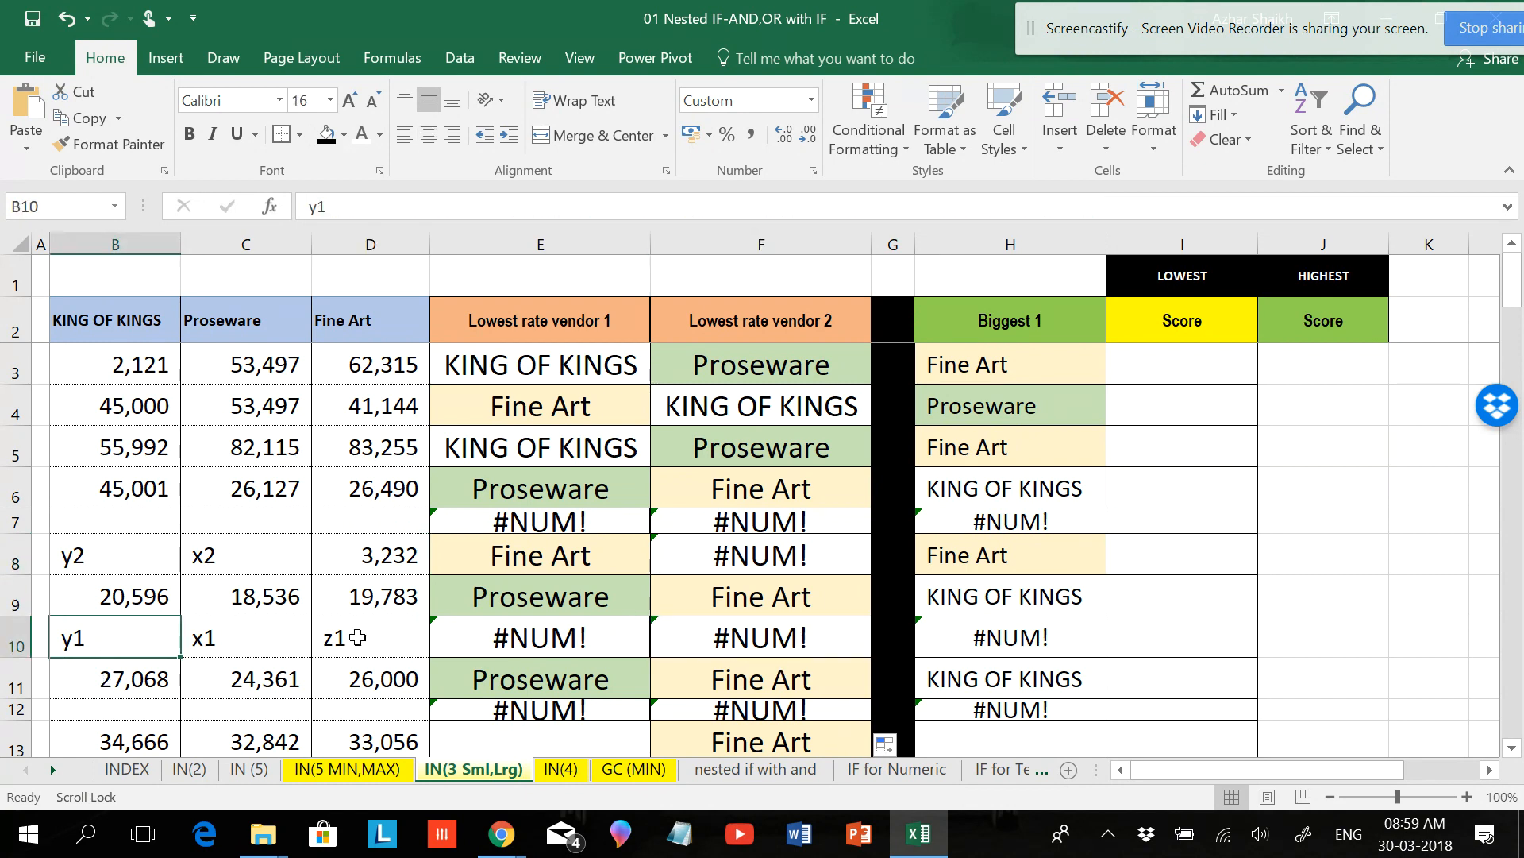
- Replace the Fine Art rate in D6 with the Proseware rate from C6 and check the vendor results in E6:F6
{"action": "left_click", "coordinate": [355, 493]}
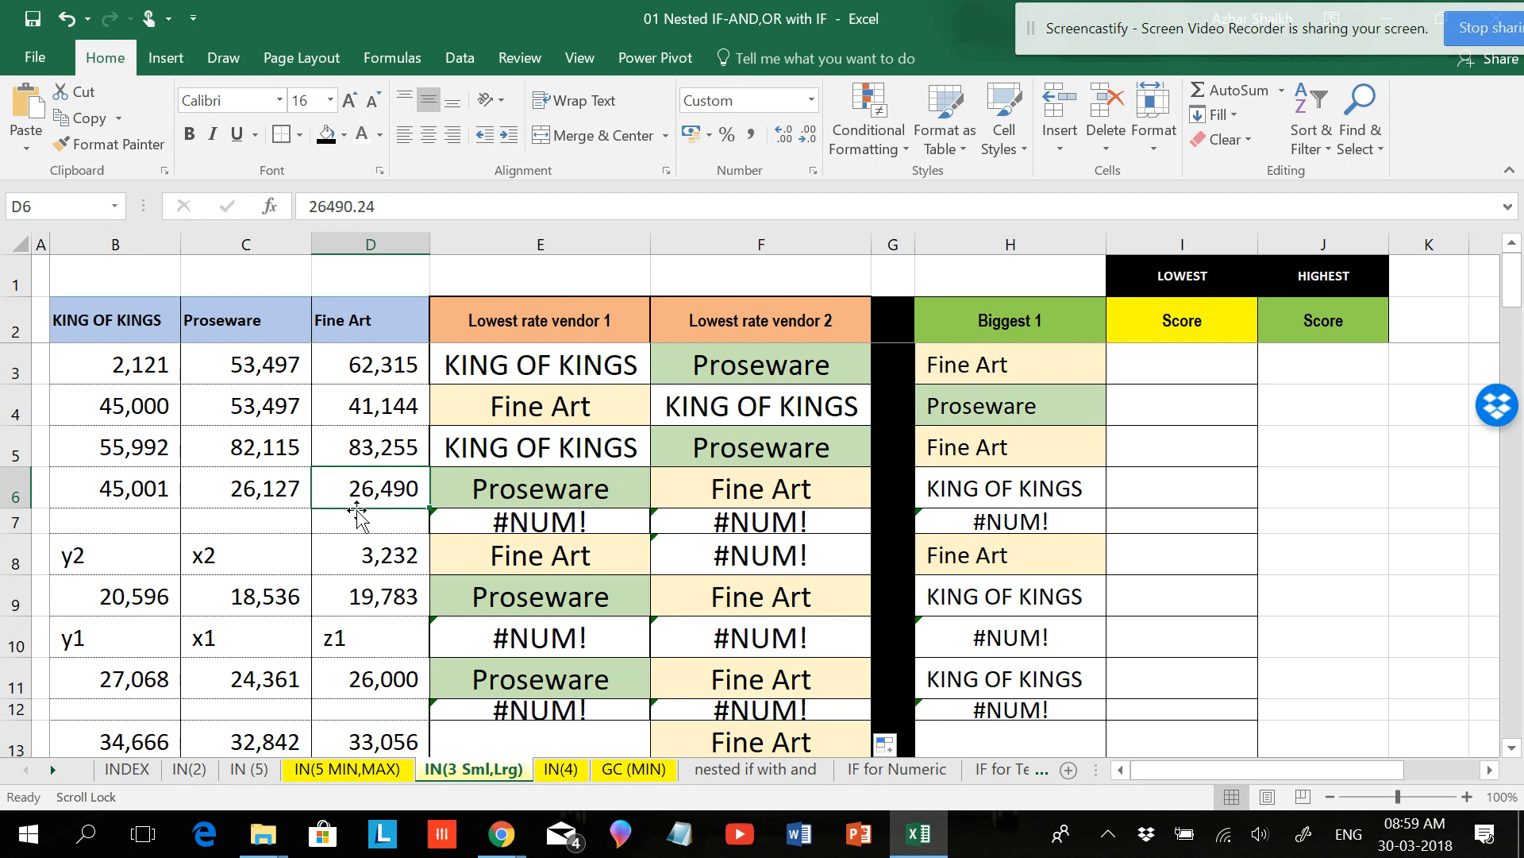
{"action": "key", "text": "ctrl+d"}
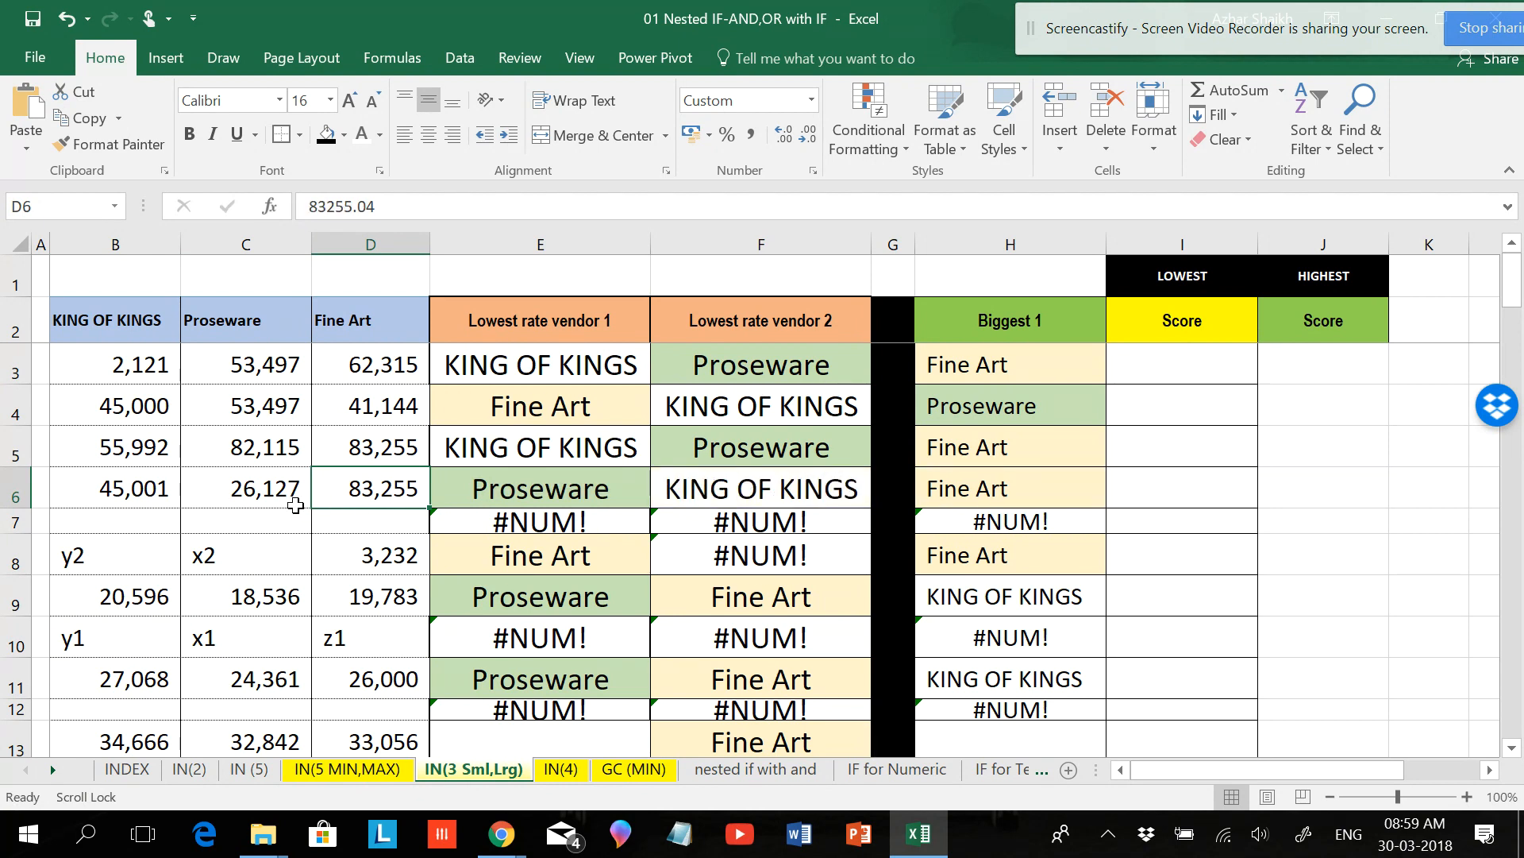
{"action": "key", "text": "ctrl+r"}
{"action": "left_click_drag", "start_coordinate": [540, 492], "coordinate": [721, 496]}
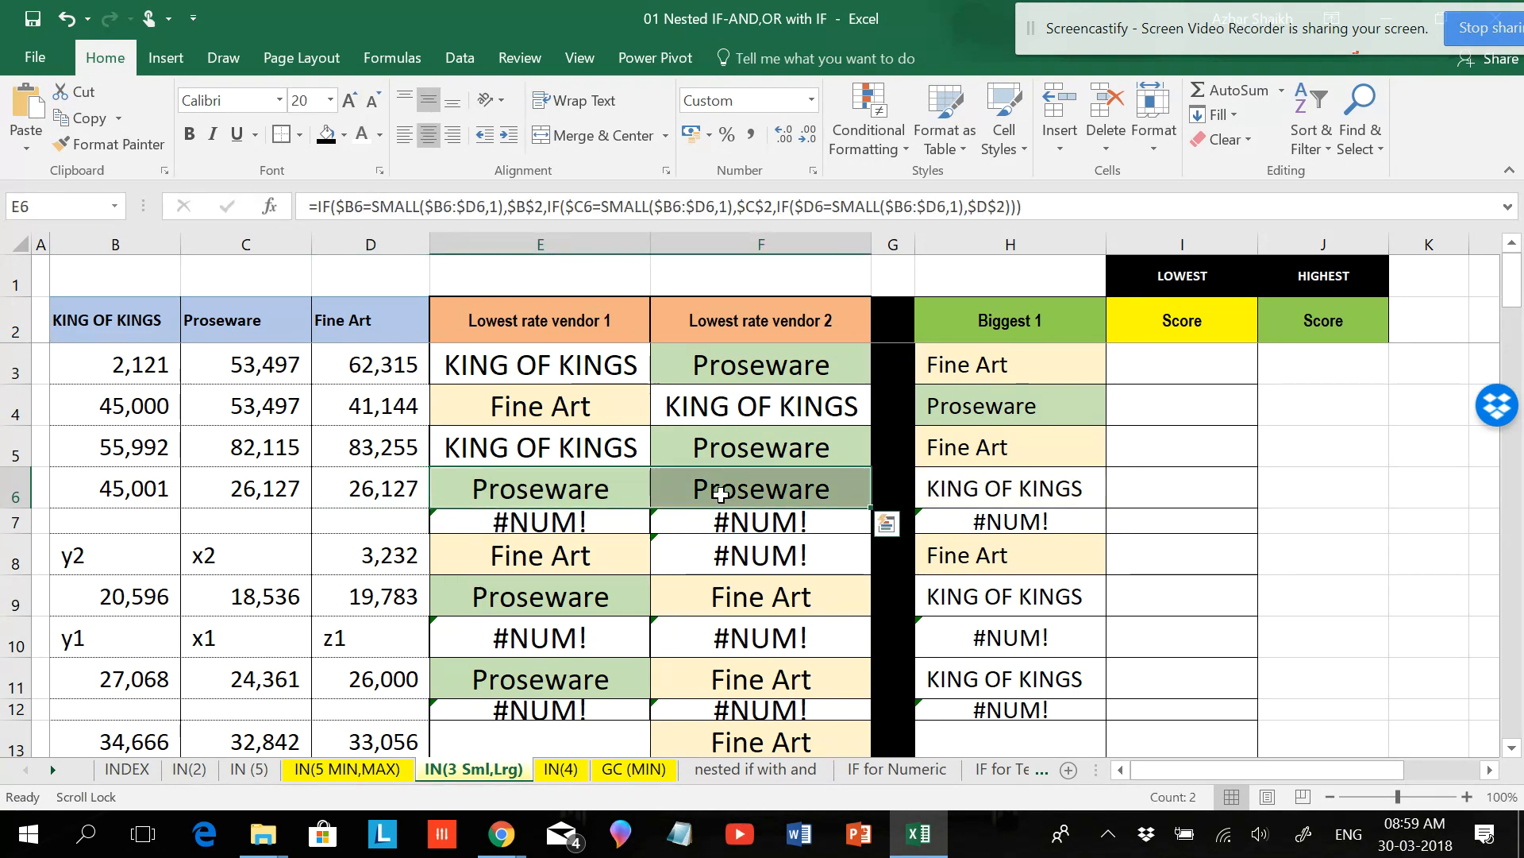
- Insert a column before the LOWEST Score column and extend the H2 header into it as Biggest 2
{"action": "left_click", "coordinate": [1049, 362]}
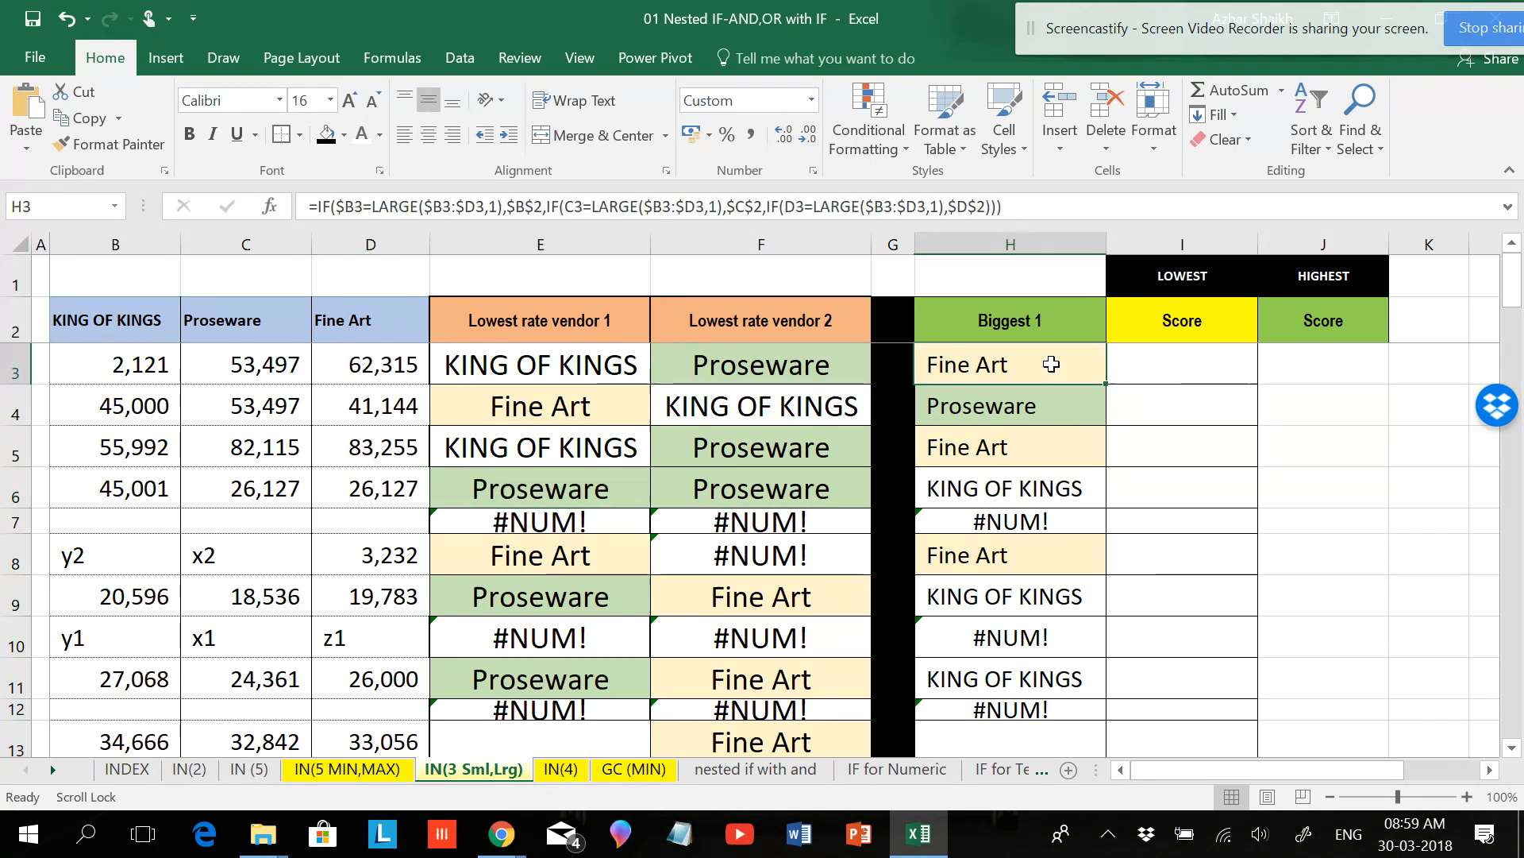
{"action": "right_click", "coordinate": [1161, 246]}
{"action": "left_click", "coordinate": [1208, 415]}
{"action": "left_click", "coordinate": [1075, 368]}
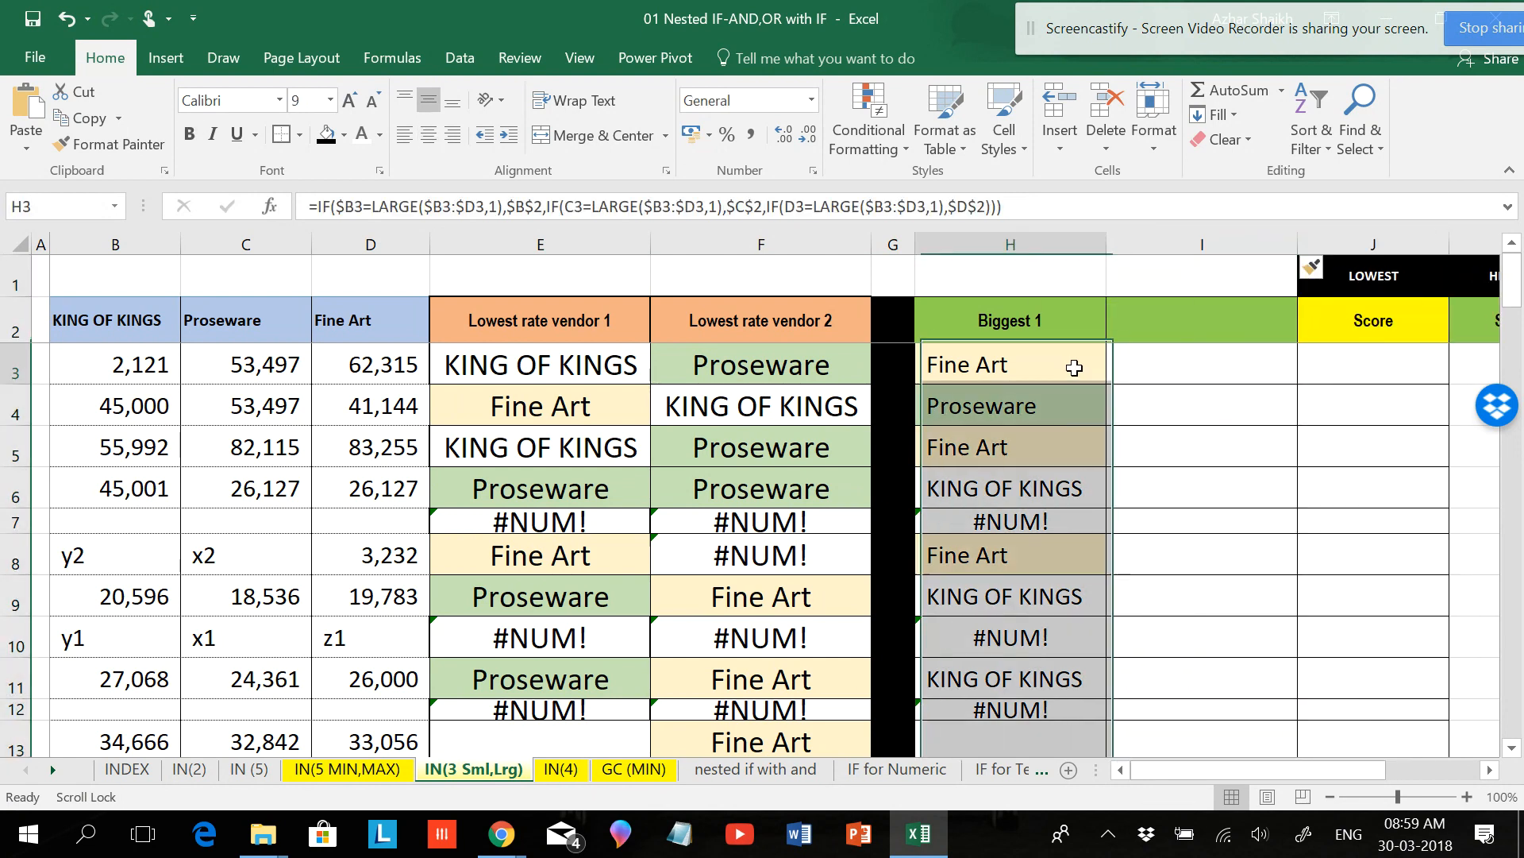
{"action": "left_click", "coordinate": [1083, 327]}
{"action": "left_click_drag", "start_coordinate": [1107, 346], "coordinate": [1194, 350]}
- Copy the H3 formula into I3 and compare the cell references in the two formulas
{"action": "left_click", "coordinate": [1065, 370]}
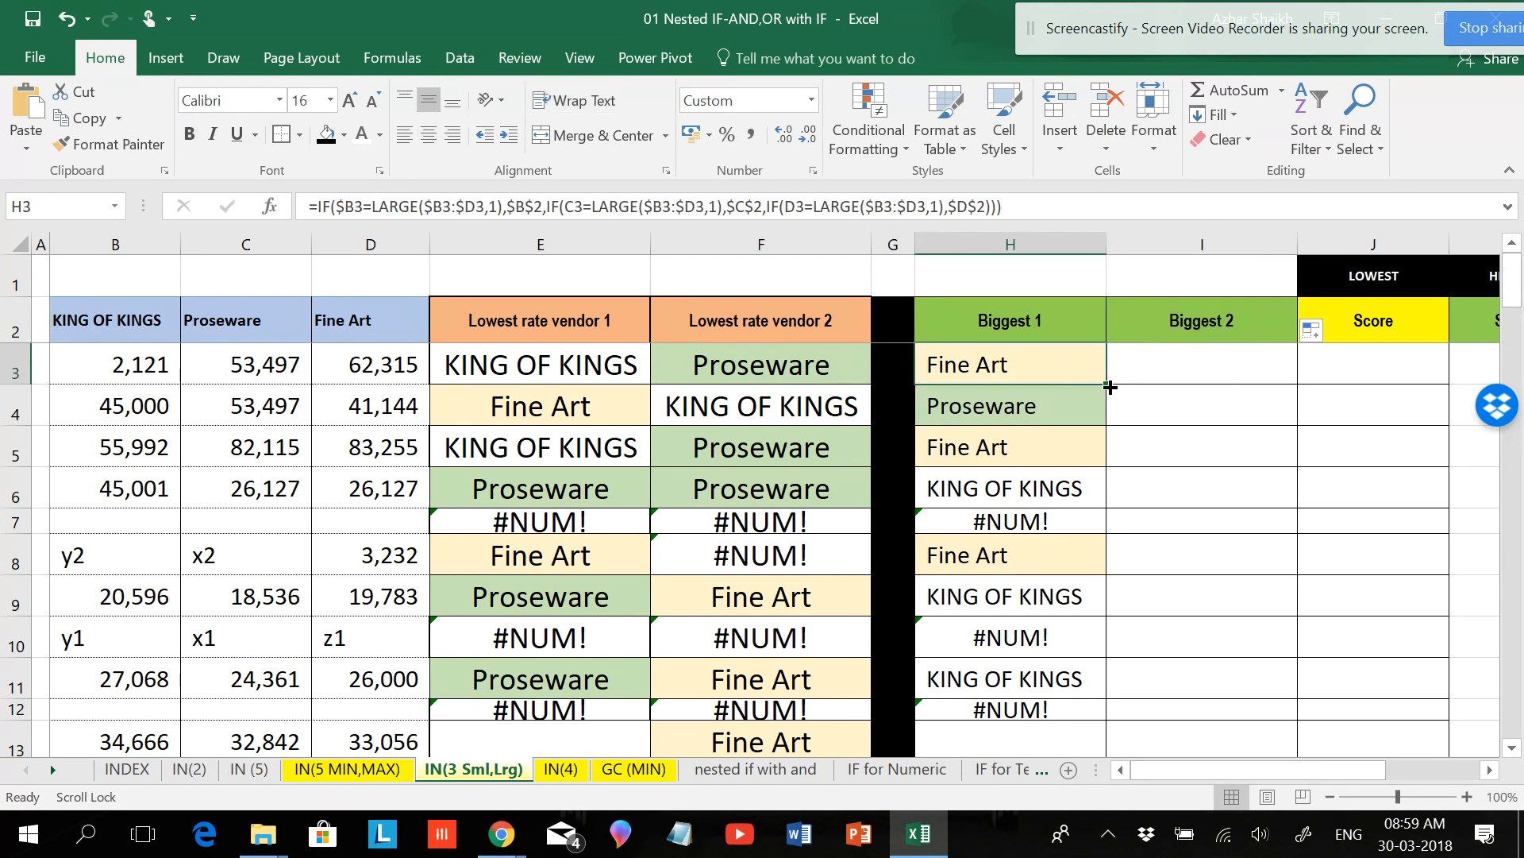
{"action": "left_click_drag", "start_coordinate": [1109, 386], "coordinate": [1191, 370]}
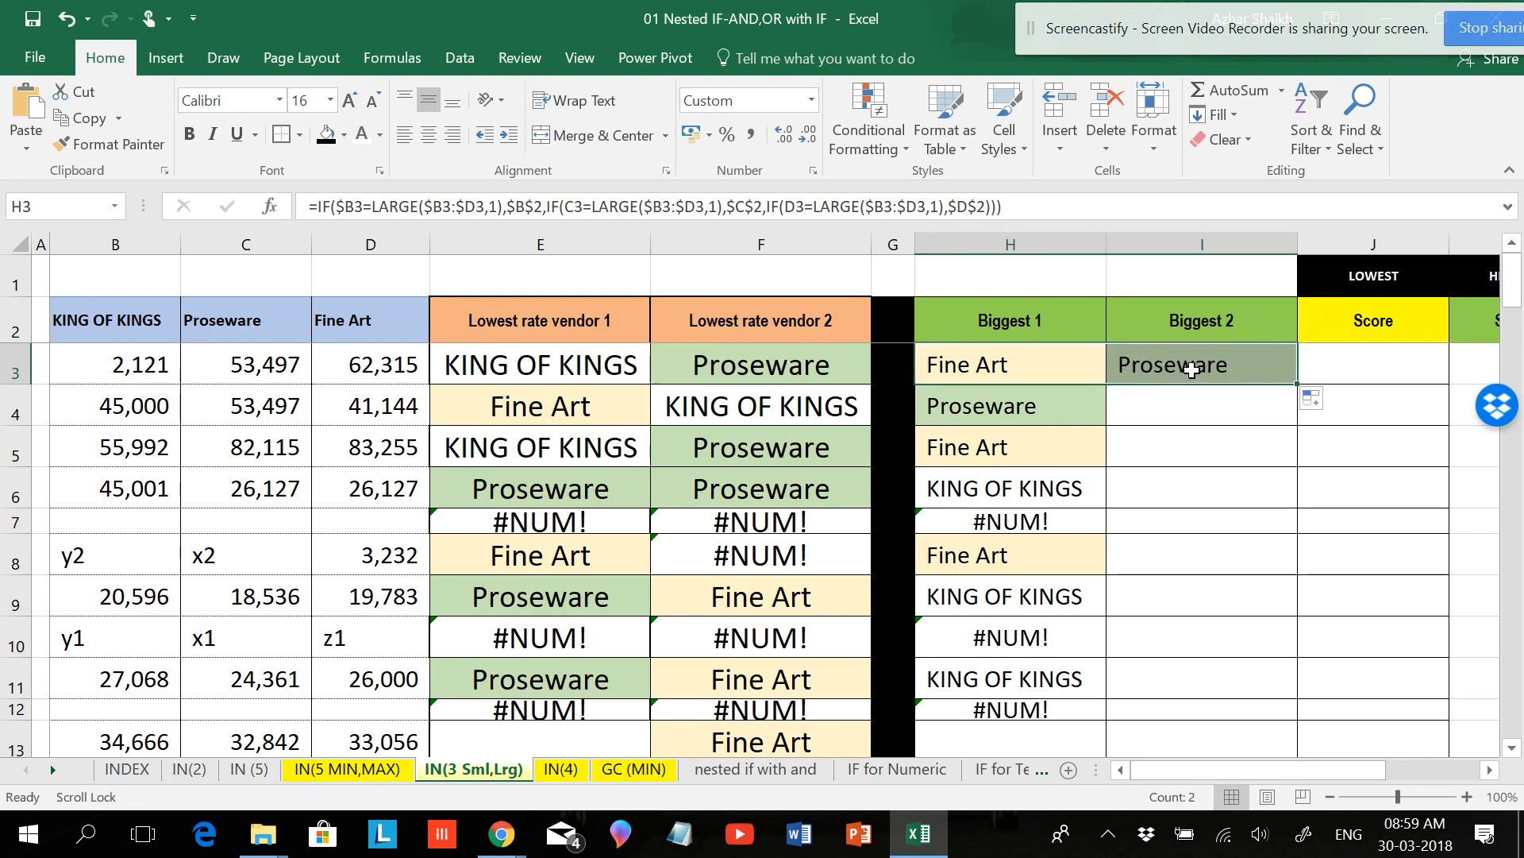
{"action": "left_click", "coordinate": [1048, 363]}
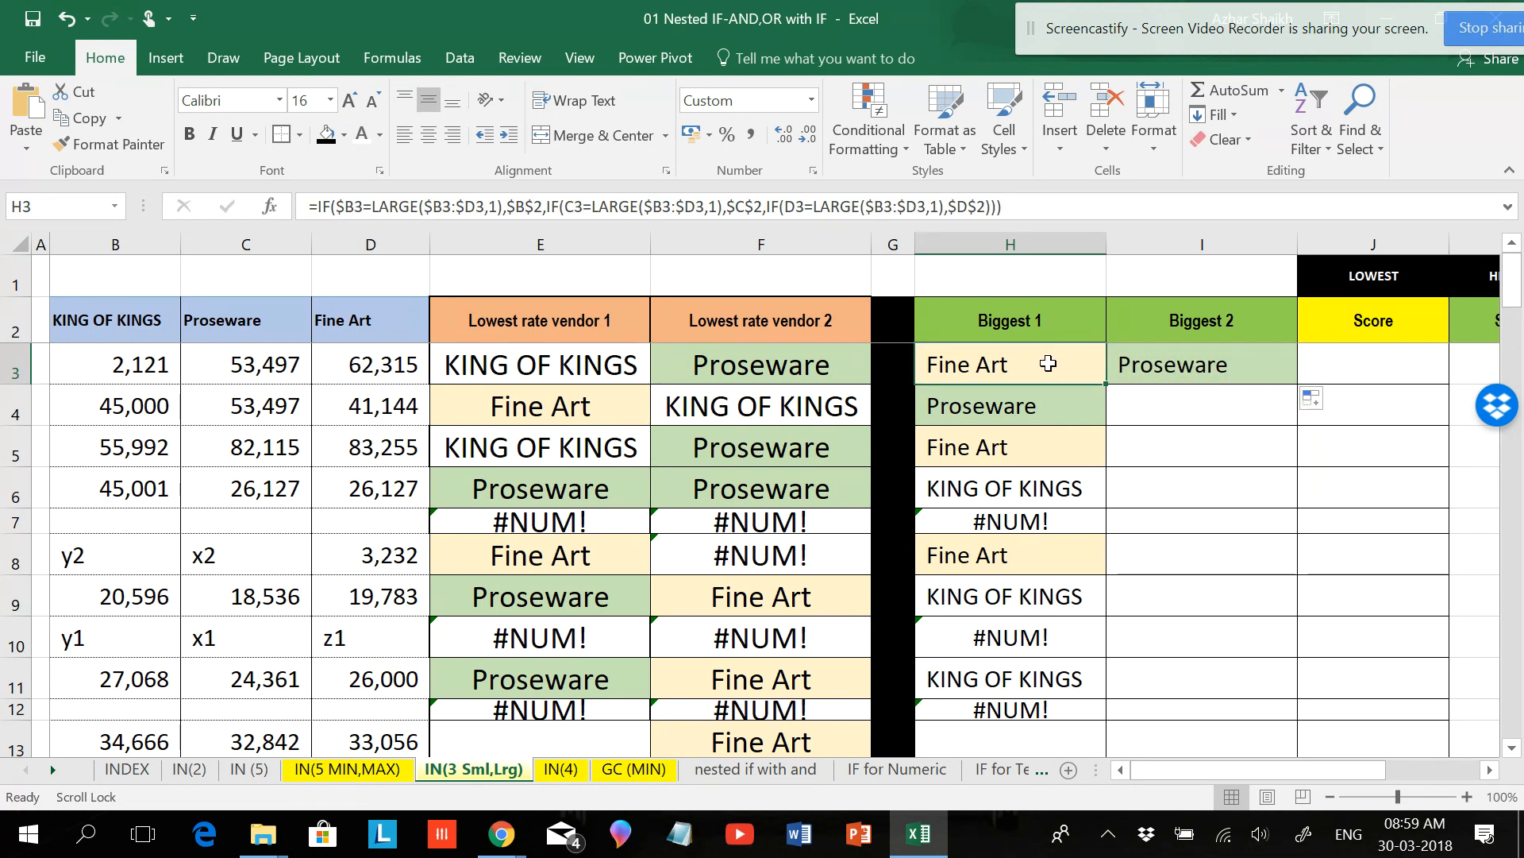
{"action": "left_click", "coordinate": [1177, 366]}
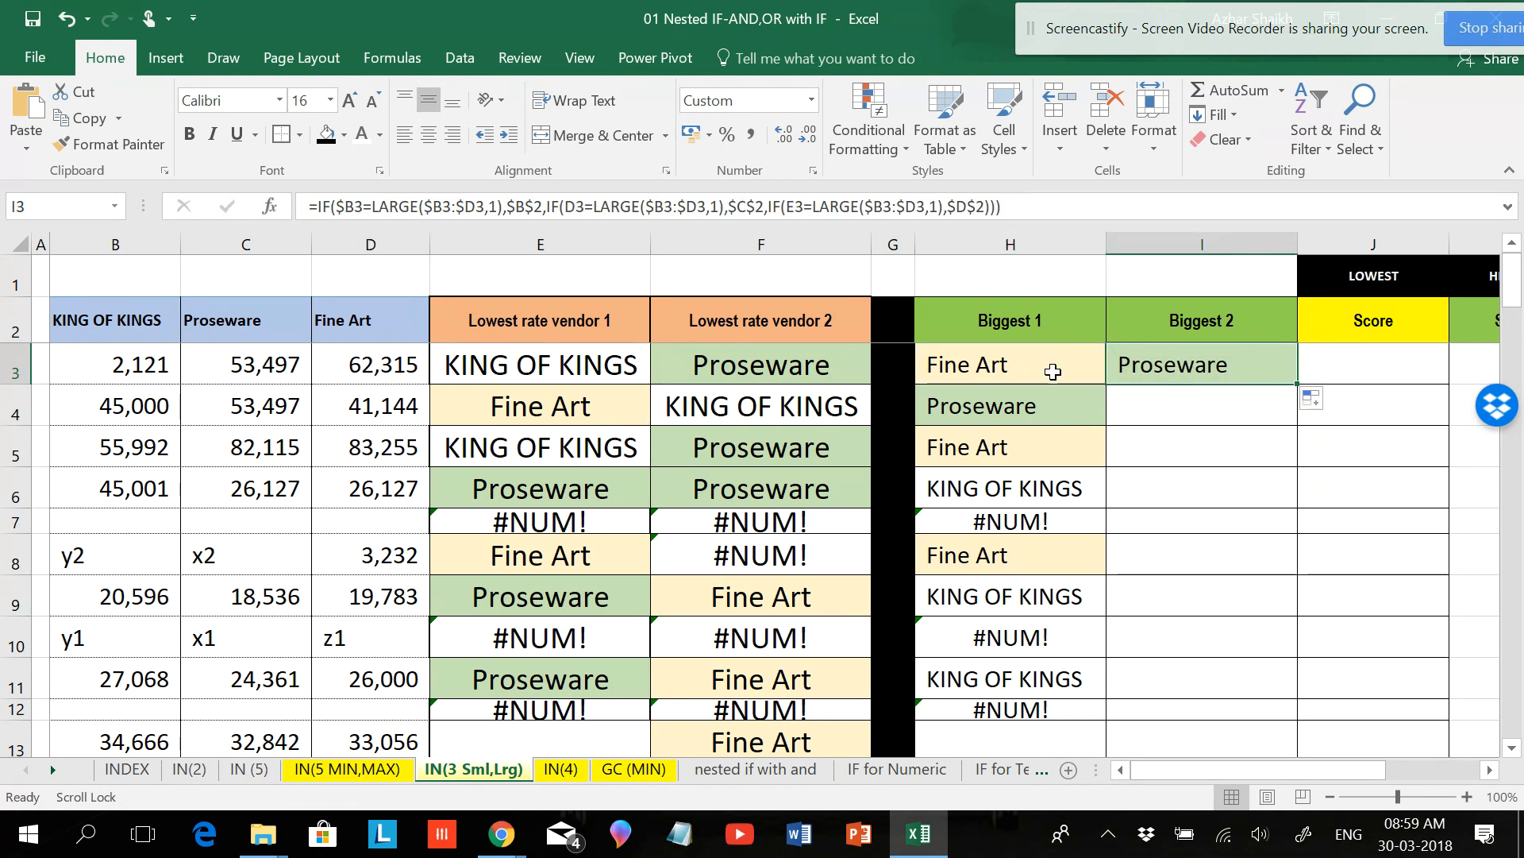
{"action": "left_click", "coordinate": [1053, 368]}
{"action": "left_click", "coordinate": [1121, 366]}
{"action": "left_click", "coordinate": [1064, 365]}
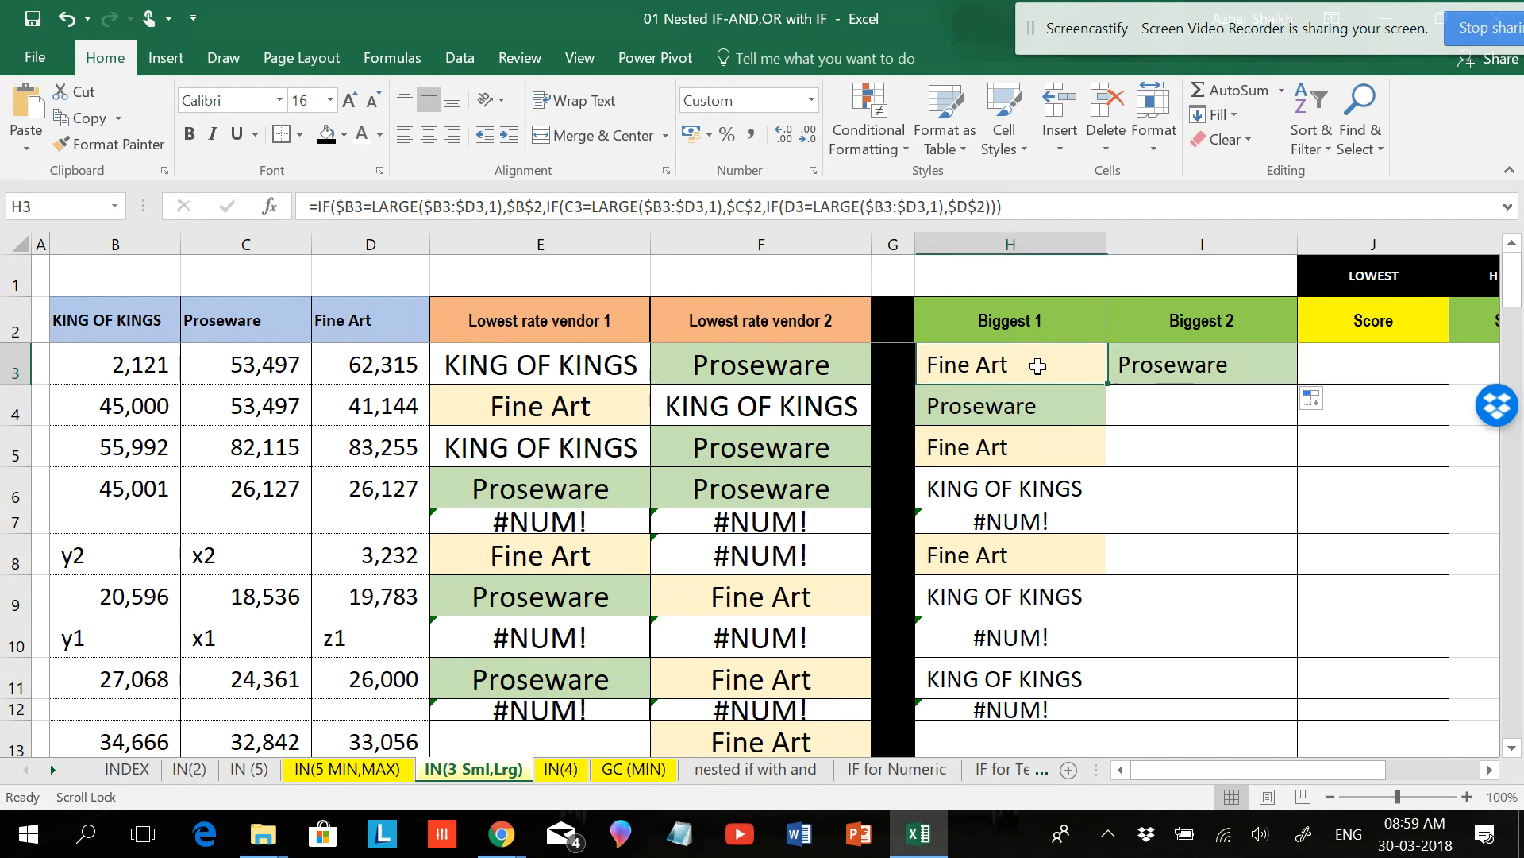
{"action": "left_click", "coordinate": [1165, 371]}
- Lock the columns of the C3 and D3 references in the H3 formula as $C3 and $D3
{"action": "left_click", "coordinate": [1068, 373]}
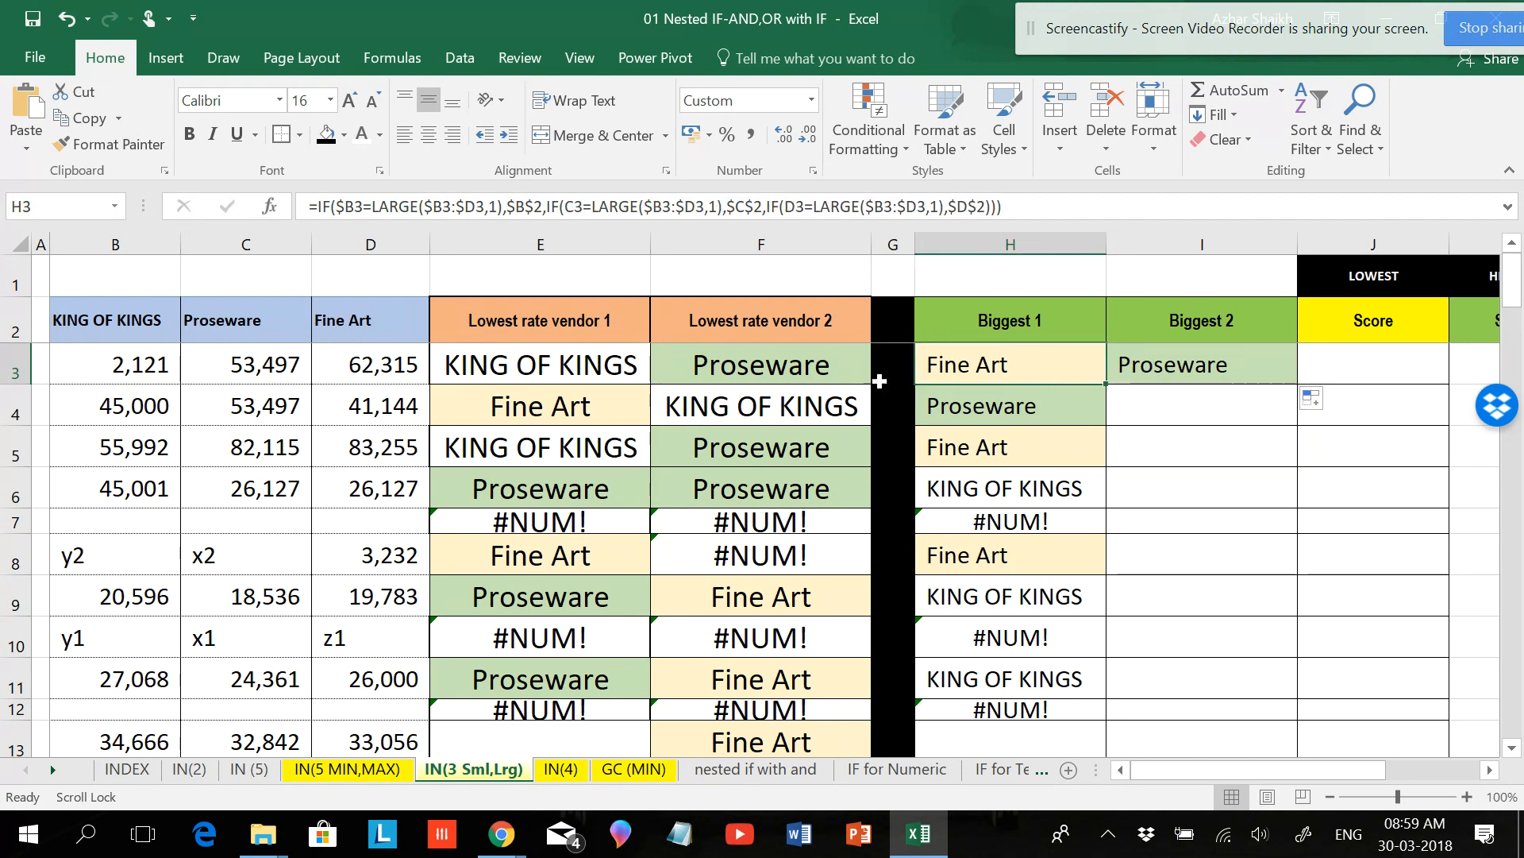
{"action": "left_click", "coordinate": [572, 208]}
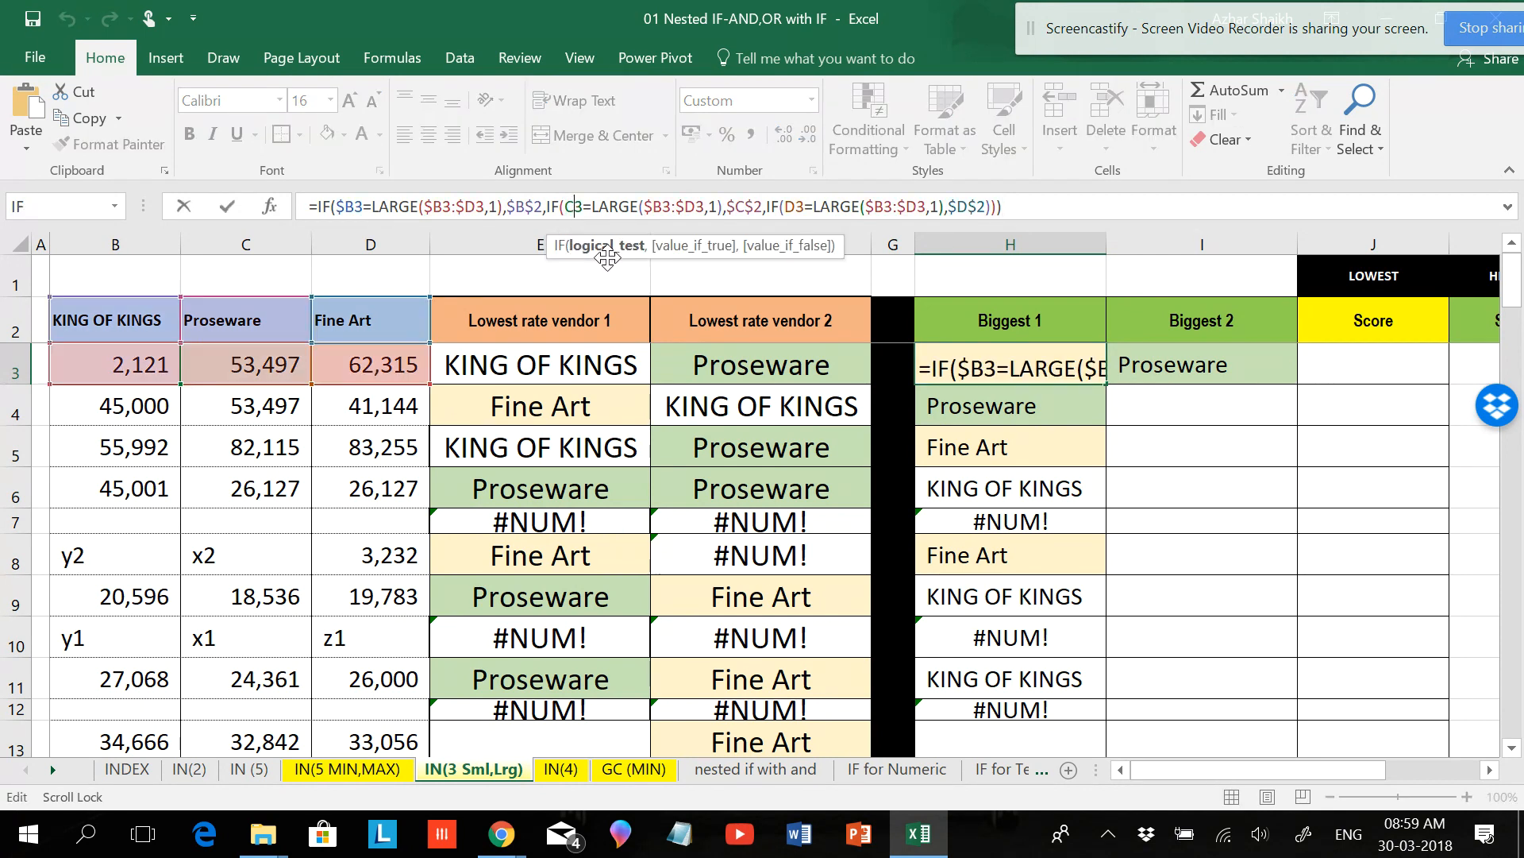
{"action": "key", "text": "F4"}
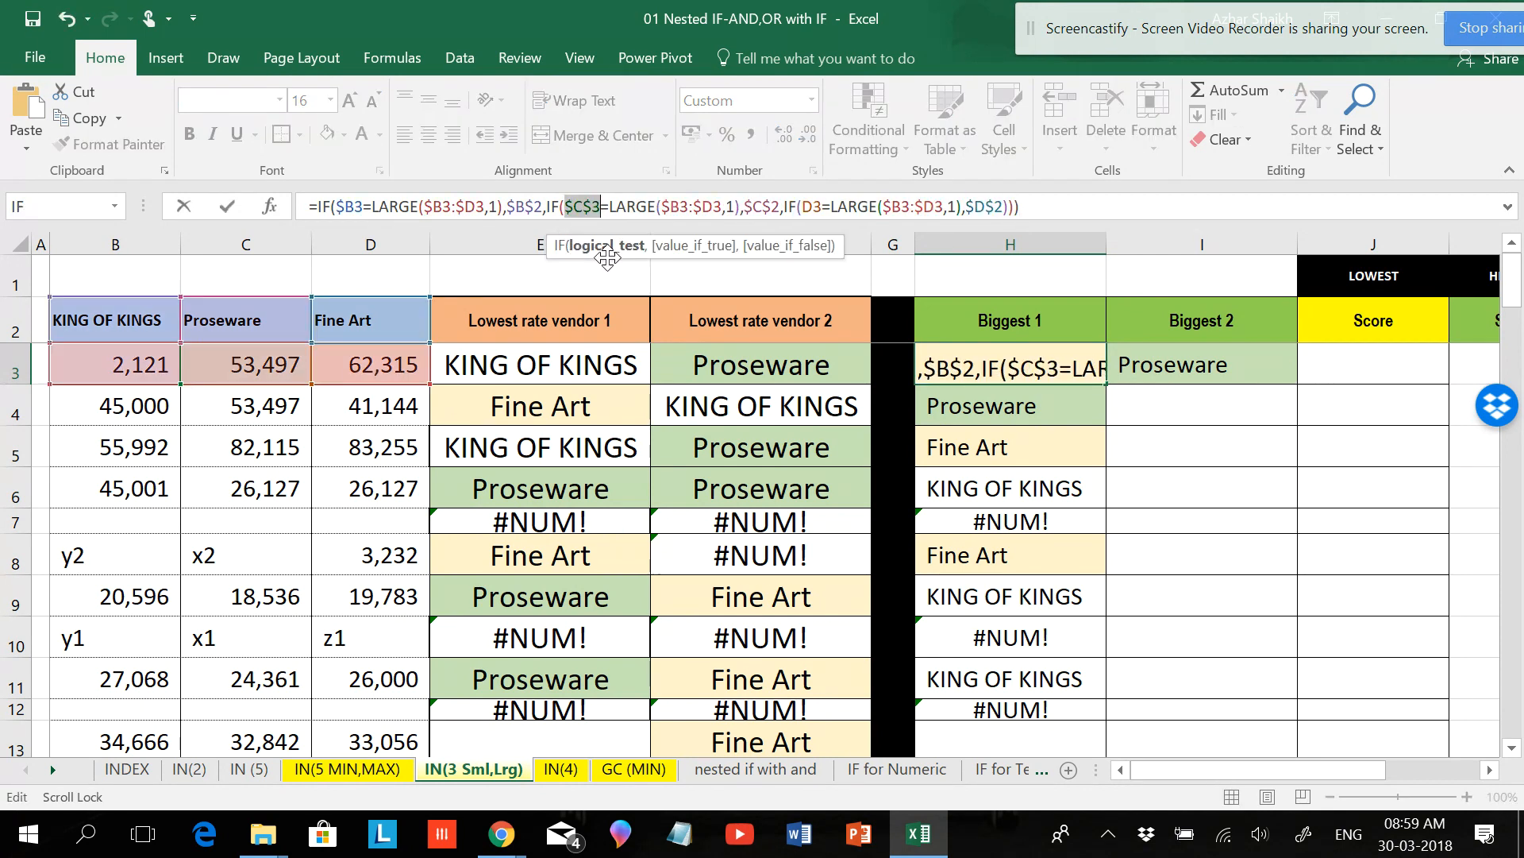
{"action": "key", "text": "F4"}
{"action": "key", "text": "F4"}
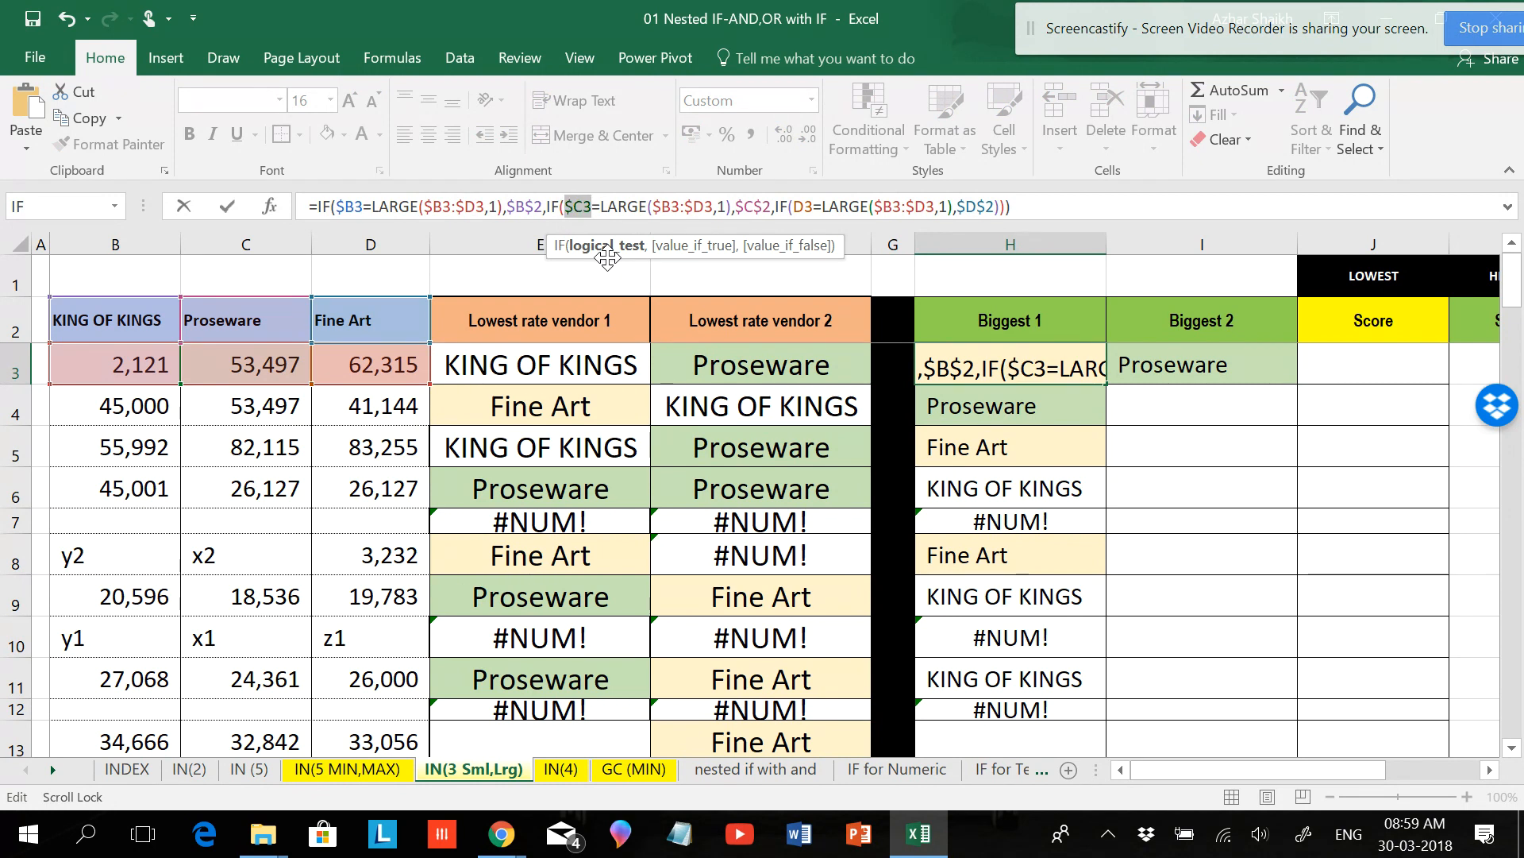
{"action": "left_click", "coordinate": [799, 209]}
{"action": "key", "text": "F4"}
{"action": "key", "text": "F4"}
{"action": "key", "text": "F4"}
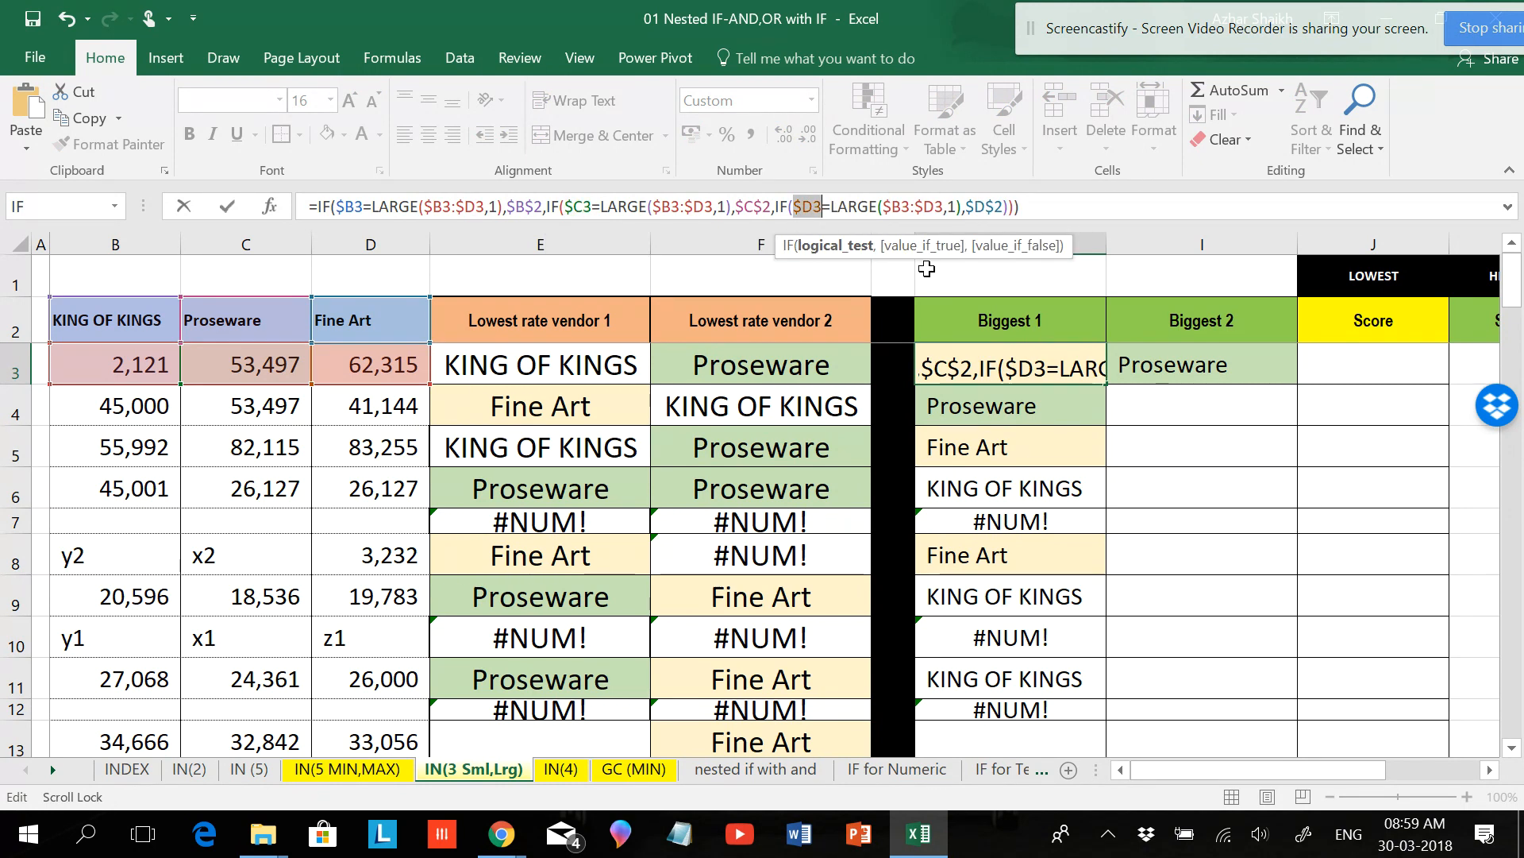
{"action": "key", "text": "Return"}
- Copy the corrected H3 formula into I3 and set the k argument of its three LARGE functions to 2
{"action": "left_click", "coordinate": [1000, 366]}
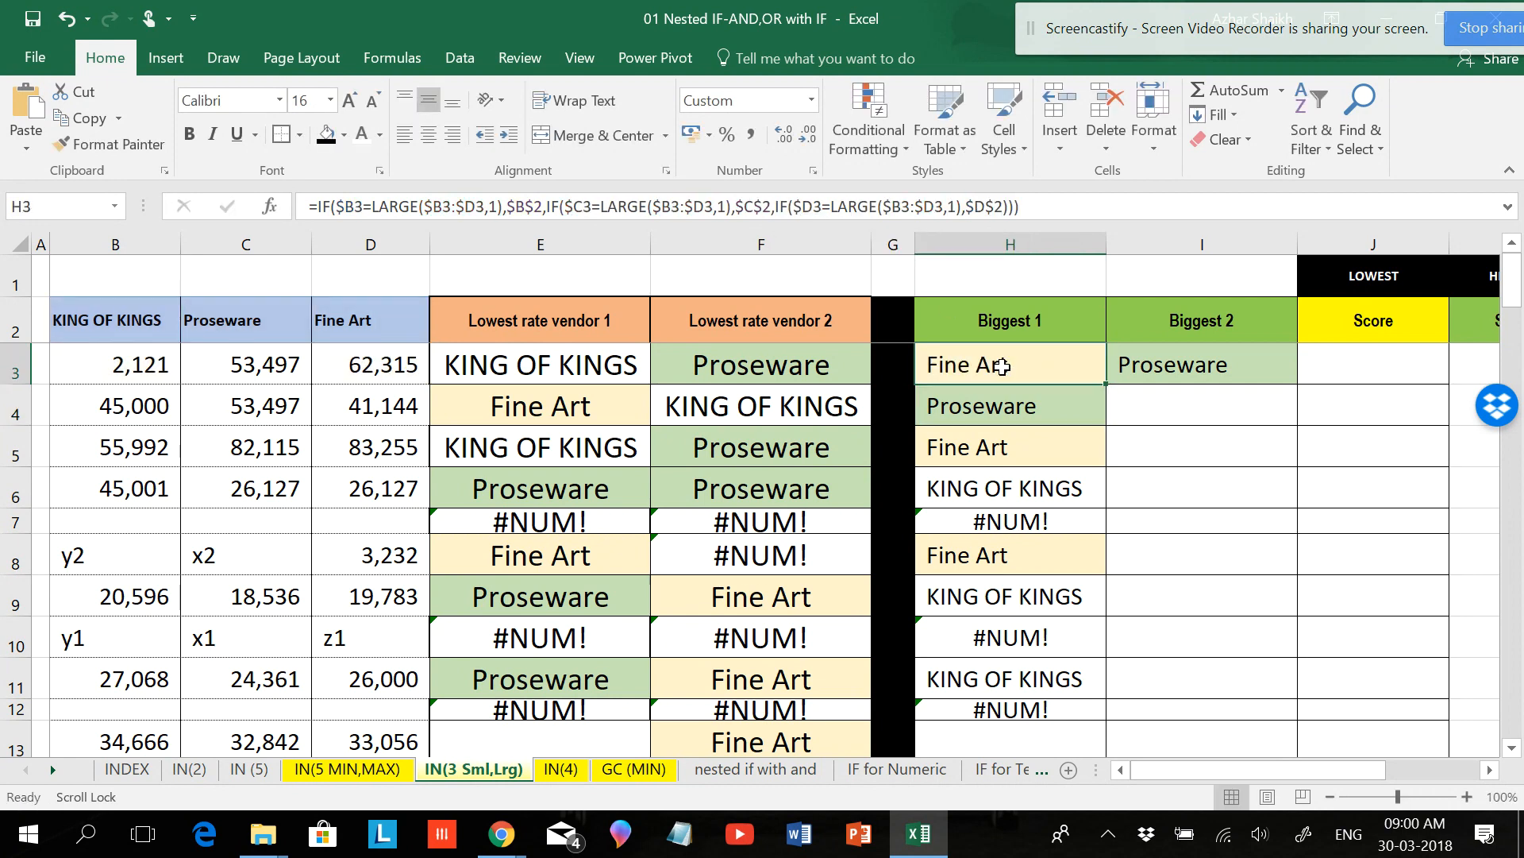
{"action": "left_click_drag", "start_coordinate": [1110, 383], "coordinate": [1208, 389]}
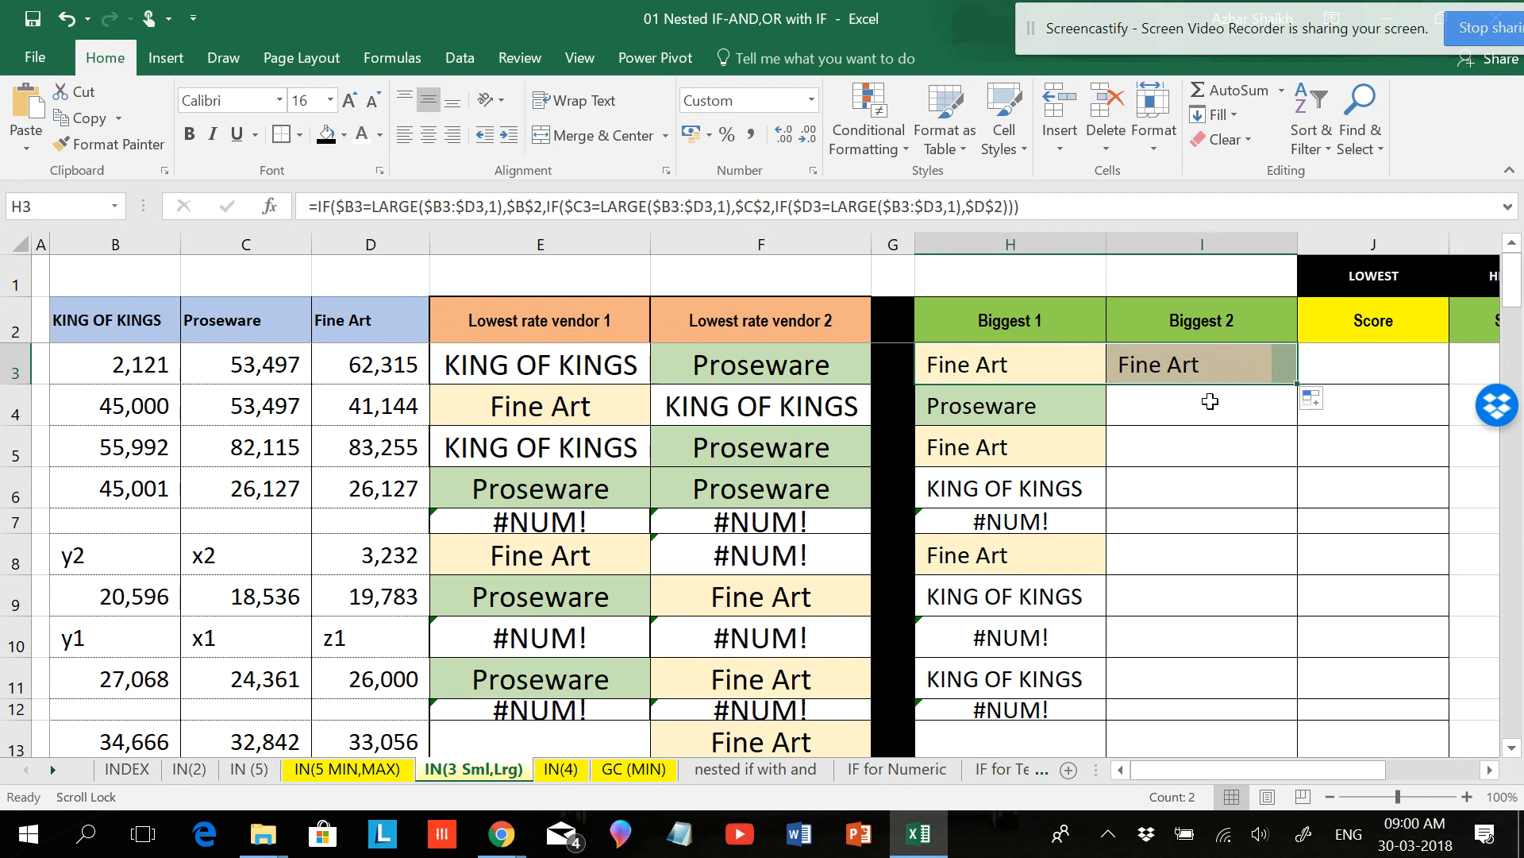
{"action": "left_click", "coordinate": [1109, 369]}
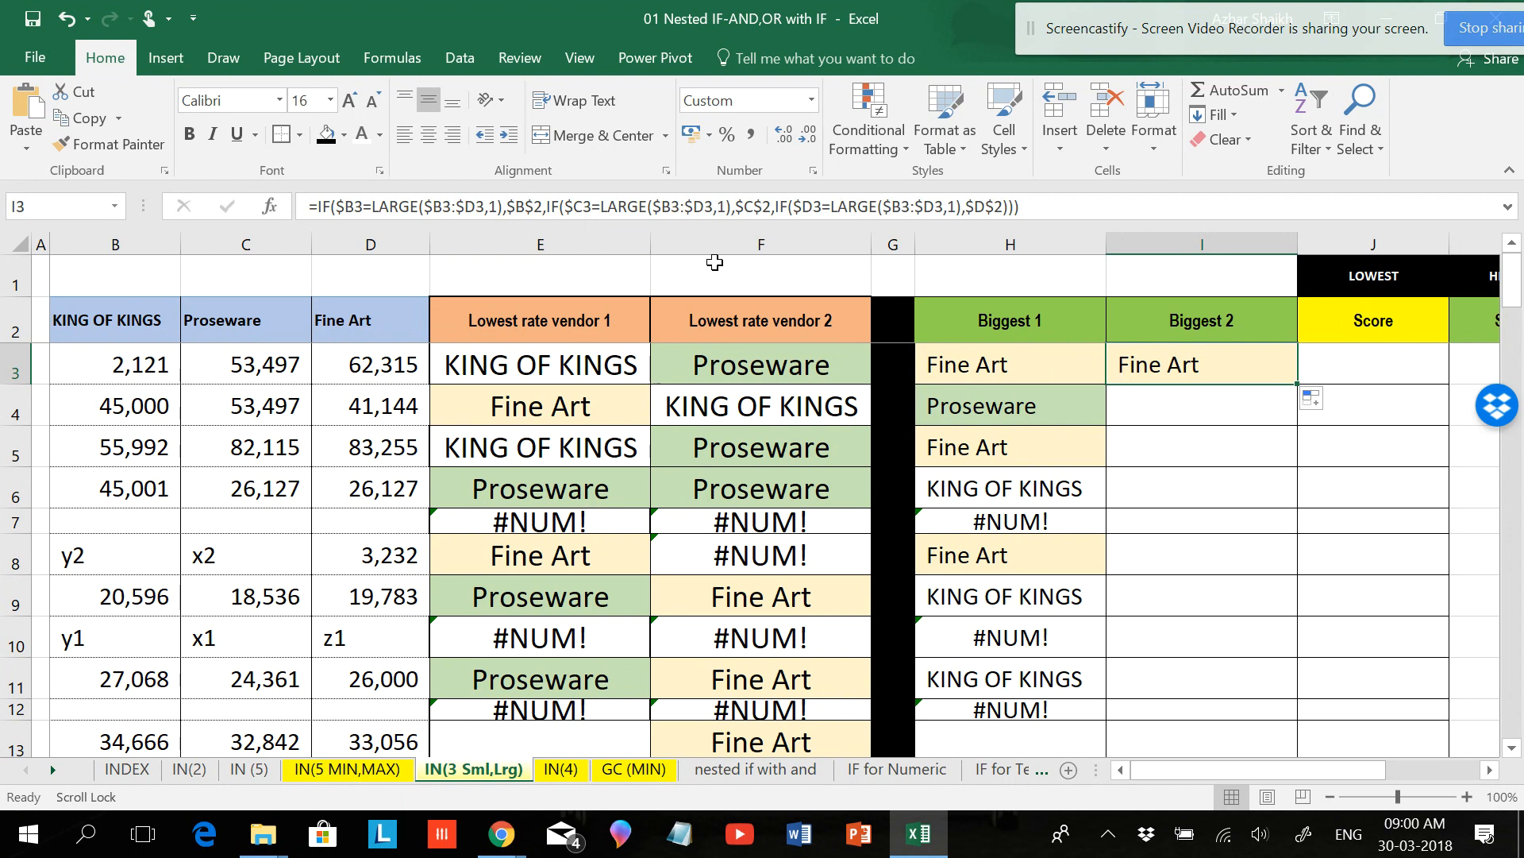
{"action": "left_click", "coordinate": [497, 208]}
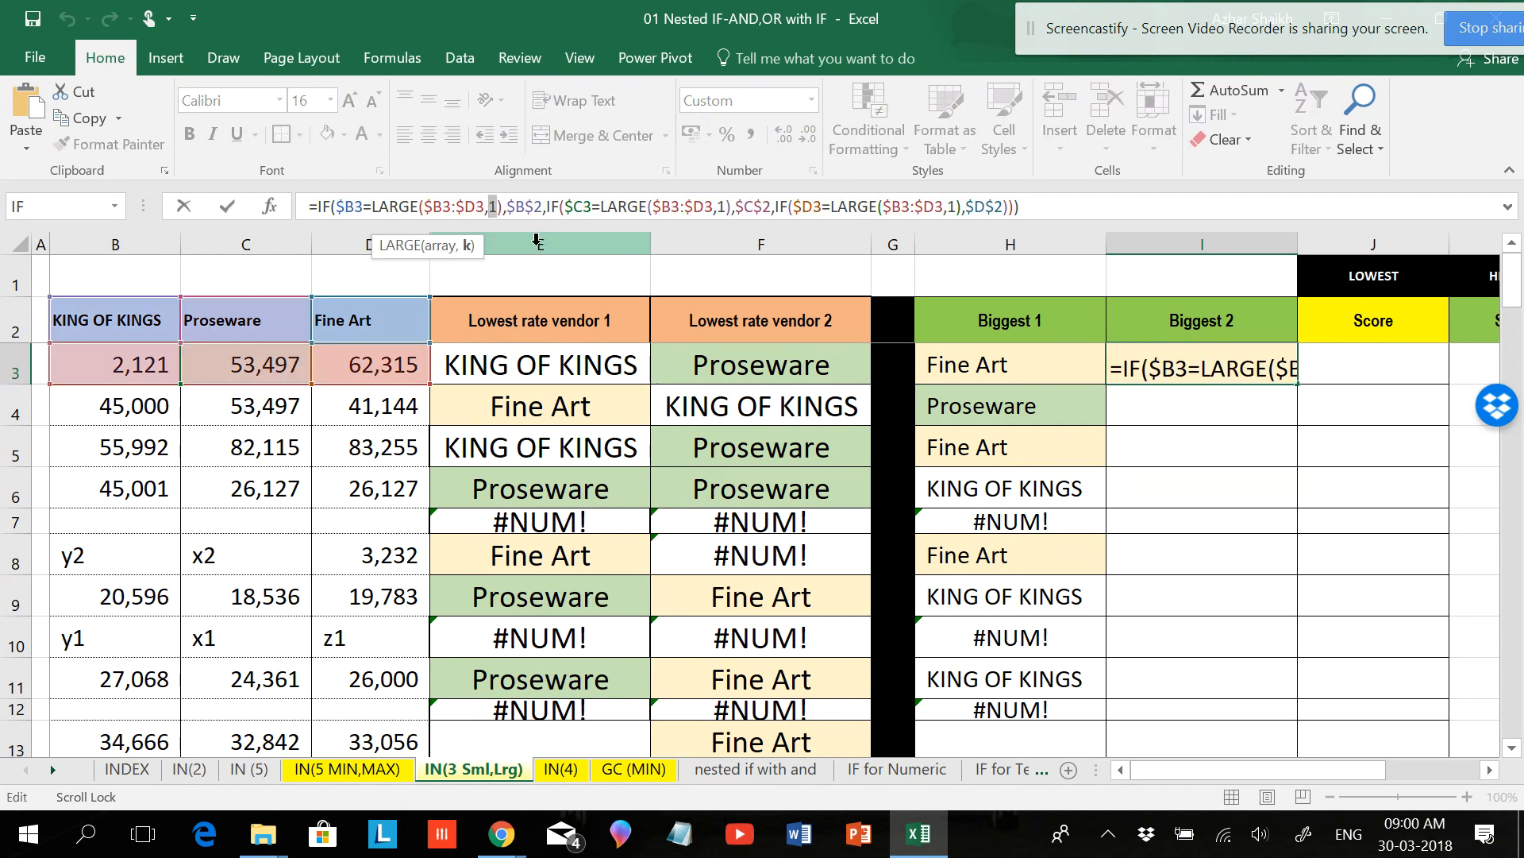
{"action": "type", "text": "2"}
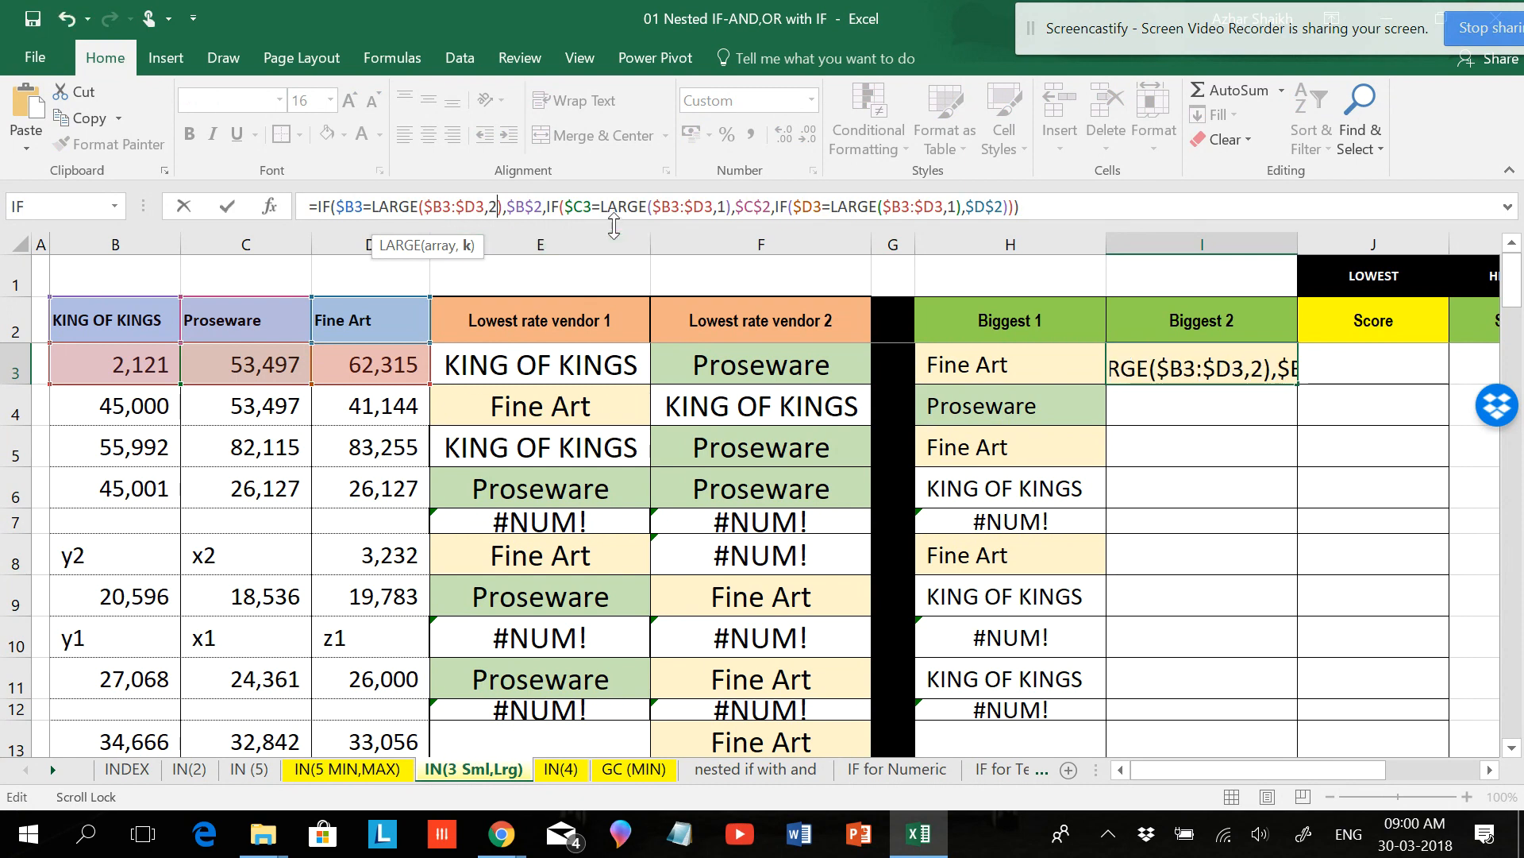
{"action": "double_click", "coordinate": [724, 206]}
{"action": "type", "text": "2"}
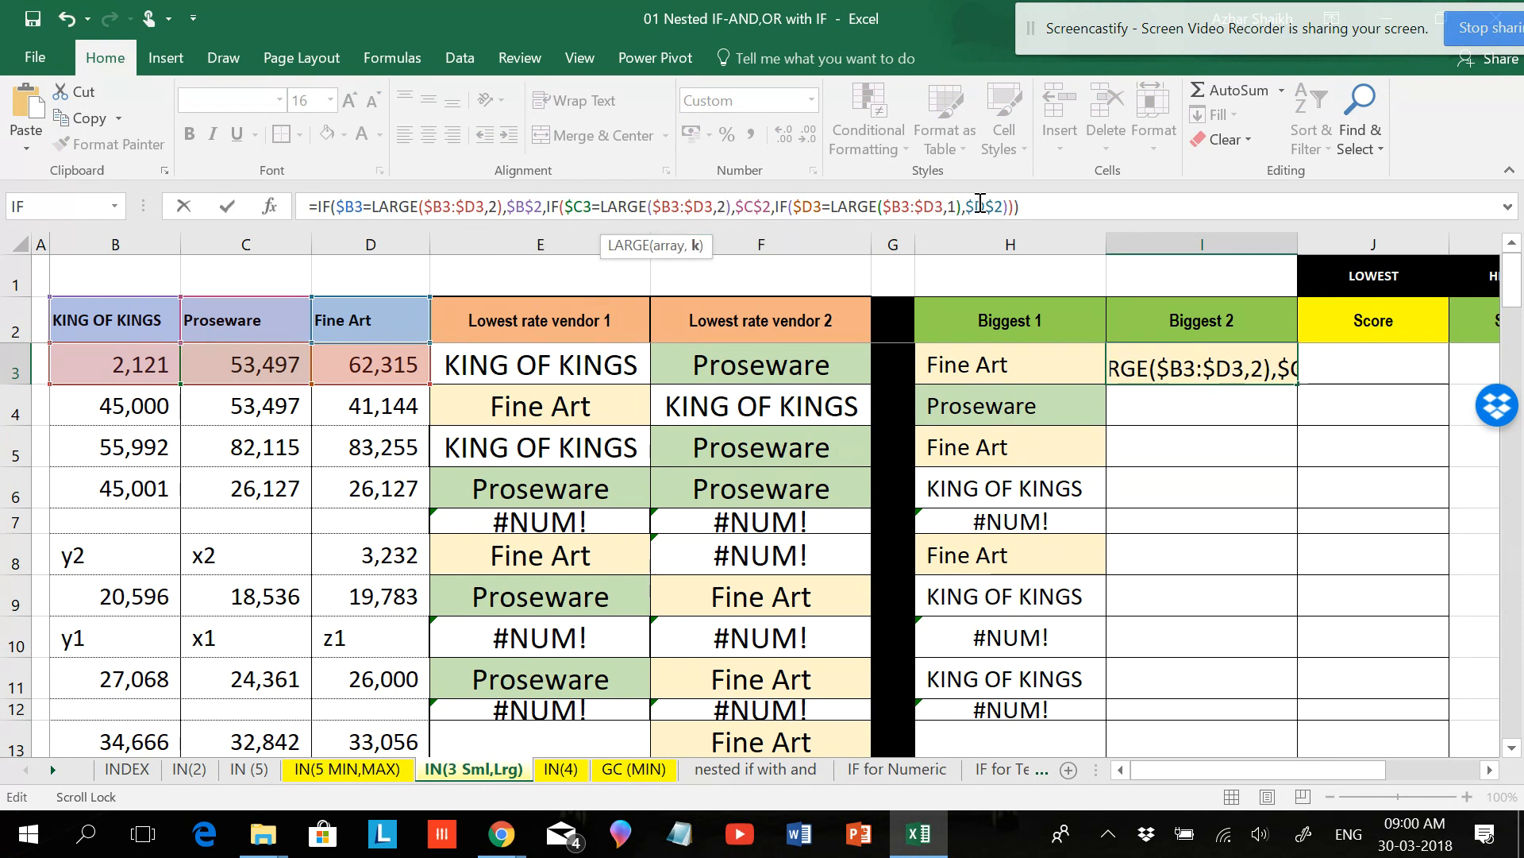
{"action": "double_click", "coordinate": [954, 207]}
{"action": "type", "text": "2"}
{"action": "key", "text": "ctrl+Return"}
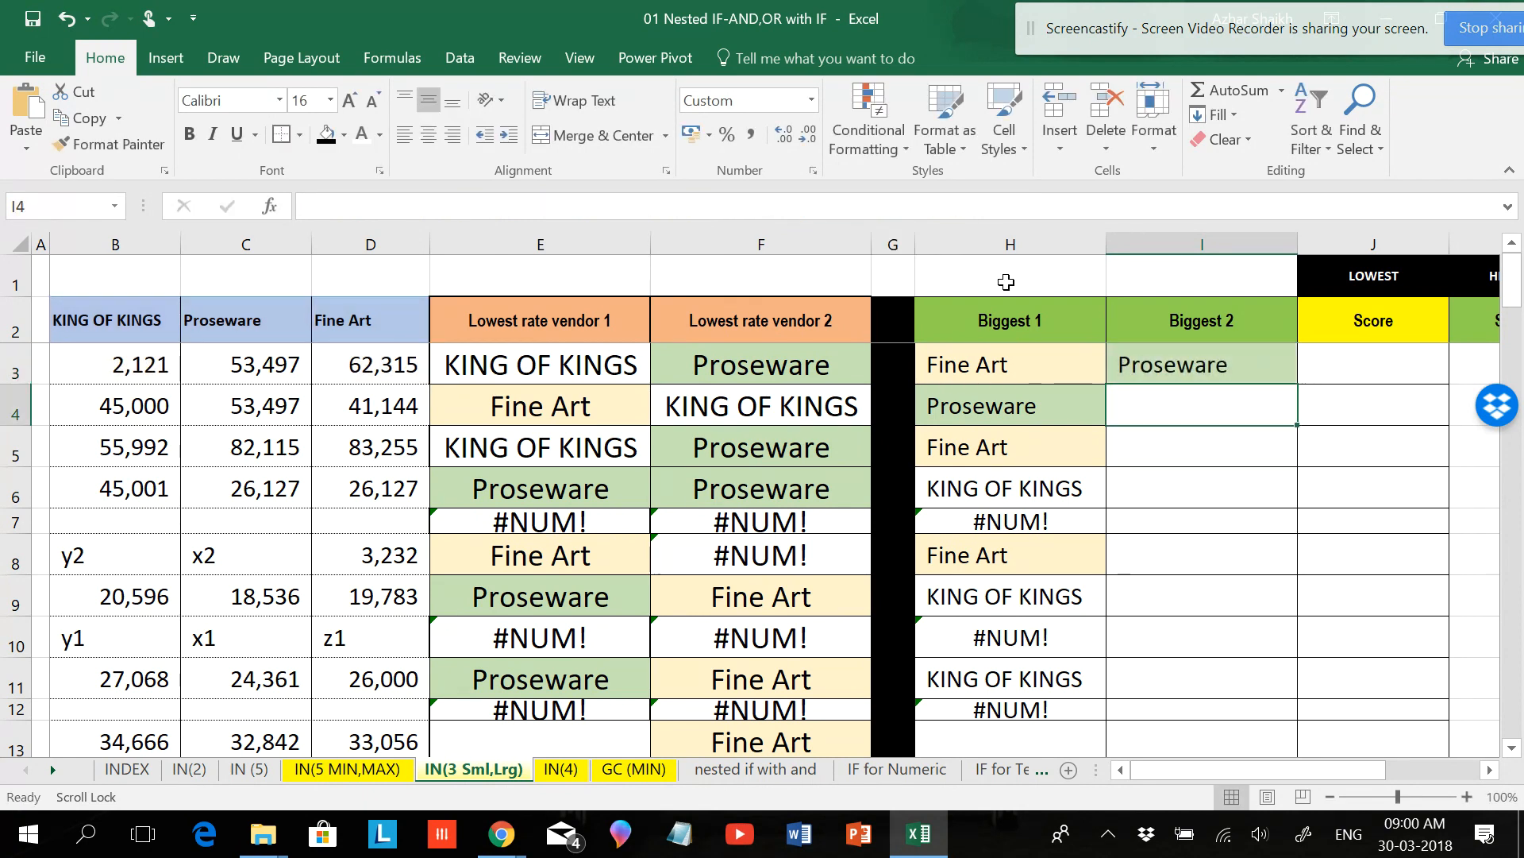
- Fill the second-biggest vendor formula from I3 down to I12 and inspect the row 7 formulas in E7, F7, H7 and I7
{"action": "double_click", "coordinate": [1302, 386]}
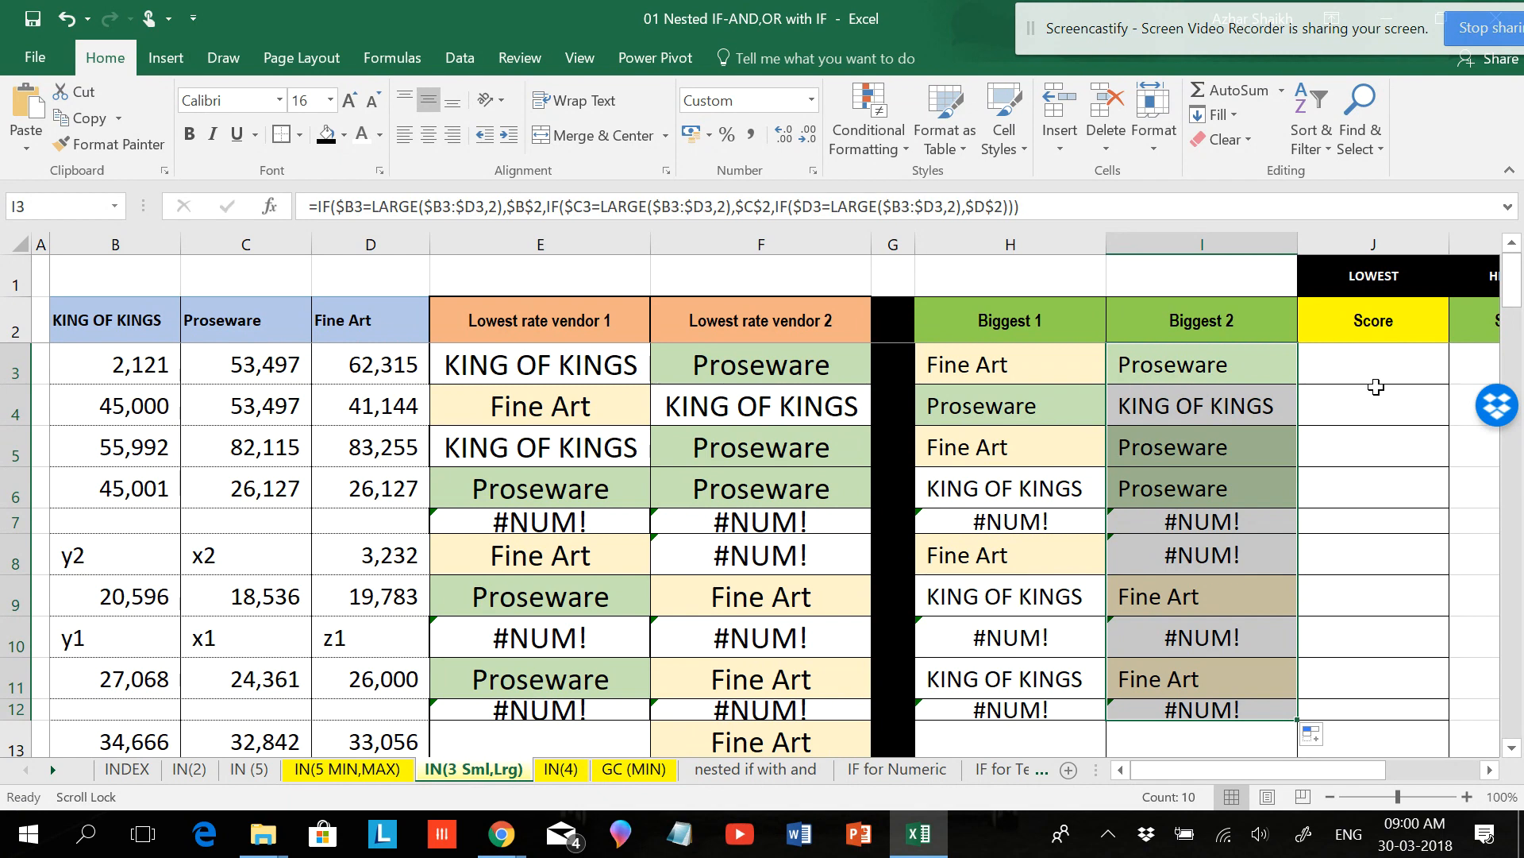
{"action": "left_click", "coordinate": [554, 522]}
{"action": "left_click", "coordinate": [794, 522]}
{"action": "left_click", "coordinate": [1024, 521]}
{"action": "left_click", "coordinate": [1173, 522]}
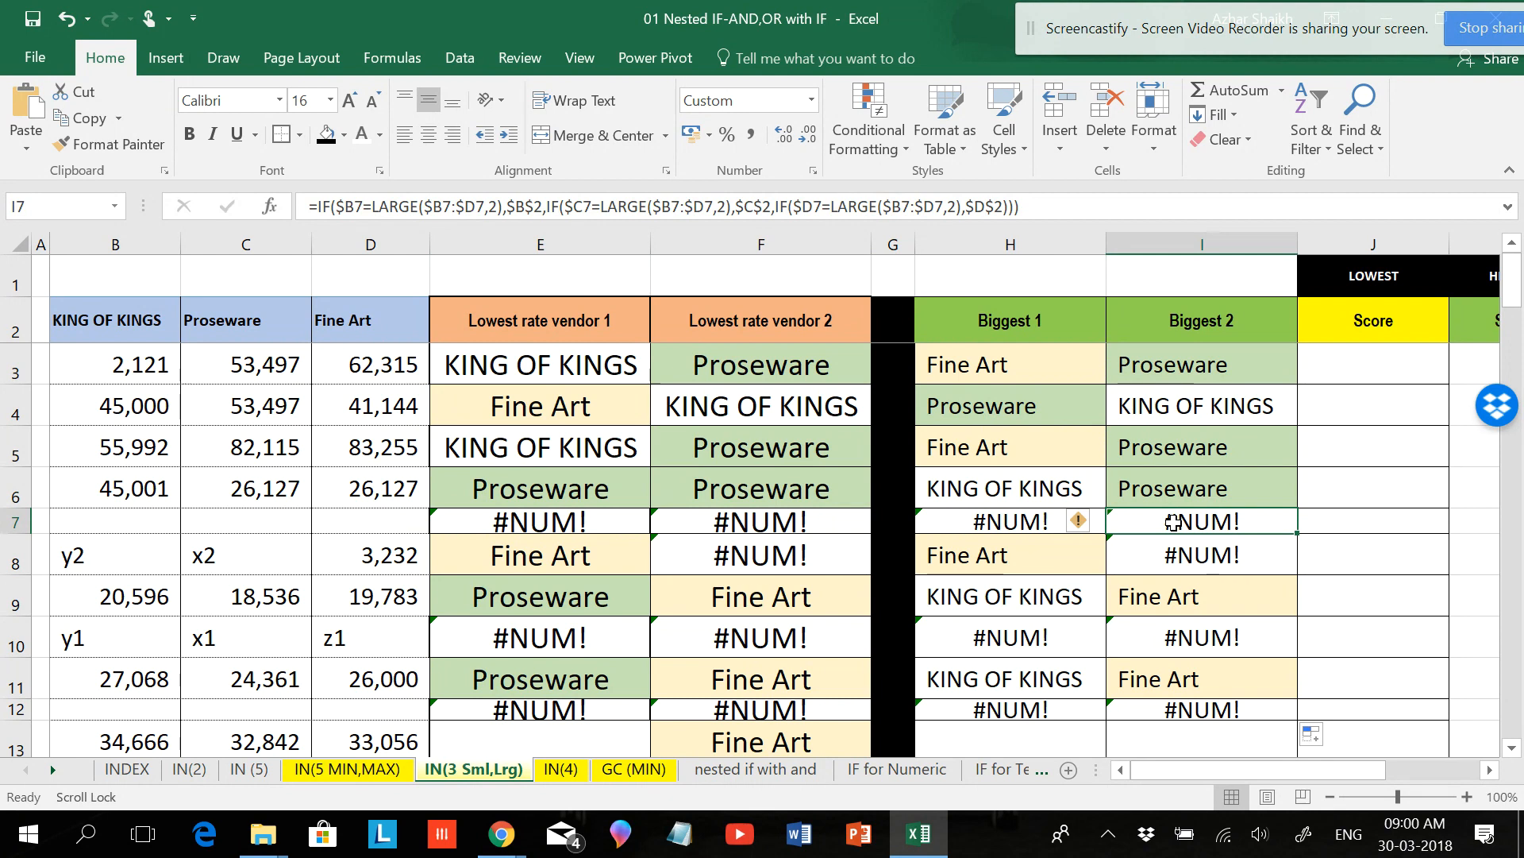